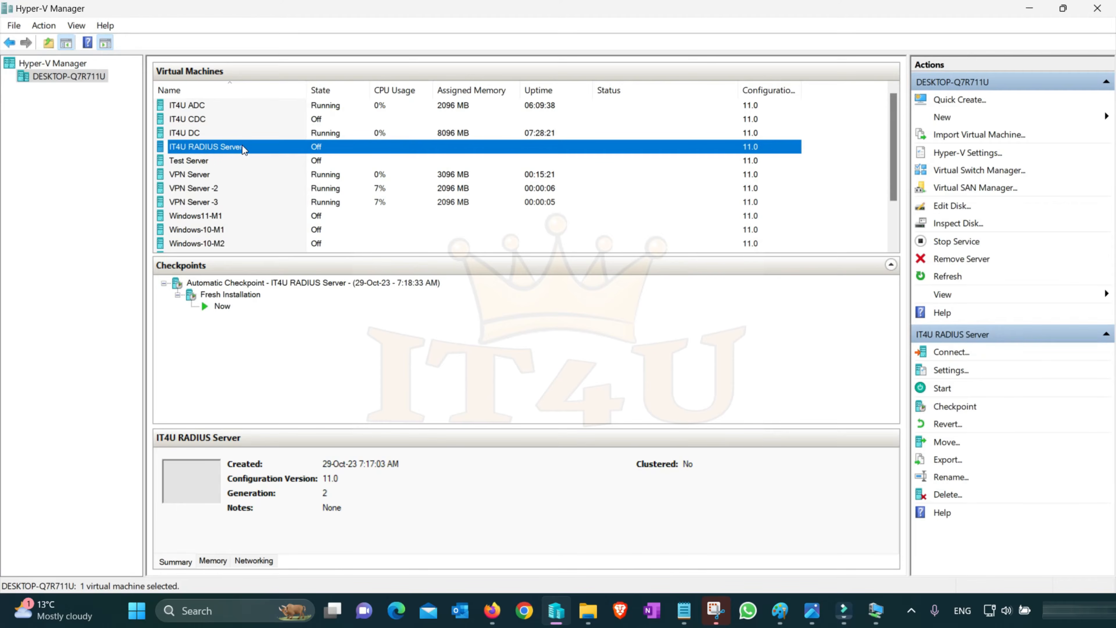
# Start the IT4U RADIUS Server virtual machine and review the VPN network diagram in Paint before returning to Hyper-V Manager
pyautogui.rightClick(251, 147)
pyautogui.click(290, 201)
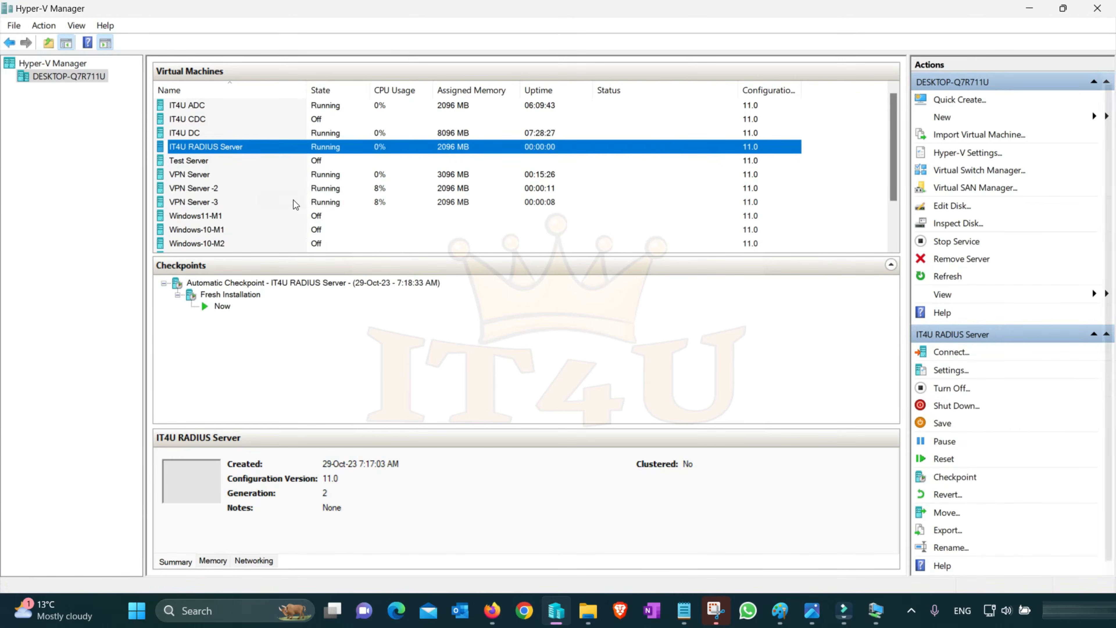
pyautogui.click(779, 616)
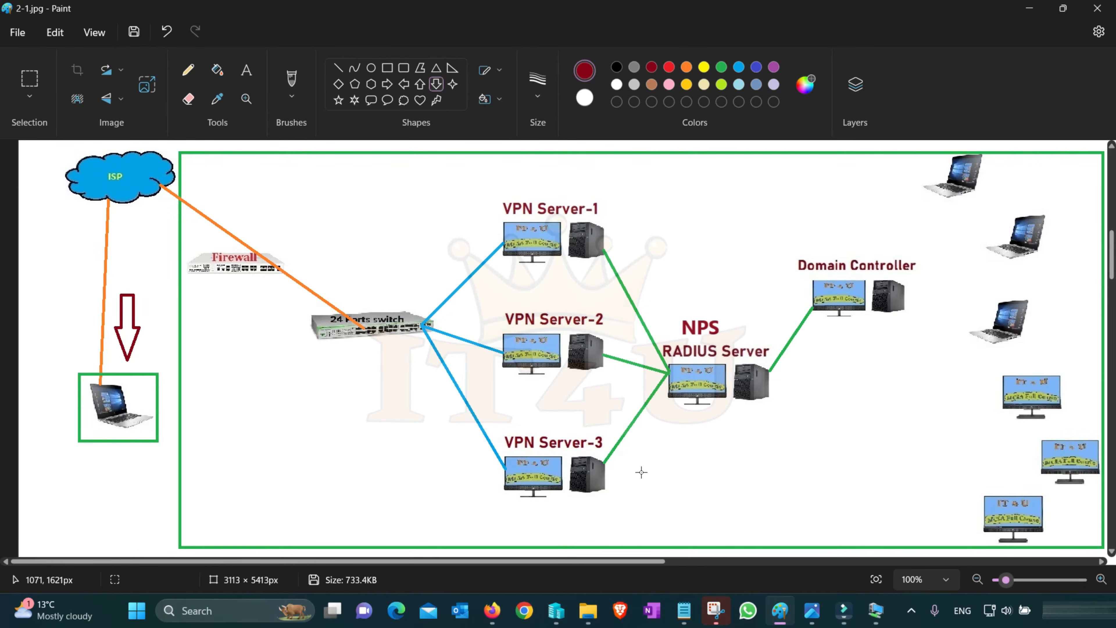
pyautogui.click(557, 616)
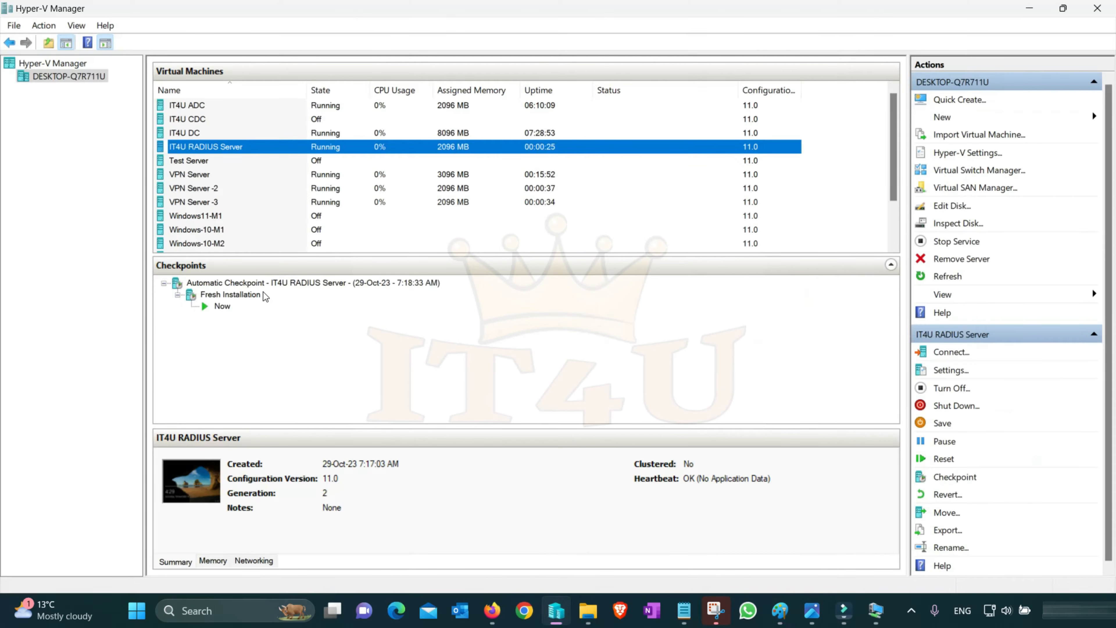
# Check which virtual switch each of the two network adapters of VPN Server -2 uses, leaving the settings unchanged
pyautogui.click(184, 189)
pyautogui.rightClick(184, 188)
pyautogui.click(233, 221)
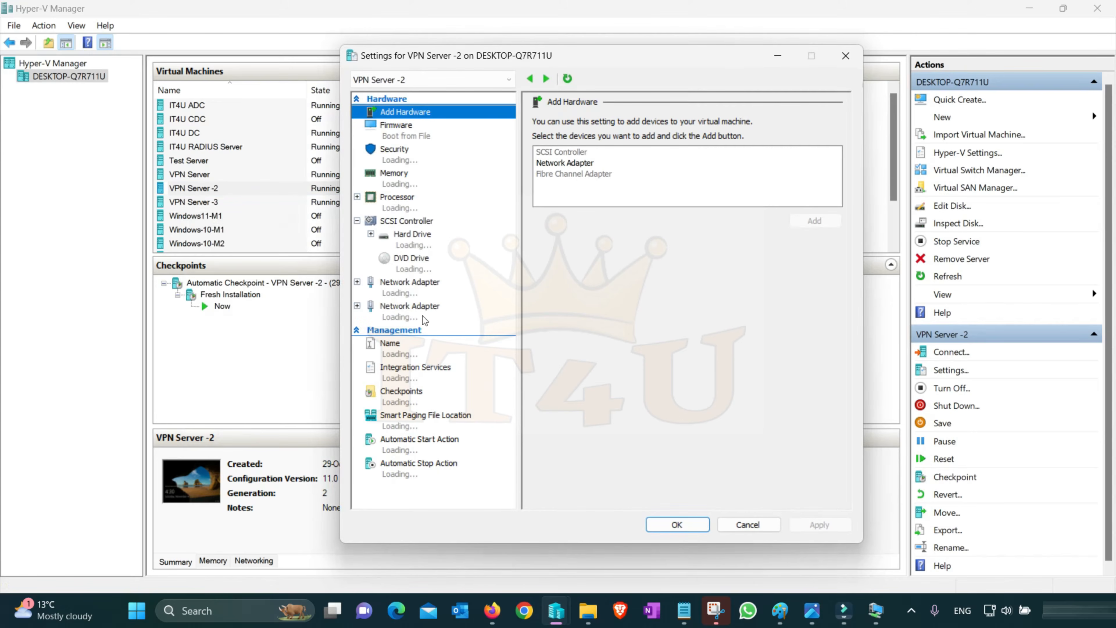
pyautogui.click(408, 292)
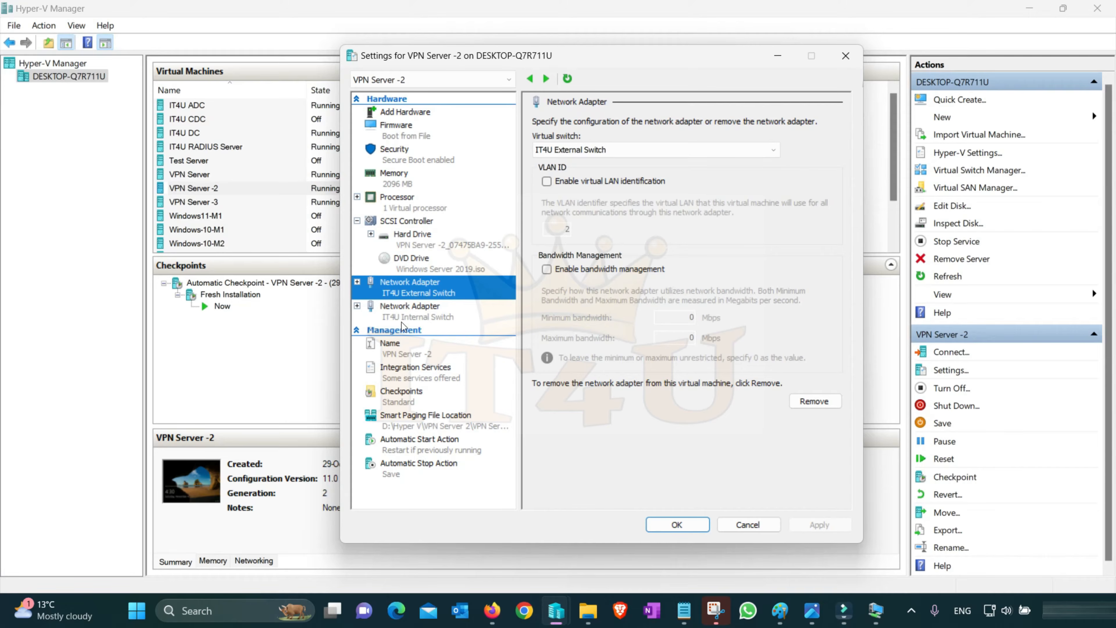
pyautogui.click(449, 313)
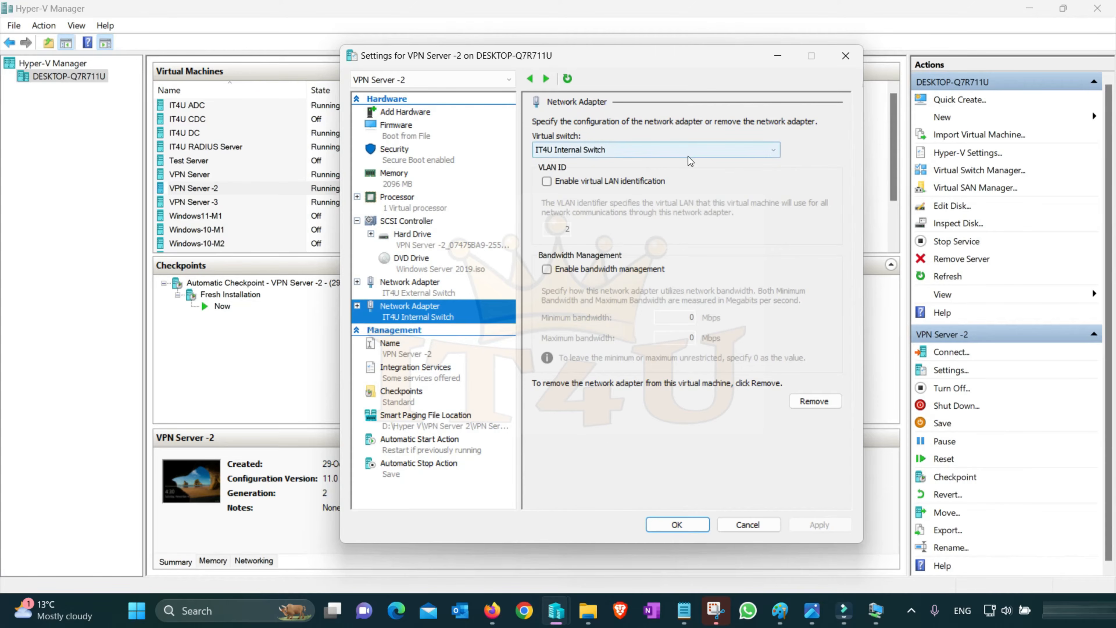
pyautogui.click(748, 525)
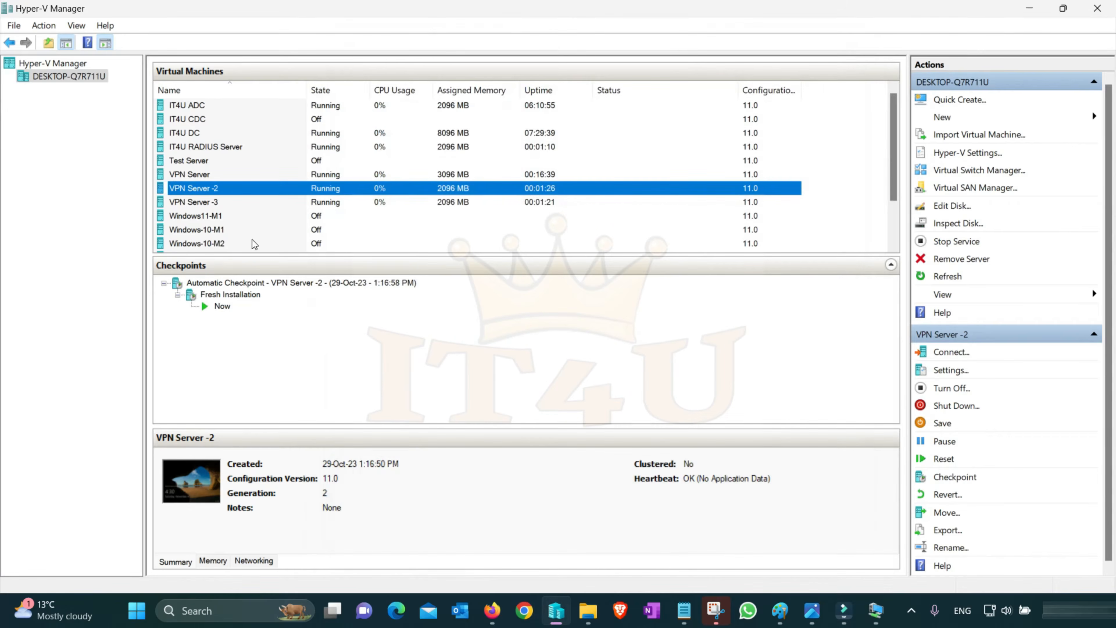
# Check the virtual switch assignments of both network adapters of VPN Server -3, leaving the settings unchanged
pyautogui.rightClick(208, 204)
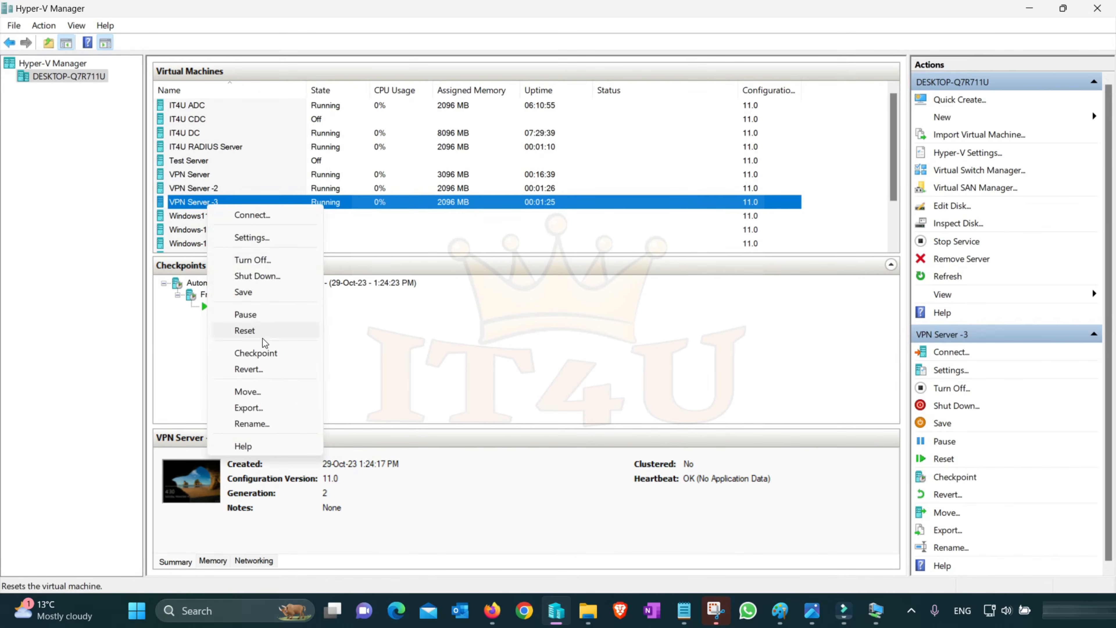
pyautogui.click(264, 236)
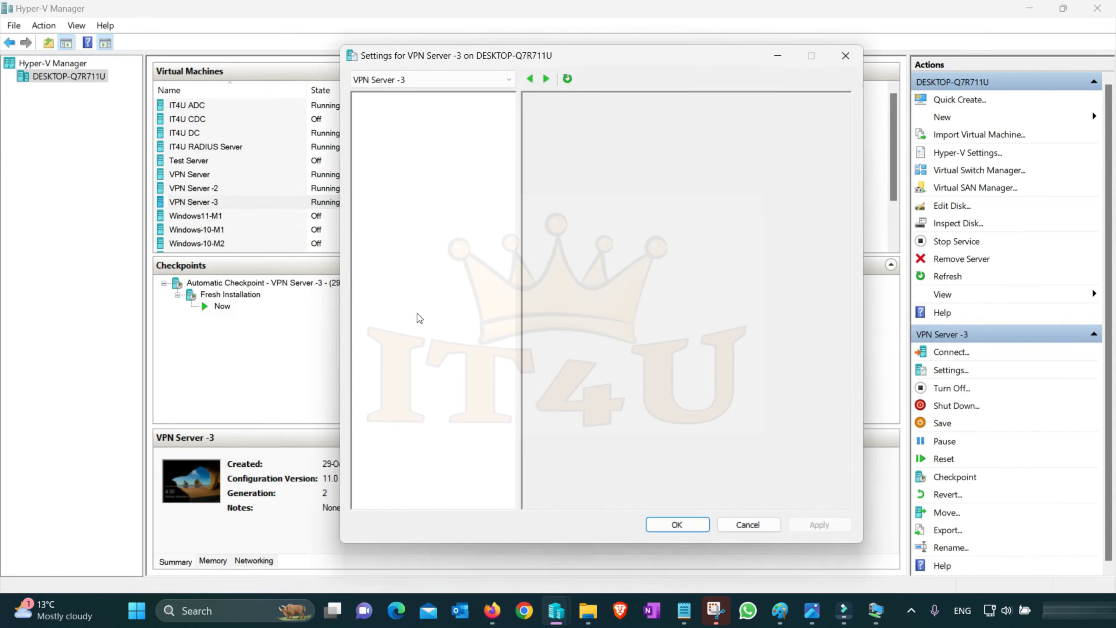
pyautogui.click(420, 291)
pyautogui.click(445, 309)
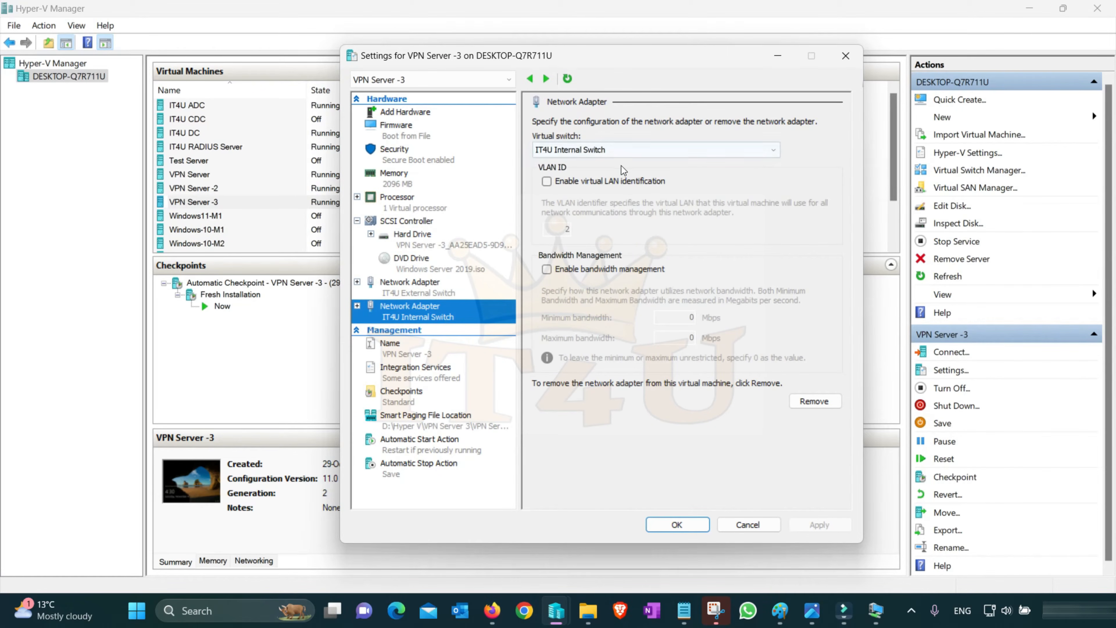
pyautogui.click(748, 525)
# Connect to the VPN Server -2 virtual machine in a full-screen session
pyautogui.rightClick(213, 191)
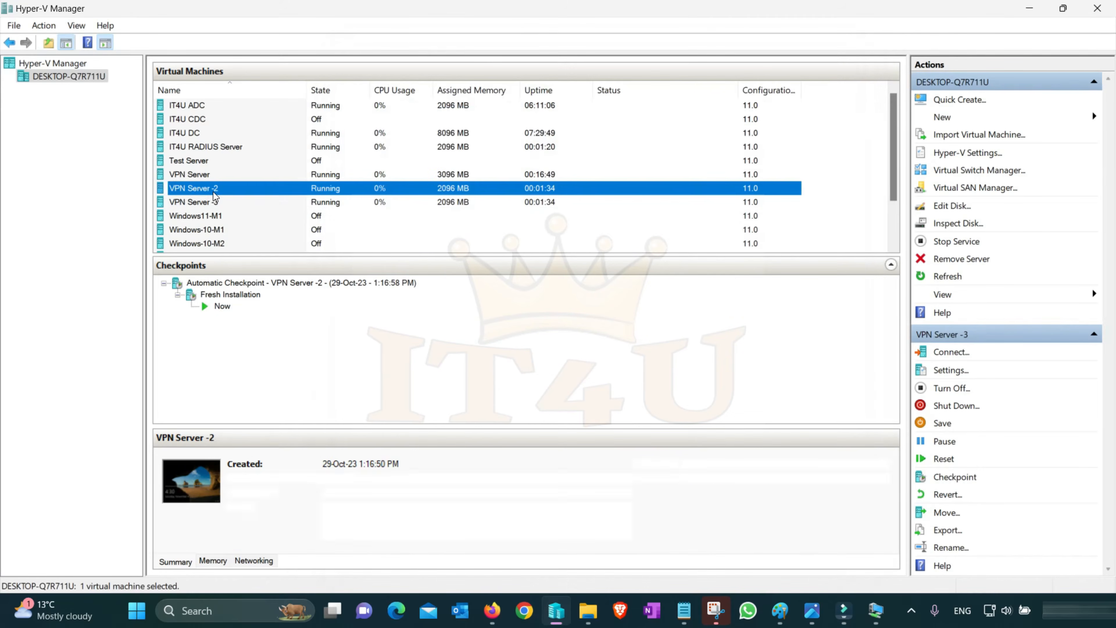
pyautogui.click(244, 202)
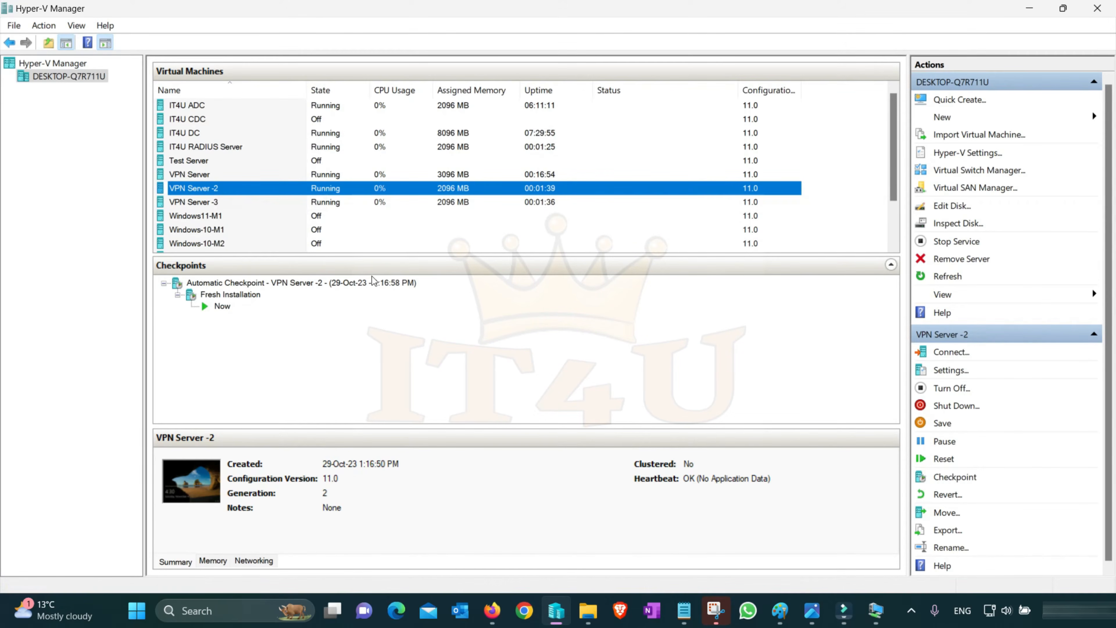
pyautogui.moveTo(445, 179); pyautogui.dragTo(485, 176)
pyautogui.click(506, 241)
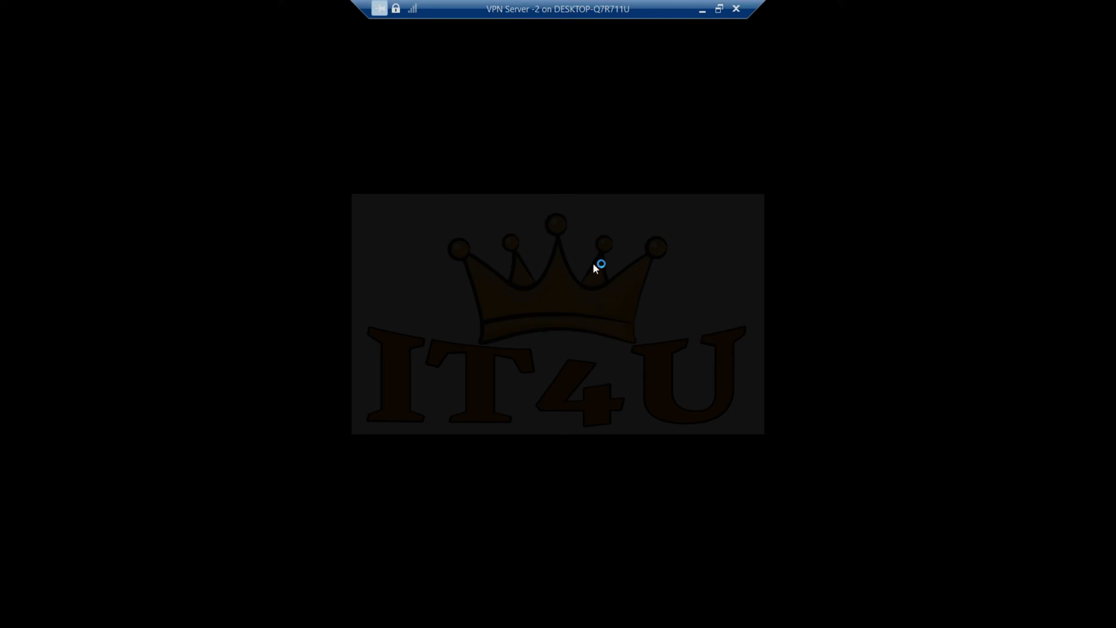
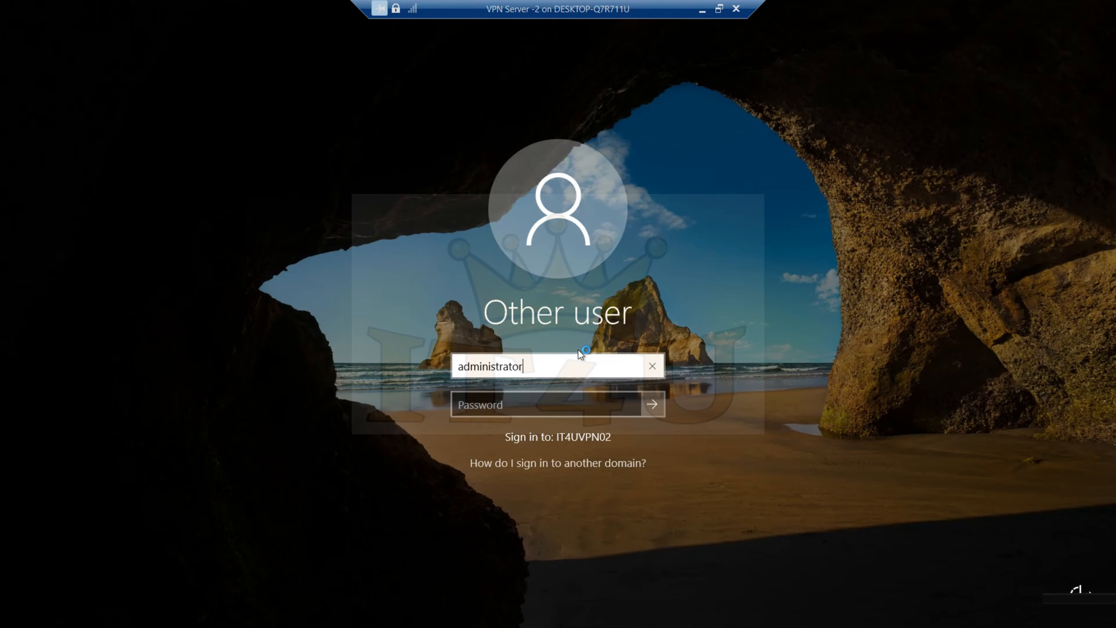
# Sign in to VPN Server -2 with the domain administrator's user name and the account password
pyautogui.press('Tab')
pyautogui.write('*********')
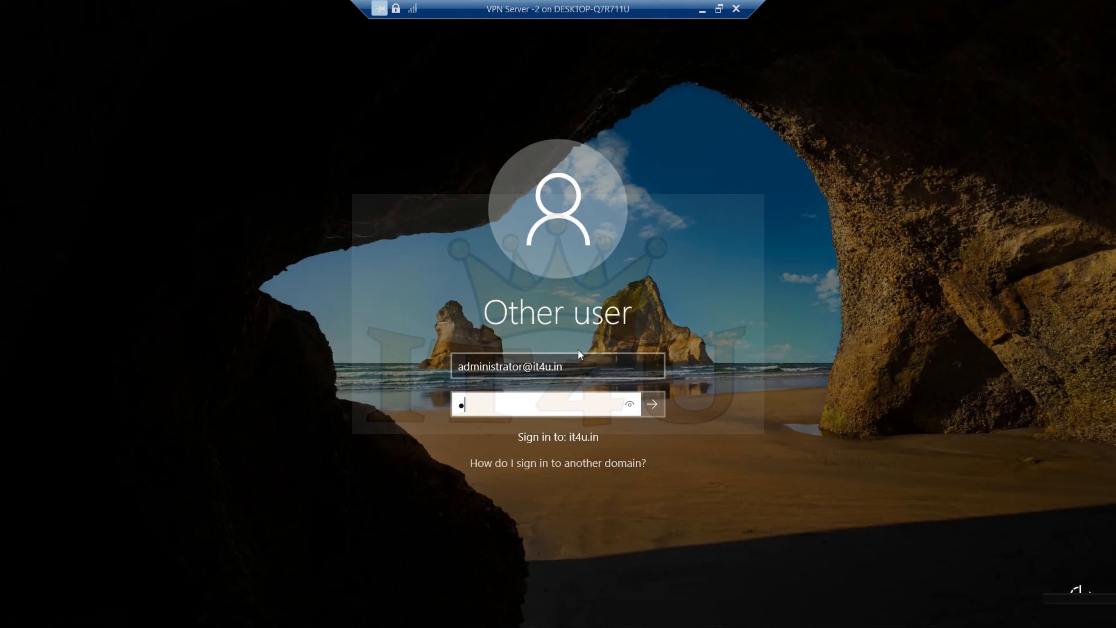
pyautogui.press('Return')
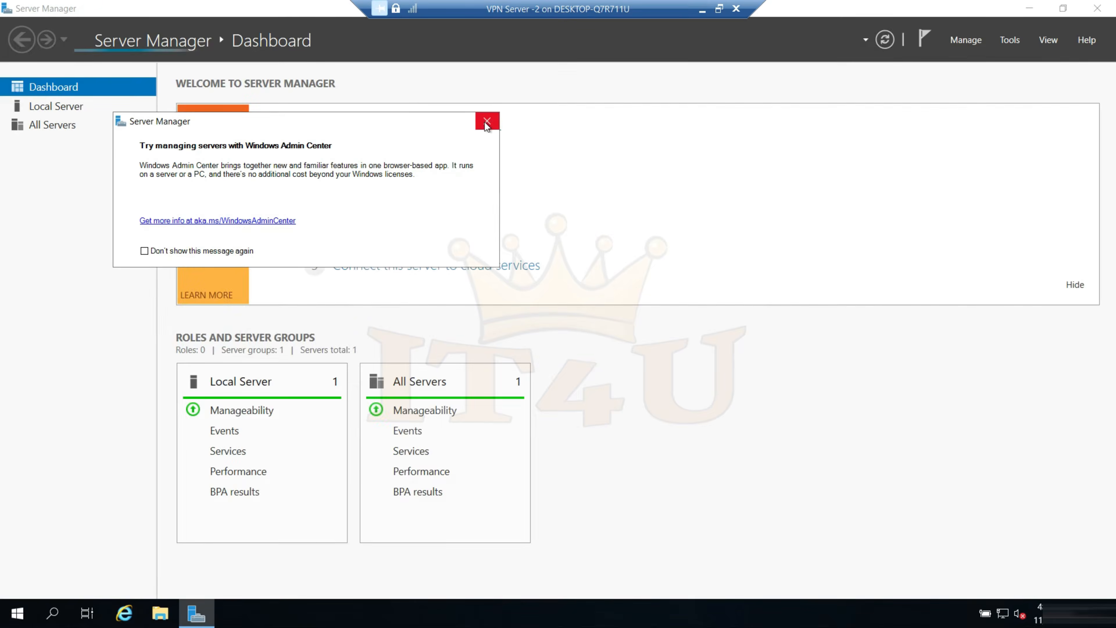
# Check the local server's computer name and domain in Server Manager, and return to the Dashboard
pyautogui.click(487, 121)
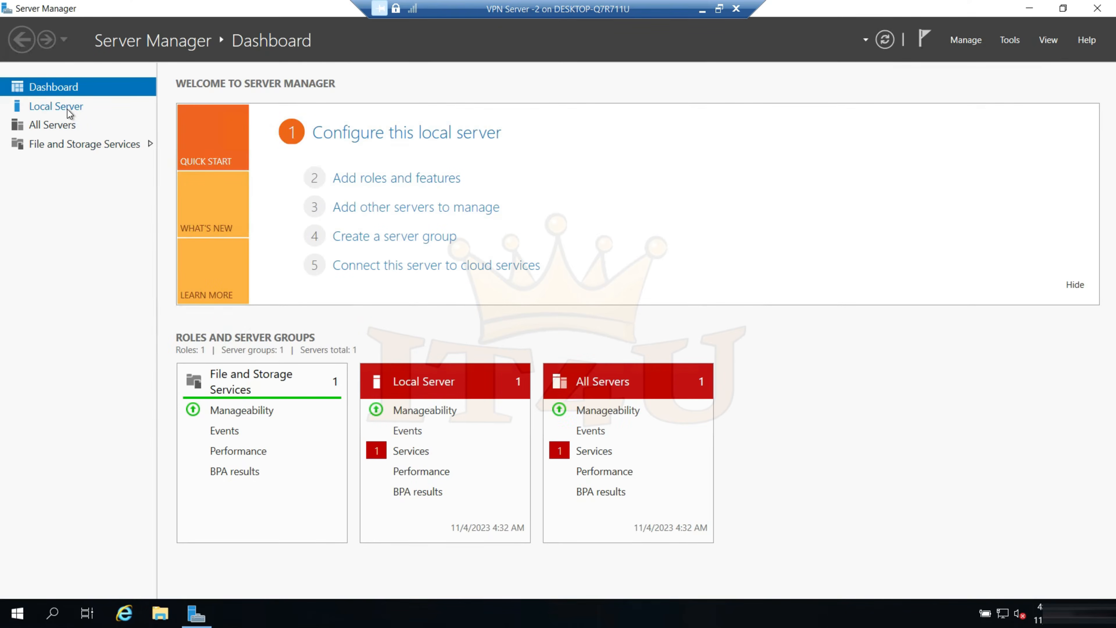
pyautogui.click(68, 109)
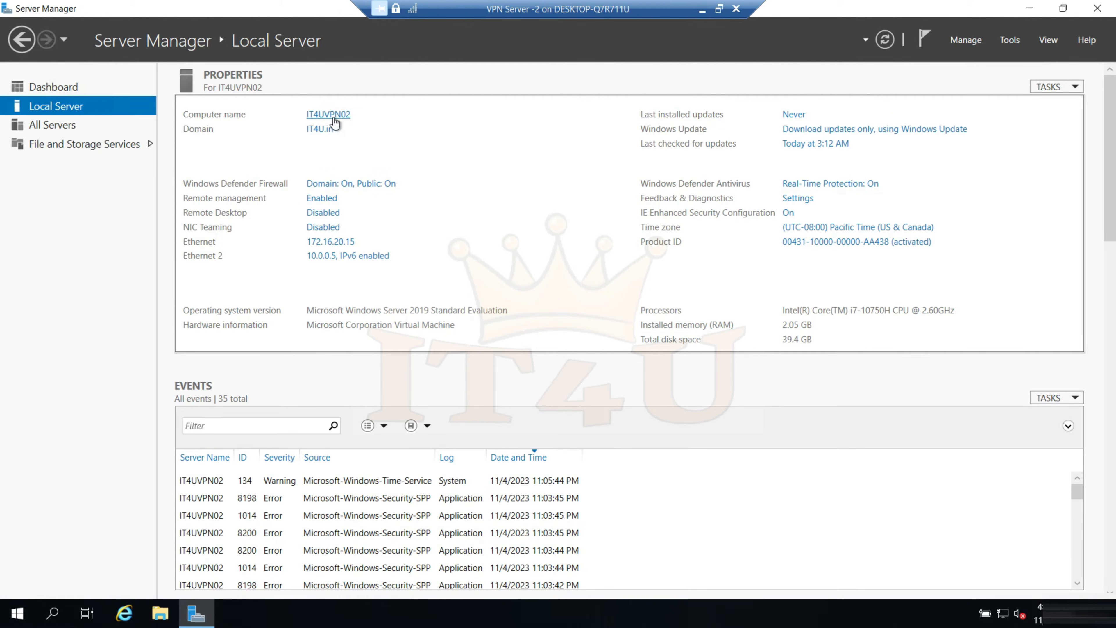
pyautogui.click(62, 87)
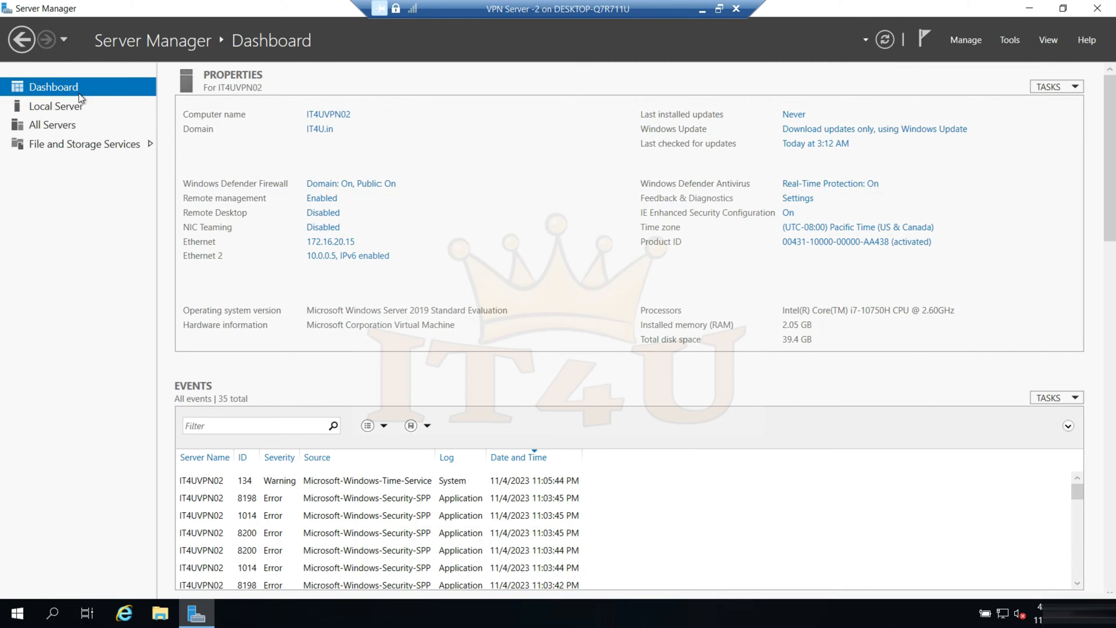
# Open Network Connections with ncpa.cpl and check the IPv4 address settings of the Ethernet adapter
pyautogui.press('super+r')
pyautogui.write('ncpa.cpl')
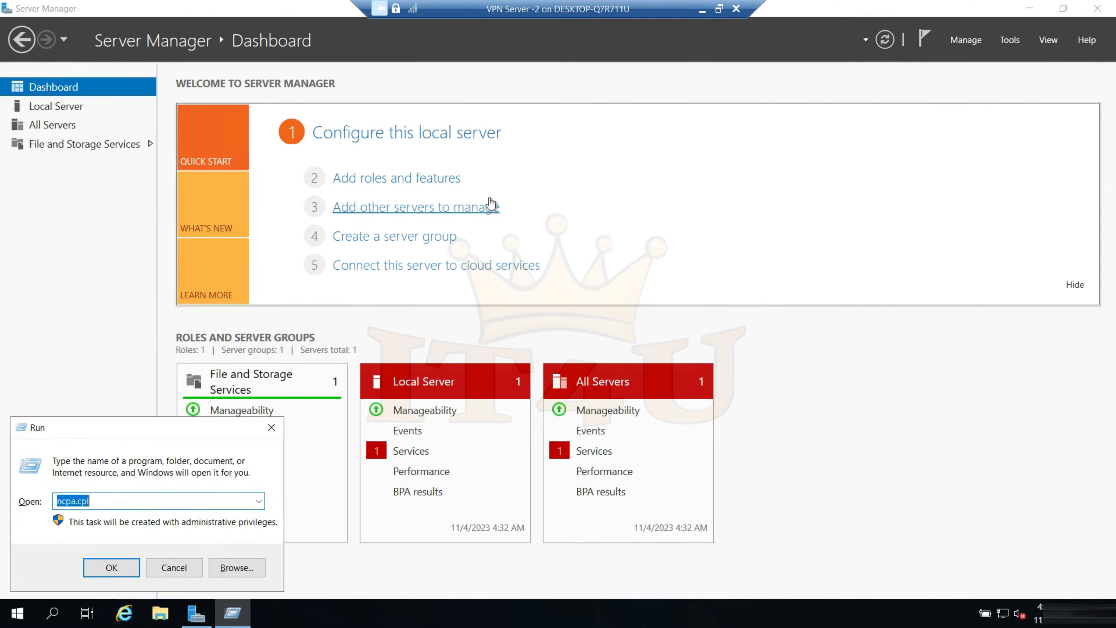
pyautogui.press('Return')
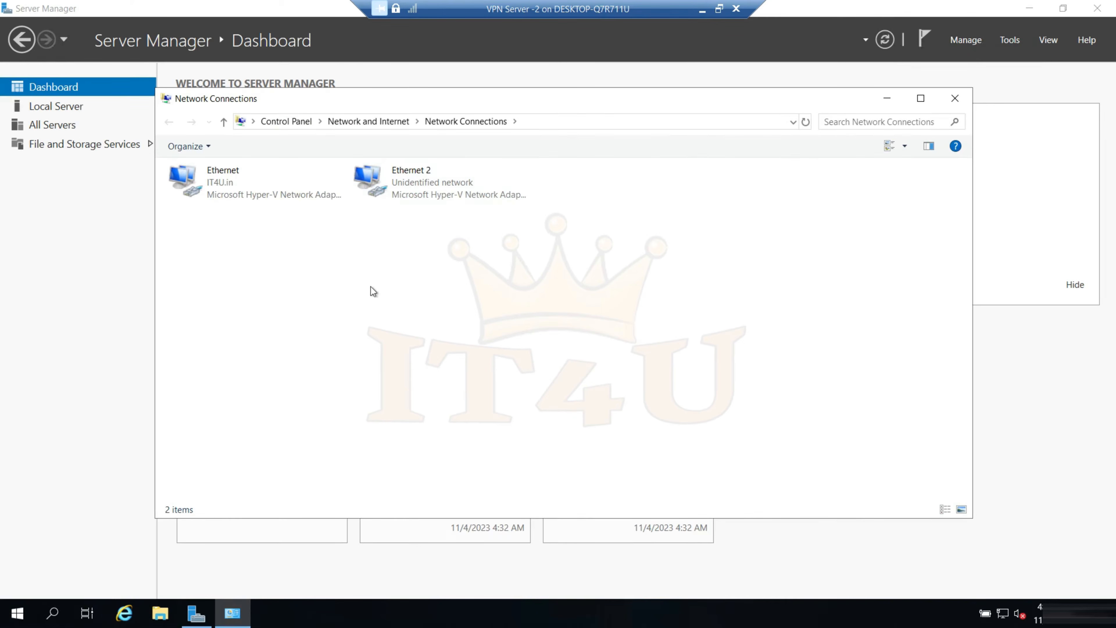
pyautogui.doubleClick(234, 190)
pyautogui.click(492, 425)
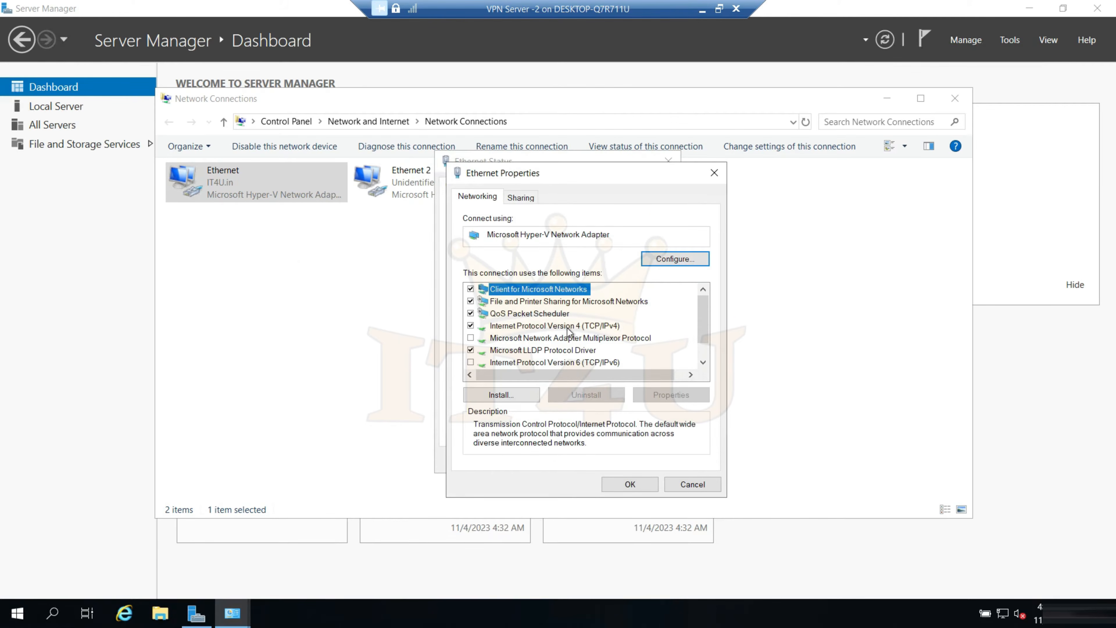
pyautogui.doubleClick(567, 328)
pyautogui.doubleClick(685, 349)
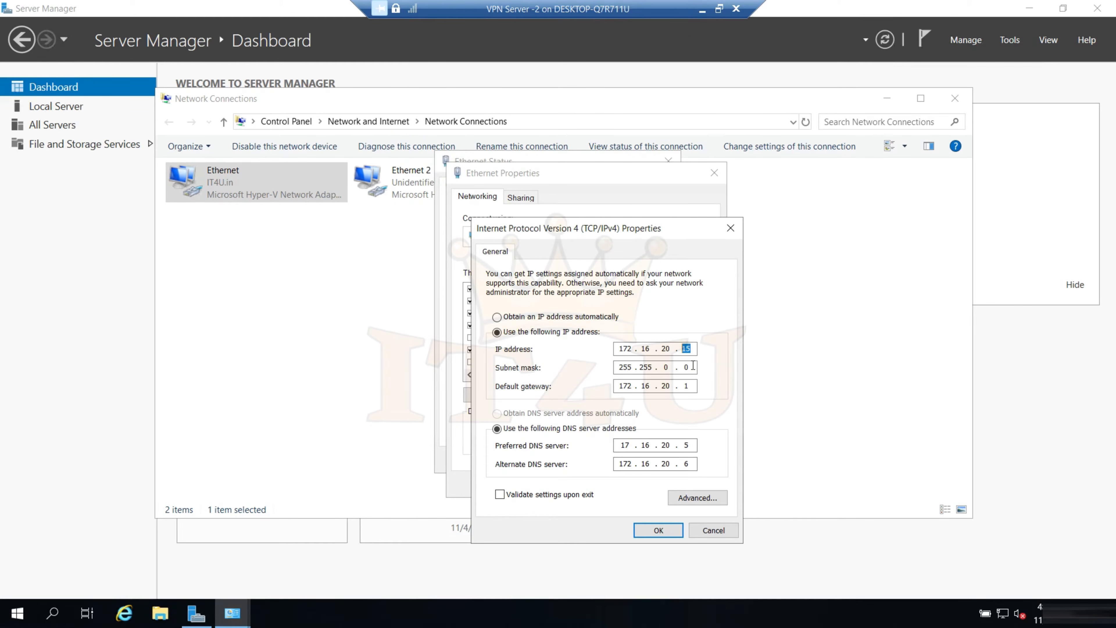
pyautogui.click(714, 530)
pyautogui.click(696, 483)
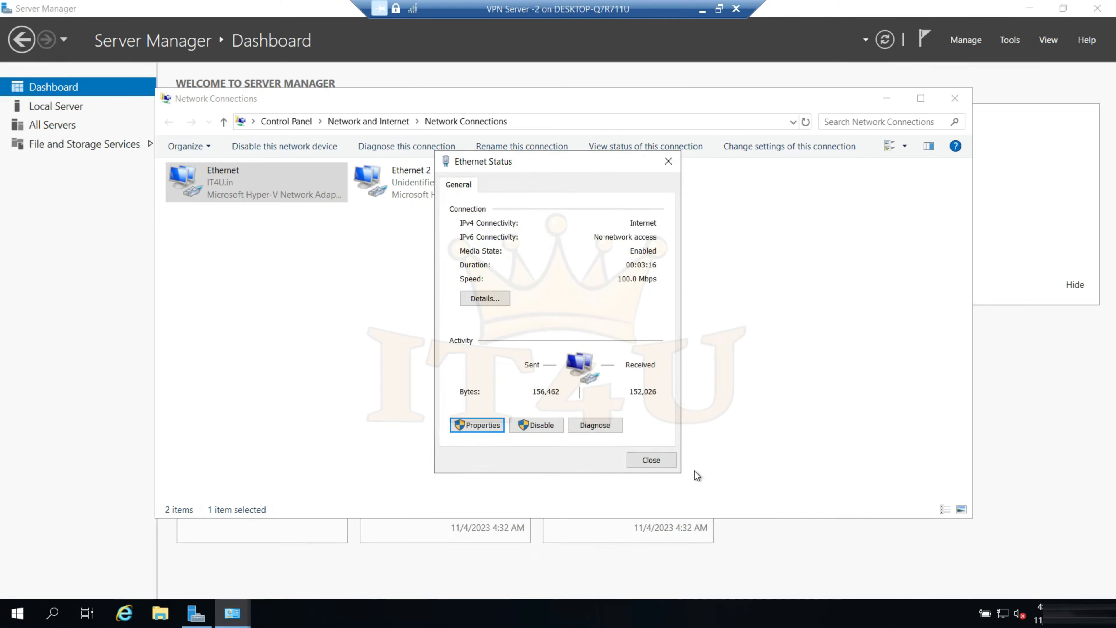
pyautogui.click(666, 466)
# Check the IPv4 address settings of the Ethernet 2 adapter and close Network Connections
pyautogui.doubleClick(420, 190)
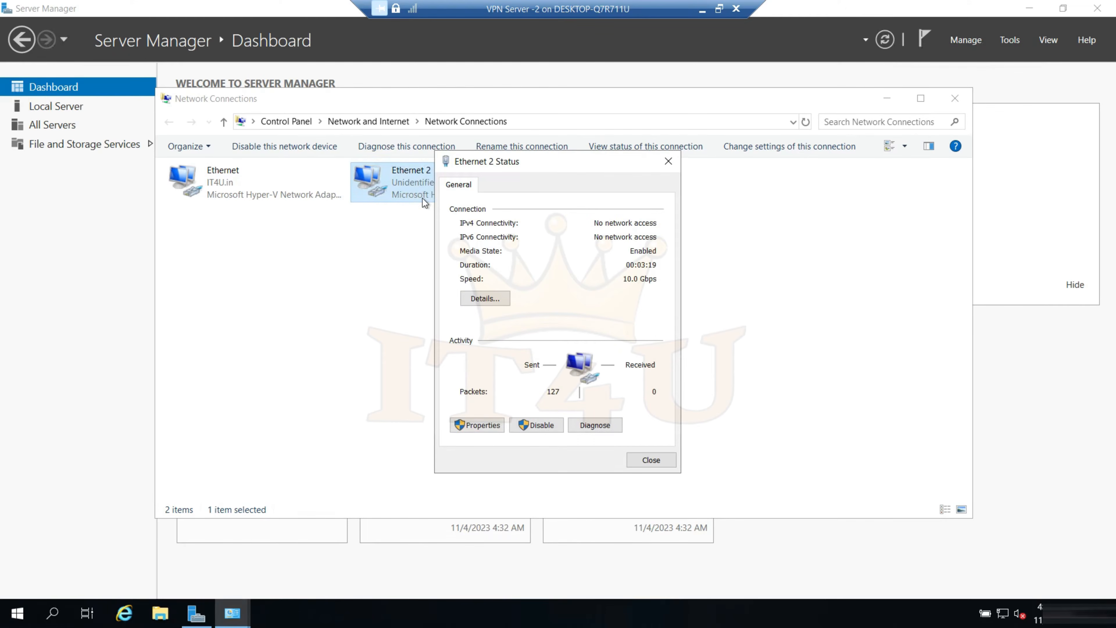
pyautogui.click(477, 424)
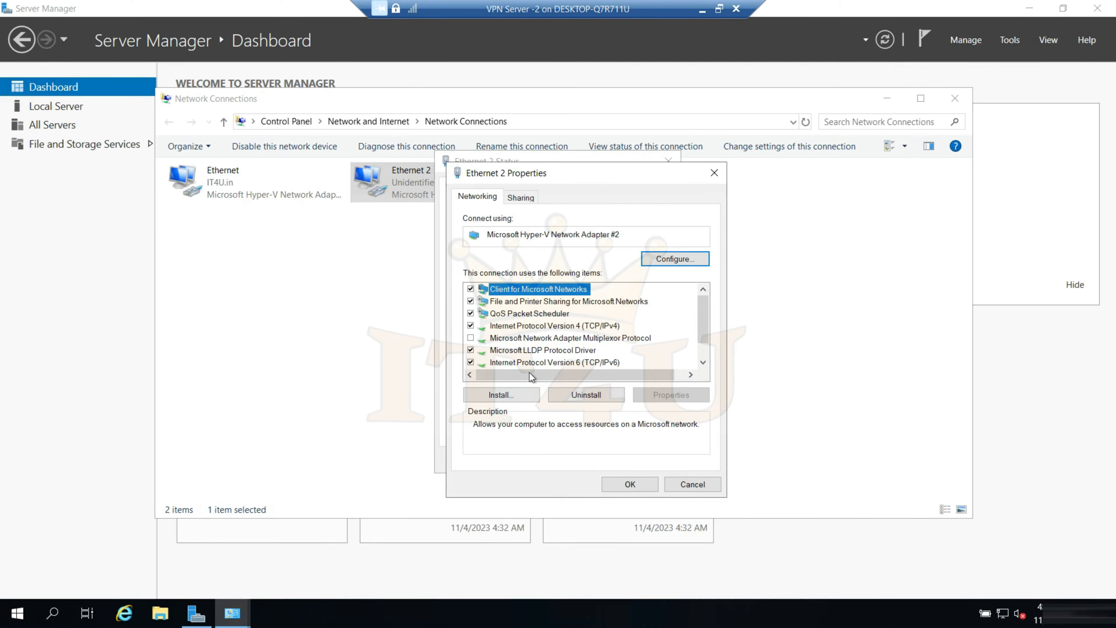
pyautogui.doubleClick(571, 331)
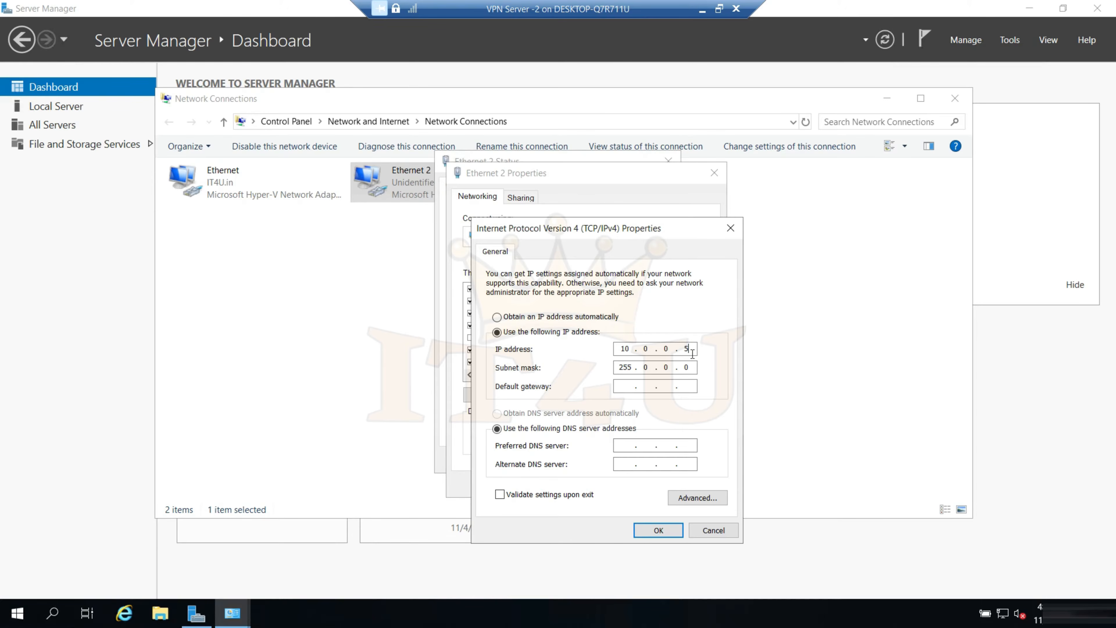
pyautogui.click(708, 533)
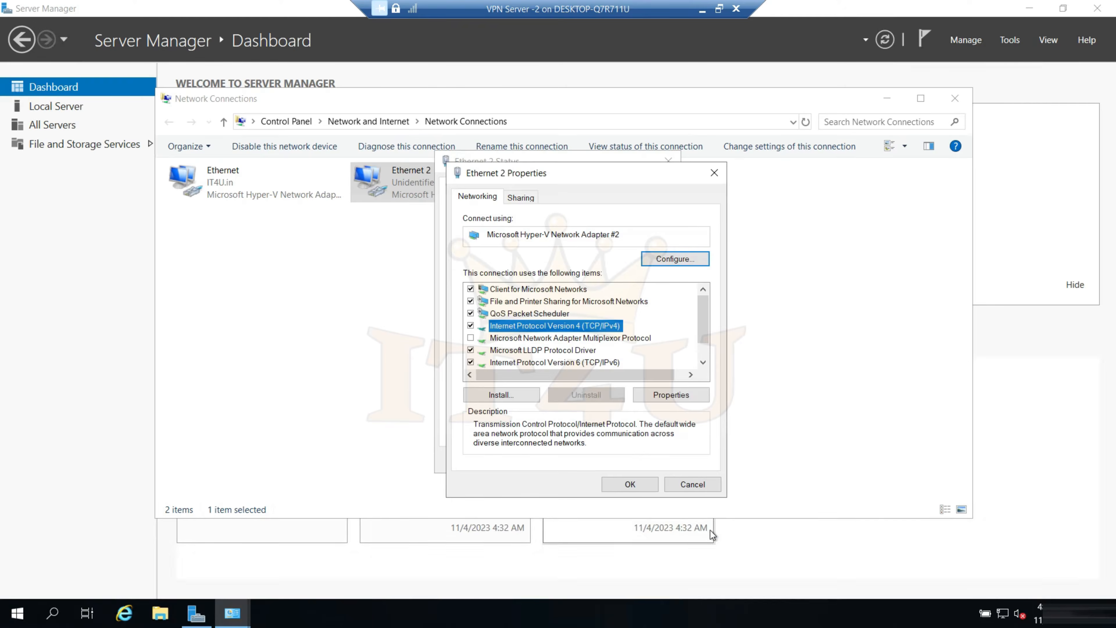
pyautogui.click(693, 484)
pyautogui.click(665, 462)
pyautogui.click(955, 98)
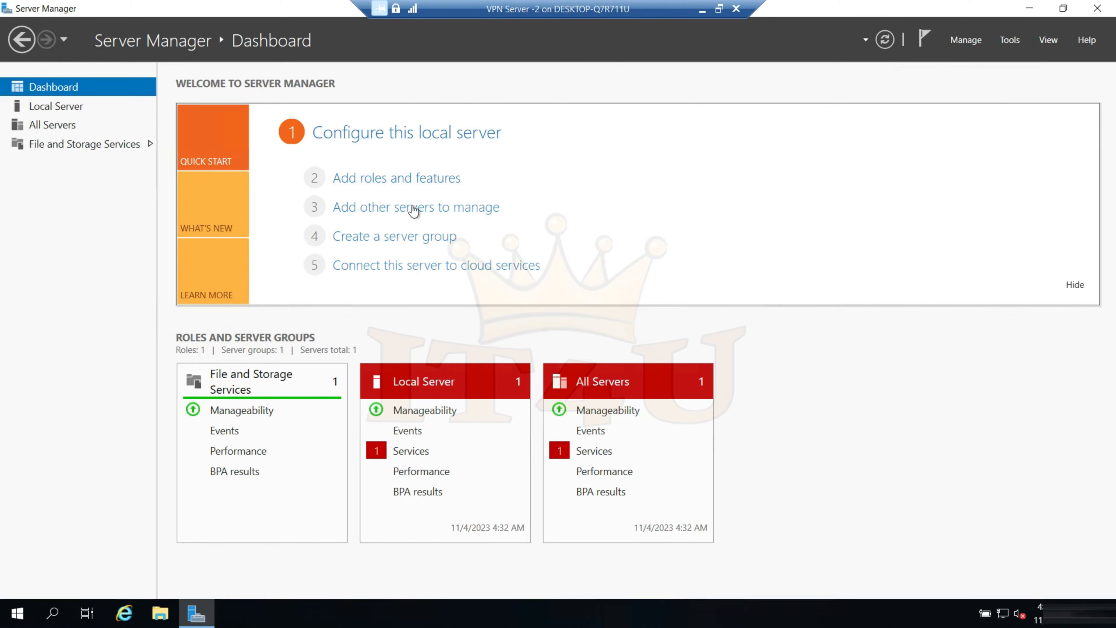
# Select the Remote Access role for IT4UVPN02.IT4U.in in the Add Roles and Features Wizard and proceed to its role services without extra features
pyautogui.click(393, 180)
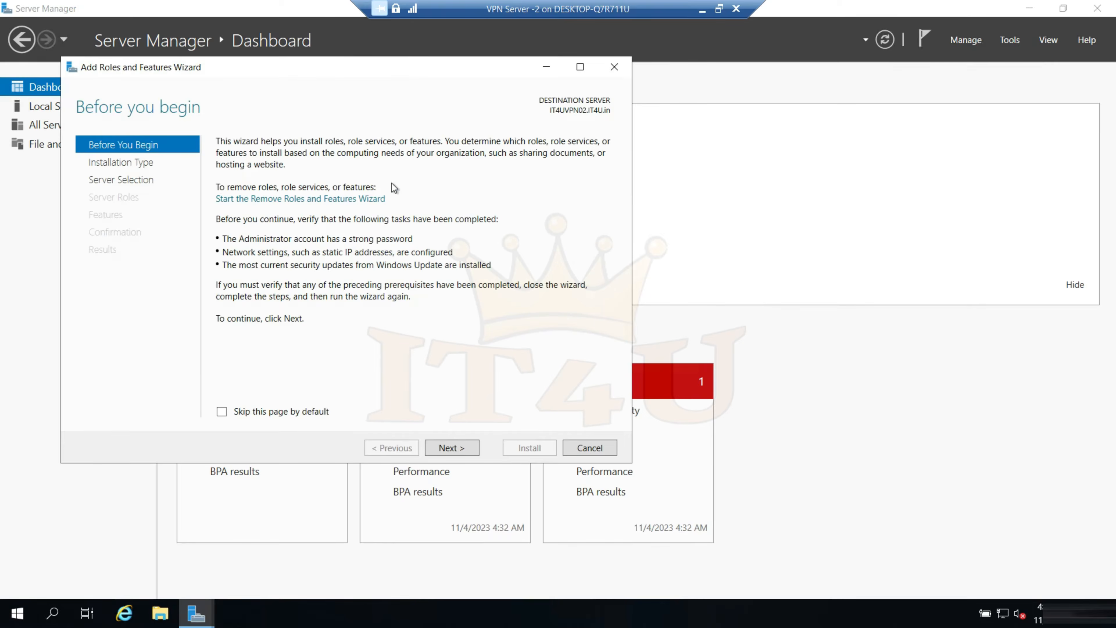
pyautogui.click(450, 448)
pyautogui.click(450, 448)
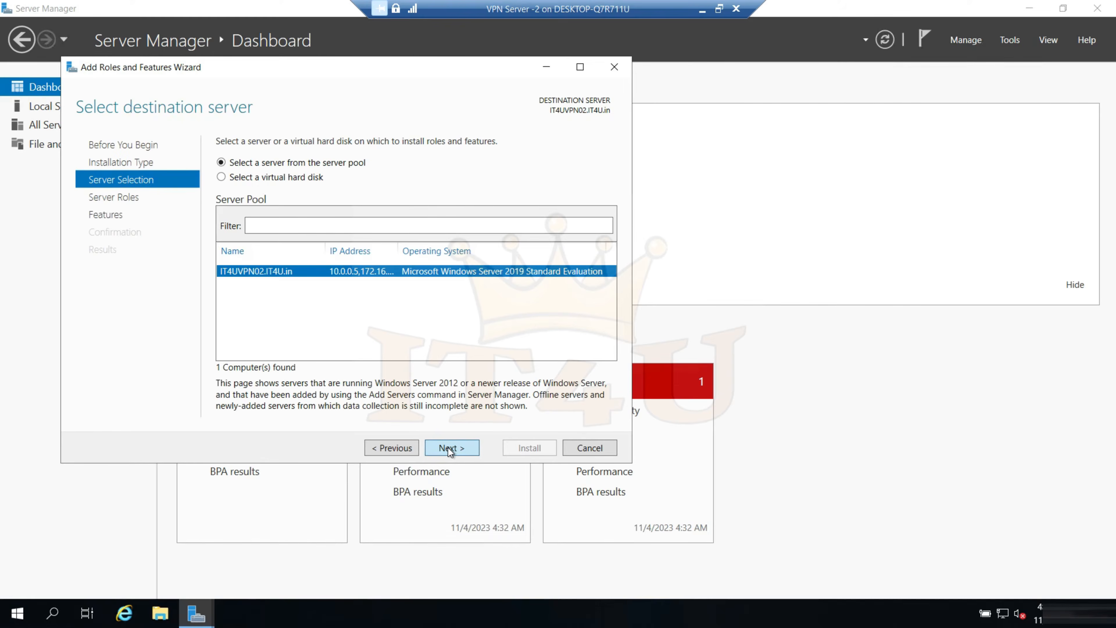
pyautogui.click(450, 448)
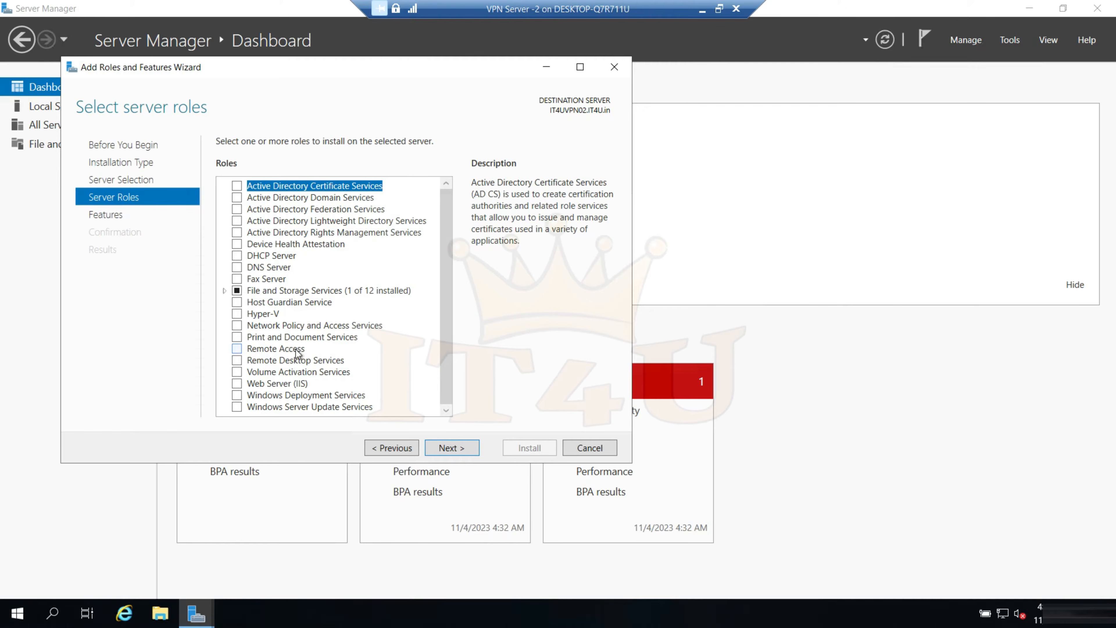
pyautogui.click(237, 348)
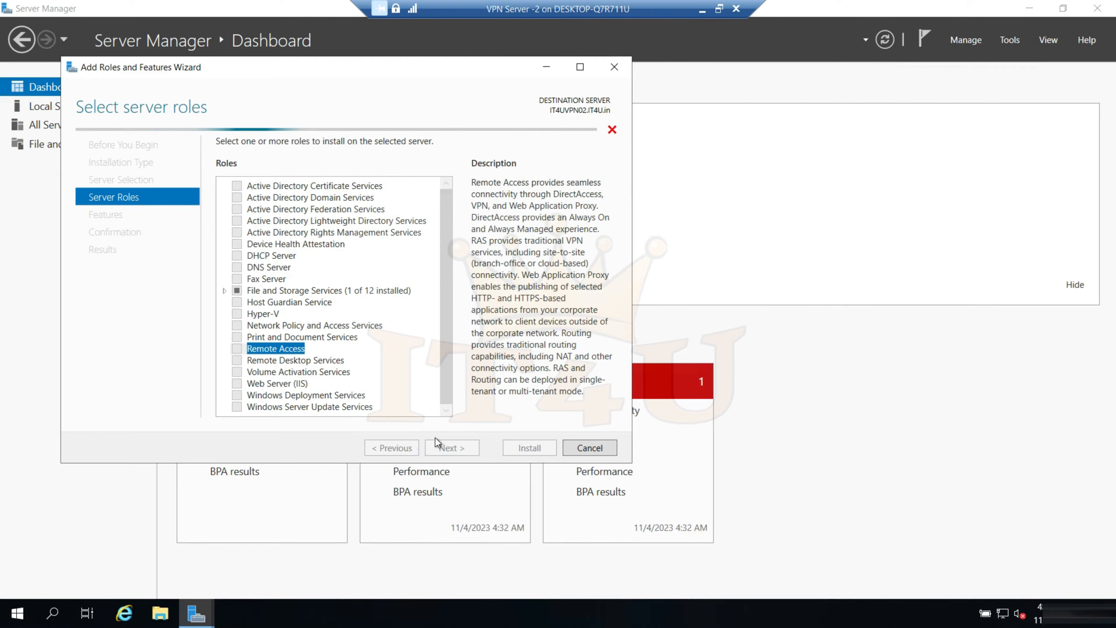
pyautogui.click(451, 450)
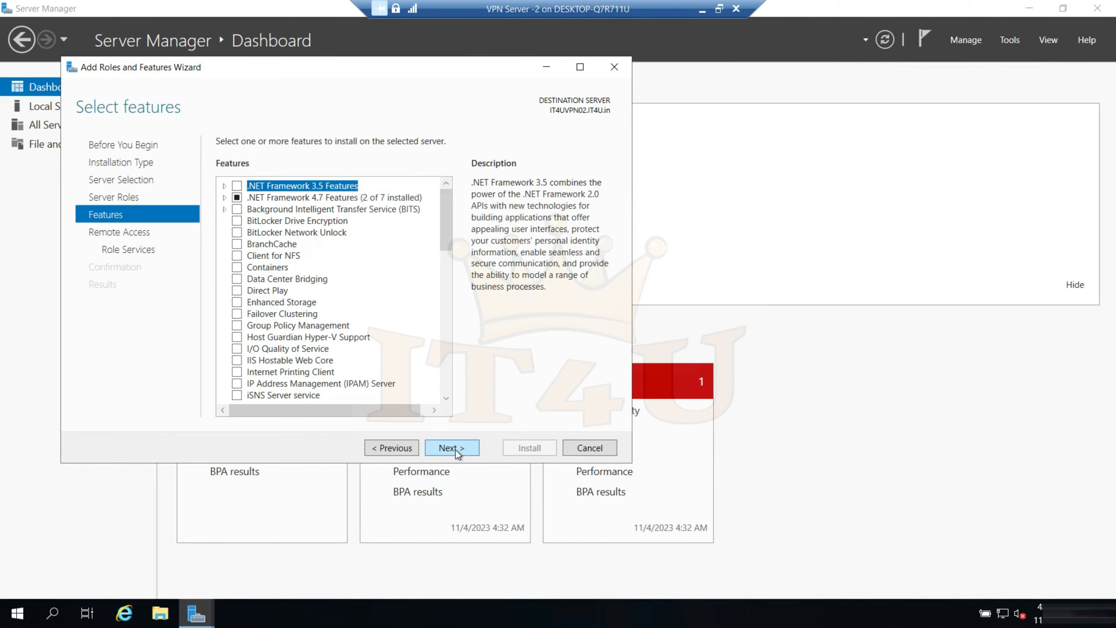
pyautogui.click(458, 449)
pyautogui.click(457, 448)
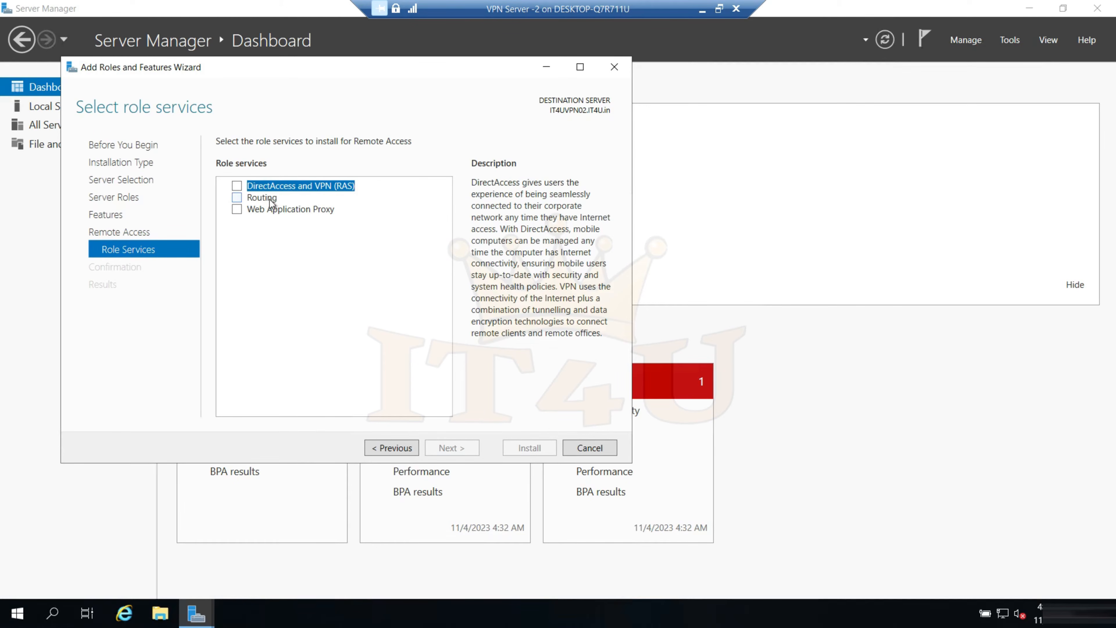
# Add the DirectAccess and VPN (RAS) role service with its required features and keep the default Web Server (IIS) role services
pyautogui.click(238, 186)
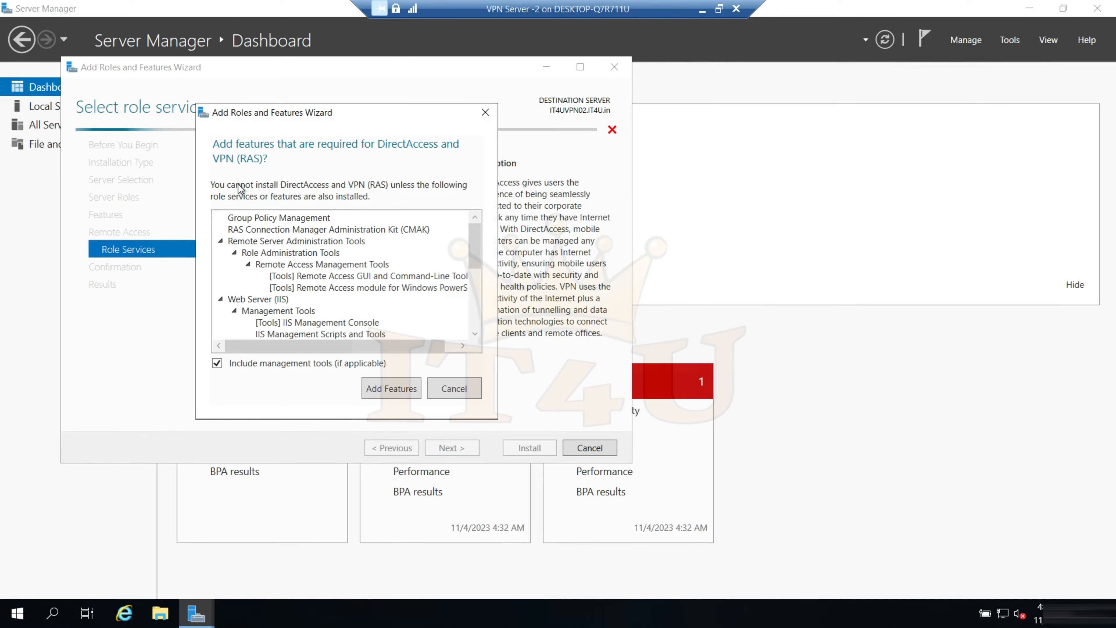
pyautogui.click(397, 389)
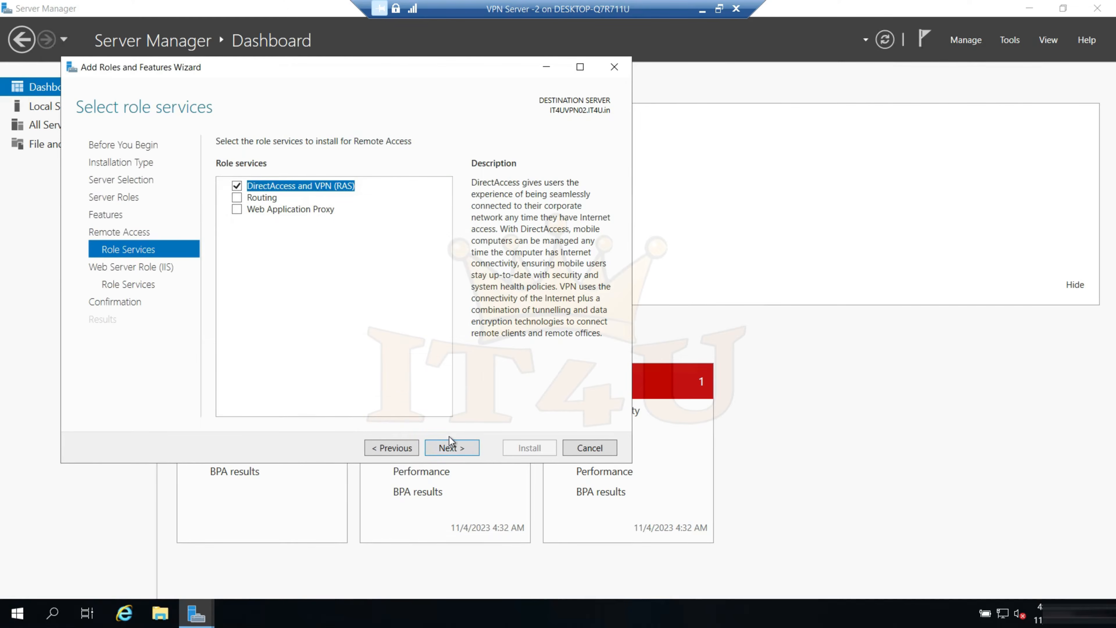
pyautogui.click(460, 450)
pyautogui.click(459, 448)
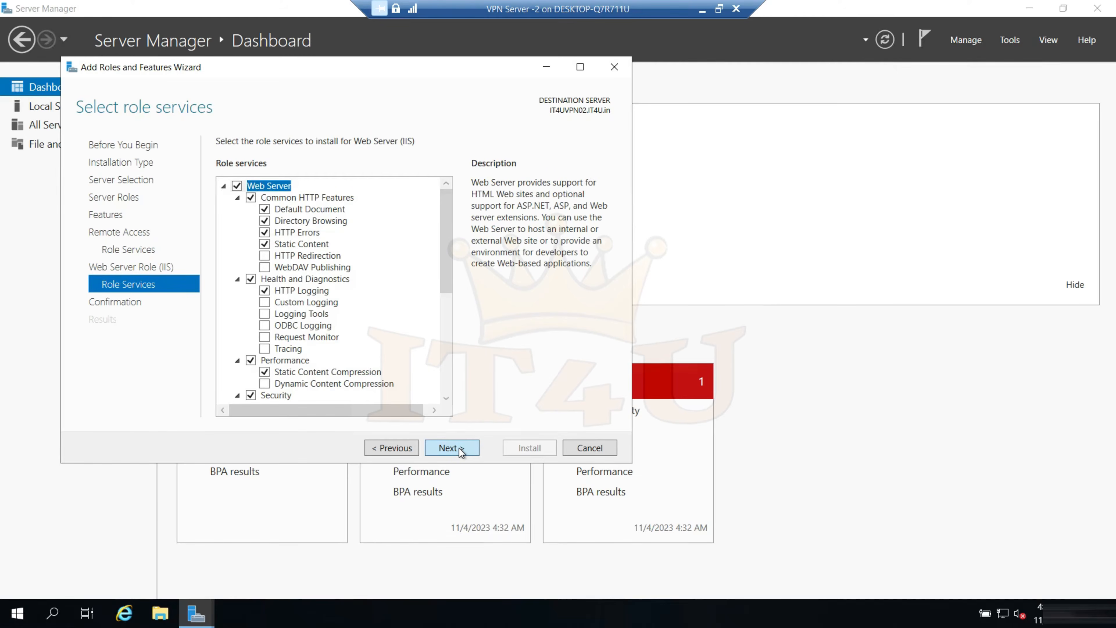
pyautogui.click(459, 448)
# Allow automatic restart of the destination server and start installing the selected Remote Access components
pyautogui.click(221, 163)
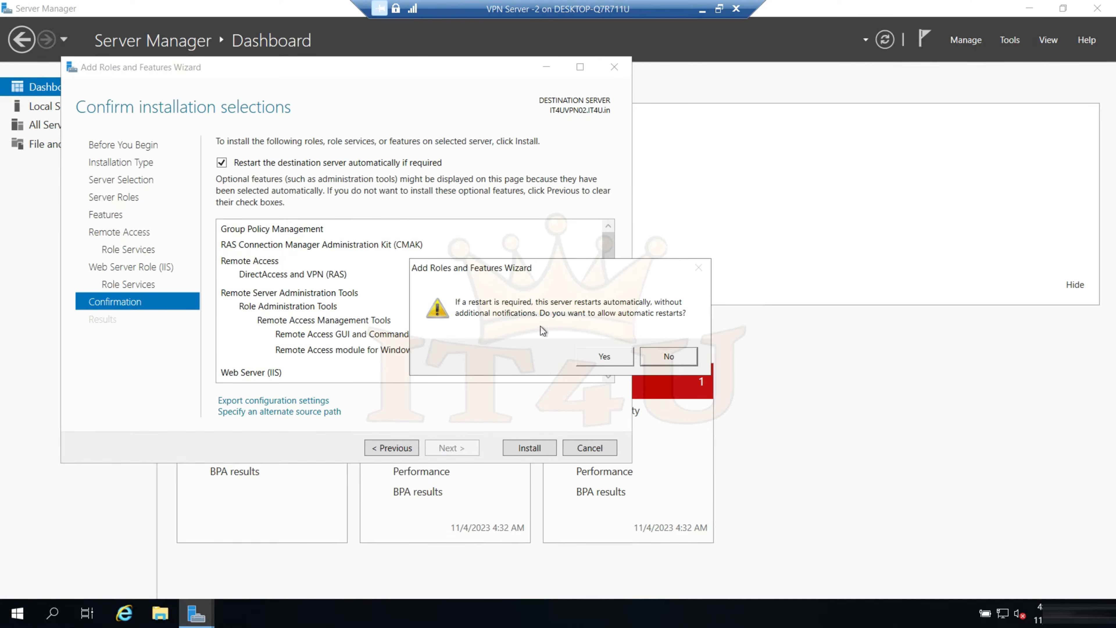
pyautogui.click(605, 356)
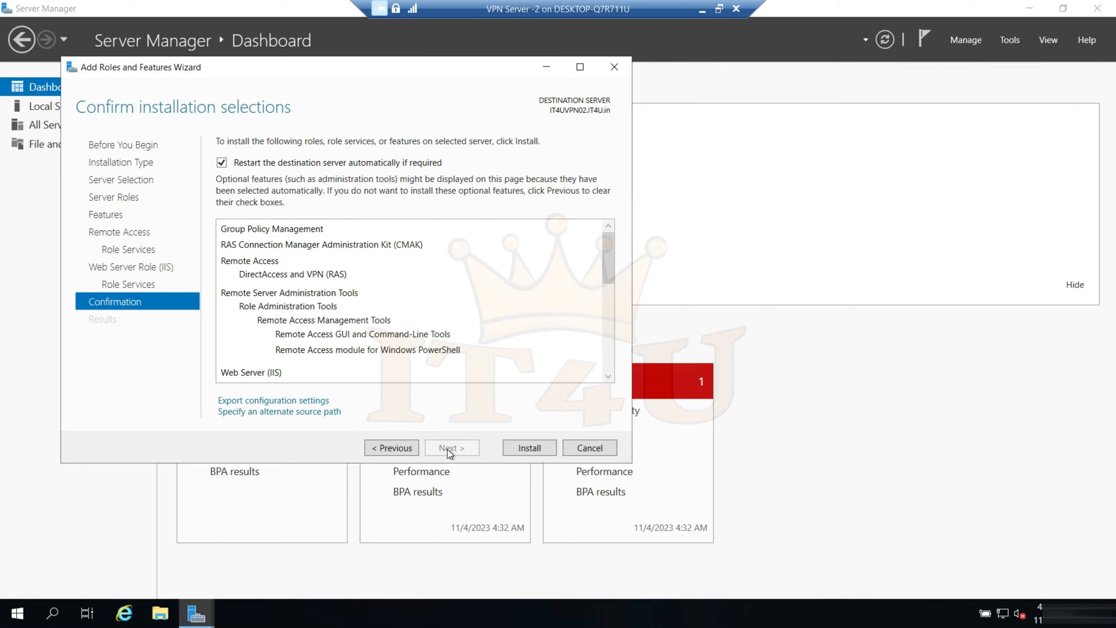
pyautogui.click(528, 448)
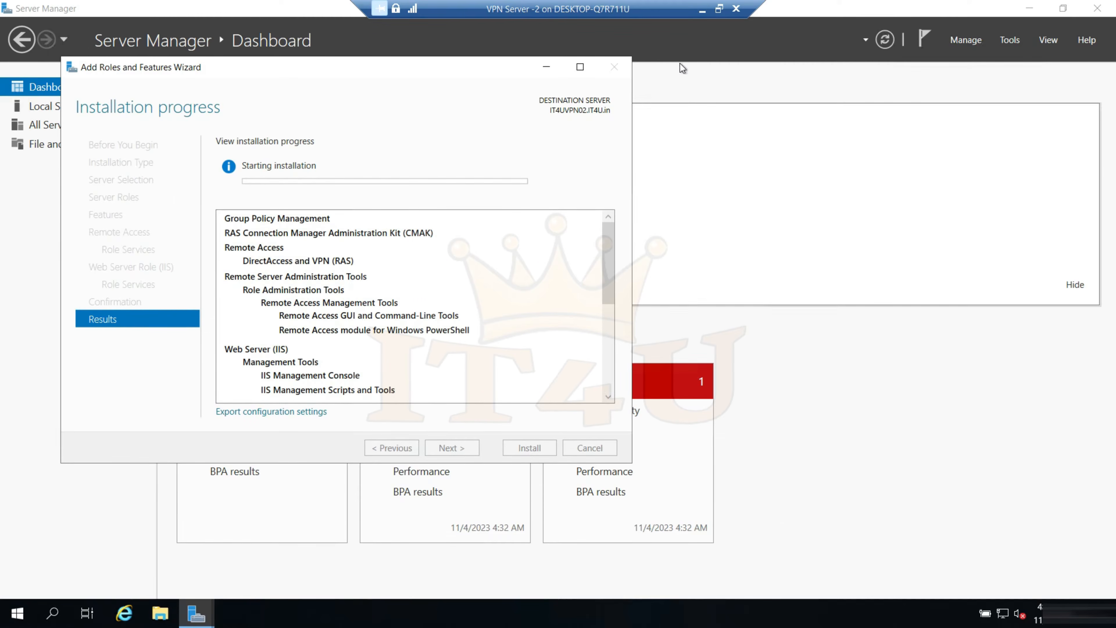
# Switch to Hyper-V Manager, connect to the VPN Server -3 virtual machine and sign in with the administrator account's user name and password
pyautogui.click(703, 12)
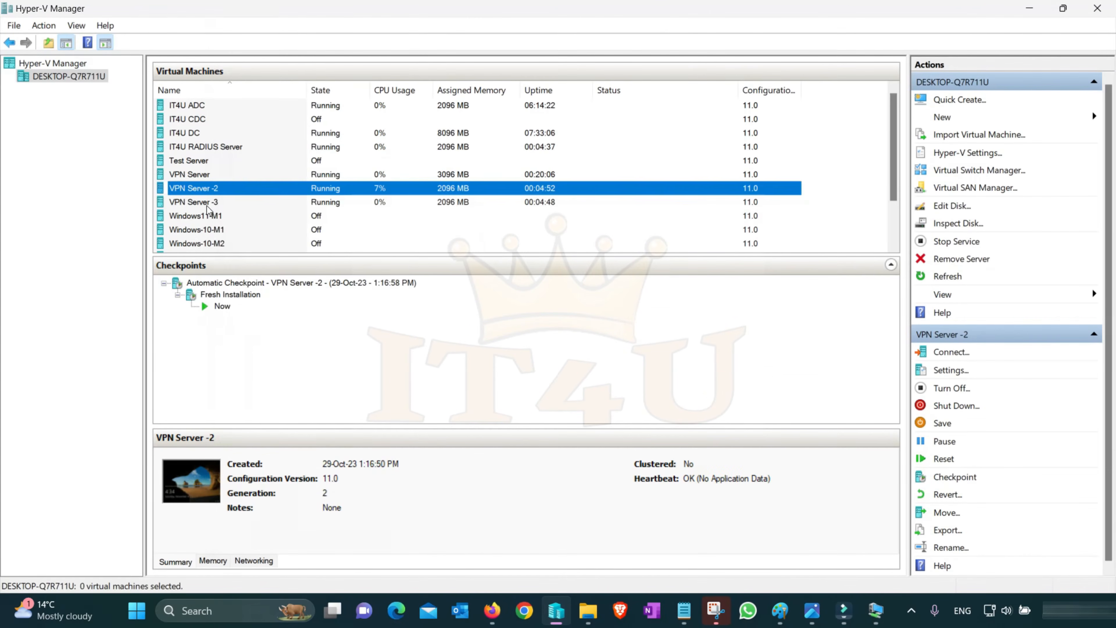
pyautogui.click(207, 204)
pyautogui.rightClick(207, 204)
pyautogui.click(255, 214)
pyautogui.write('nistr')
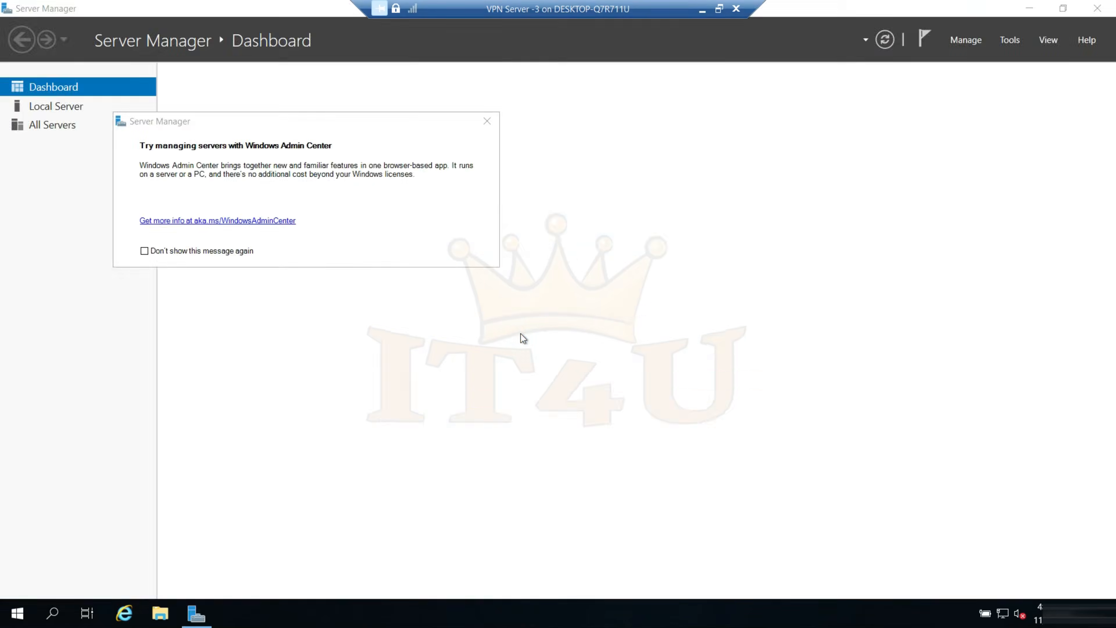
# Open Network Connections with ncpa.cpl and bring up the IPv4 properties of the Ethernet adapter
pyautogui.press('super+r')
pyautogui.write('n')
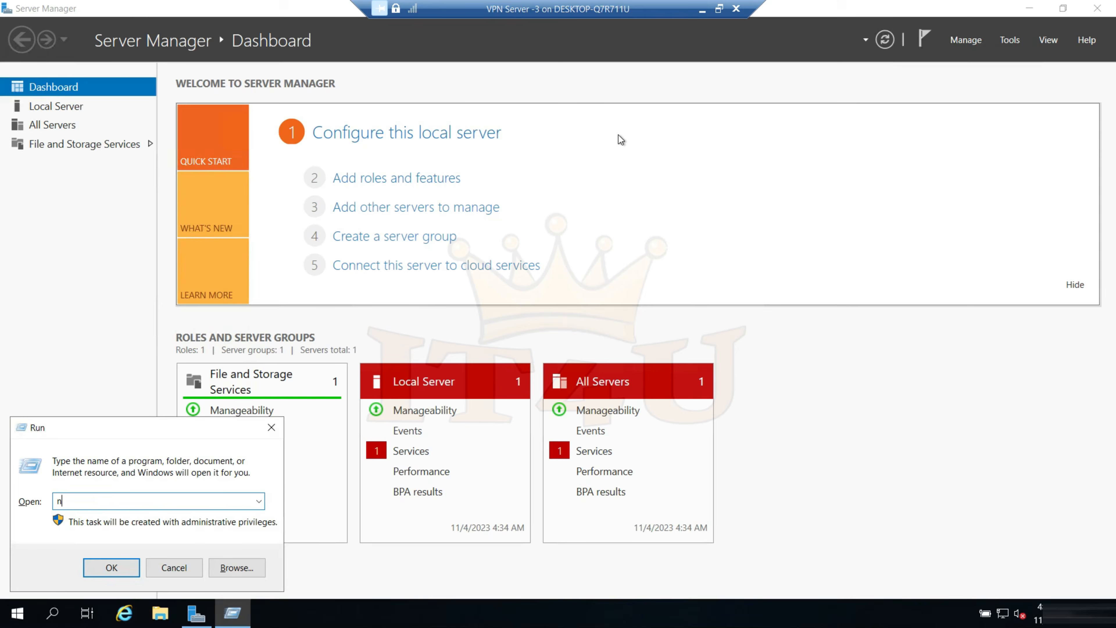
pyautogui.write('cpa.cpl')
pyautogui.press('Return')
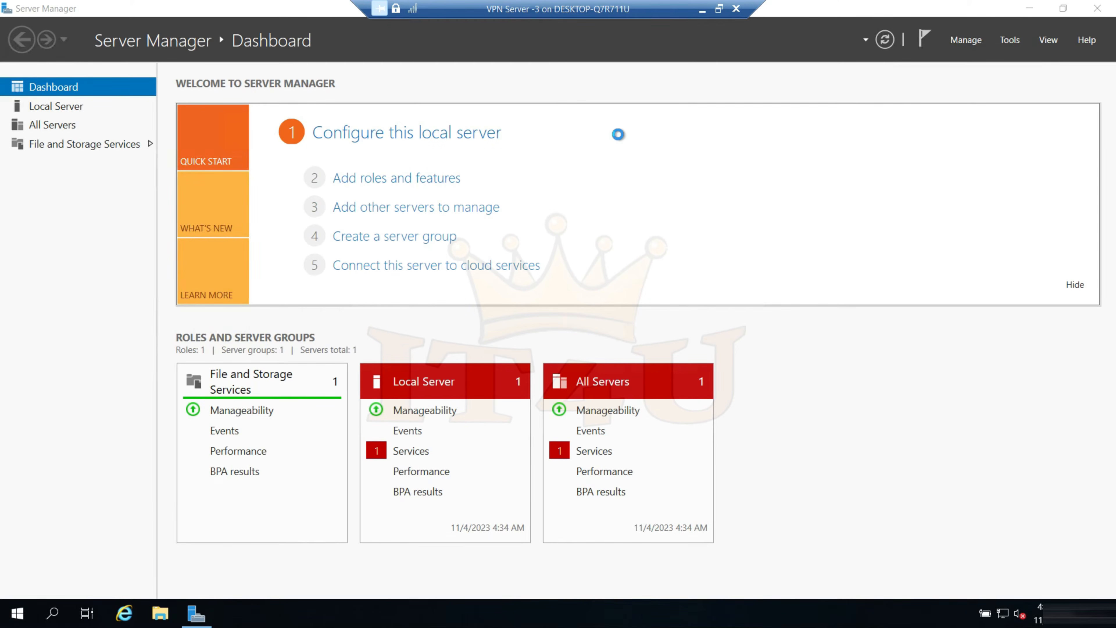
pyautogui.doubleClick(255, 198)
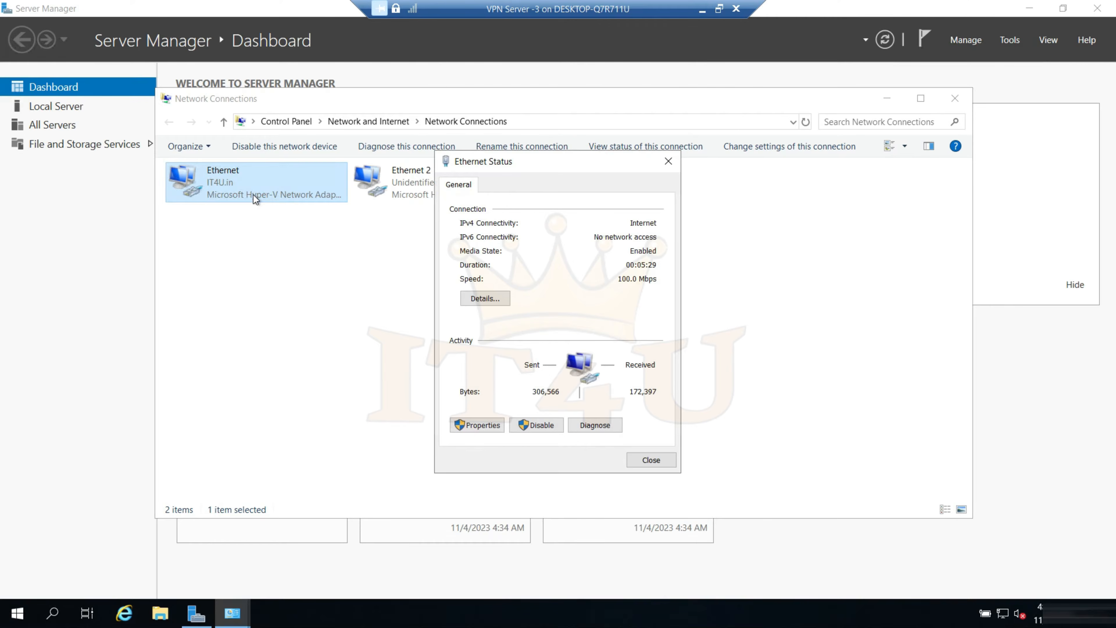
pyautogui.click(496, 427)
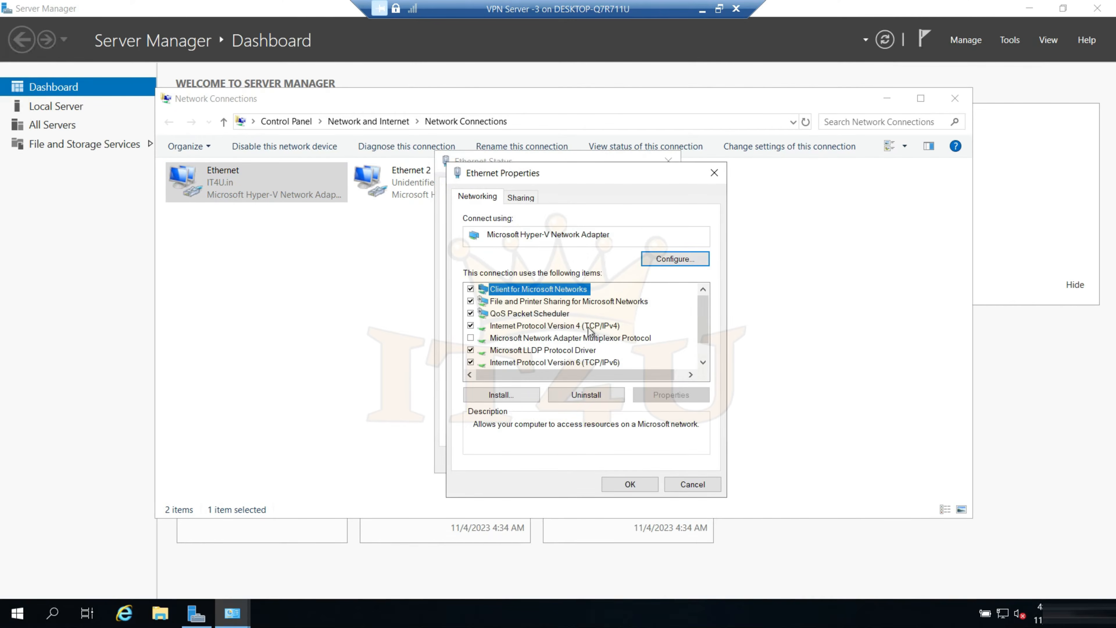
pyautogui.doubleClick(589, 326)
# Give the Ethernet adapter the static IP address 172.16.20.16, subnet mask 255.255.0.0 and default gateway 172.16.20.1
pyautogui.click(498, 332)
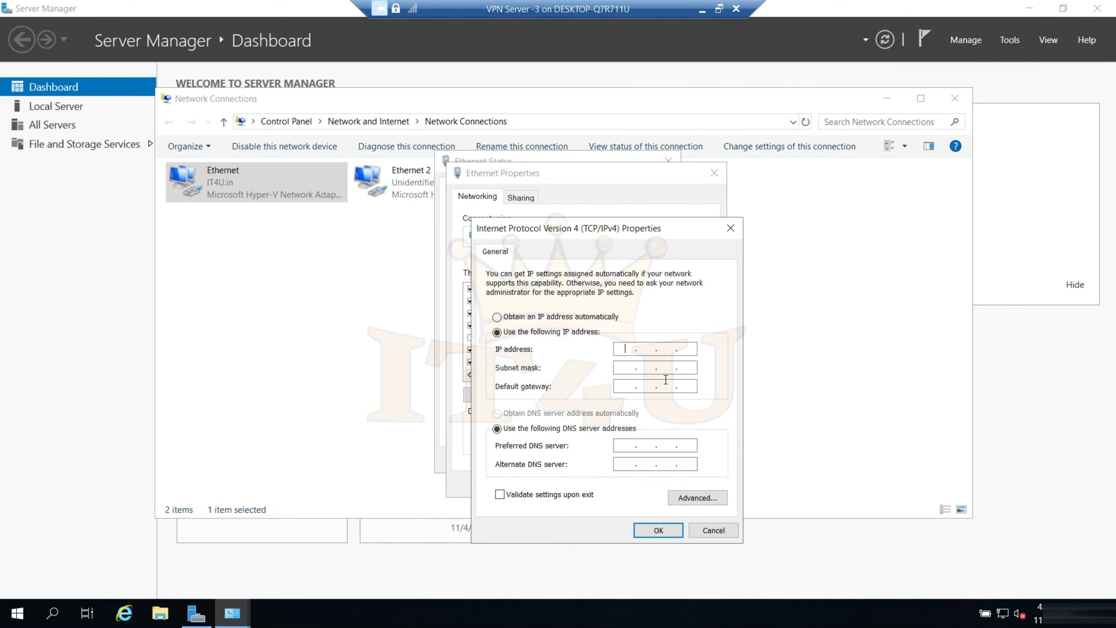
pyautogui.press('Num_Lock')
pyautogui.write('172 . ')
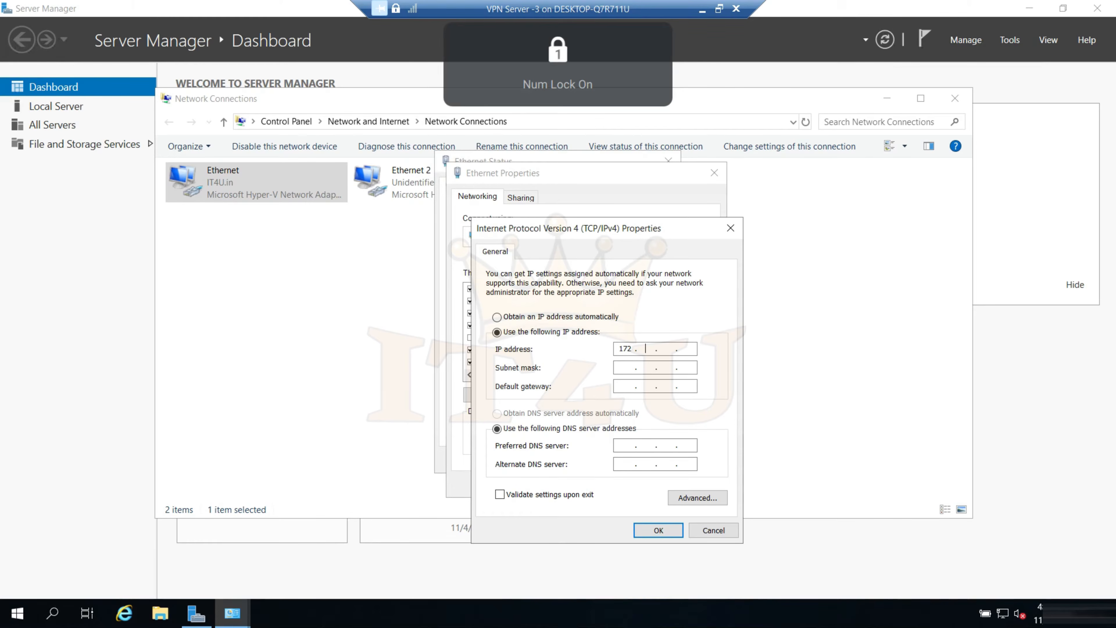
pyautogui.write('16 . 20 ')
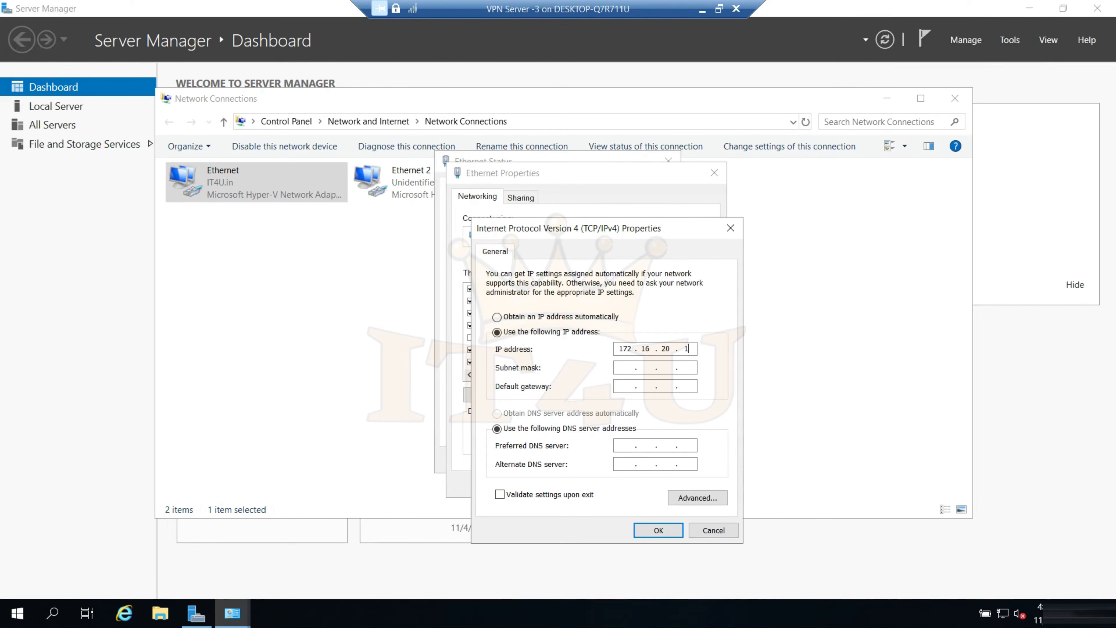
pyautogui.write('. 16')
pyautogui.press('Tab')
pyautogui.press('Tab')
pyautogui.write('172 . 16 . 20 . 1')
# Set the Ethernet adapter's preferred DNS server to 172.16.20.5 and alternate to 172.16.20.6, and save the adapter settings
pyautogui.press('Tab')
pyautogui.press('Tab')
pyautogui.write('172.16.20.')
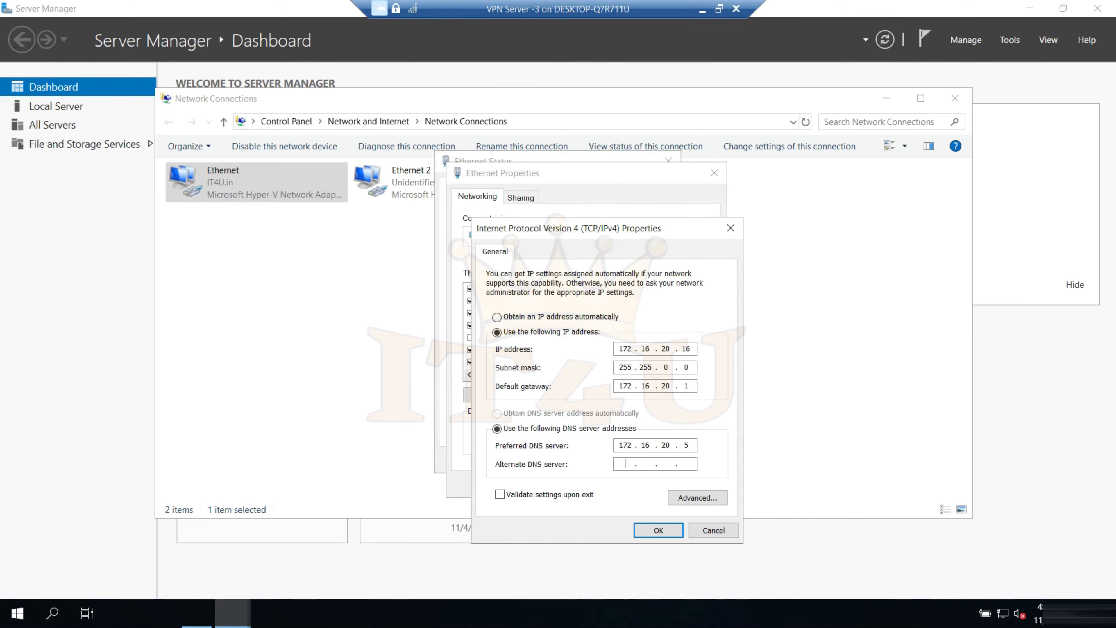
pyautogui.write('172 .16.20.6')
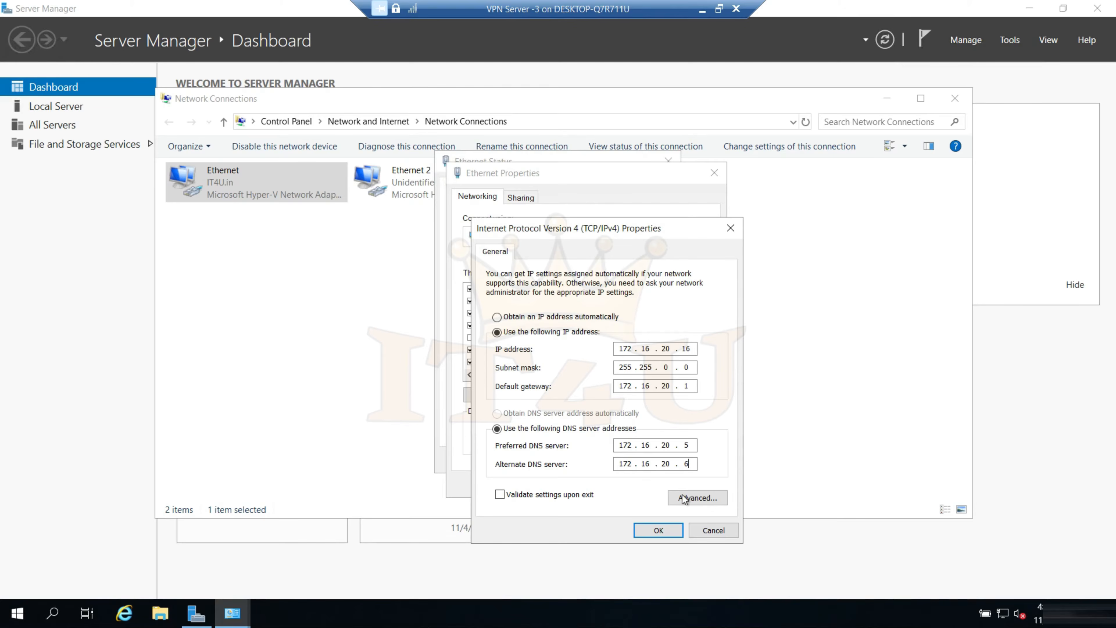
pyautogui.click(668, 531)
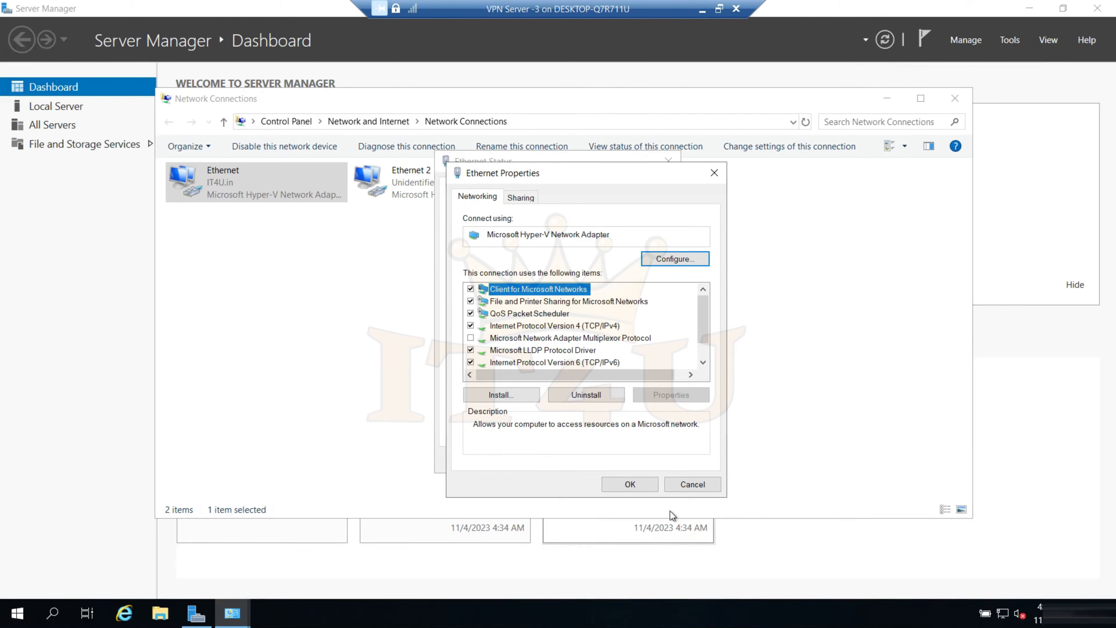
pyautogui.click(641, 487)
pyautogui.click(649, 461)
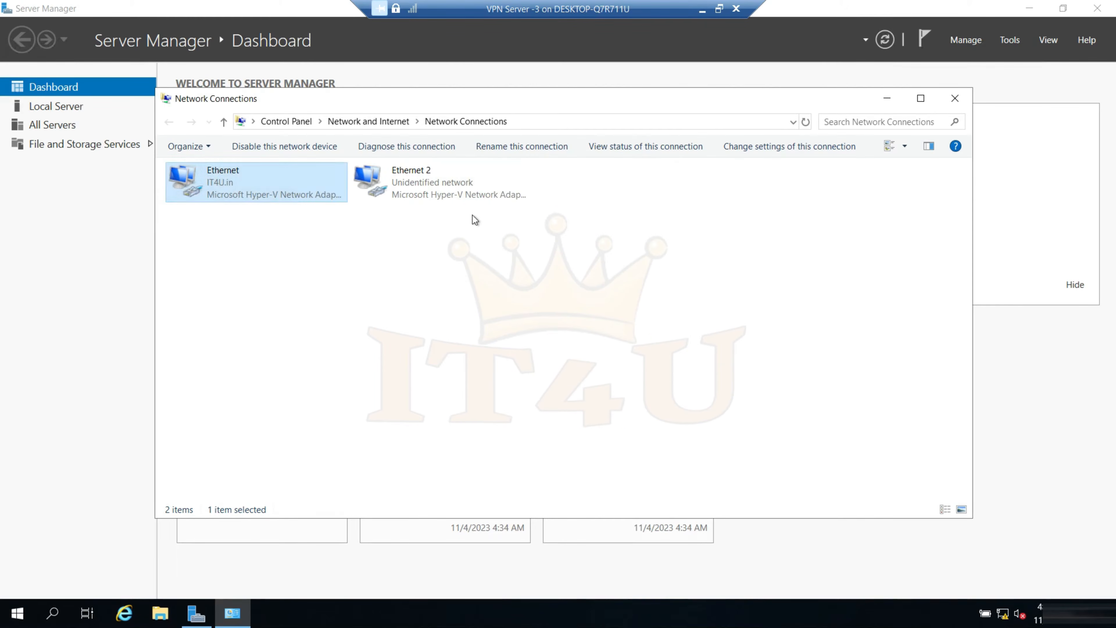
# Assign the static IP address 10.0.0.6 to the Ethernet 2 adapter, save its settings and close Network Connections
pyautogui.doubleClick(404, 181)
pyautogui.click(479, 425)
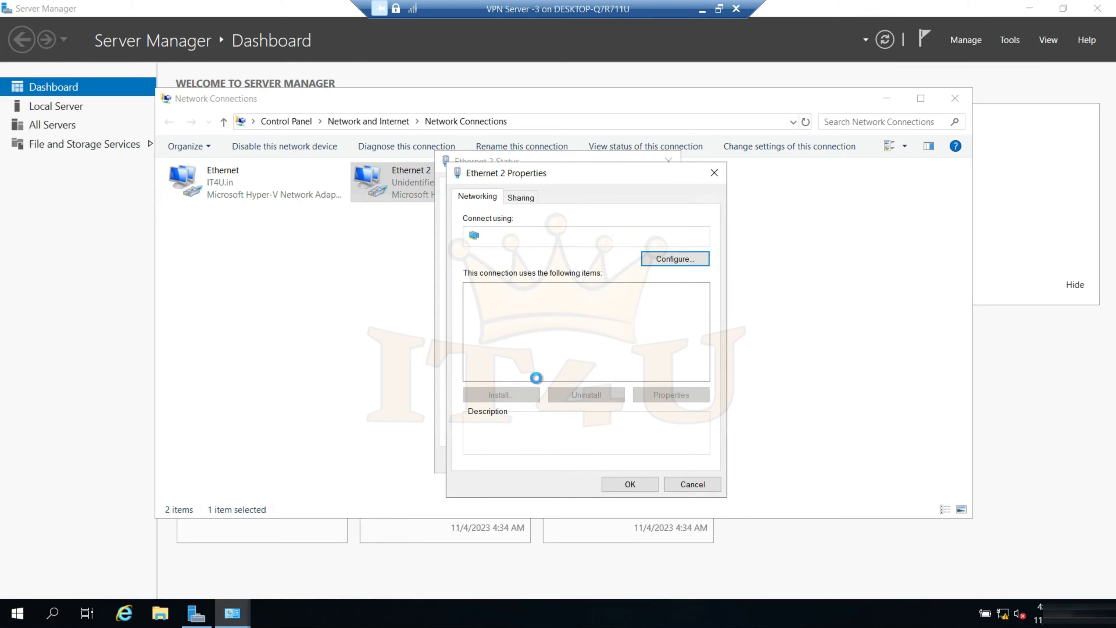
pyautogui.doubleClick(560, 327)
pyautogui.click(497, 332)
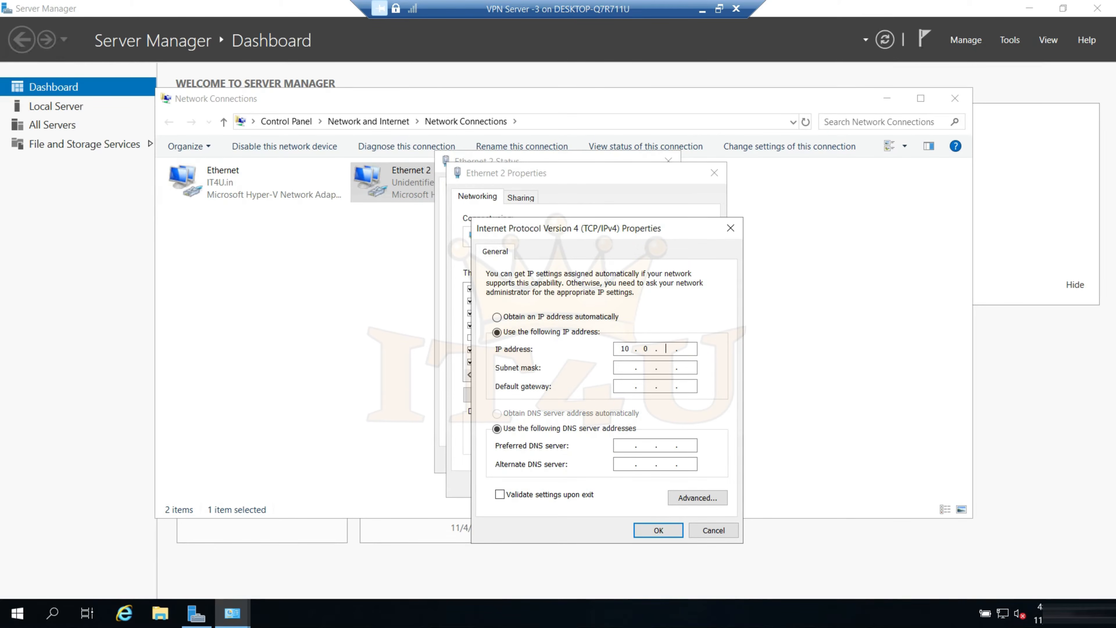
pyautogui.press('Tab')
pyautogui.click(666, 530)
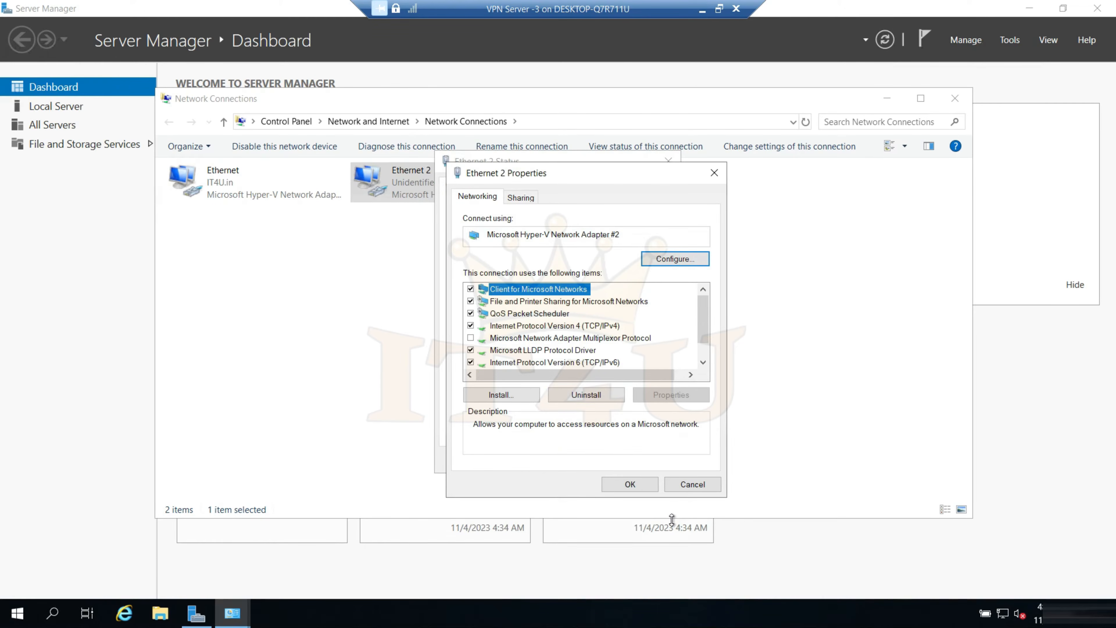
pyautogui.click(630, 484)
pyautogui.click(649, 460)
pyautogui.hotkey('alt', 'F4')
# Refresh Server Manager and install the Remote Access role with DirectAccess and VPN (RAS) on IT4UVPN03.IT4U.in
pyautogui.click(885, 43)
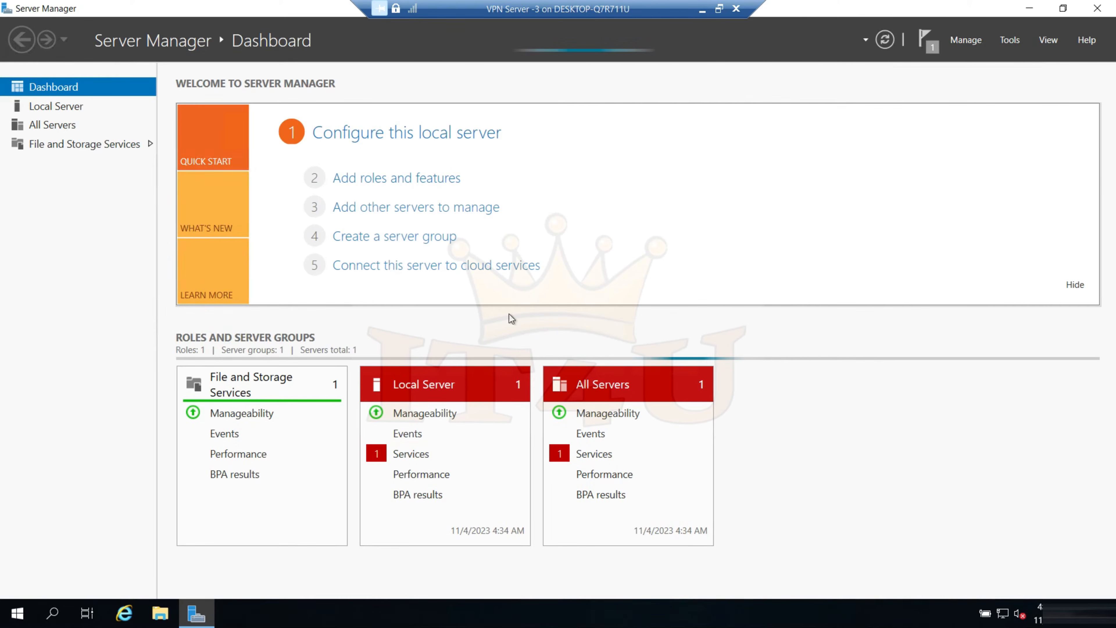
pyautogui.click(396, 178)
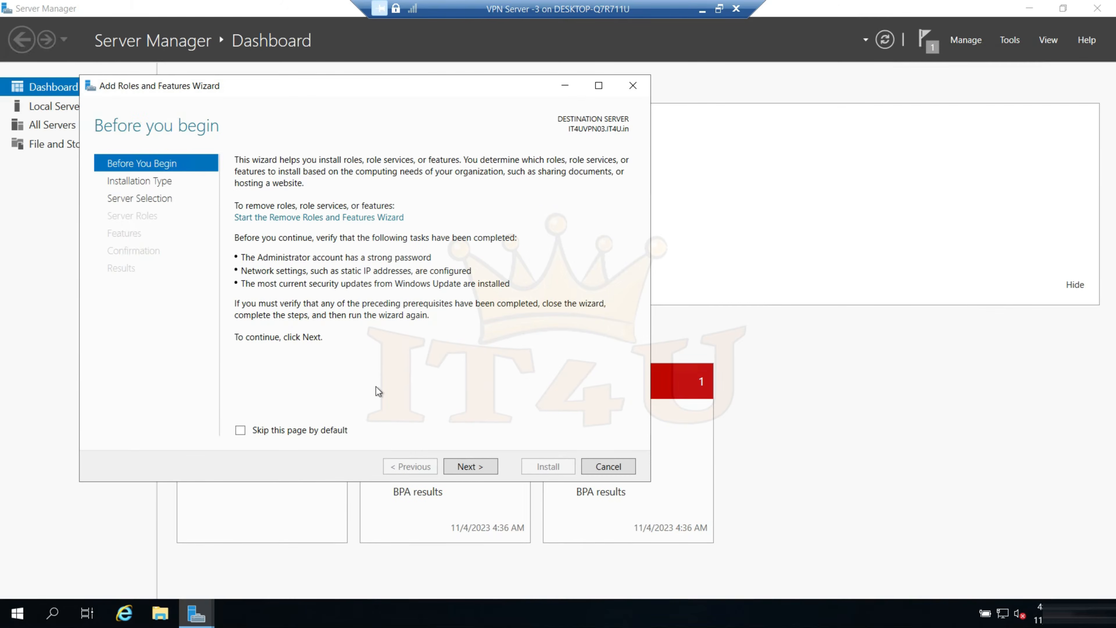
pyautogui.click(483, 468)
pyautogui.click(481, 474)
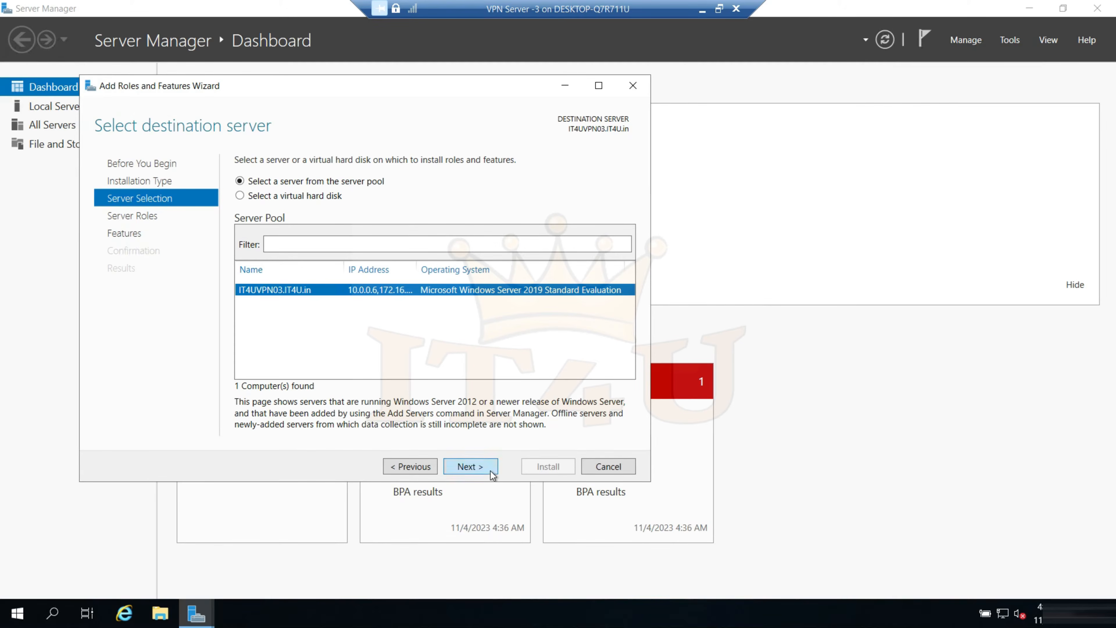
pyautogui.click(470, 466)
pyautogui.click(467, 466)
pyautogui.click(467, 466)
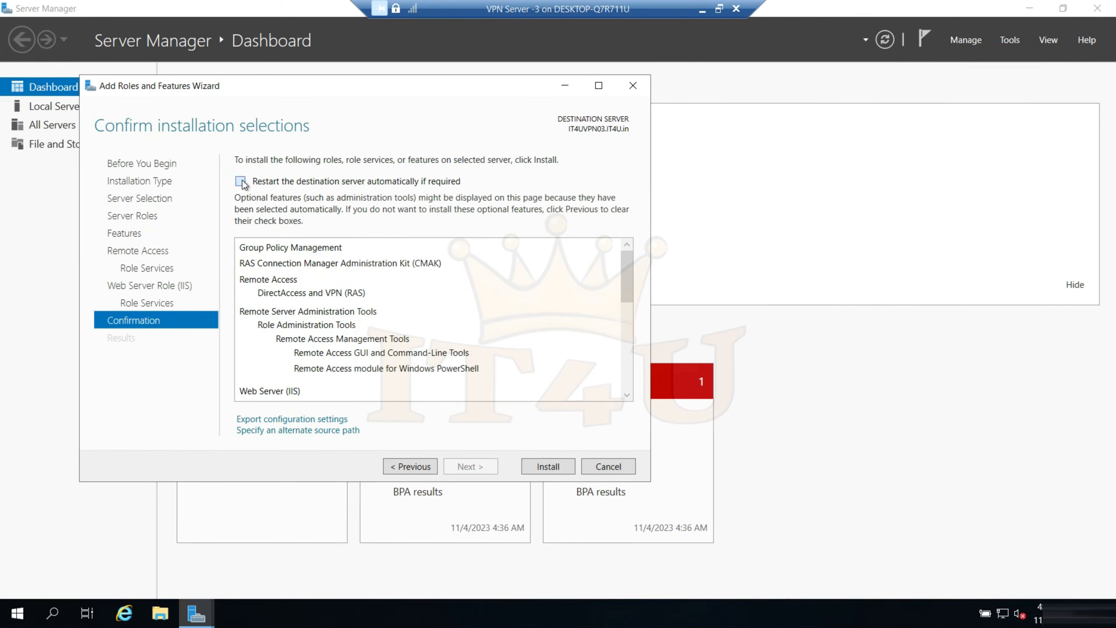
pyautogui.click(548, 466)
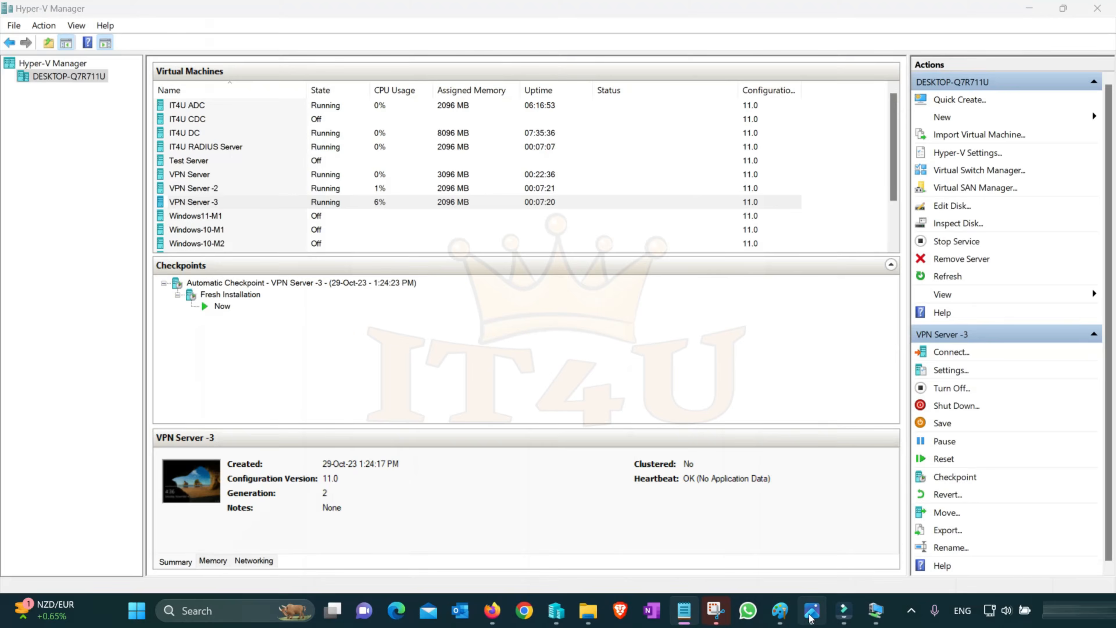
# Switch to the VPN Server -2 session and close its Add Roles and Features Wizard
pyautogui.moveTo(876, 611)
pyautogui.click(885, 536)
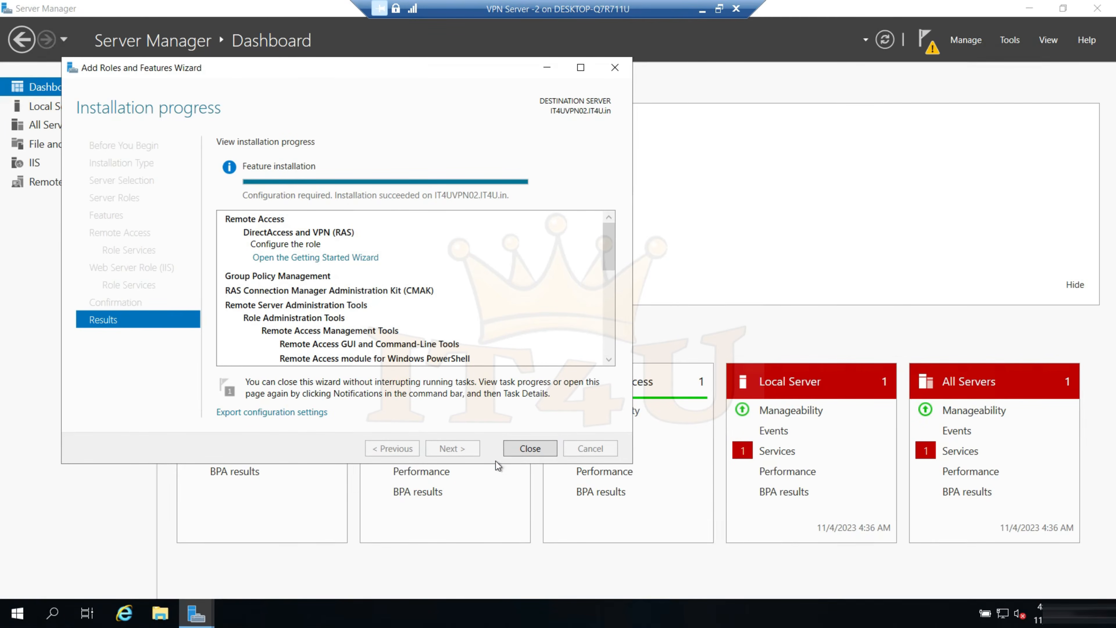
pyautogui.click(530, 449)
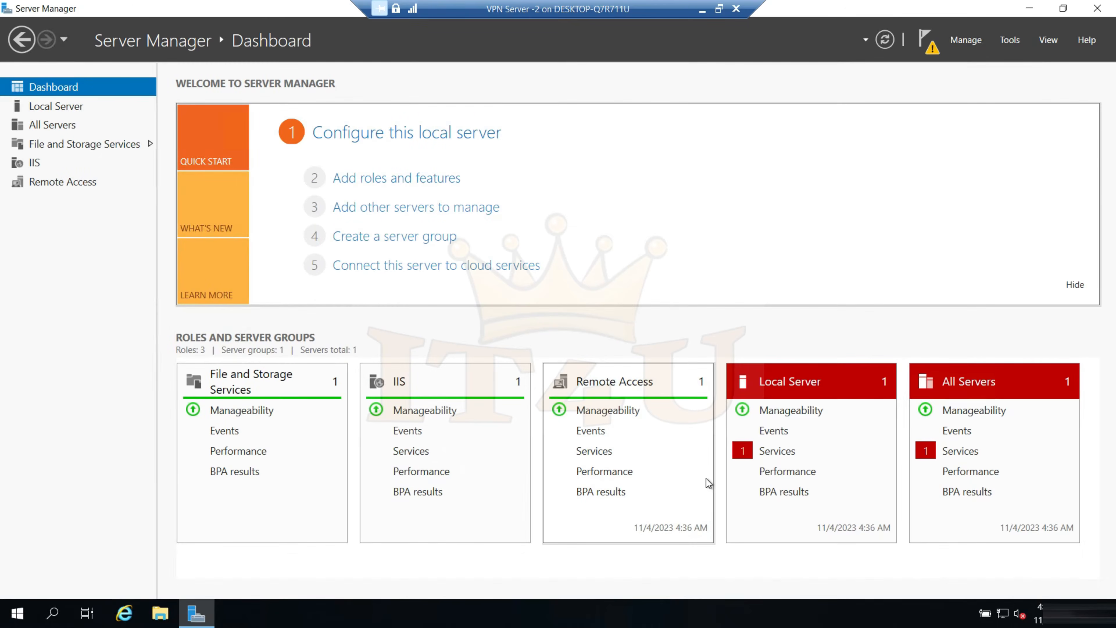
# Check the local server in the Routing and Remote Access console on VPN Server -2, close the console and leave the session
pyautogui.click(1010, 41)
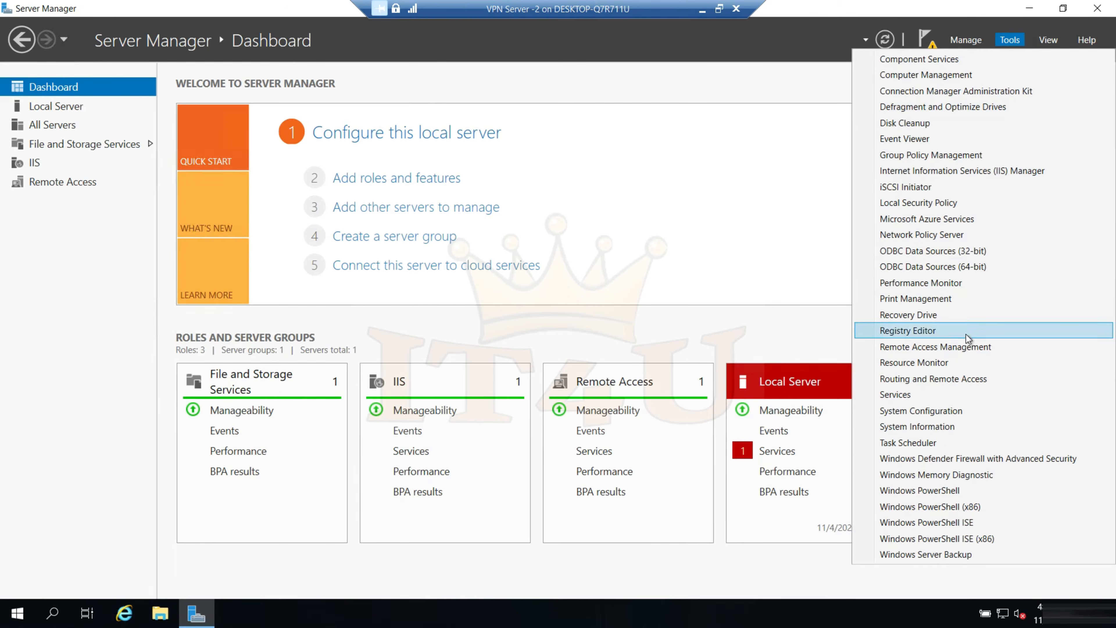
pyautogui.click(956, 380)
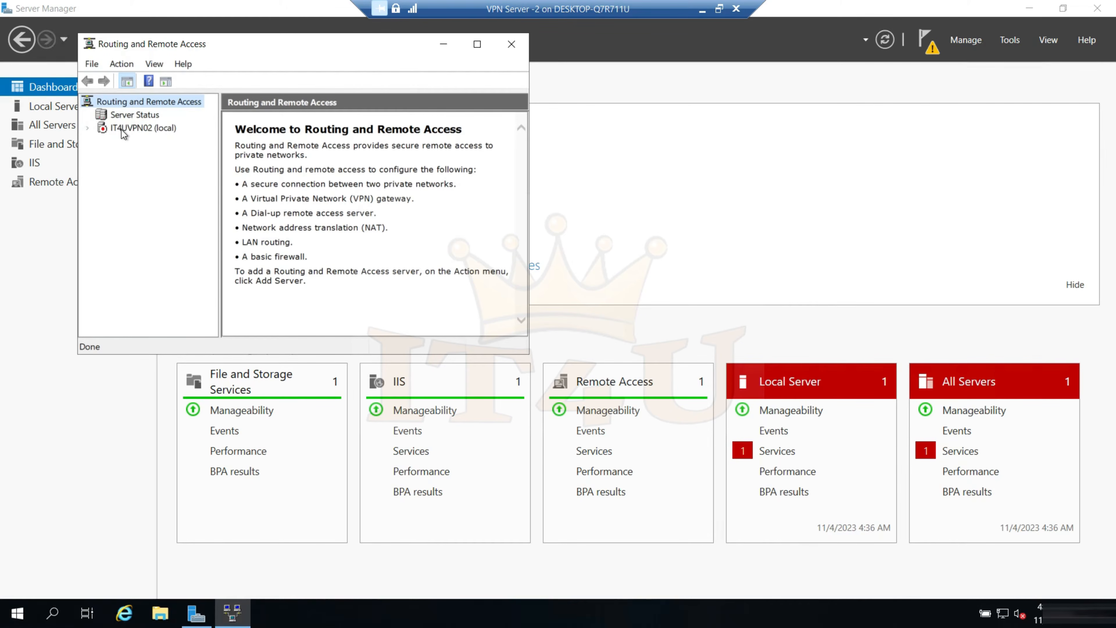
pyautogui.click(512, 44)
pyautogui.click(719, 9)
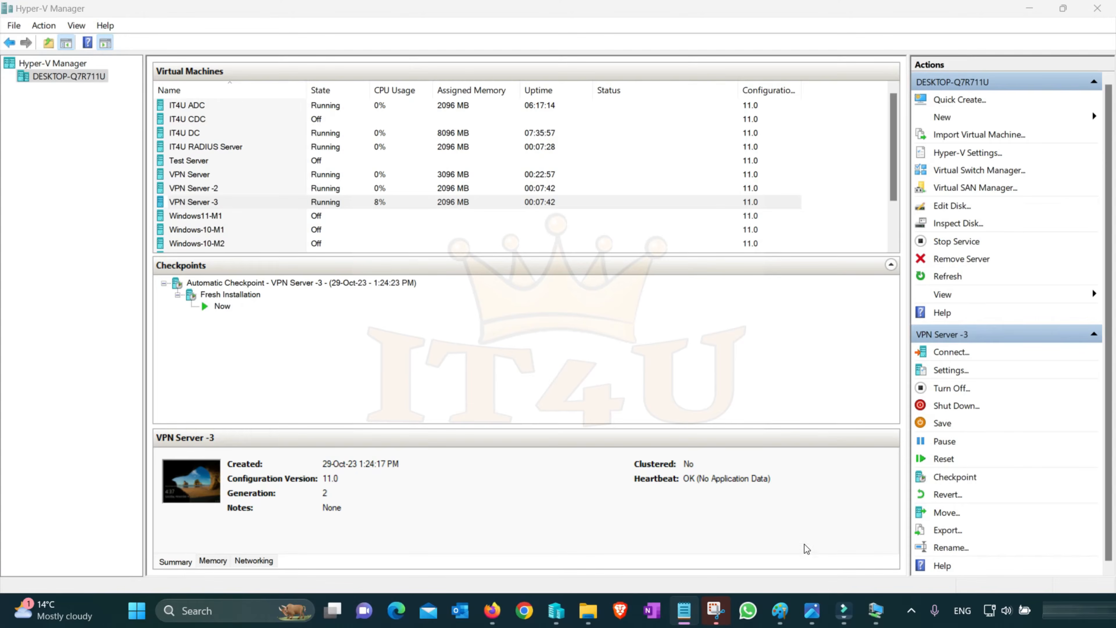
# Check the role installation progress on VPN Server -3 and return to Hyper-V Manager
pyautogui.moveTo(876, 611)
pyautogui.click(1020, 552)
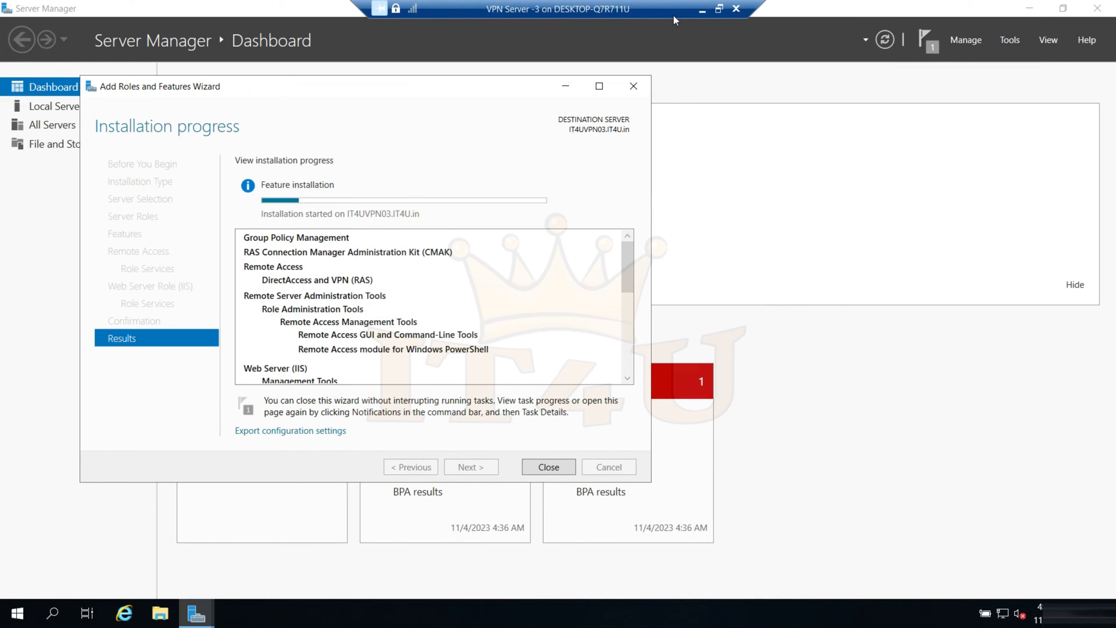
pyautogui.click(702, 9)
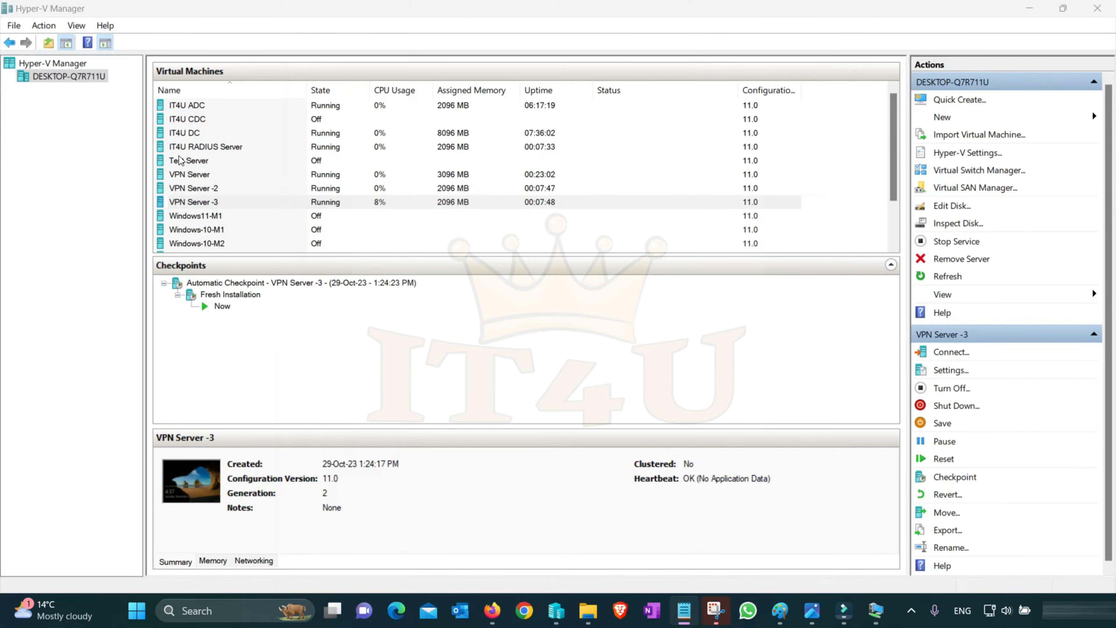
# Connect to the IT4U RADIUS Server virtual machine and sign in with the domain administrator's user name and account password
pyautogui.click(201, 149)
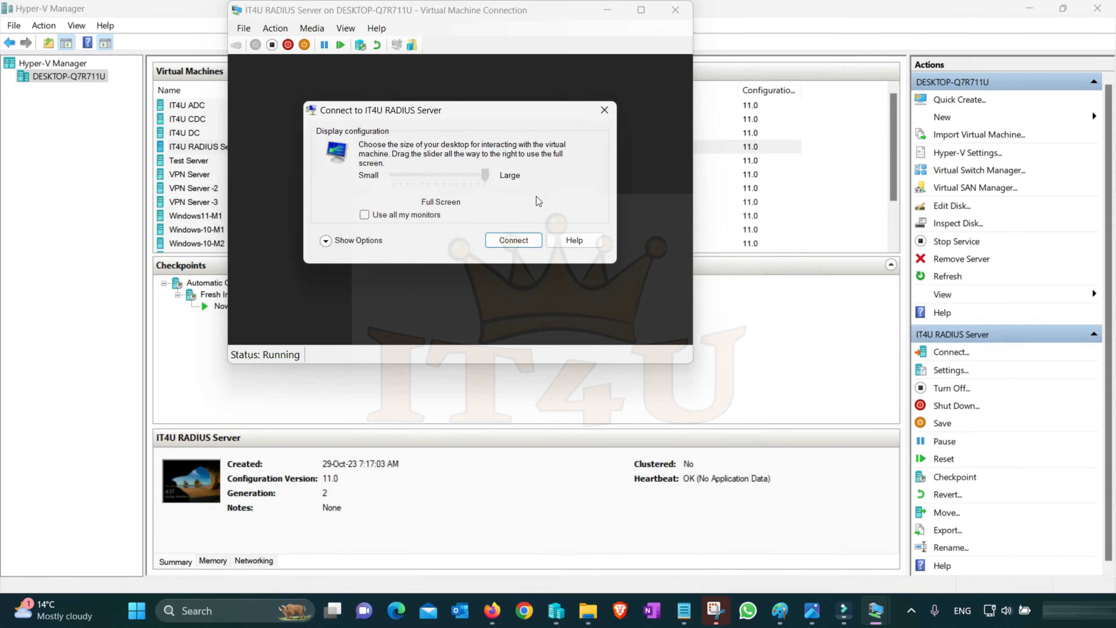
pyautogui.click(517, 241)
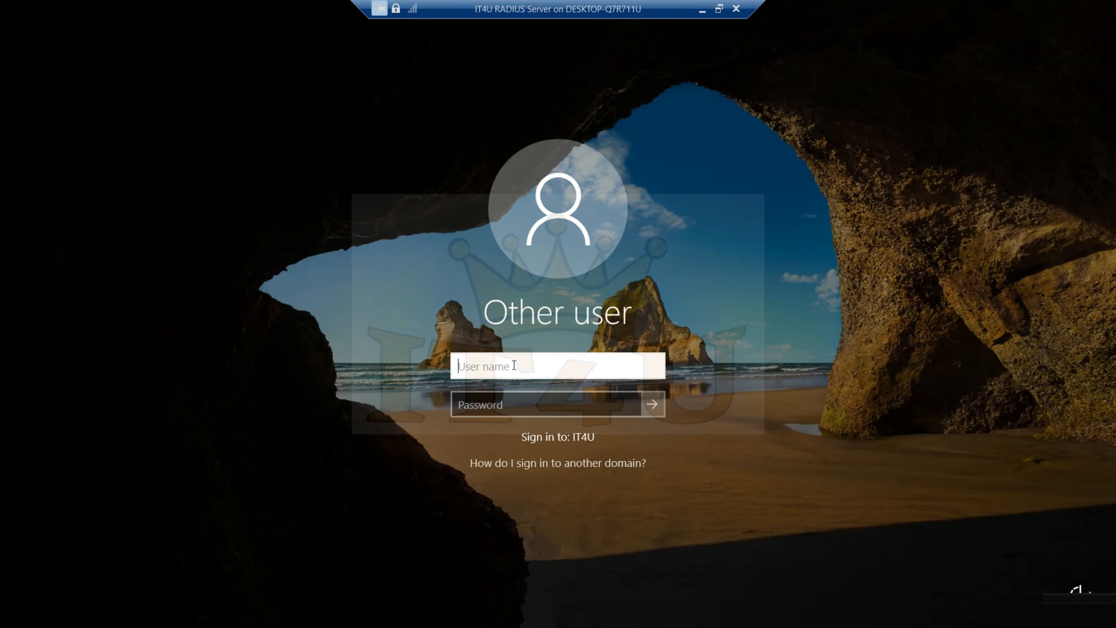
pyautogui.press('Tab')
pyautogui.write('••••••••')
pyautogui.press('Return')
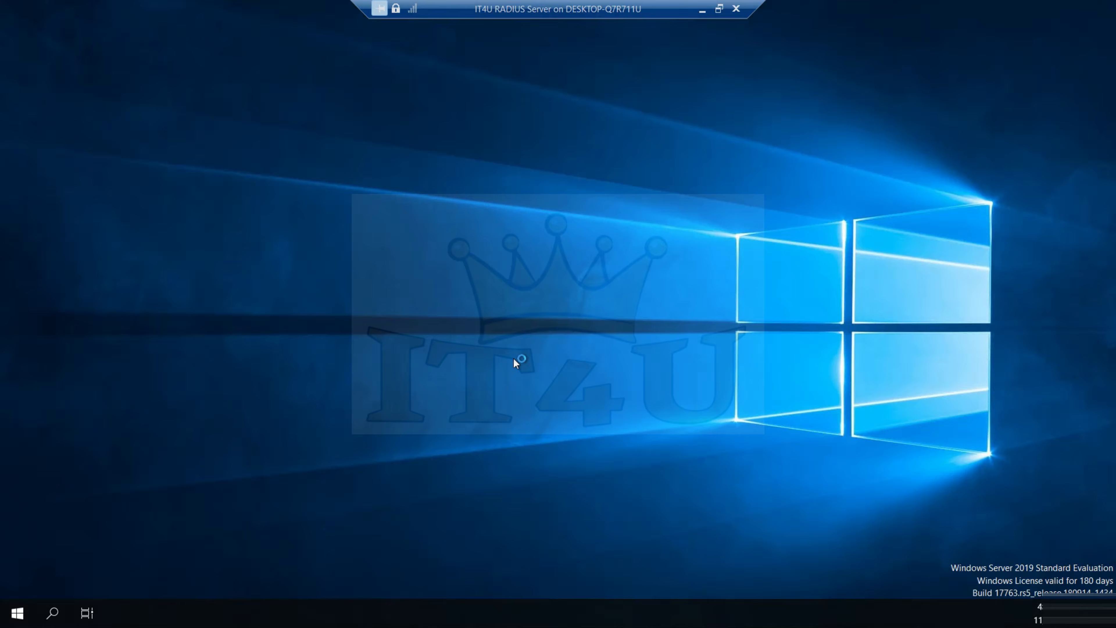
# Open Network Connections on the RADIUS server, review the Ethernet adapter's IPv4 settings and close everything without changes
pyautogui.press('Escape')
pyautogui.press('super+r')
pyautogui.write('ncpa.cpl')
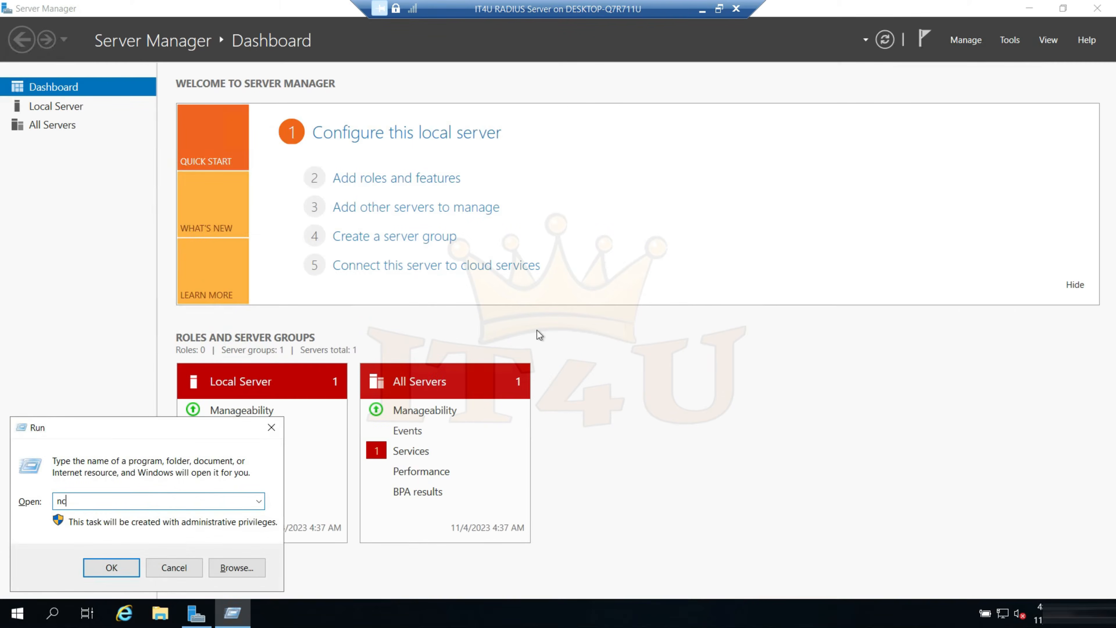
pyautogui.press('Return')
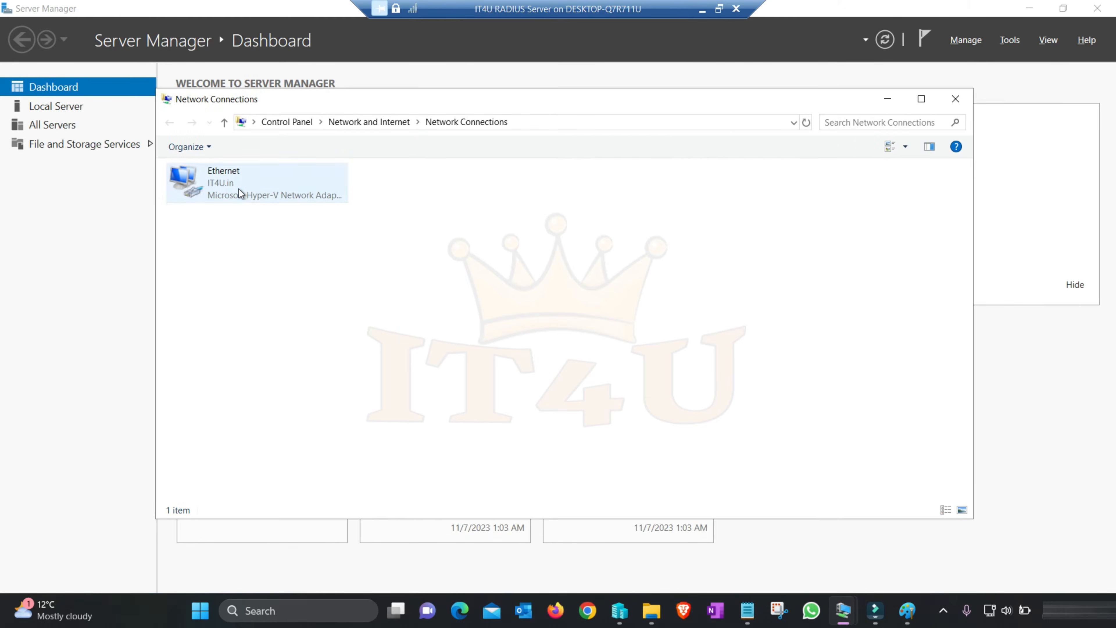
pyautogui.doubleClick(240, 190)
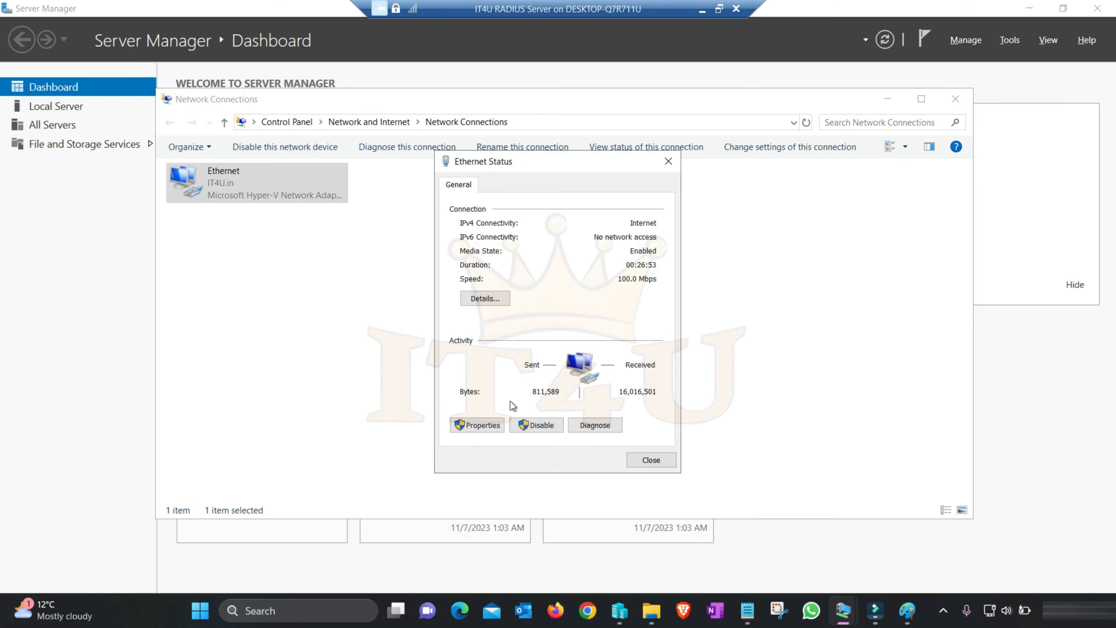
pyautogui.click(482, 425)
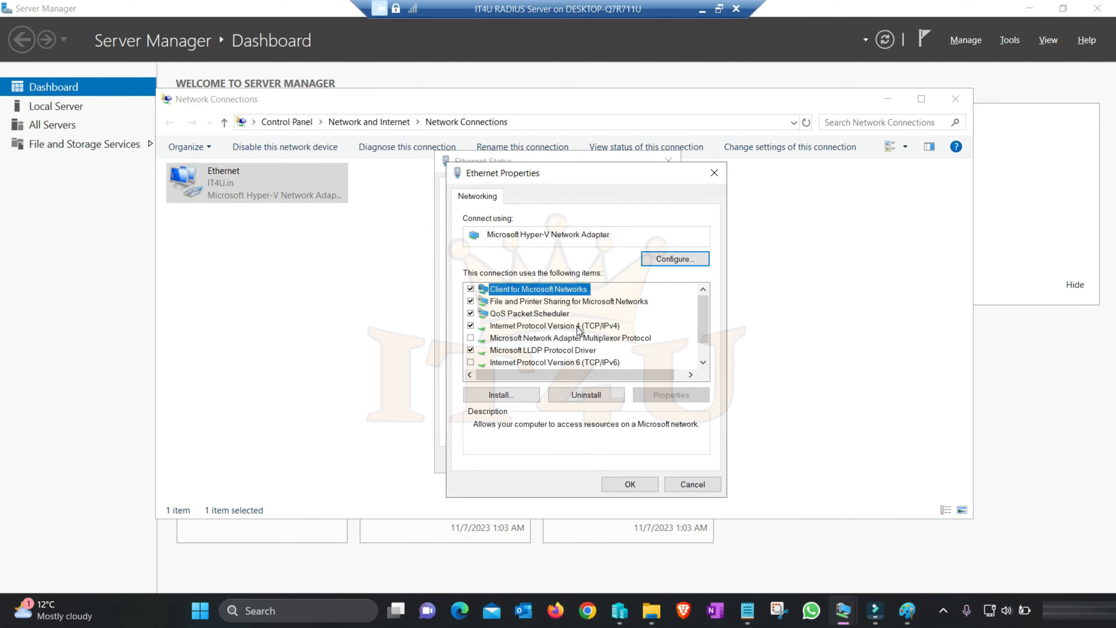
pyautogui.doubleClick(577, 326)
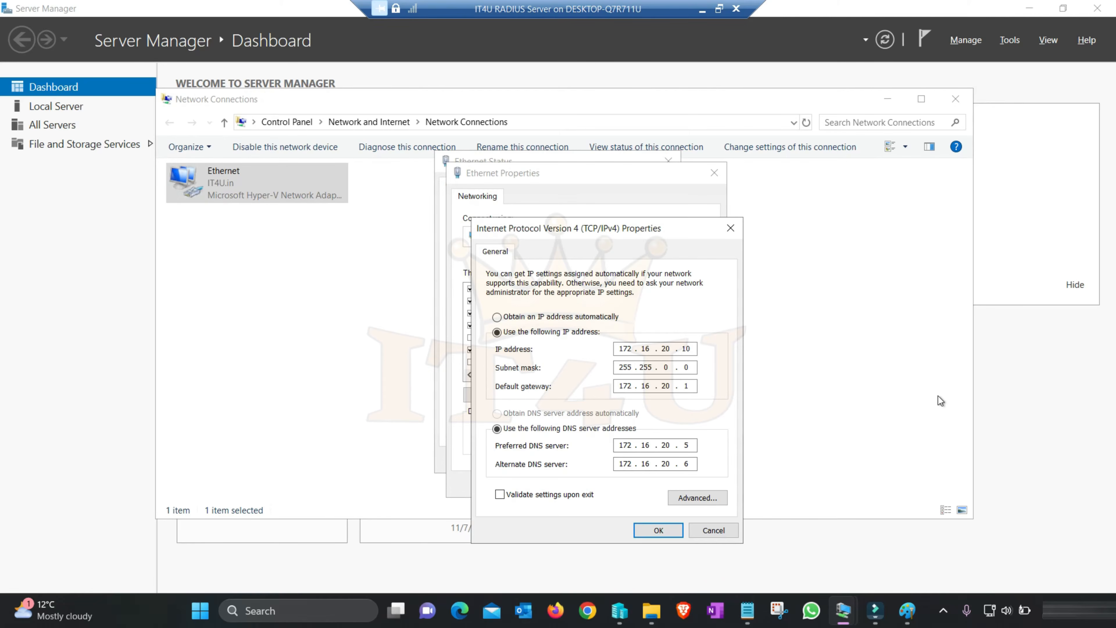
pyautogui.click(715, 532)
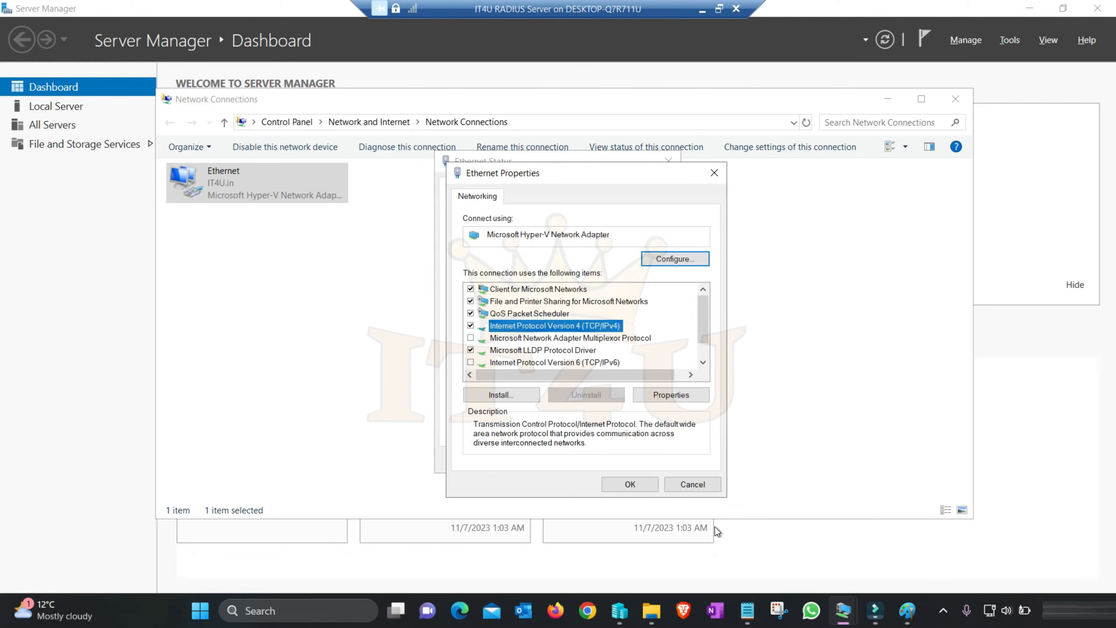
pyautogui.click(693, 487)
pyautogui.click(664, 459)
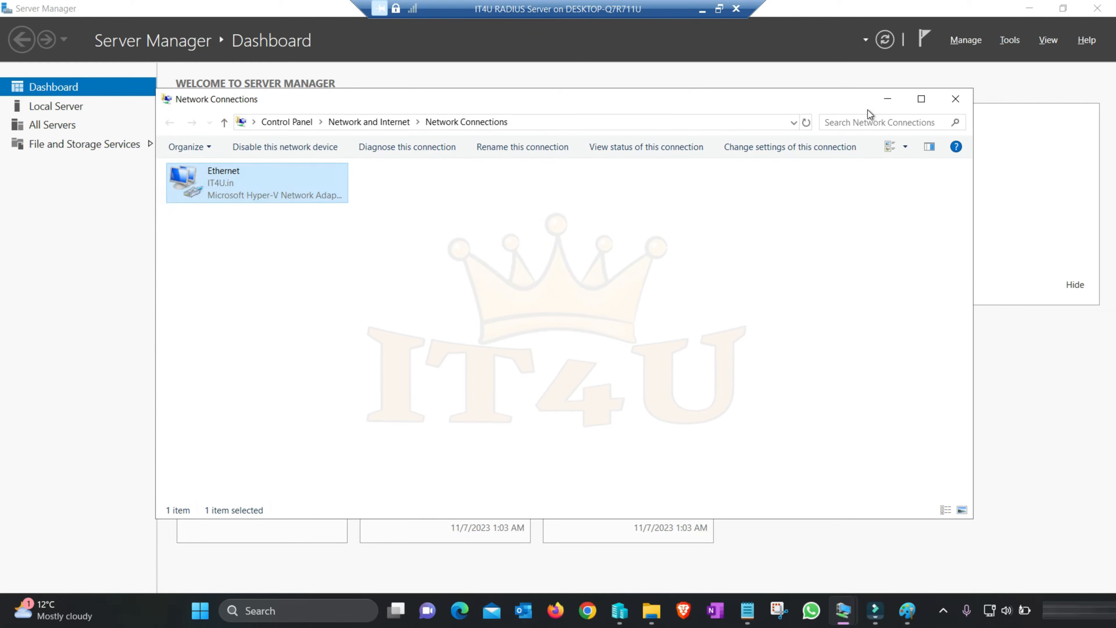
pyautogui.click(956, 98)
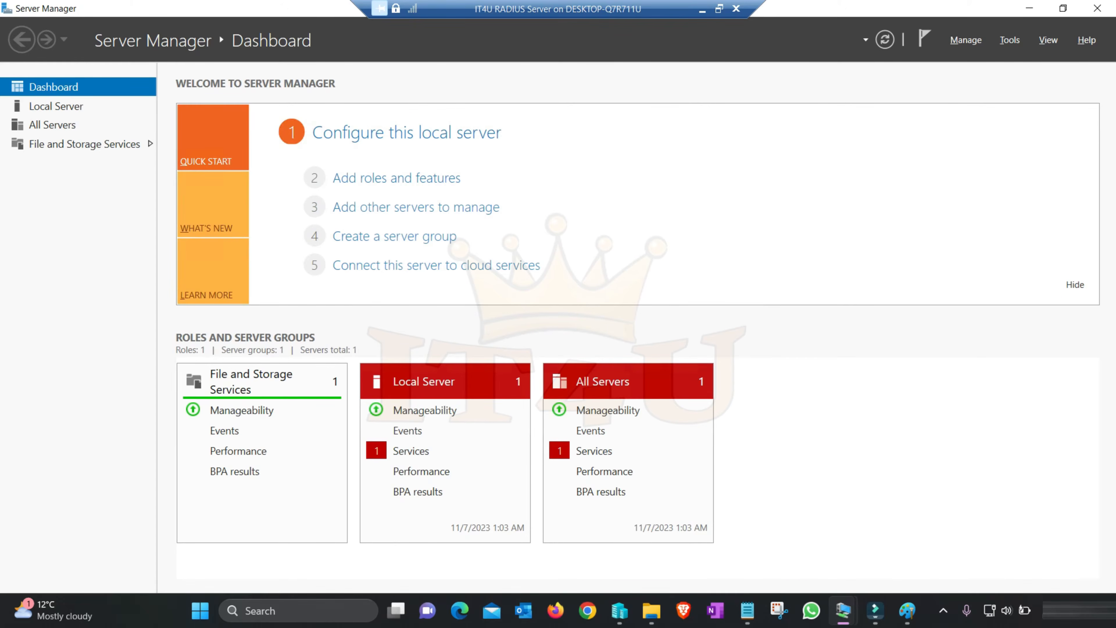
# Switch to the network diagram in Paint, try a green outline about 204 × 137 px around the NPS RADIUS Server label, and return to the server
pyautogui.click(907, 610)
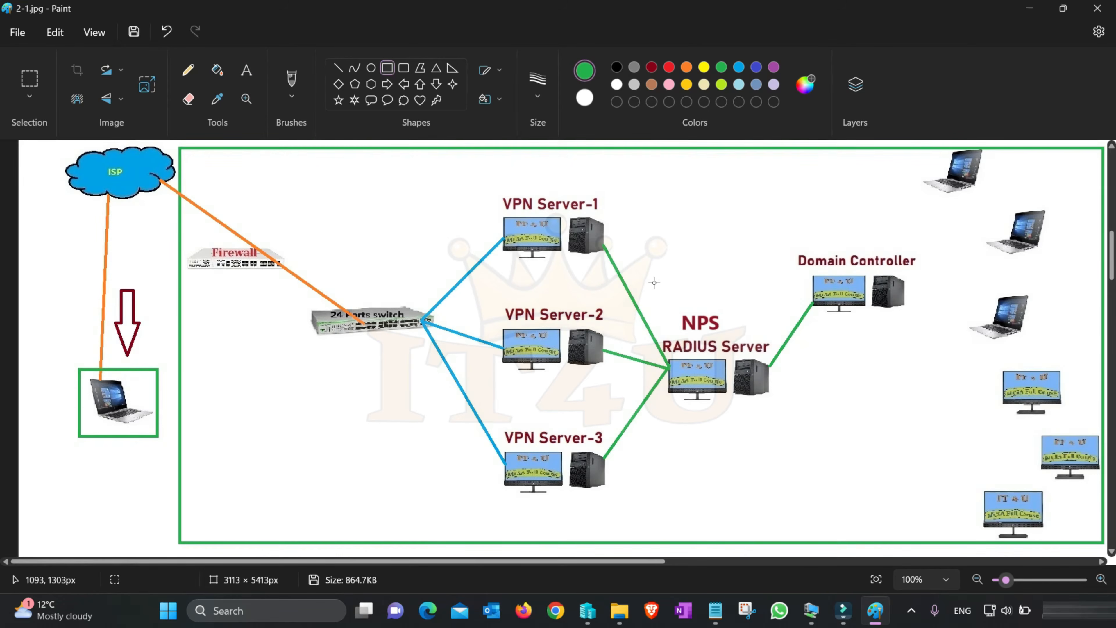
pyautogui.moveTo(655, 283); pyautogui.dragTo(772, 362)
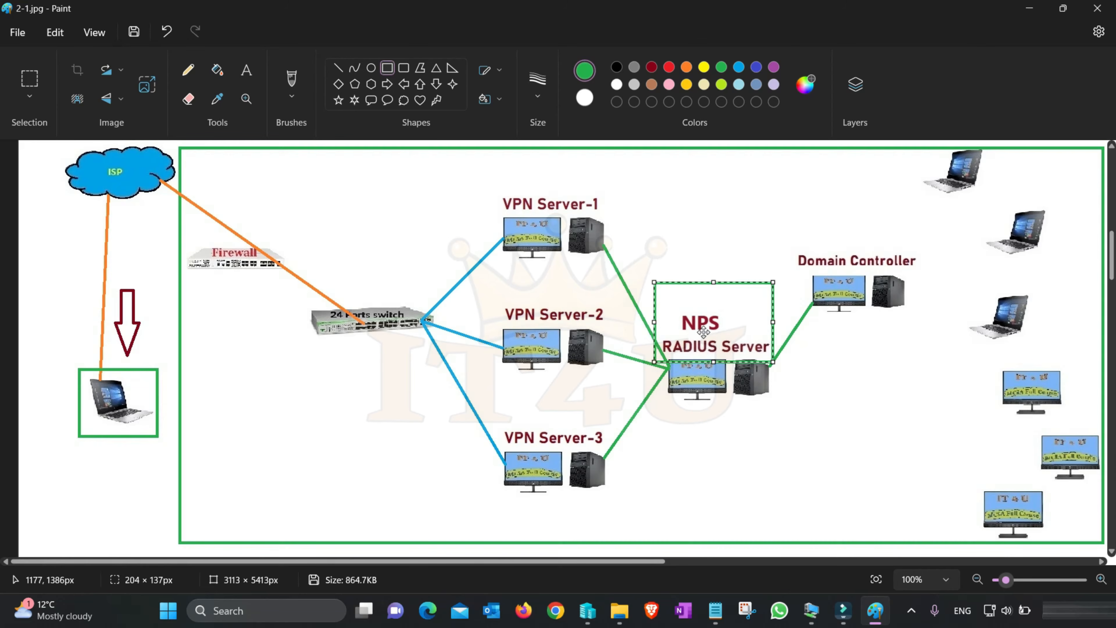
pyautogui.hotkey('ctrl', 'z')
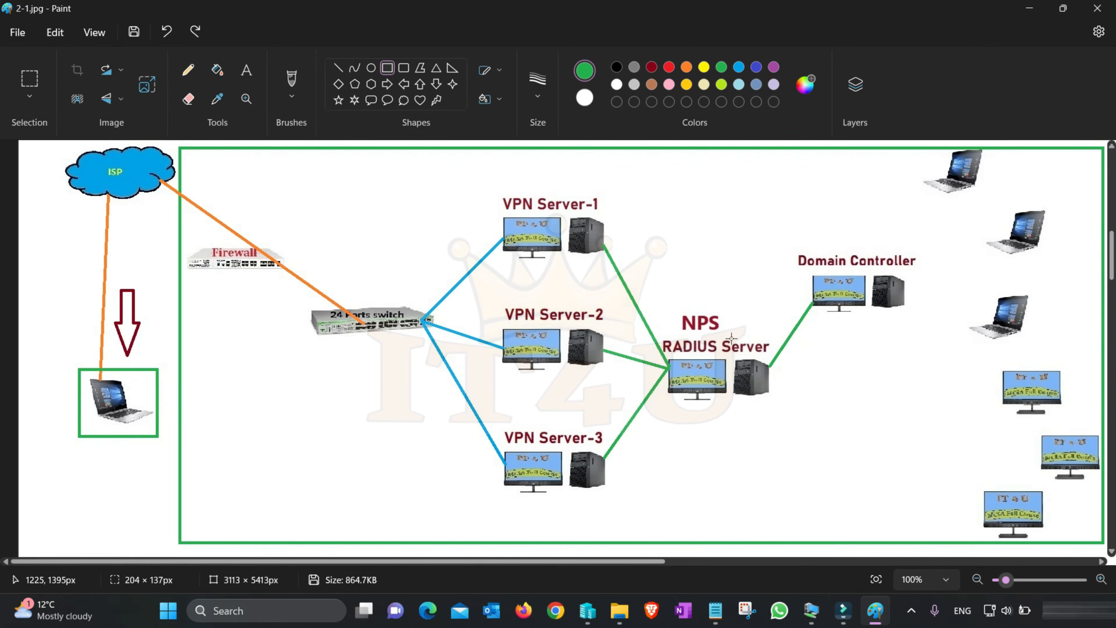
pyautogui.moveTo(811, 610)
pyautogui.click(853, 562)
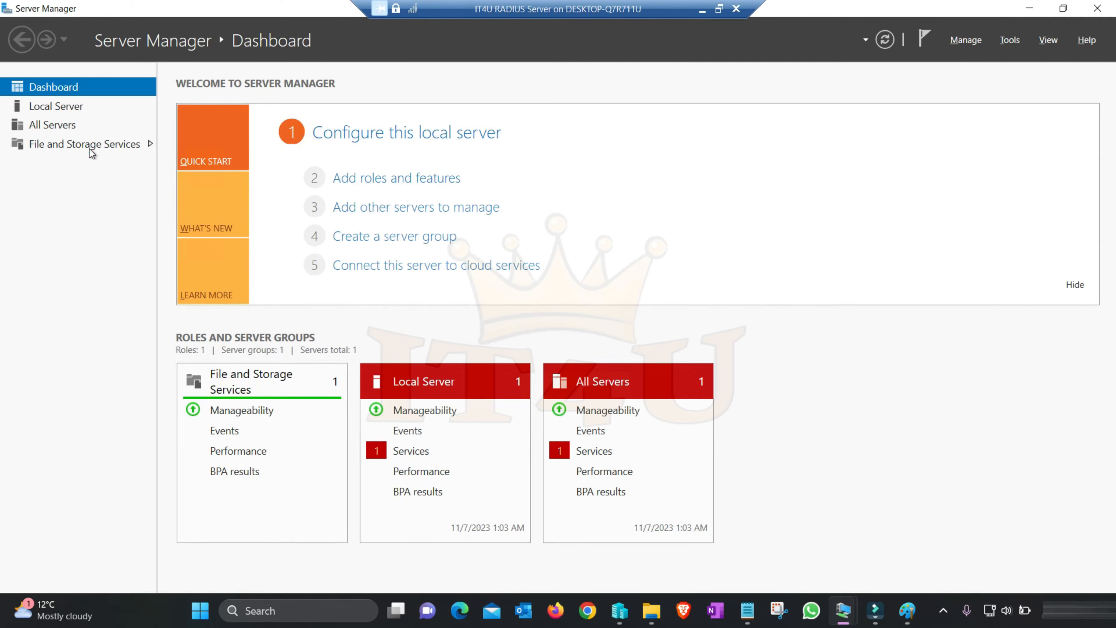
# Check the local server's properties, then start adding roles with a role-based installation on IT4URADIUS.IT4U.in
pyautogui.click(64, 107)
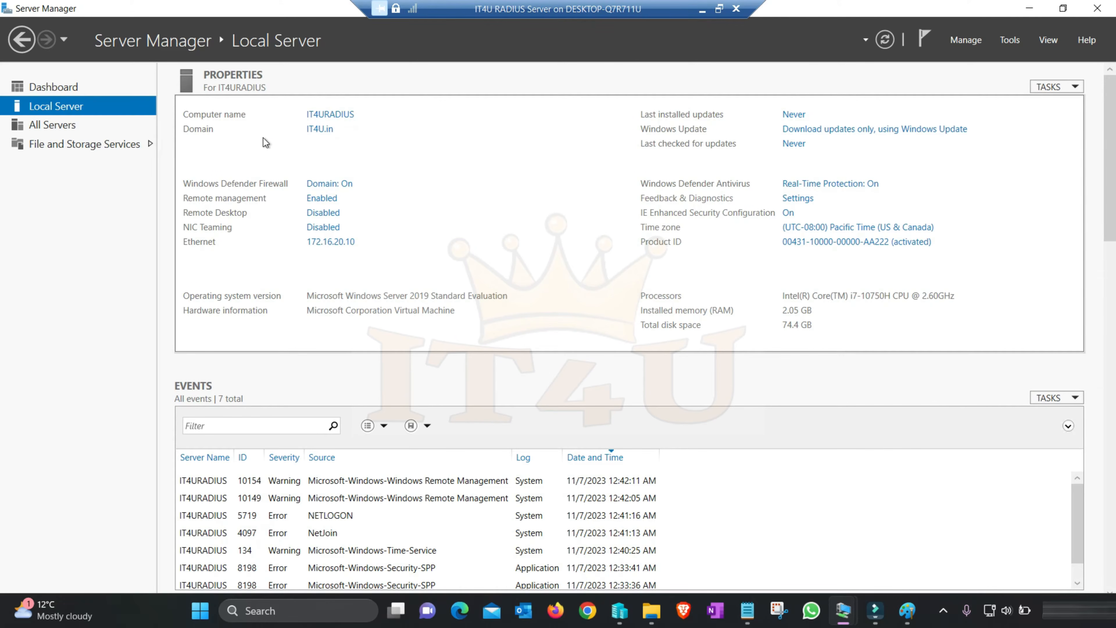
pyautogui.click(71, 91)
pyautogui.click(399, 182)
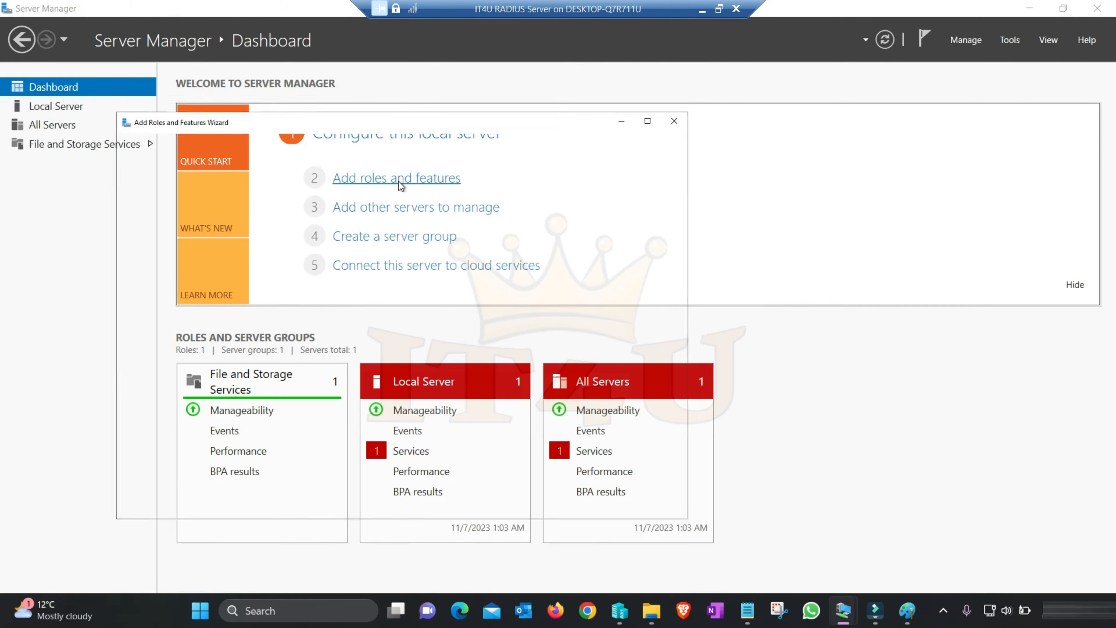
pyautogui.click(511, 504)
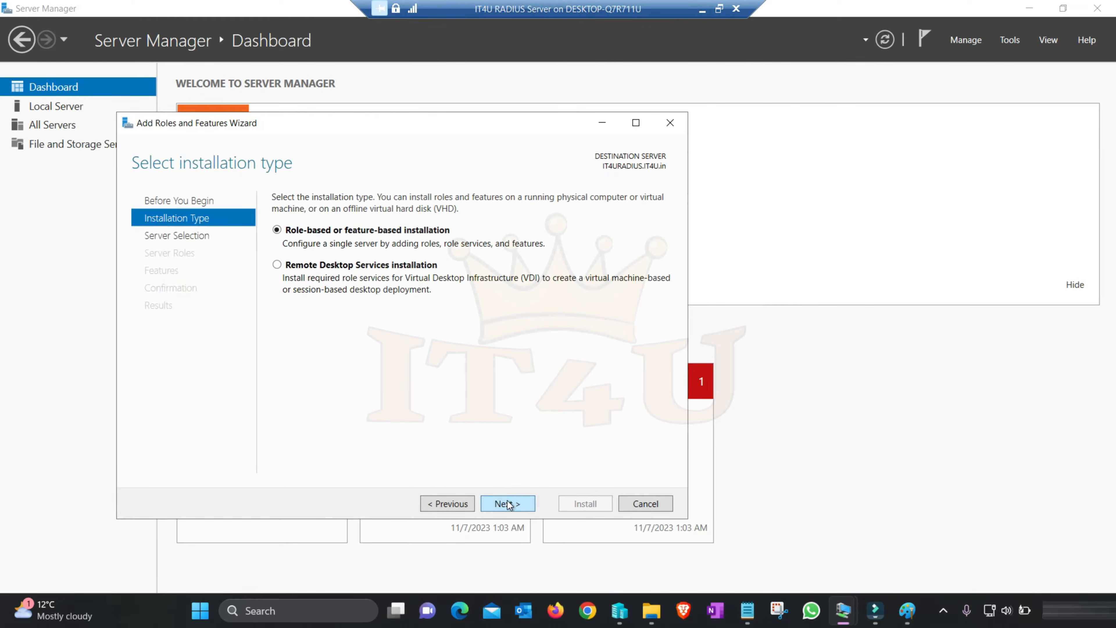
pyautogui.click(509, 504)
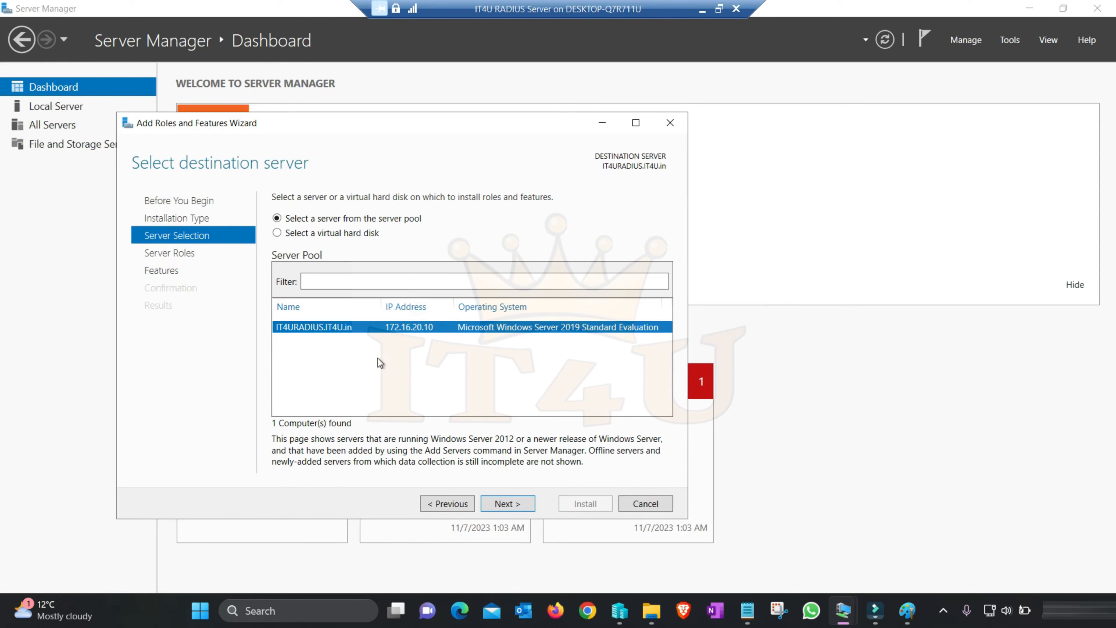
pyautogui.click(504, 504)
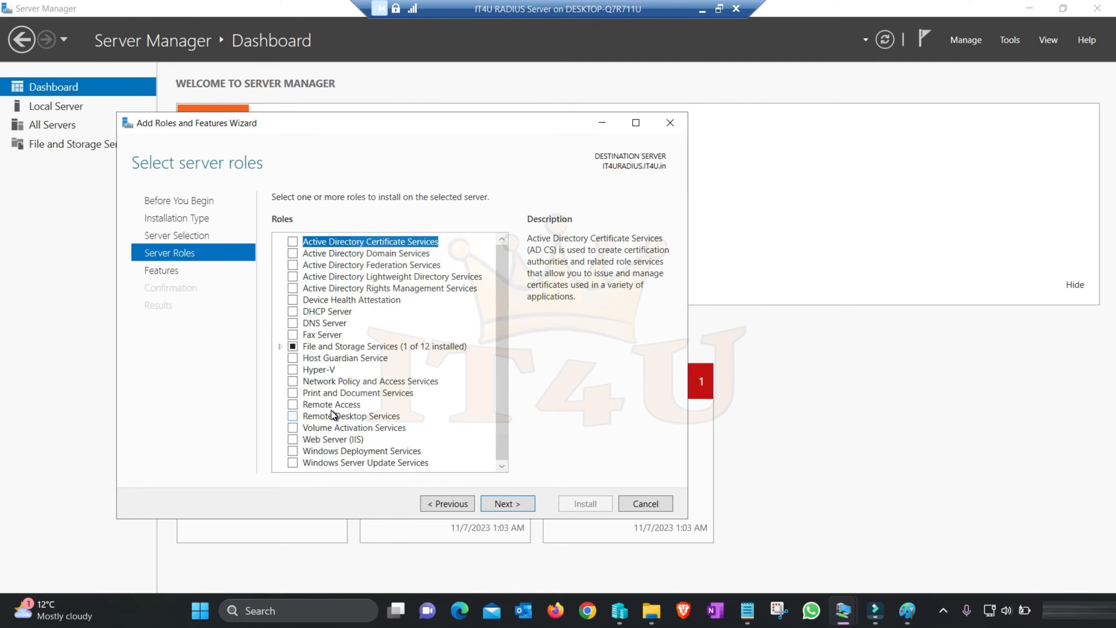
# Select the Network Policy and Access Services role with its required management tools and keep the default features
pyautogui.click(330, 382)
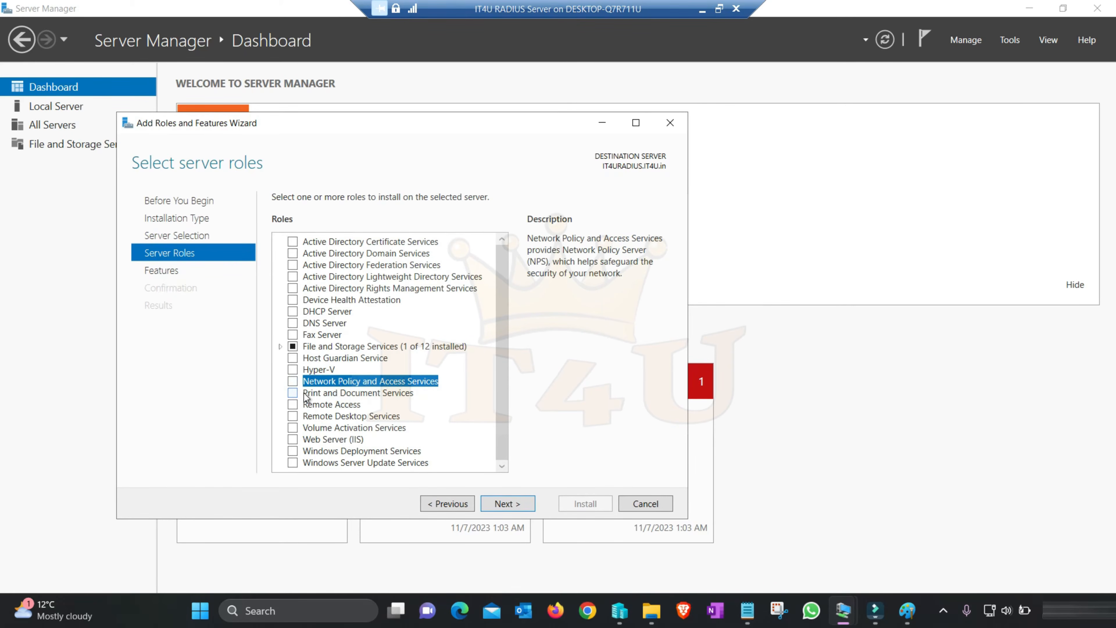
pyautogui.click(292, 380)
pyautogui.click(439, 449)
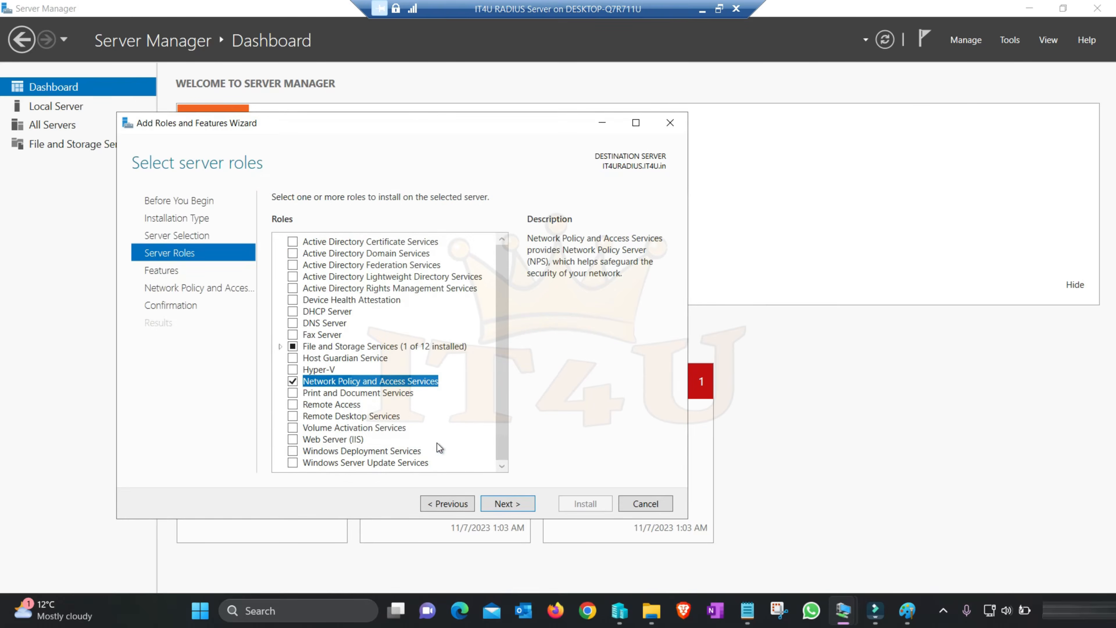
pyautogui.click(505, 505)
pyautogui.click(504, 504)
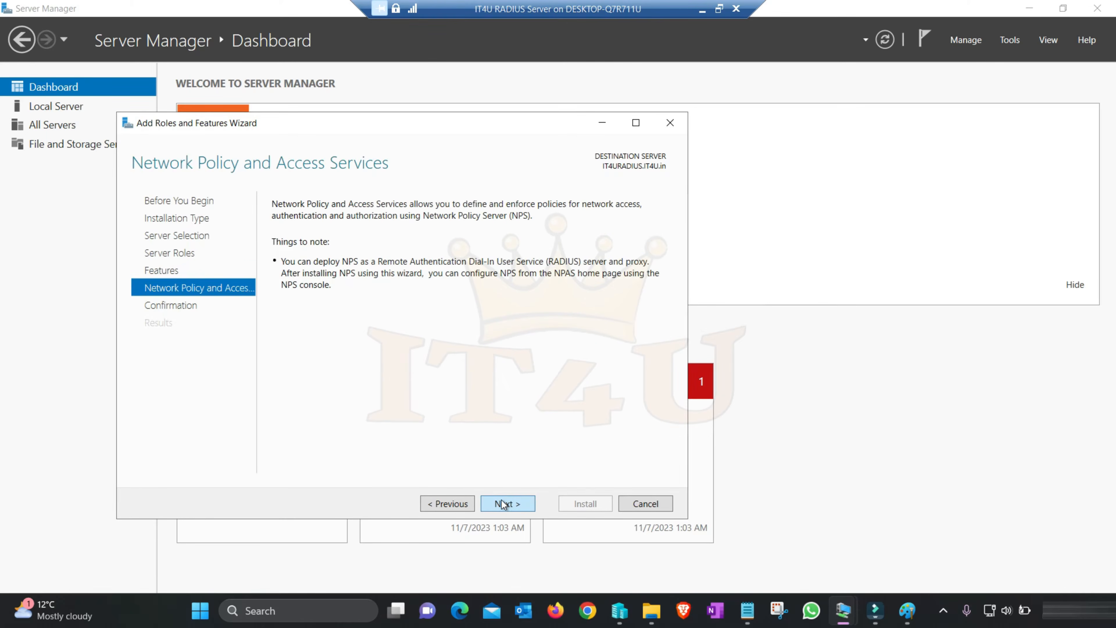
# Allow automatic restart of the destination server if required and start the role installation
pyautogui.click(504, 504)
pyautogui.click(278, 219)
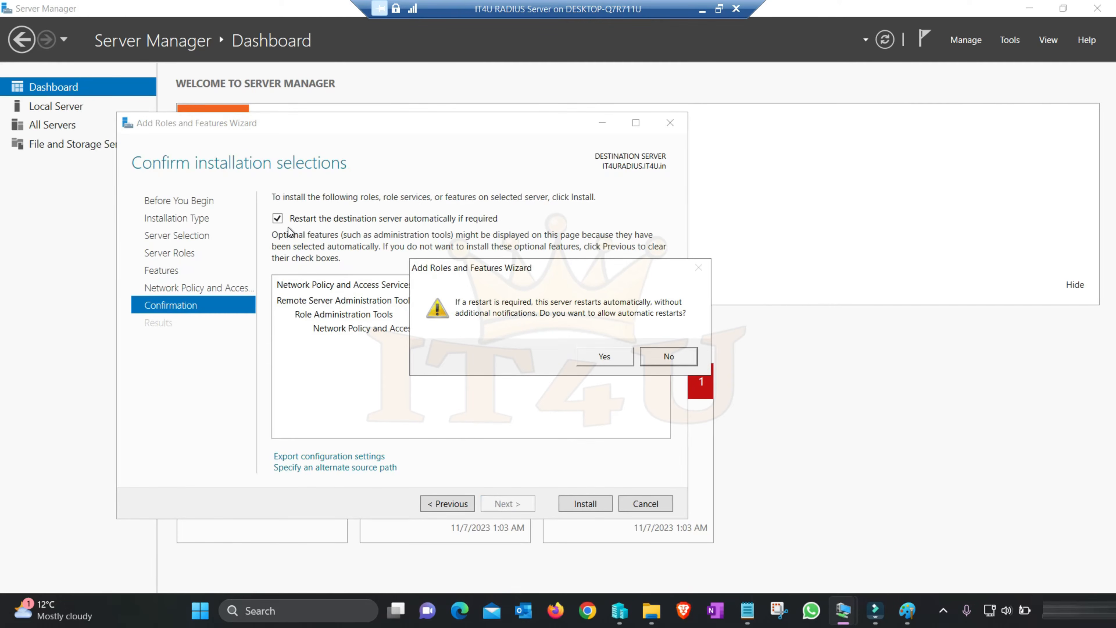
pyautogui.click(604, 357)
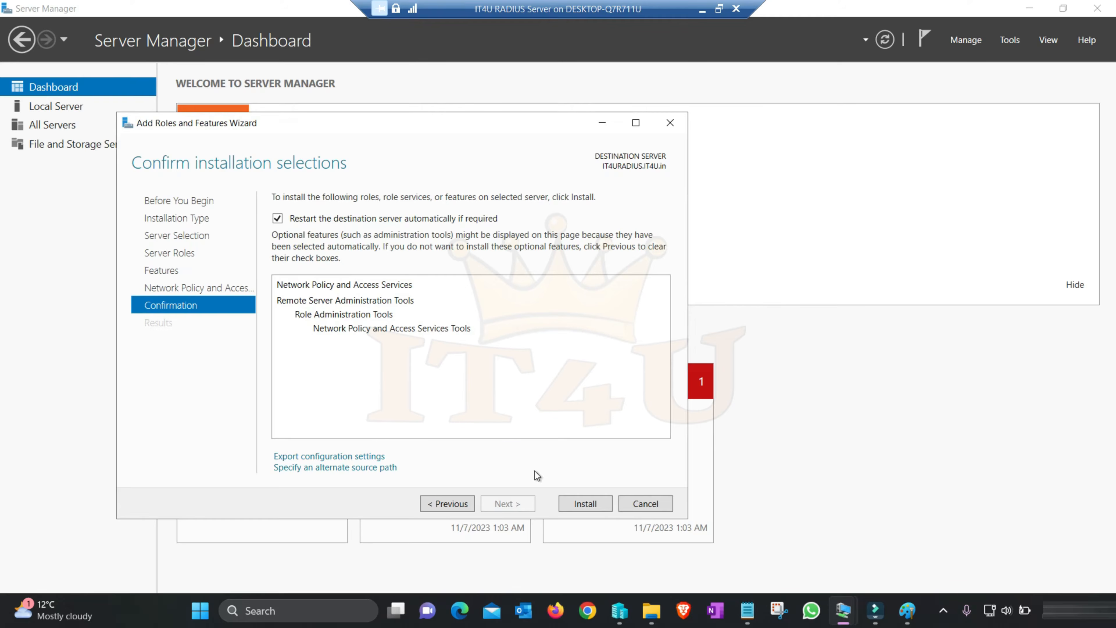
pyautogui.click(583, 504)
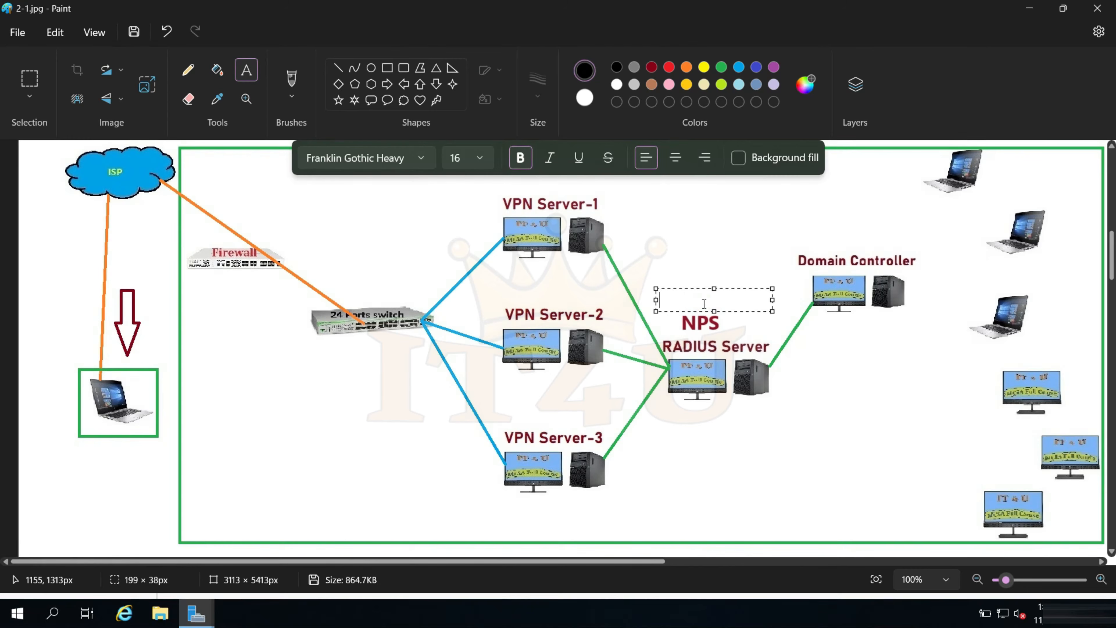
# In the Paint network diagram, label the NPS RADIUS Server 172.16.20.10 and VPN Server-1 172.16.20.7 above their names
pyautogui.write('20.10')
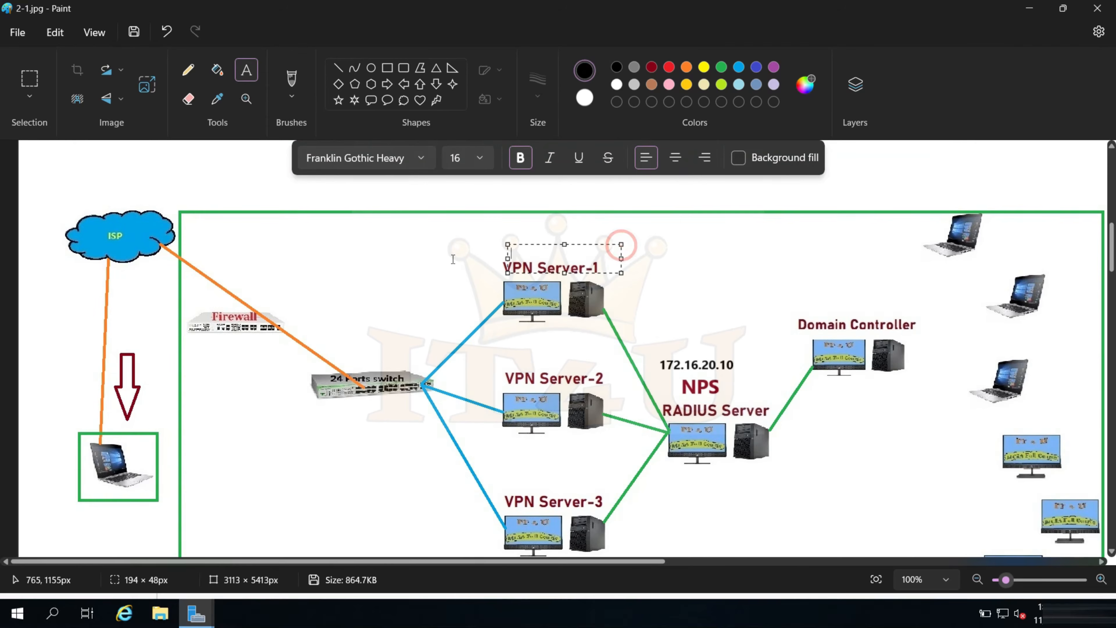
pyautogui.click(453, 260)
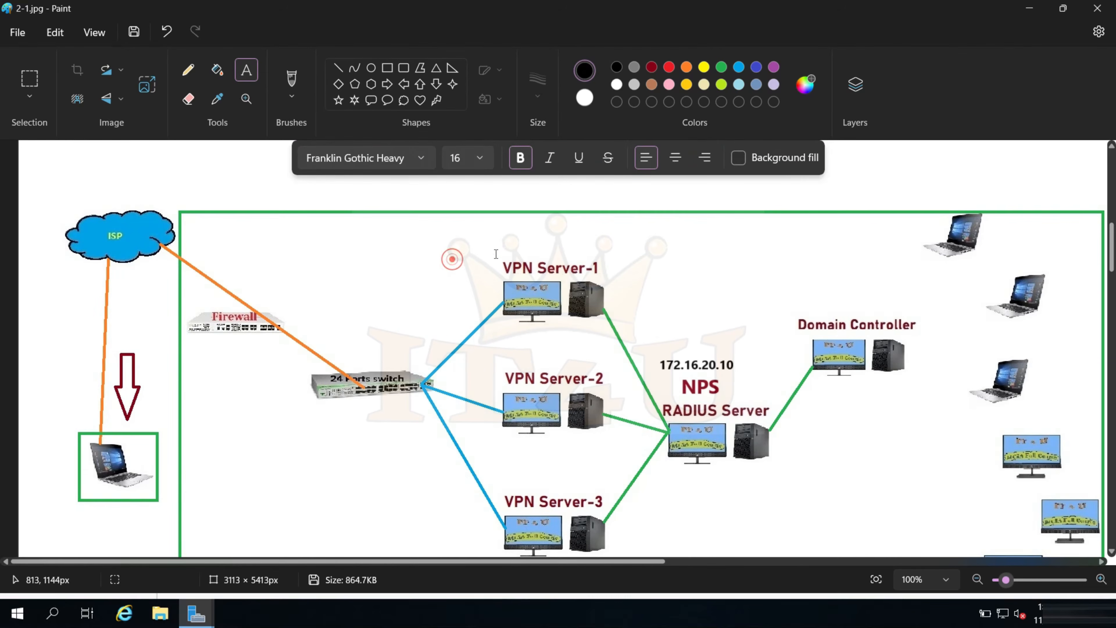
pyautogui.click(503, 243)
pyautogui.write('172')
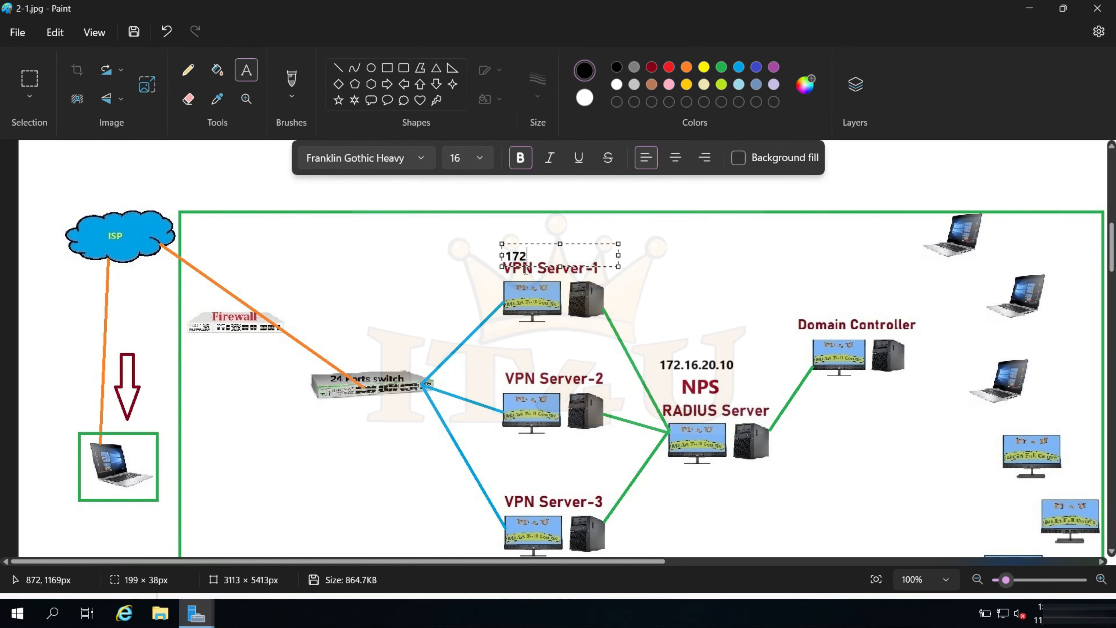
pyautogui.write('.16.20.7')
pyautogui.moveTo(585, 245); pyautogui.dragTo(583, 239)
# Label VPN Server-2 with 172.16.20.15 and VPN Server-3 with 172.16.20.16 above their names in the diagram
pyautogui.click(504, 352)
pyautogui.write('172.16.20.')
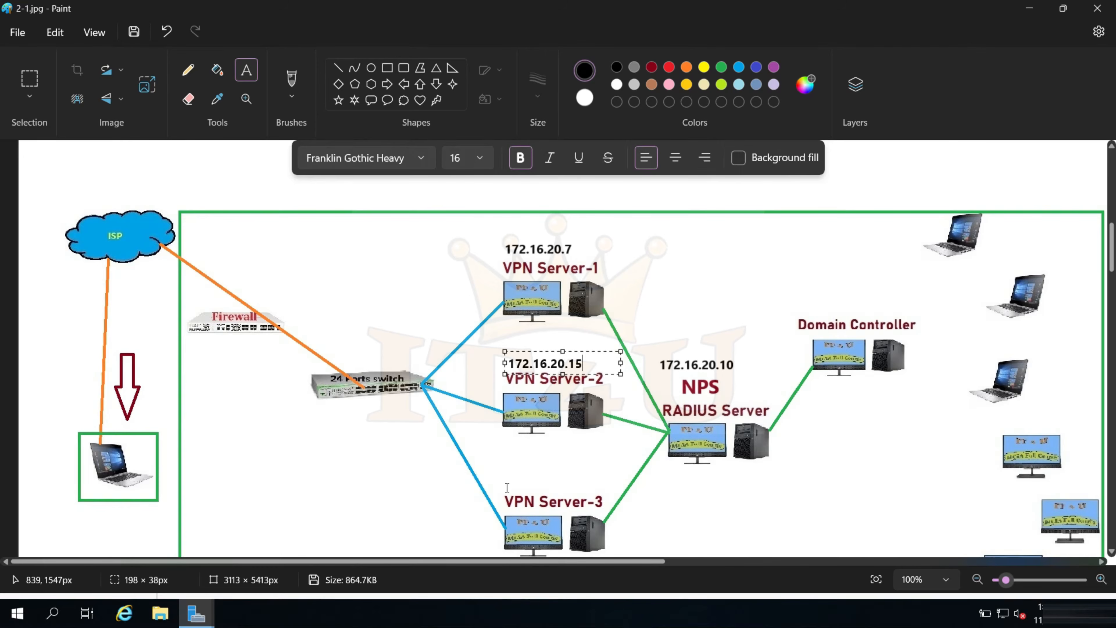
pyautogui.click(504, 478)
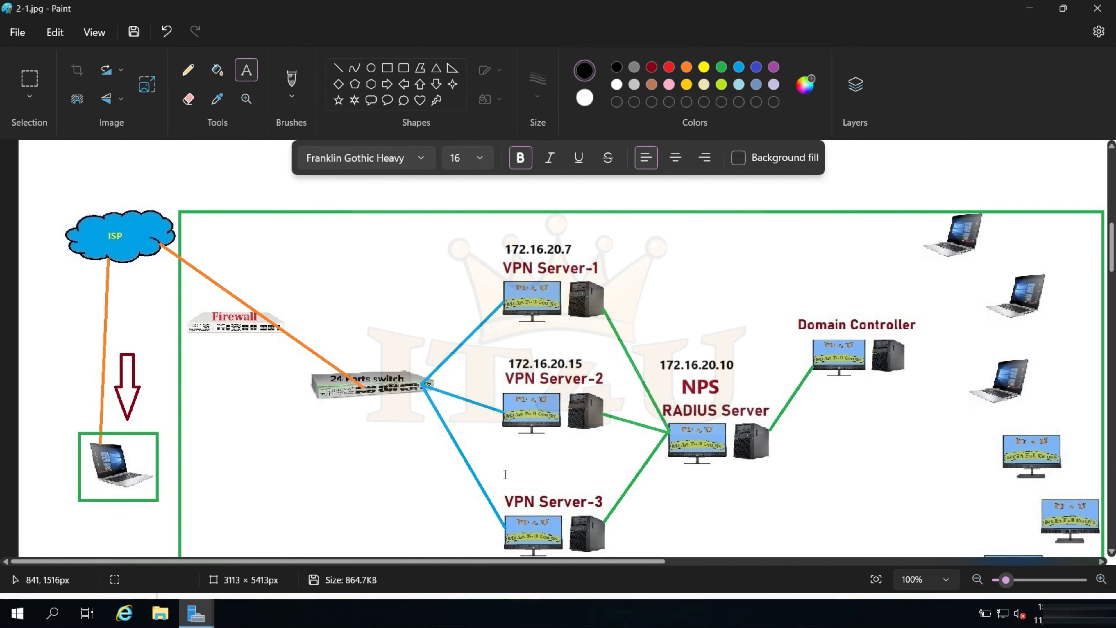
pyautogui.click(500, 481)
pyautogui.write('172.16.20.16')
# Add the IP address label 172.16.20.5 above the Domain Controller in the diagram
pyautogui.click(810, 413)
pyautogui.click(793, 288)
pyautogui.write('172.16.2')
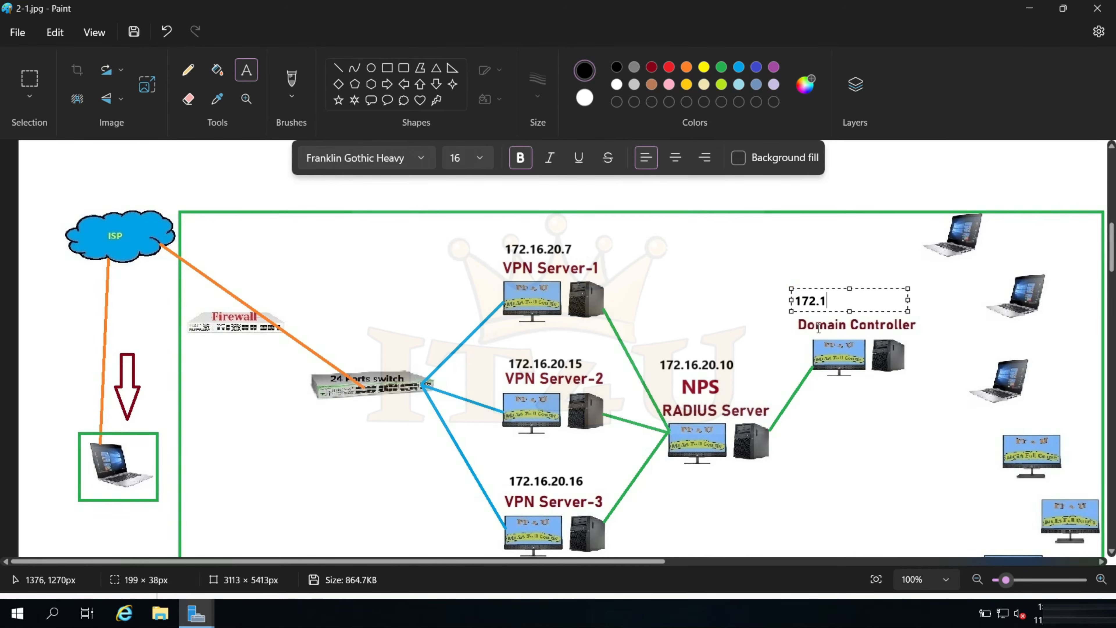
# Draw purple rectangles around the IP address labels of the three VPN servers, the Domain Controller and the RADIUS Server
pyautogui.click(386, 67)
pyautogui.click(773, 67)
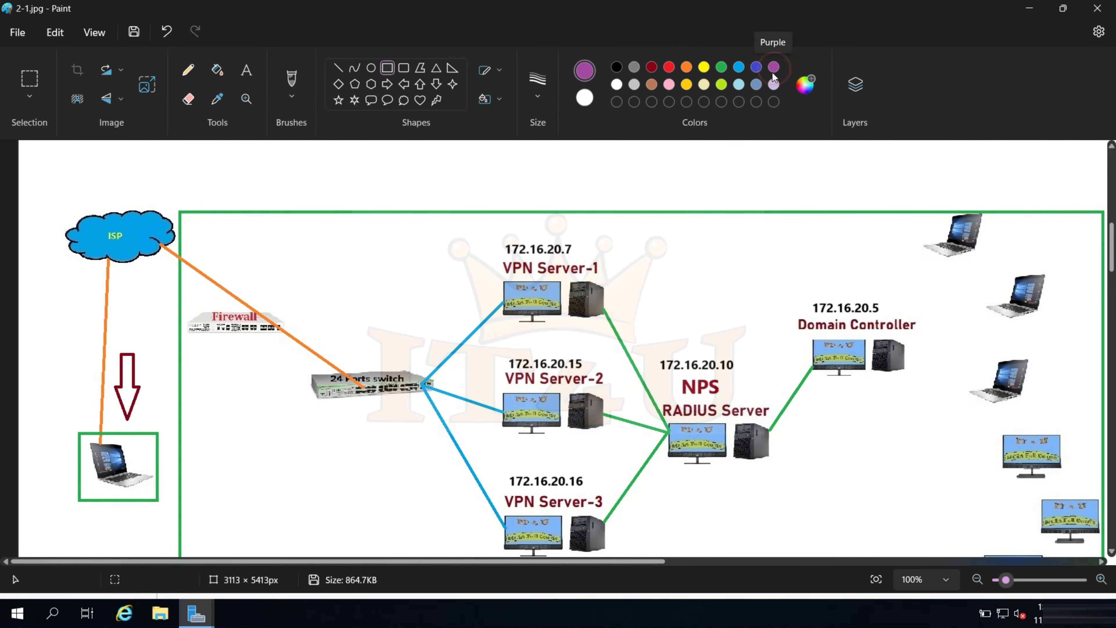
pyautogui.moveTo(500, 238); pyautogui.dragTo(581, 258)
pyautogui.click(626, 258)
pyautogui.moveTo(804, 292); pyautogui.dragTo(884, 316)
pyautogui.moveTo(501, 350); pyautogui.dragTo(591, 372)
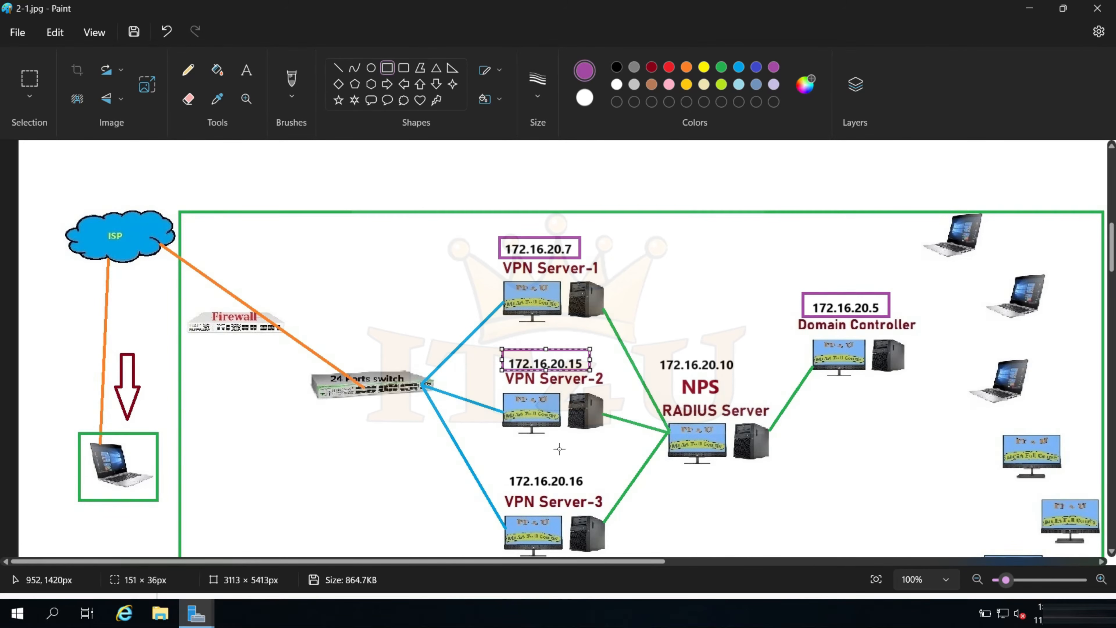
pyautogui.moveTo(501, 467); pyautogui.dragTo(586, 491)
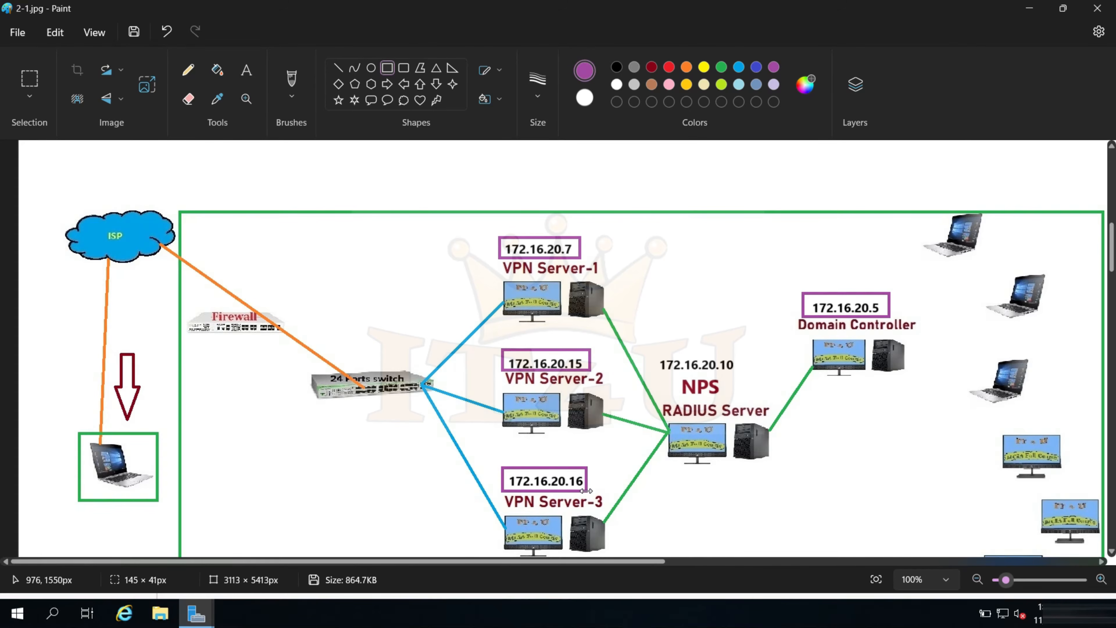
pyautogui.moveTo(655, 350)
pyautogui.mouseDown()
pyautogui.moveTo(673, 372)
pyautogui.moveTo(737, 376)
pyautogui.mouseUp()
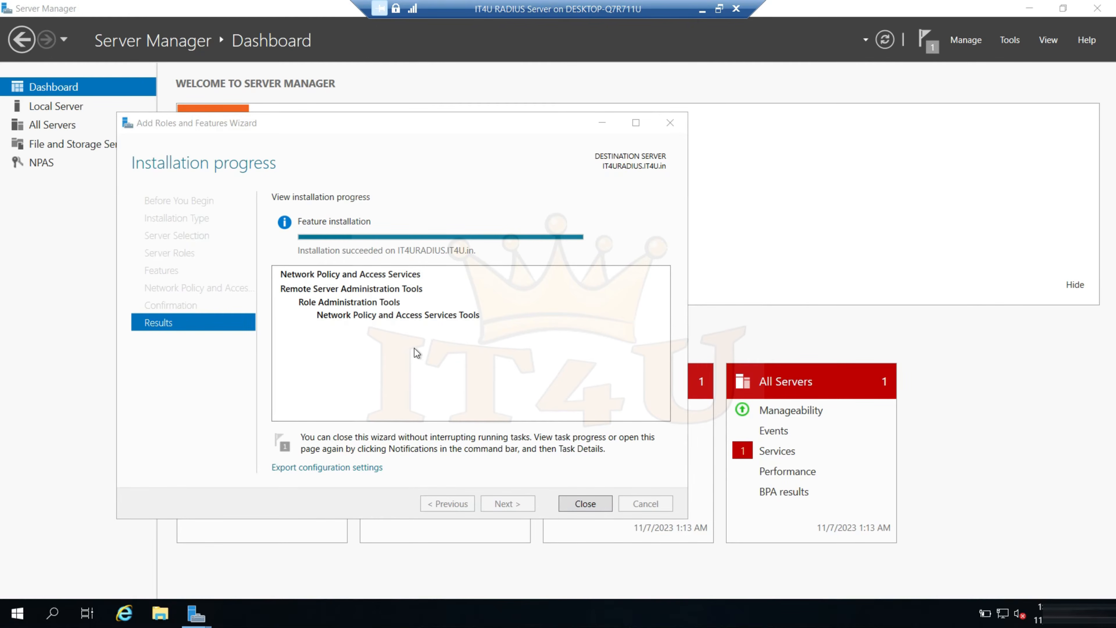
# Close the completed Add Roles and Features Wizard on the RADIUS Server and minimize the network diagram
pyautogui.click(593, 505)
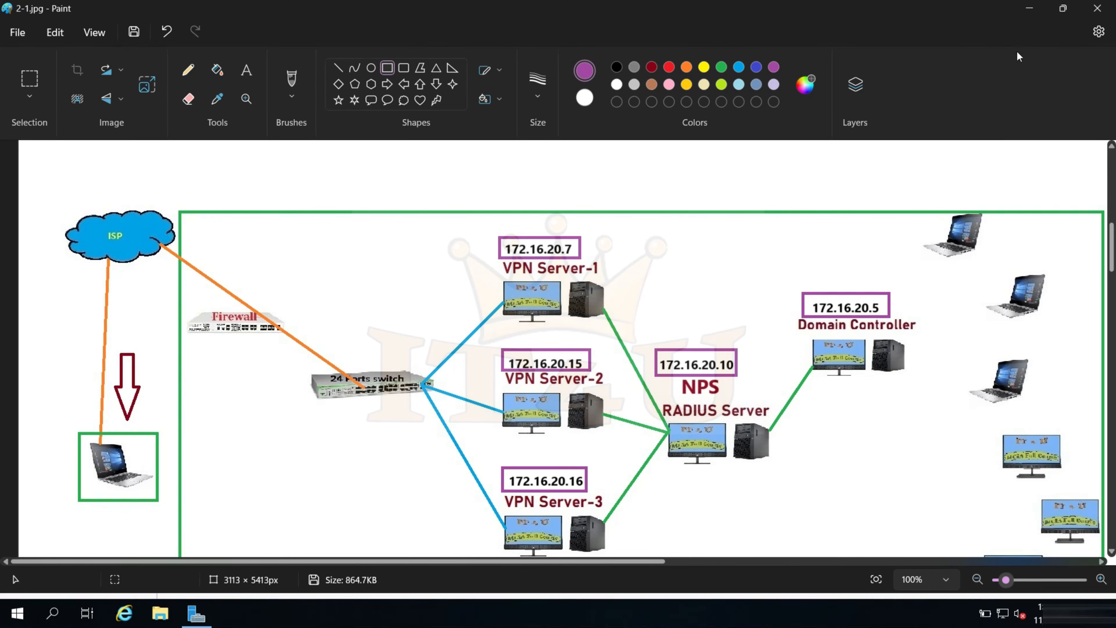
pyautogui.click(1029, 9)
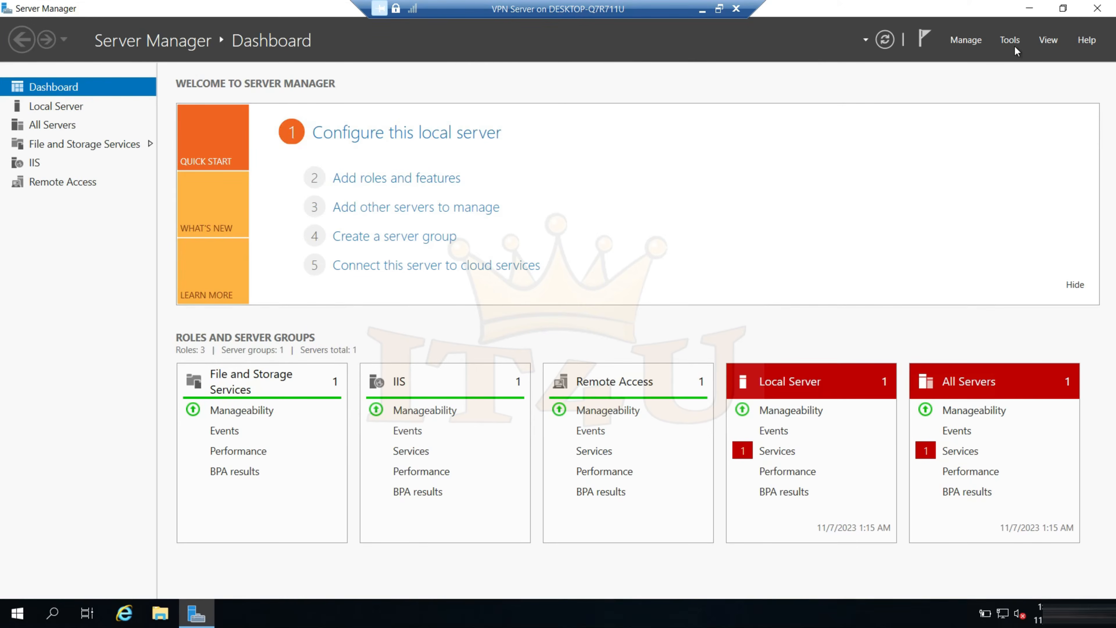
# On the VPN Server, open the Network Policy Server console and display its Network Policies
pyautogui.click(1011, 42)
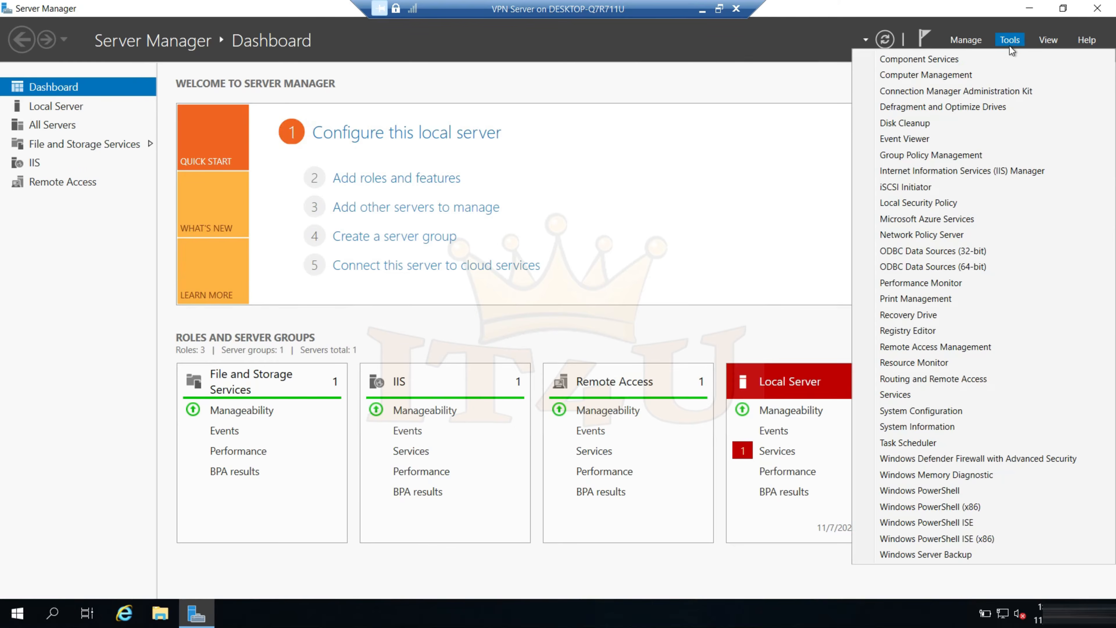
pyautogui.click(929, 237)
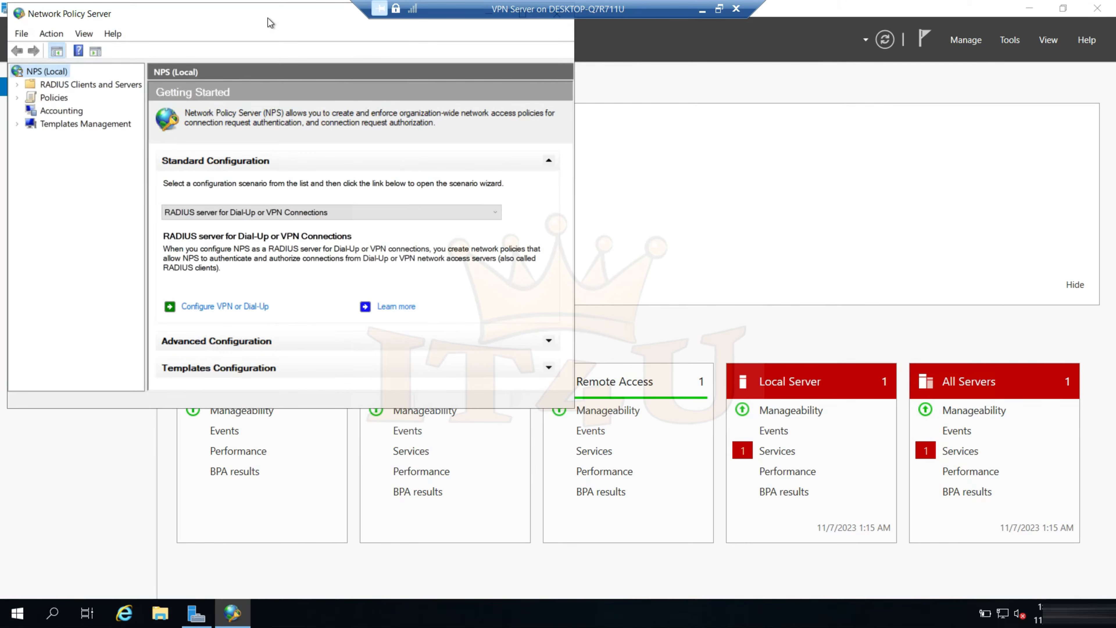
pyautogui.moveTo(268, 16); pyautogui.dragTo(443, 89)
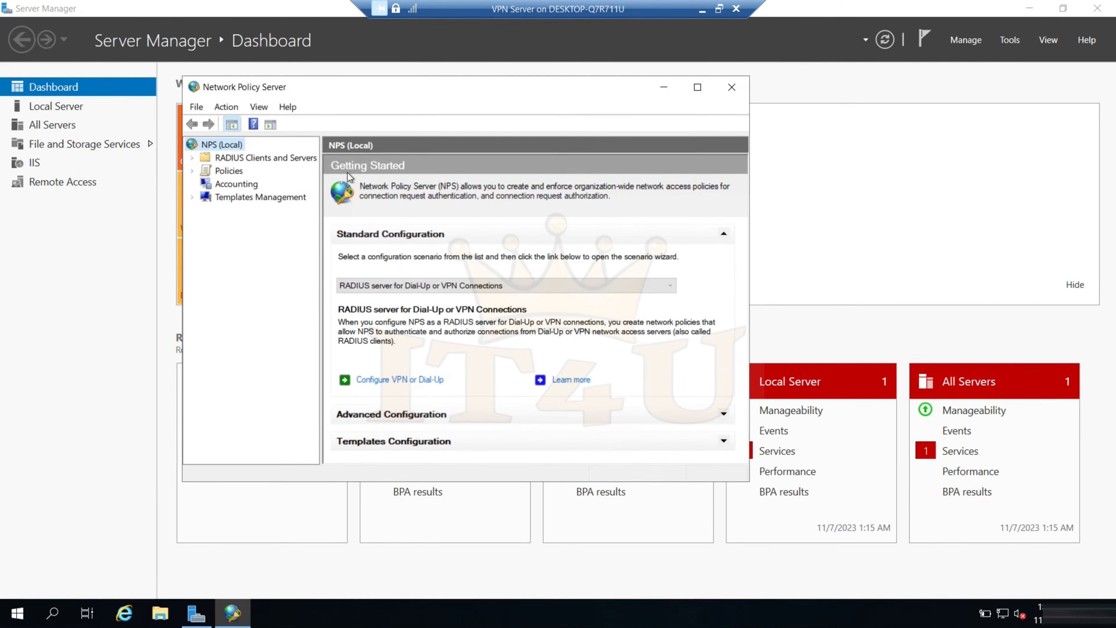
pyautogui.click(257, 160)
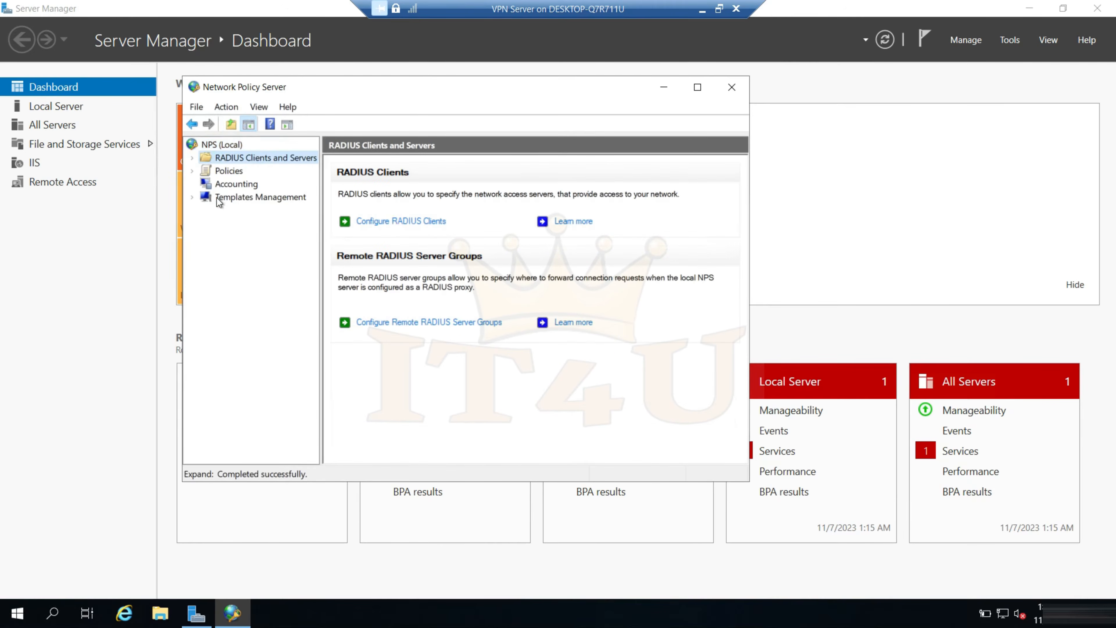
pyautogui.click(192, 158)
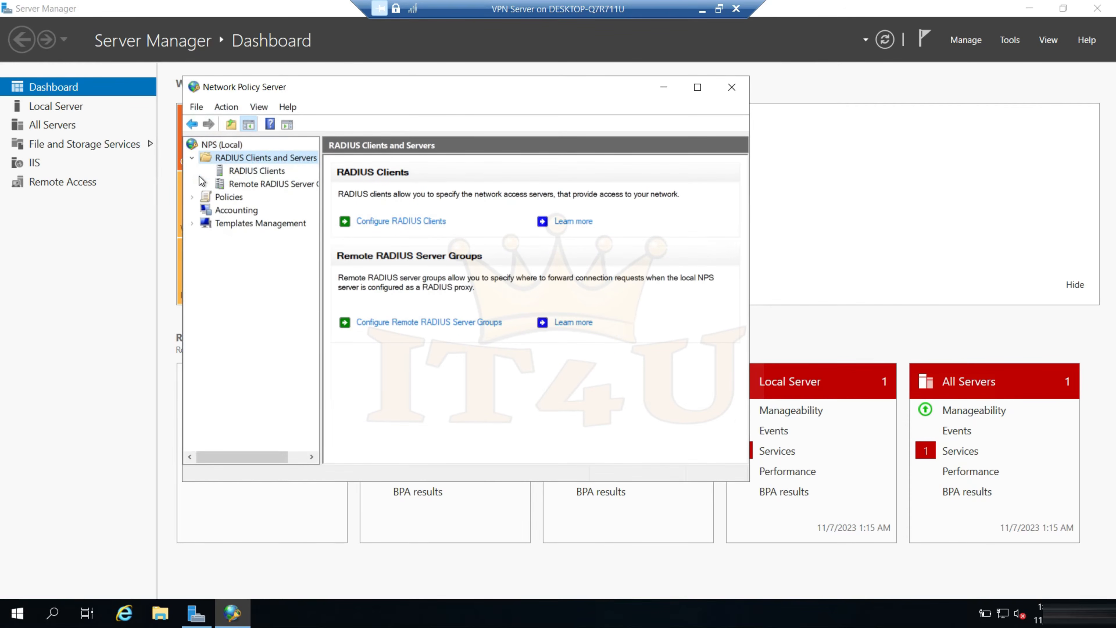
pyautogui.click(193, 197)
pyautogui.click(259, 223)
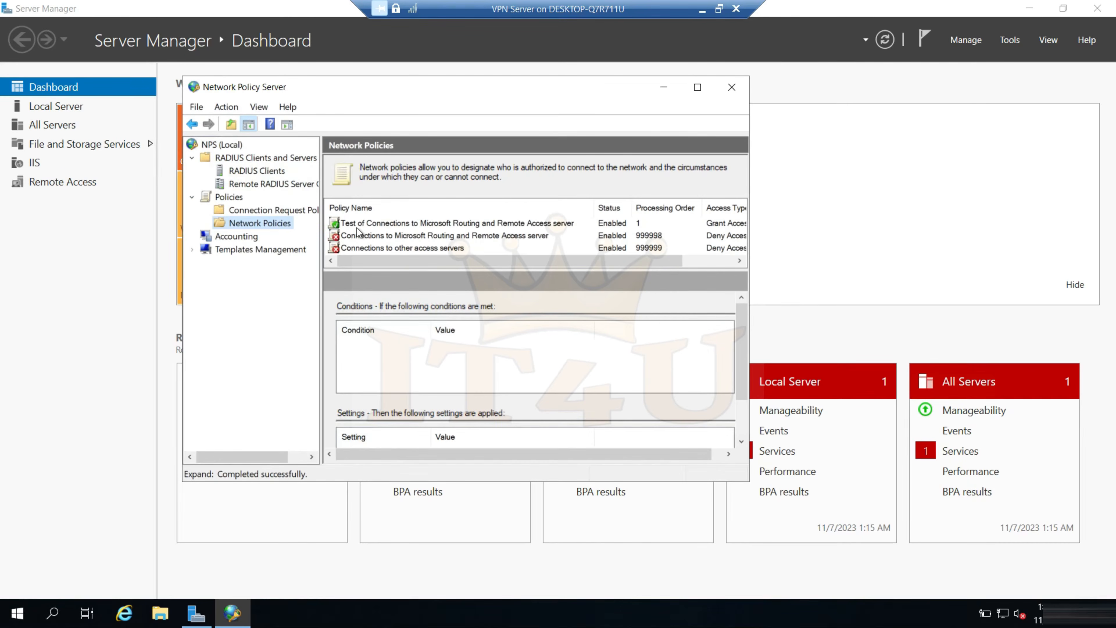
# Disable and delete the network policy "Test of Connections to Microsoft Routing and Remote Access server", then close Network Policy Server
pyautogui.click(415, 224)
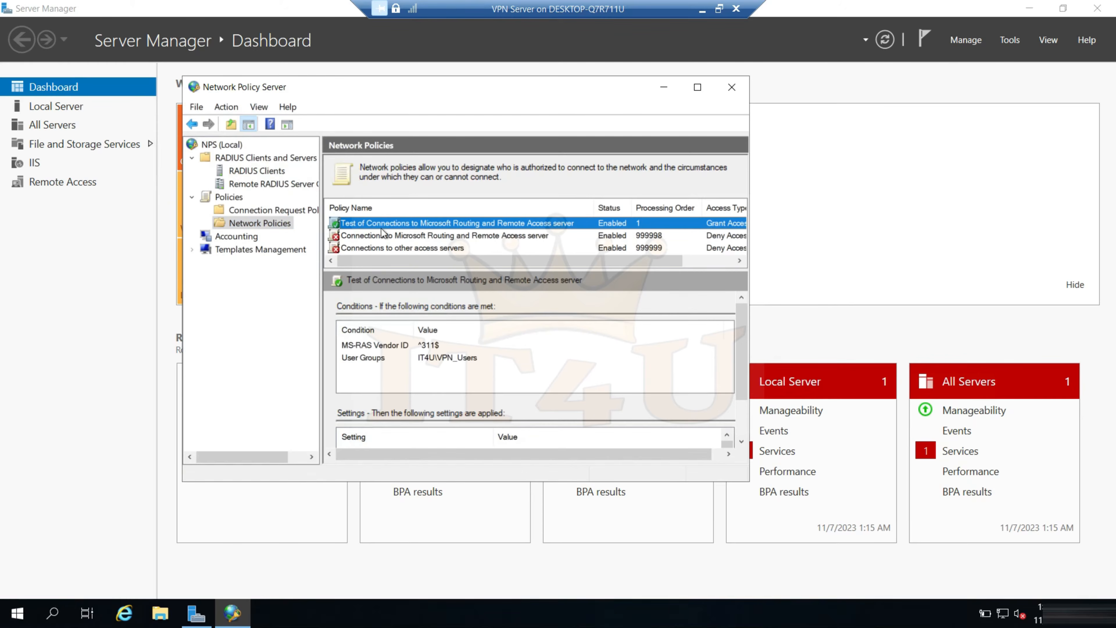
pyautogui.moveTo(749, 480); pyautogui.dragTo(932, 541)
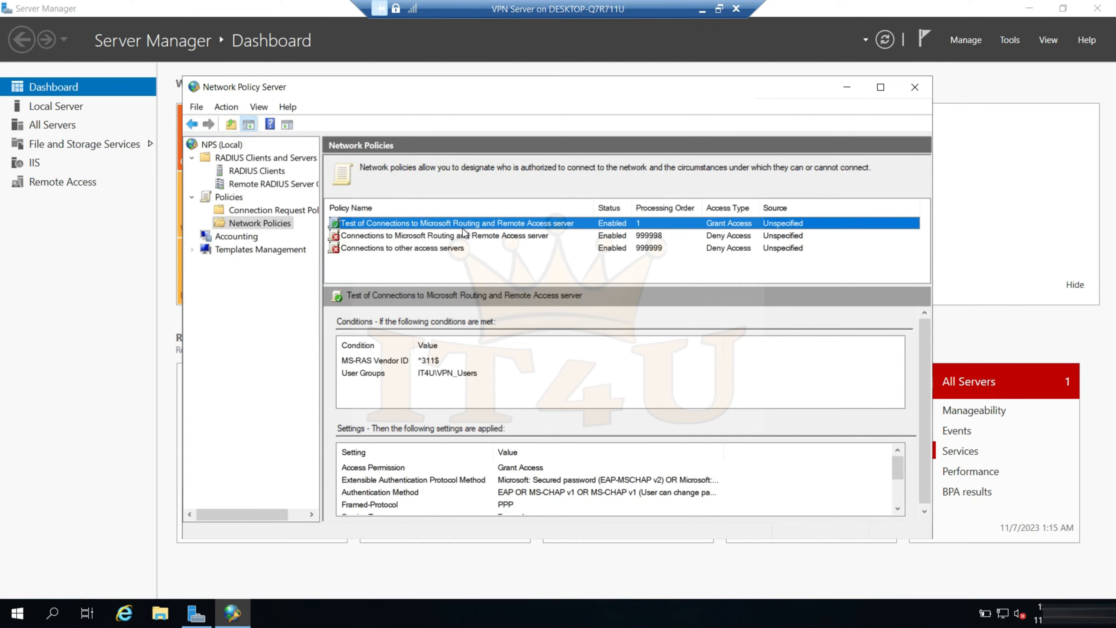
pyautogui.rightClick(450, 223)
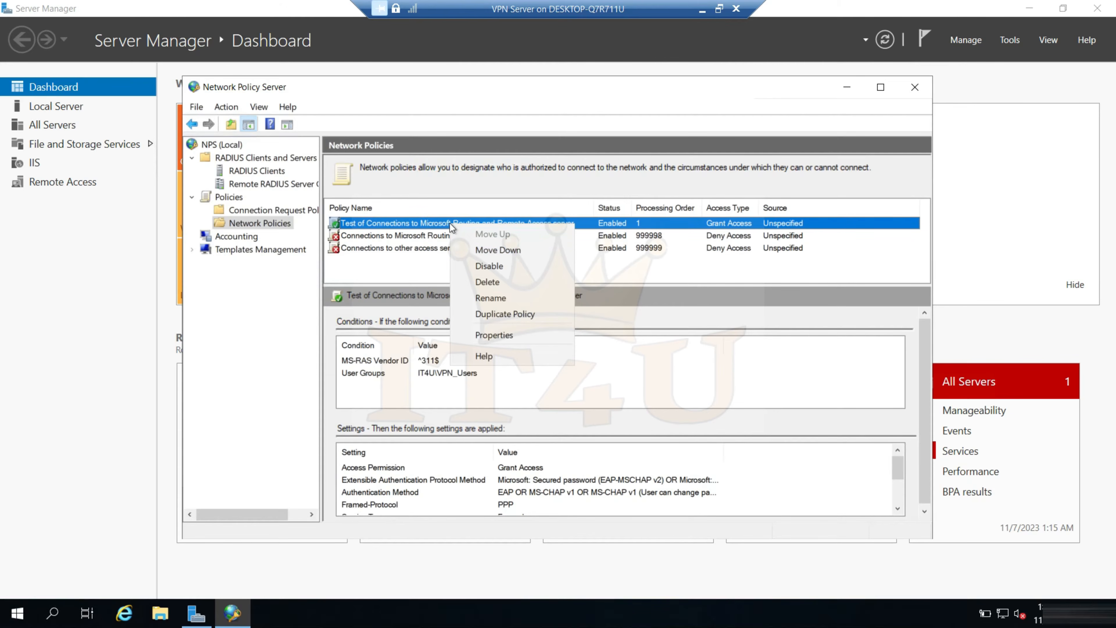
pyautogui.click(498, 266)
pyautogui.rightClick(469, 226)
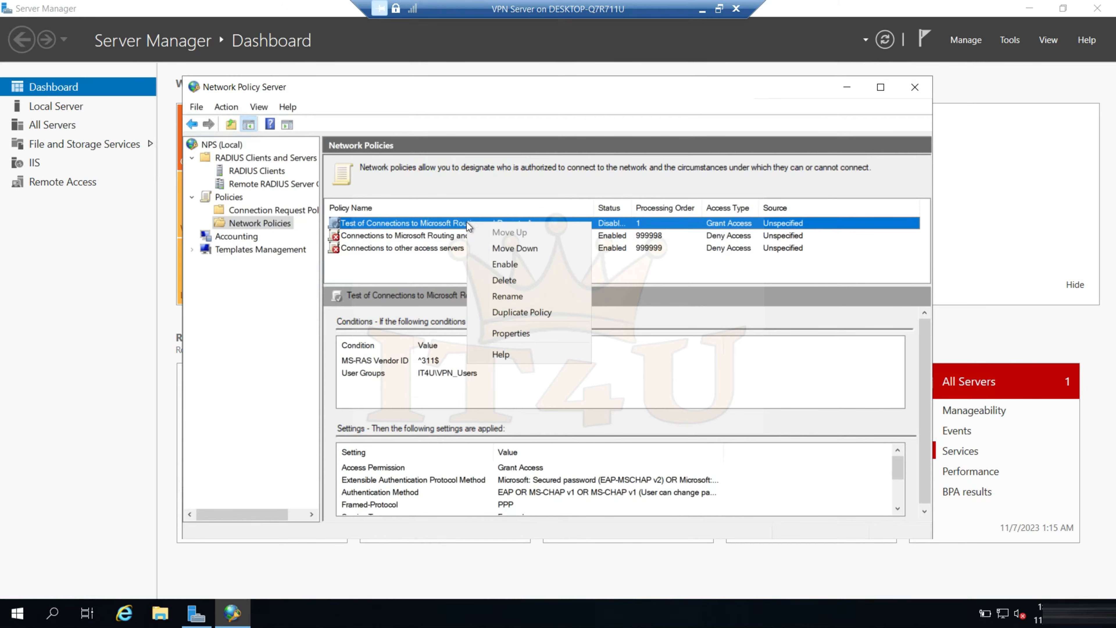
pyautogui.click(506, 280)
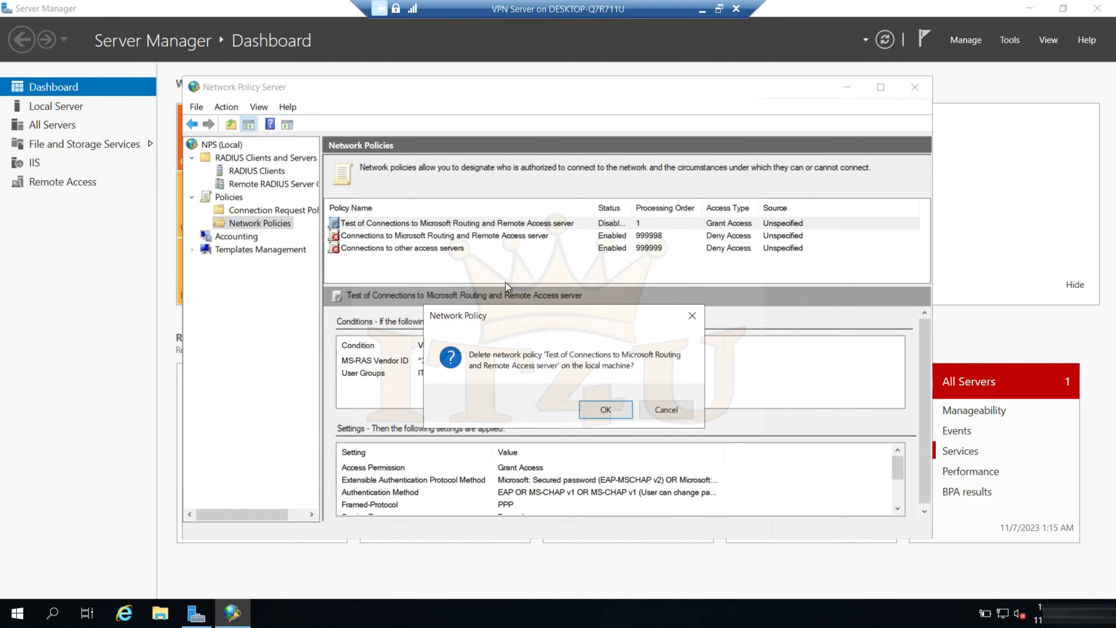
pyautogui.click(606, 409)
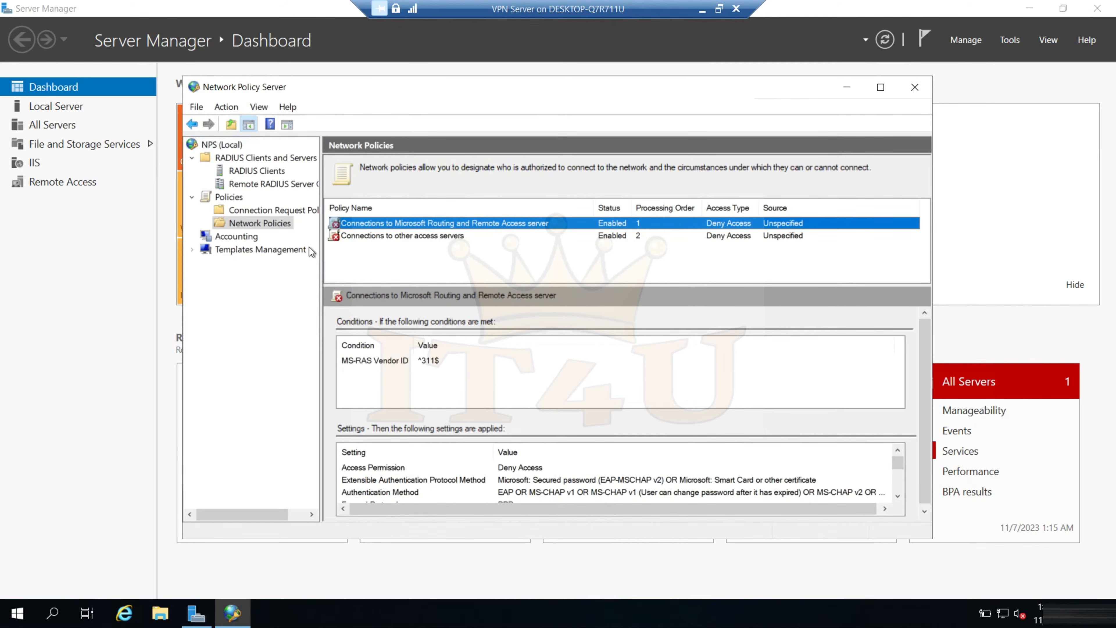
pyautogui.click(286, 225)
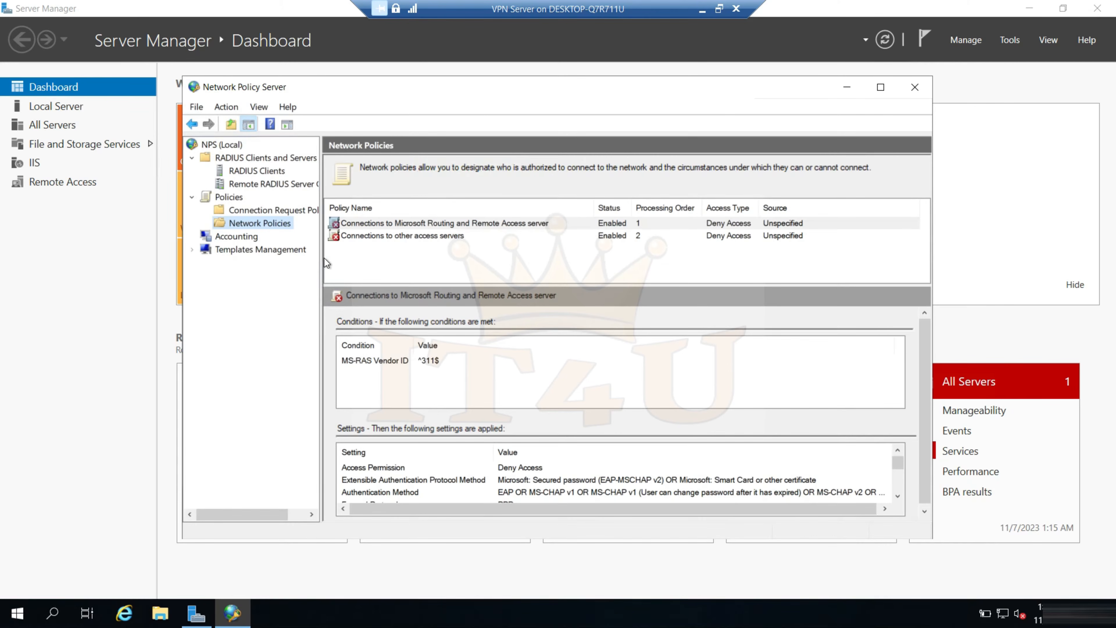
pyautogui.click(917, 90)
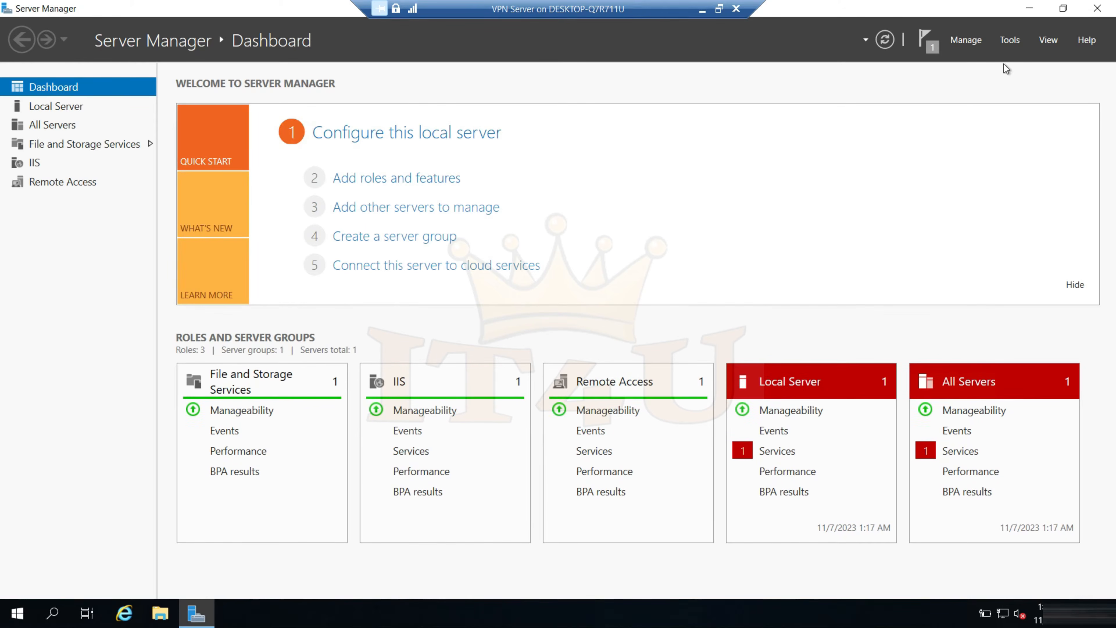
# Reopen Network Policy Server on the VPN Server, check the remaining network policies, and close the console
pyautogui.click(1009, 40)
pyautogui.click(953, 236)
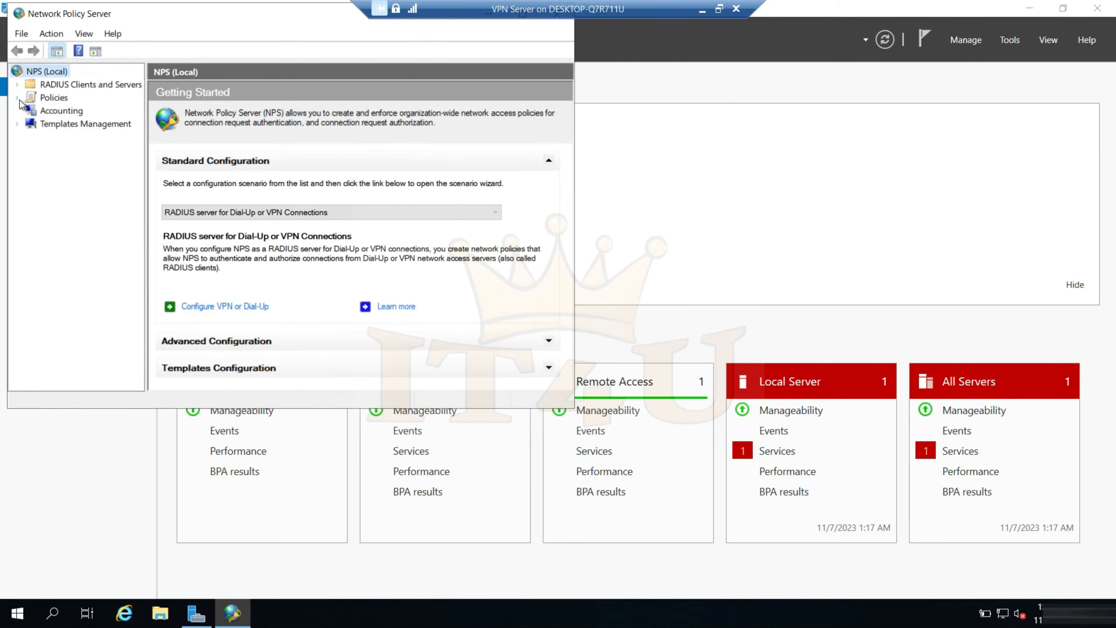
pyautogui.doubleClick(31, 98)
pyautogui.click(85, 124)
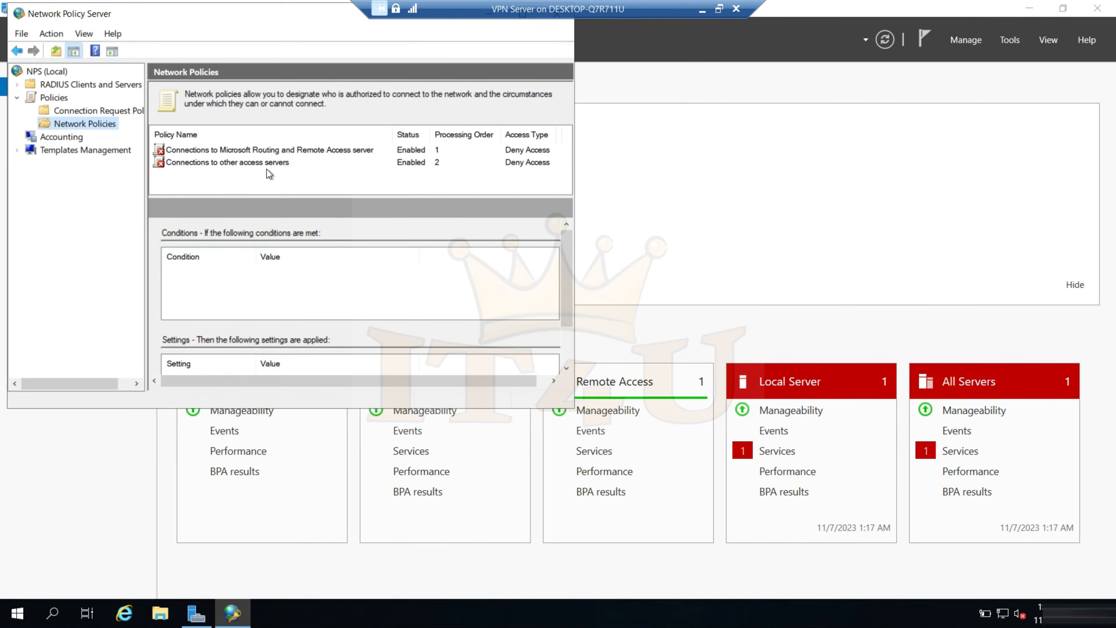
pyautogui.moveTo(297, 23); pyautogui.dragTo(395, 69)
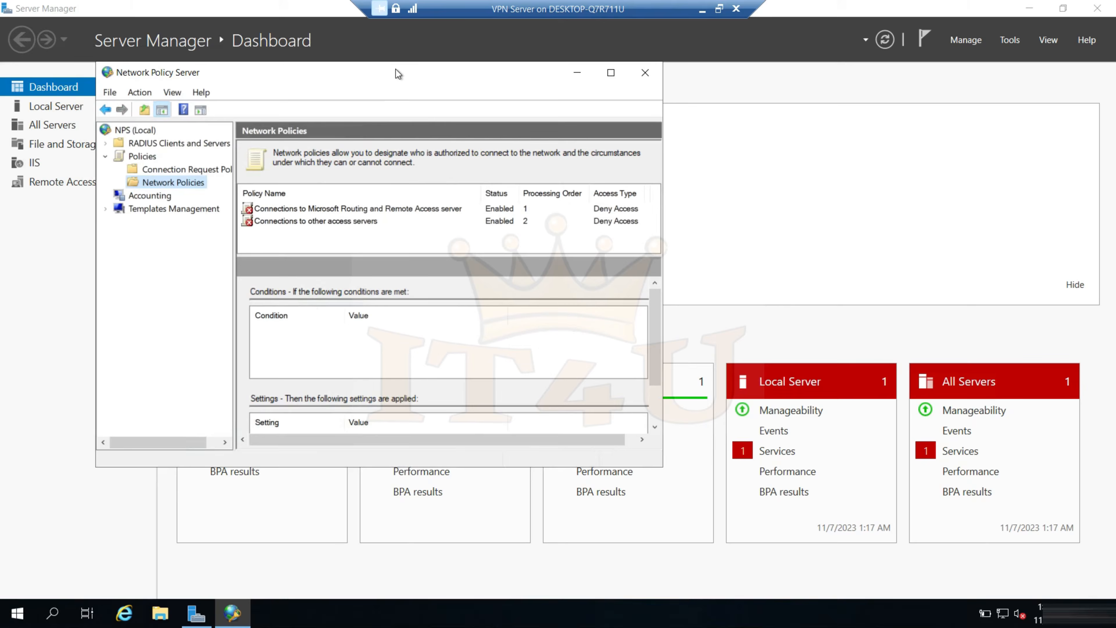
pyautogui.click(644, 73)
pyautogui.click(702, 9)
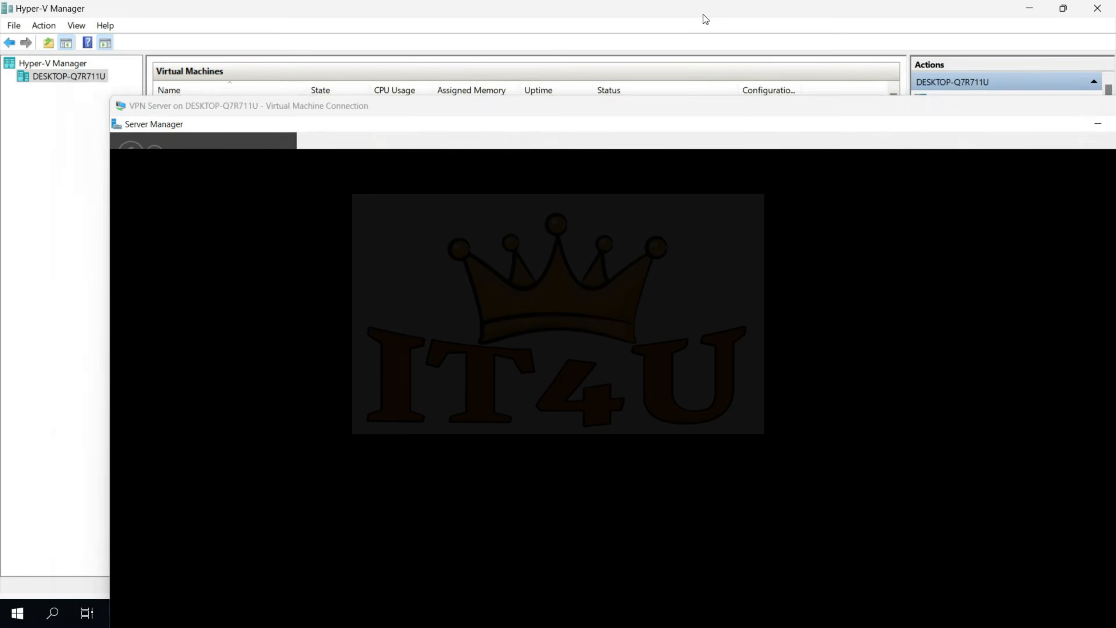
pyautogui.hotkey('alt', 'Tab')
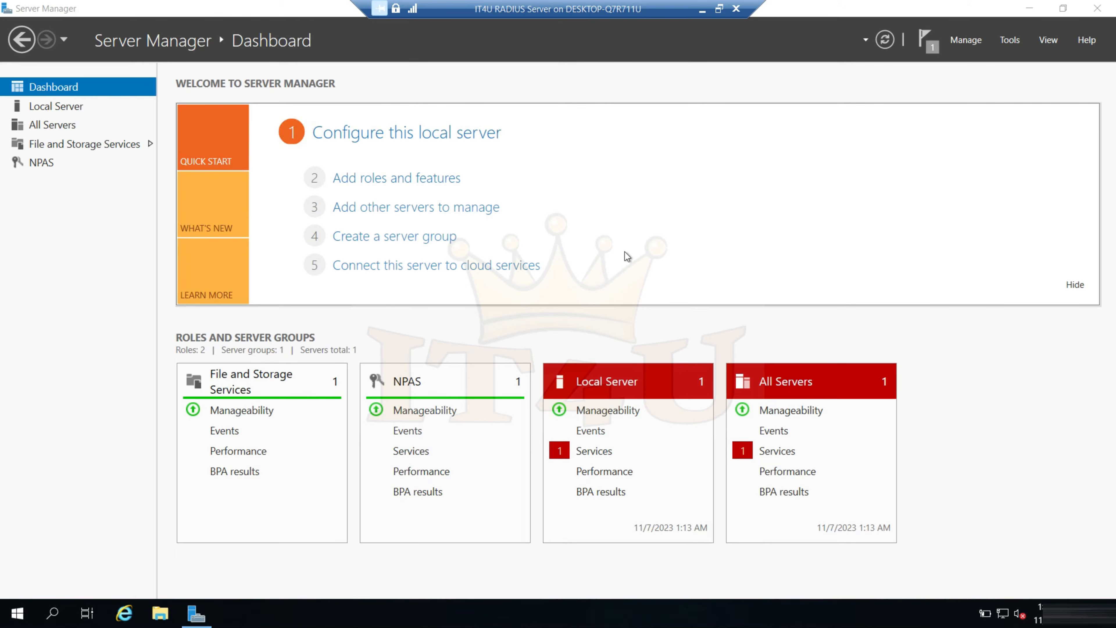
pyautogui.click(1014, 44)
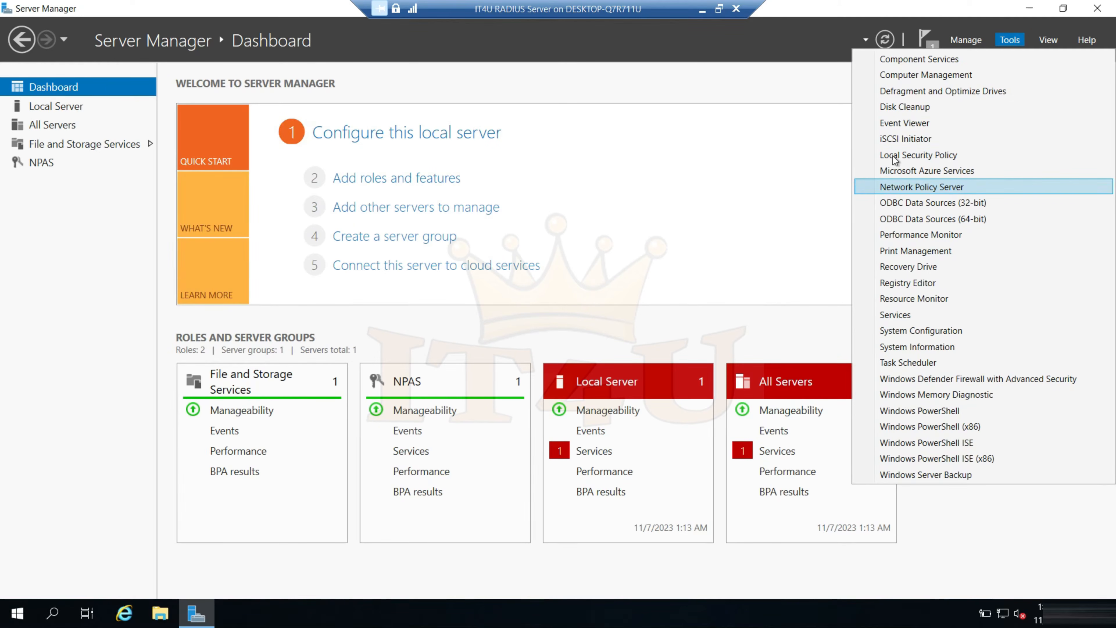
pyautogui.click(703, 16)
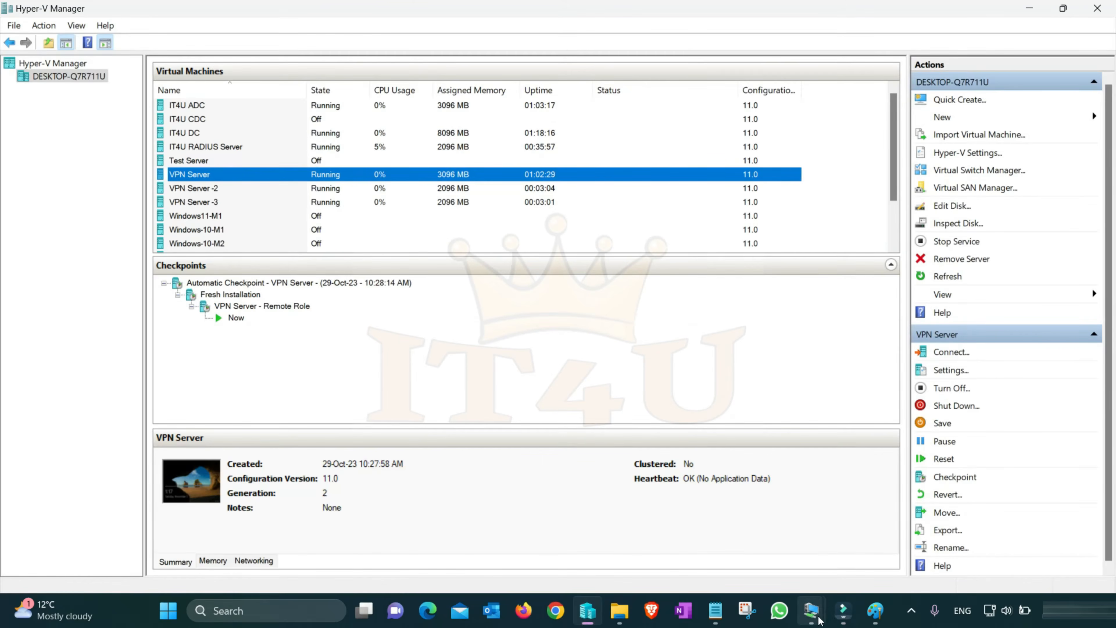
pyautogui.moveTo(817, 594)
pyautogui.click(916, 535)
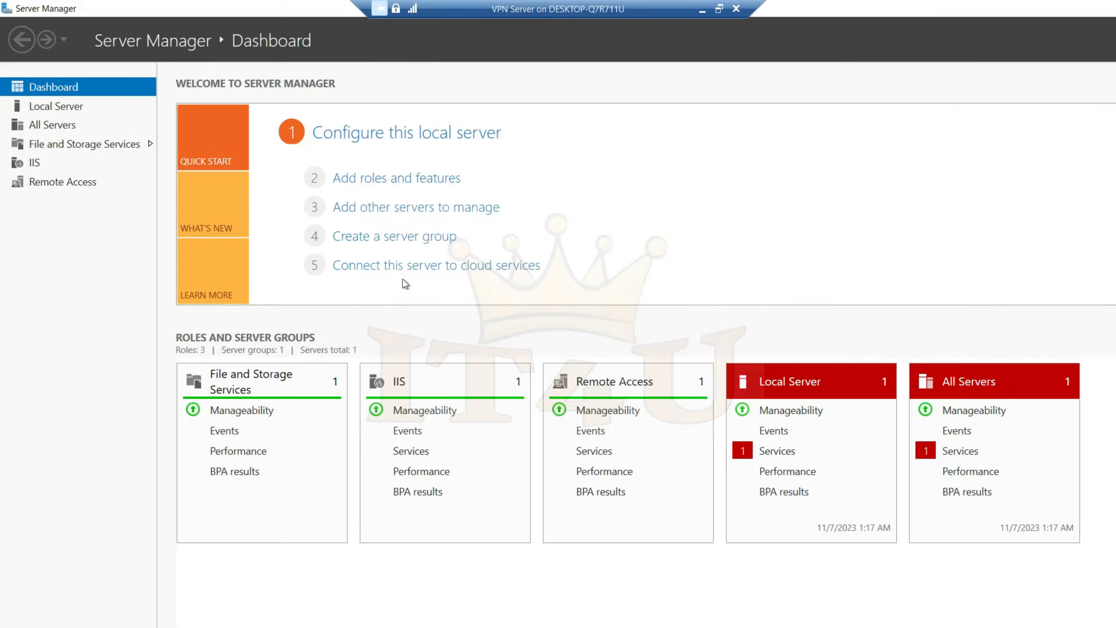
# On the VPN Server, open Routing and Remote Access and bring up the properties of IT4UVPN01 (local)
pyautogui.click(1010, 41)
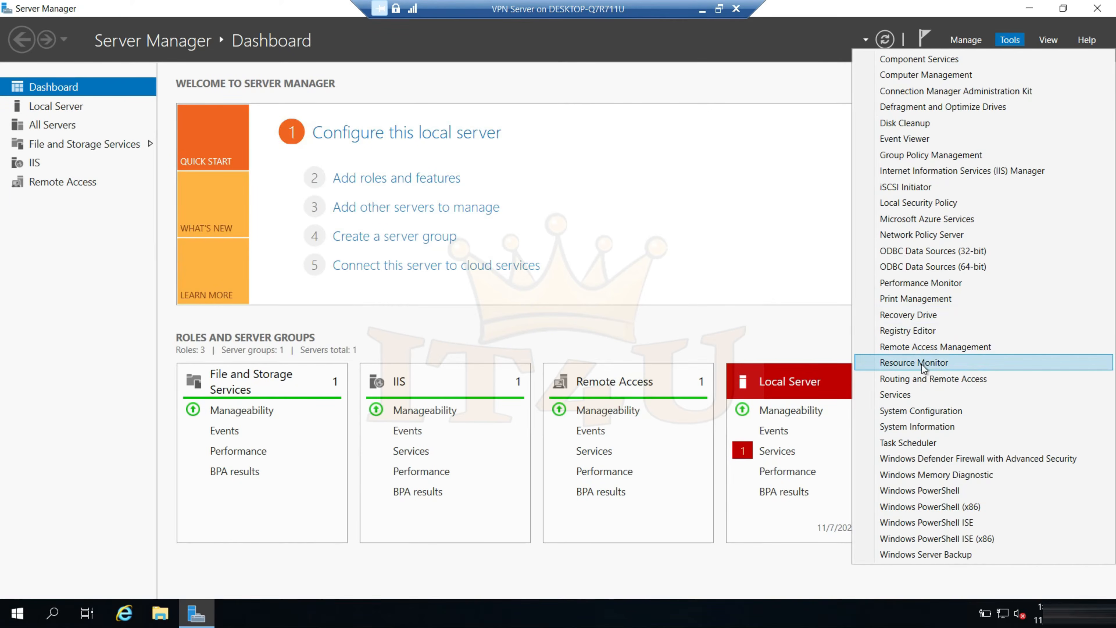
pyautogui.click(923, 378)
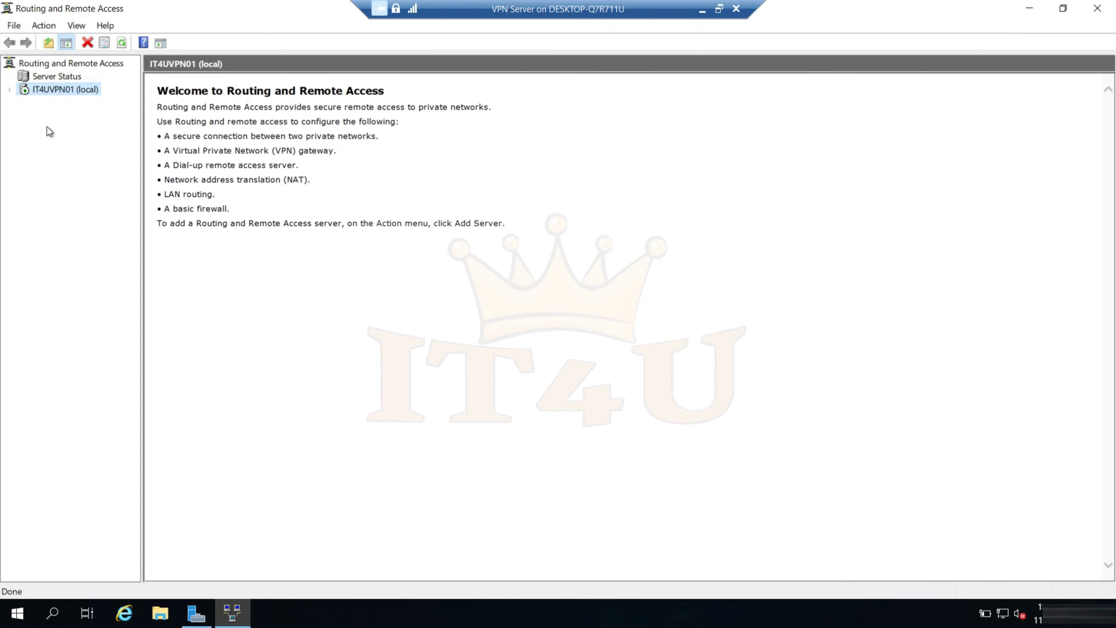
pyautogui.click(8, 89)
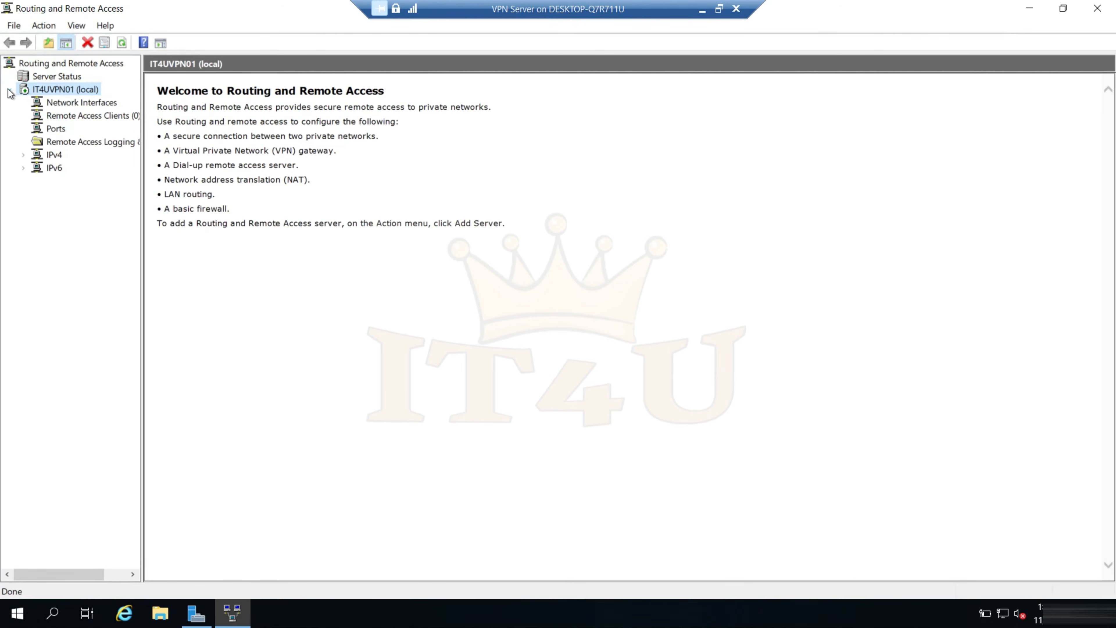
pyautogui.rightClick(63, 90)
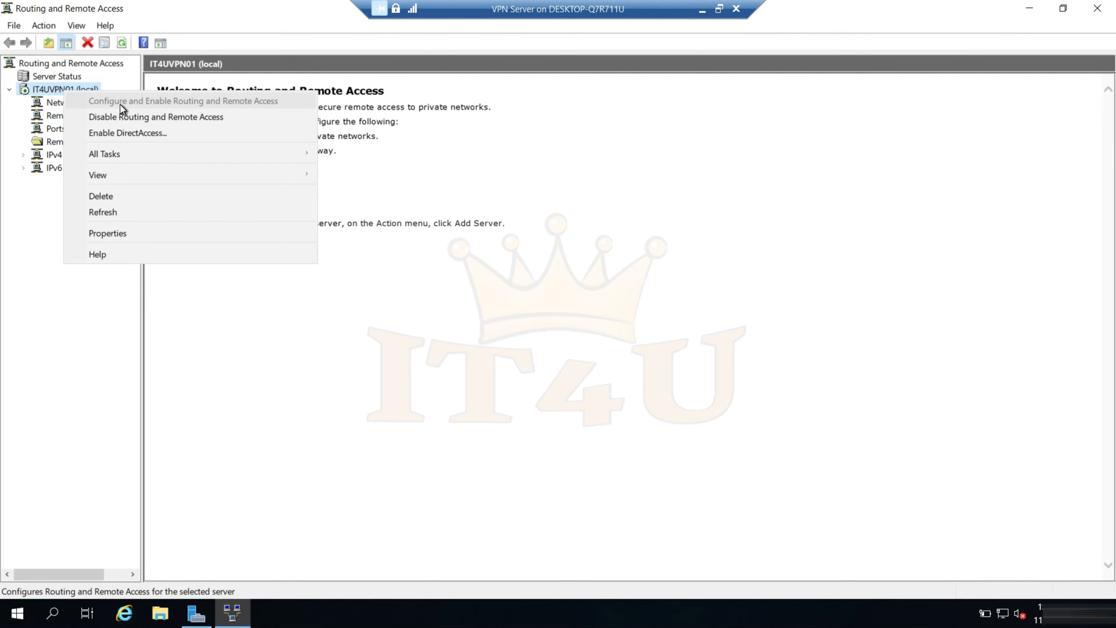
pyautogui.click(102, 280)
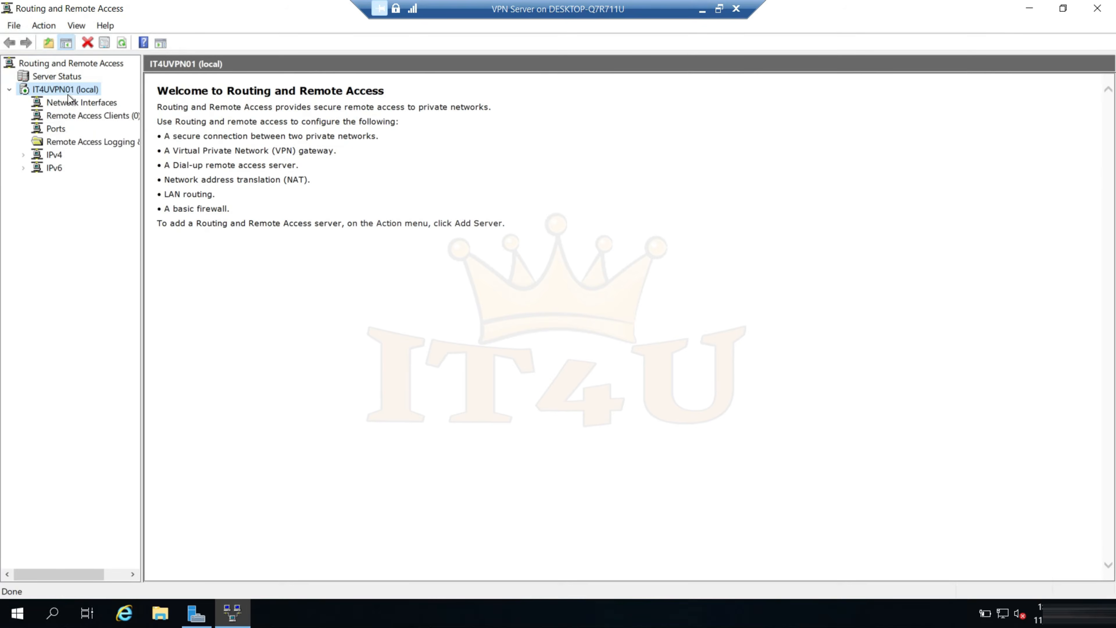
pyautogui.rightClick(57, 92)
pyautogui.click(113, 232)
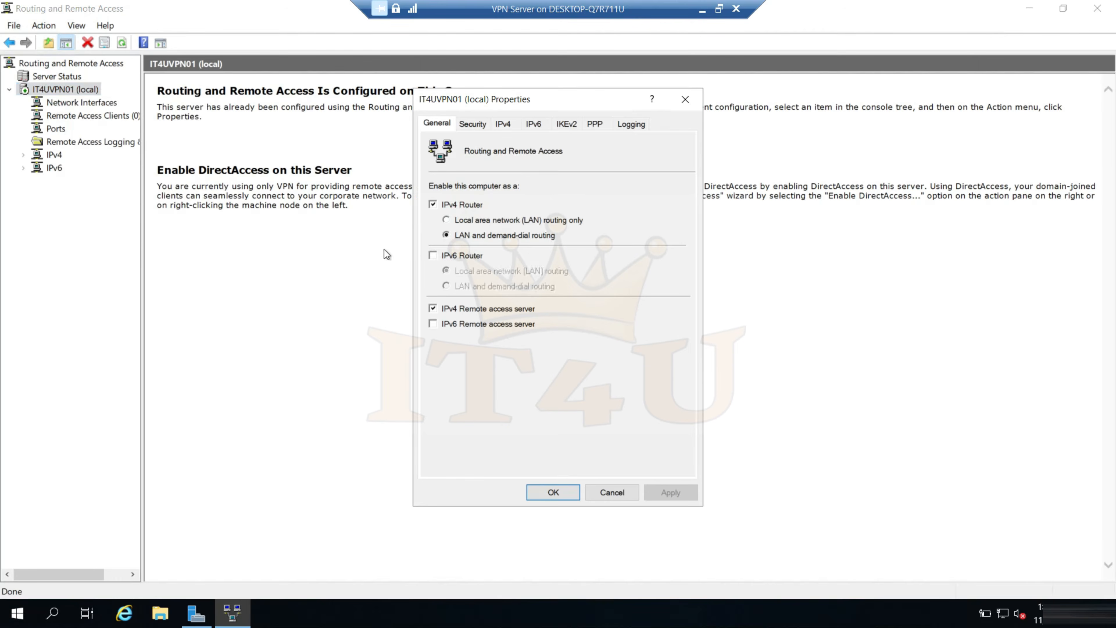
pyautogui.click(475, 125)
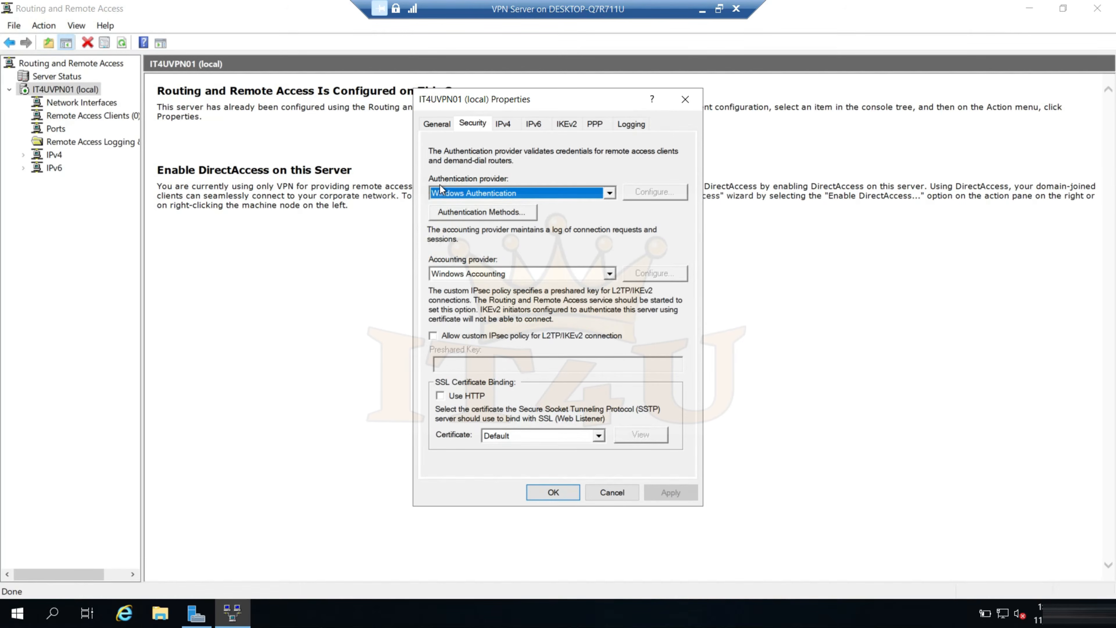
pyautogui.click(605, 194)
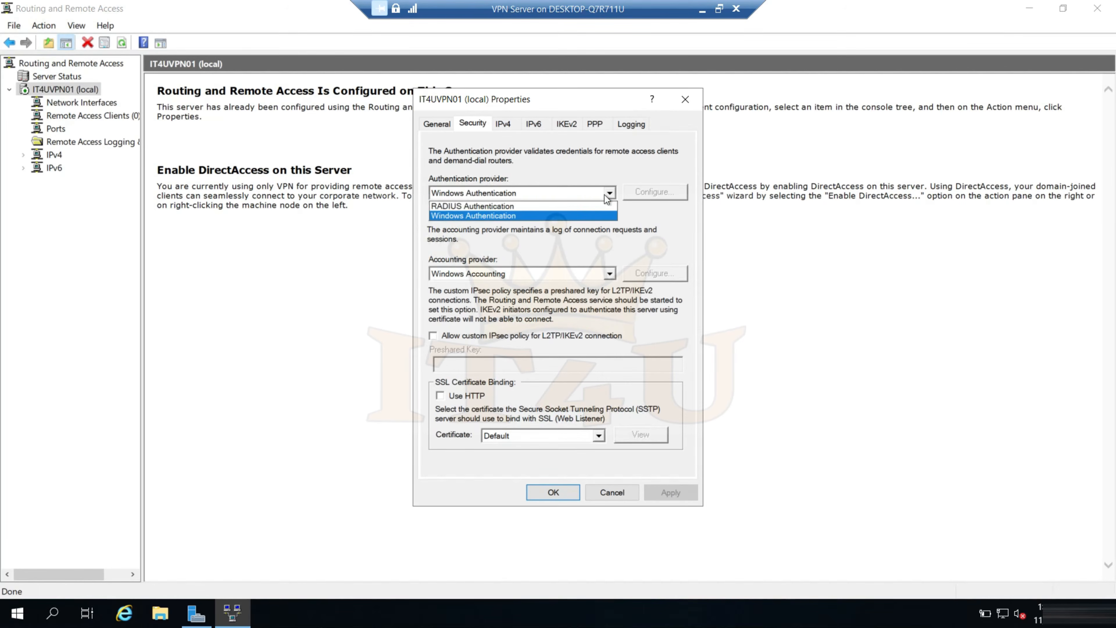
pyautogui.click(488, 205)
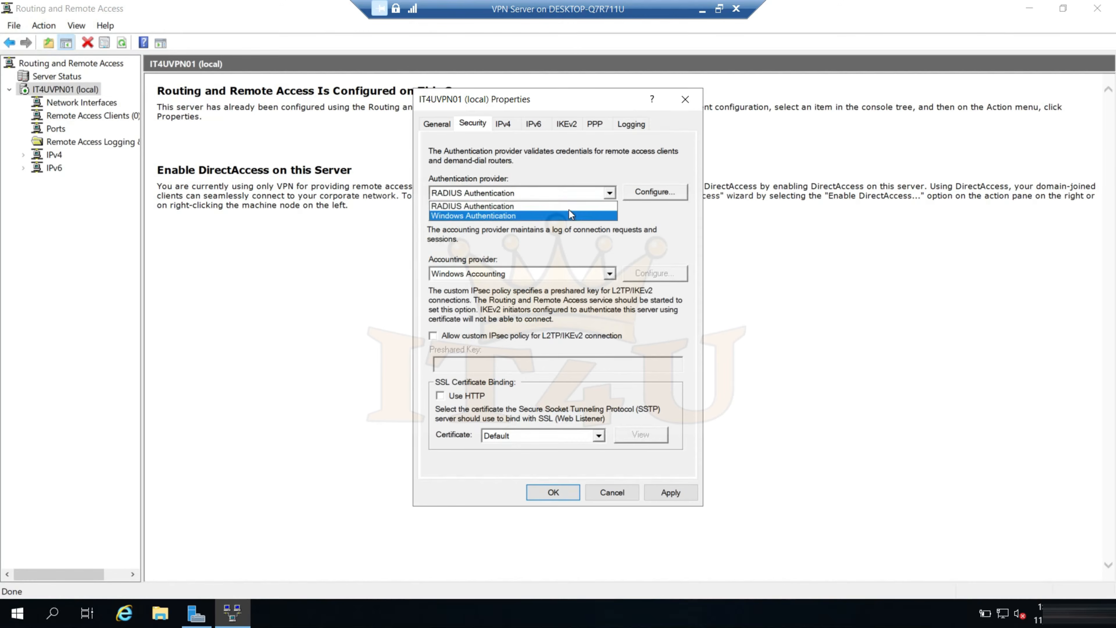
pyautogui.click(583, 271)
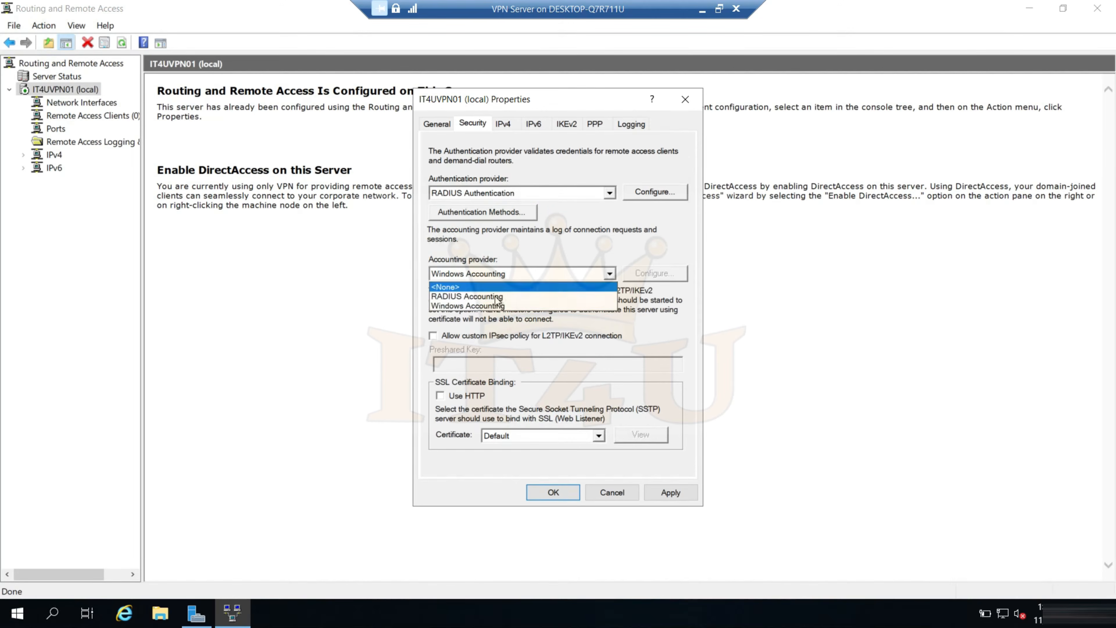
pyautogui.click(586, 254)
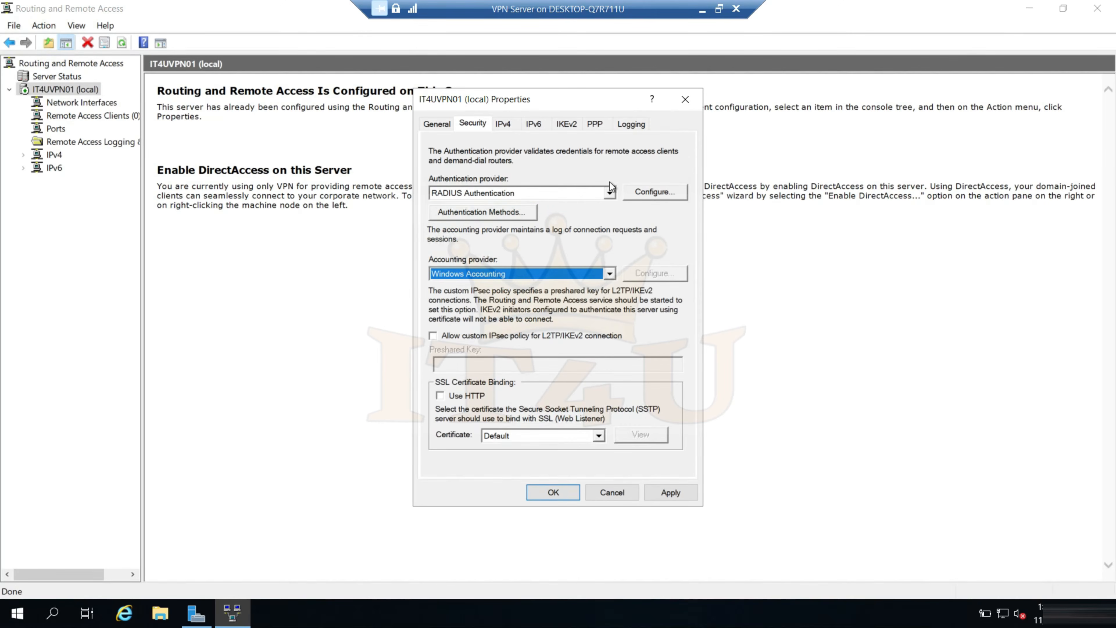
pyautogui.click(605, 494)
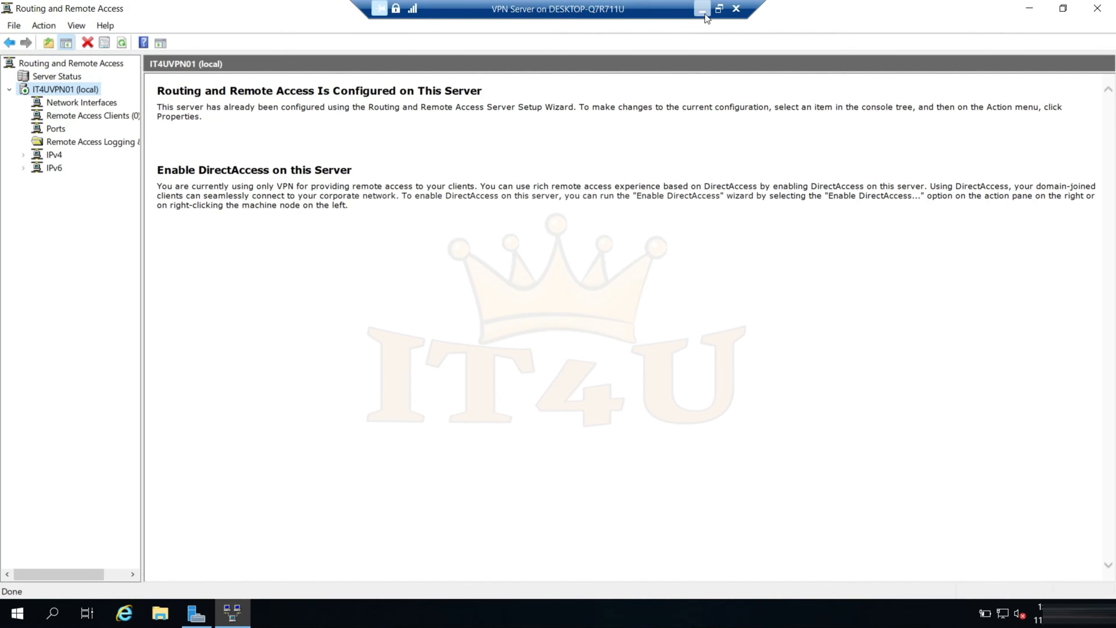
# Switch to the IT4U RADIUS Server virtual machine, open the Network Policy Server console, and enlarge and reposition its window
pyautogui.click(717, 8)
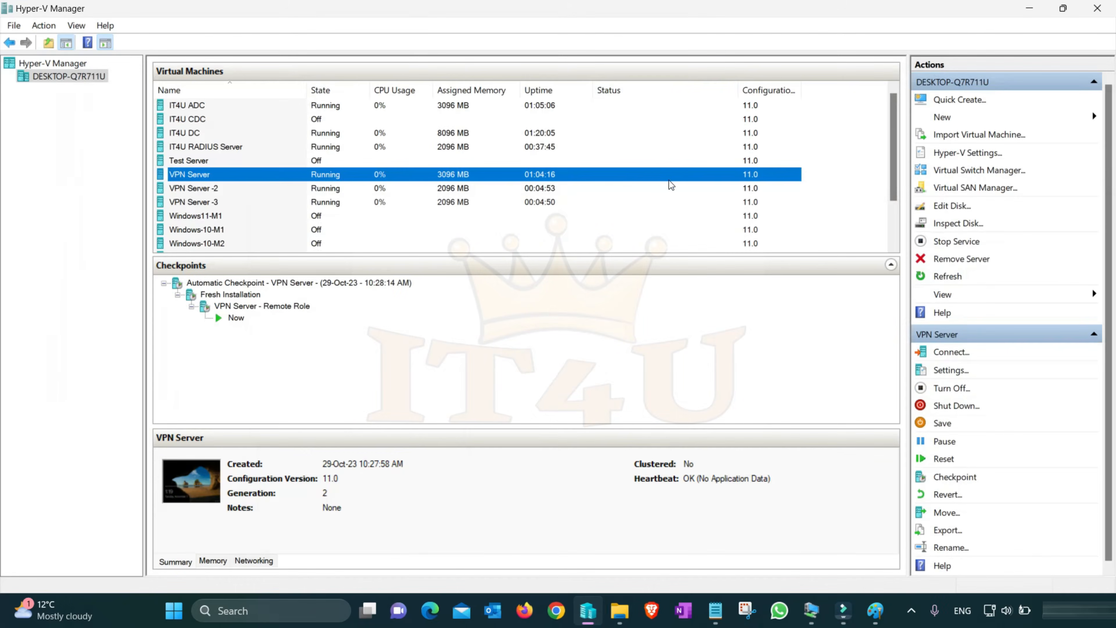
pyautogui.rightClick(229, 149)
pyautogui.click(251, 159)
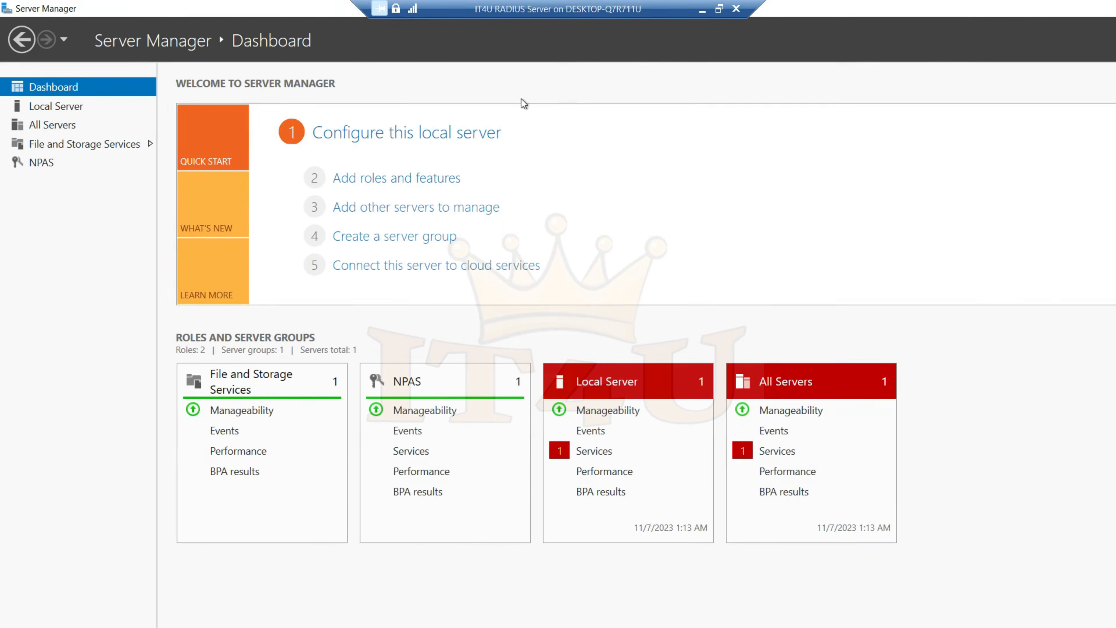
pyautogui.click(1009, 40)
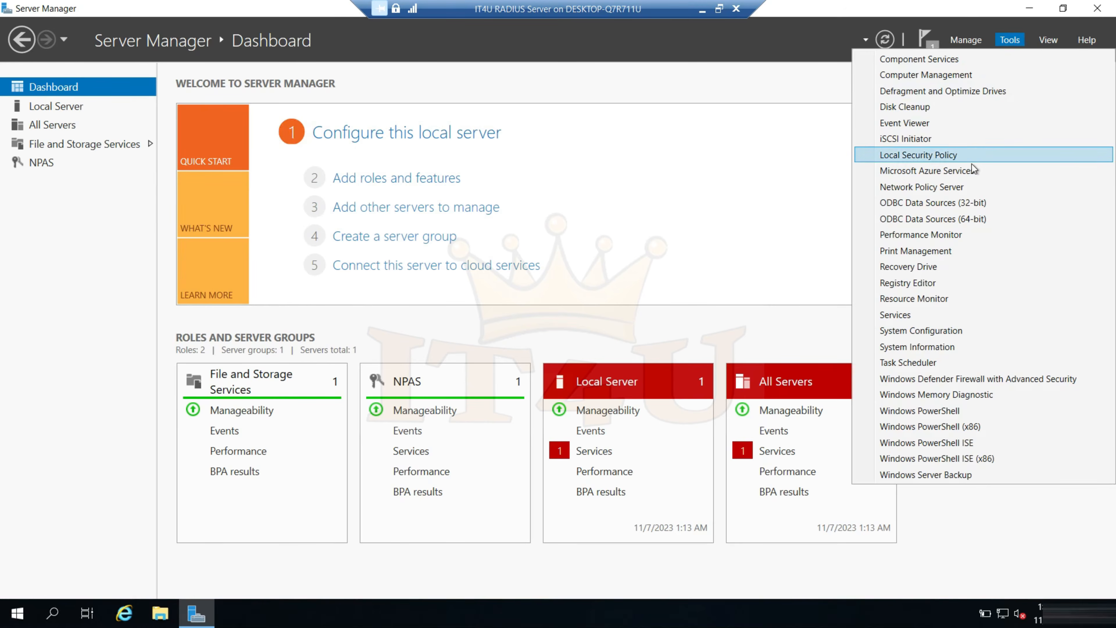
pyautogui.click(933, 189)
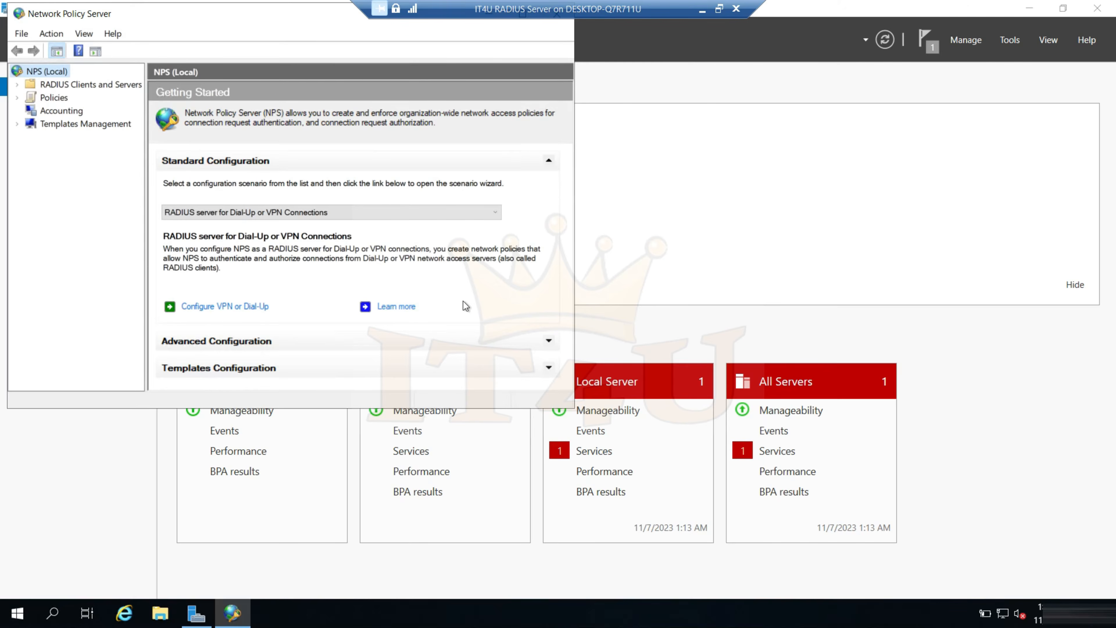
pyautogui.moveTo(586, 417); pyautogui.dragTo(900, 530)
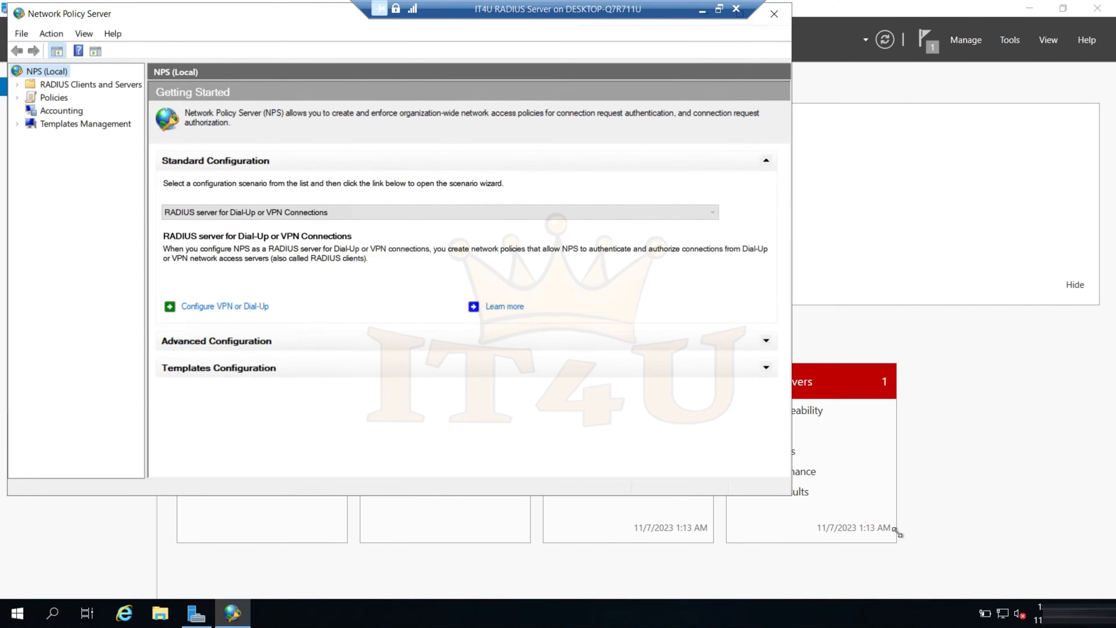
pyautogui.moveTo(197, 27); pyautogui.dragTo(256, 57)
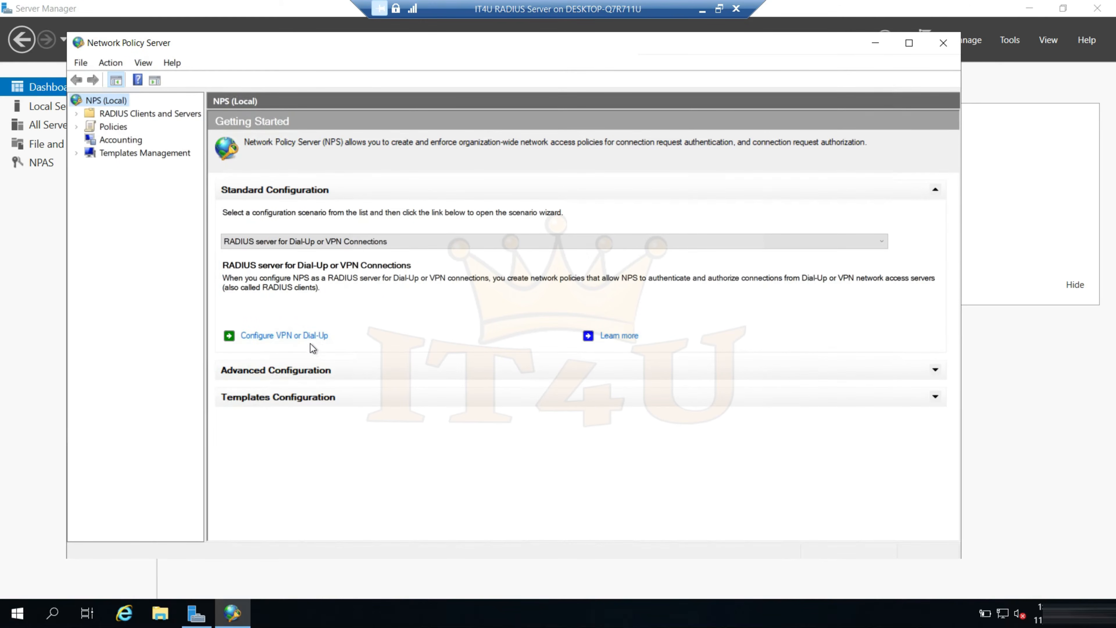
# Start the VPN or Dial-Up configuration wizard, choose Virtual Private Network (VPN) Connections, and prefix the policy name with IT4U
pyautogui.click(282, 336)
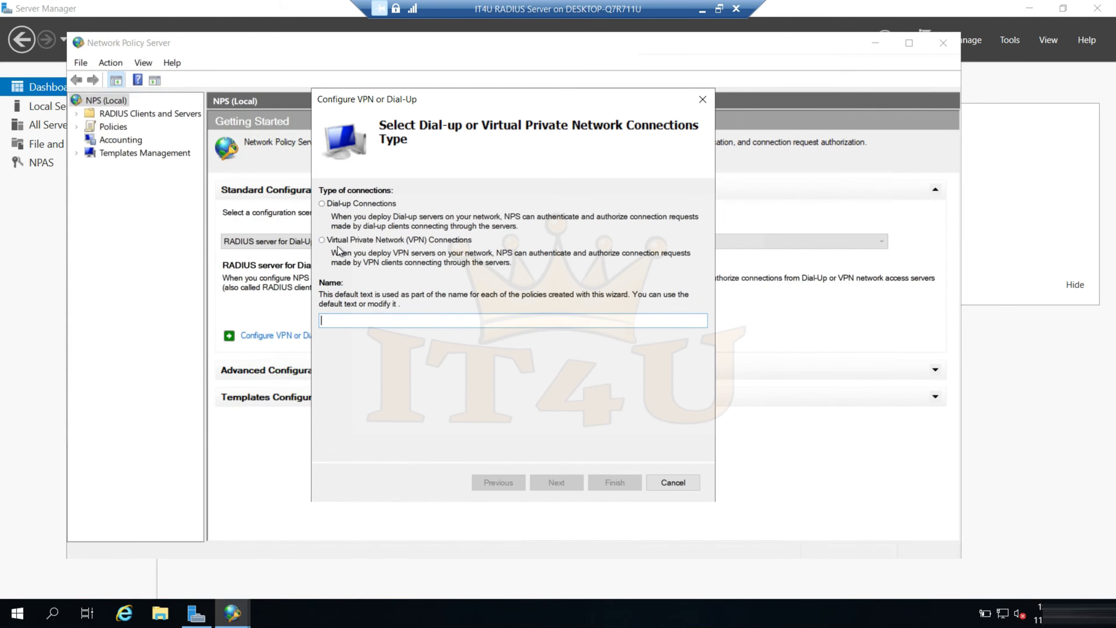
pyautogui.click(325, 241)
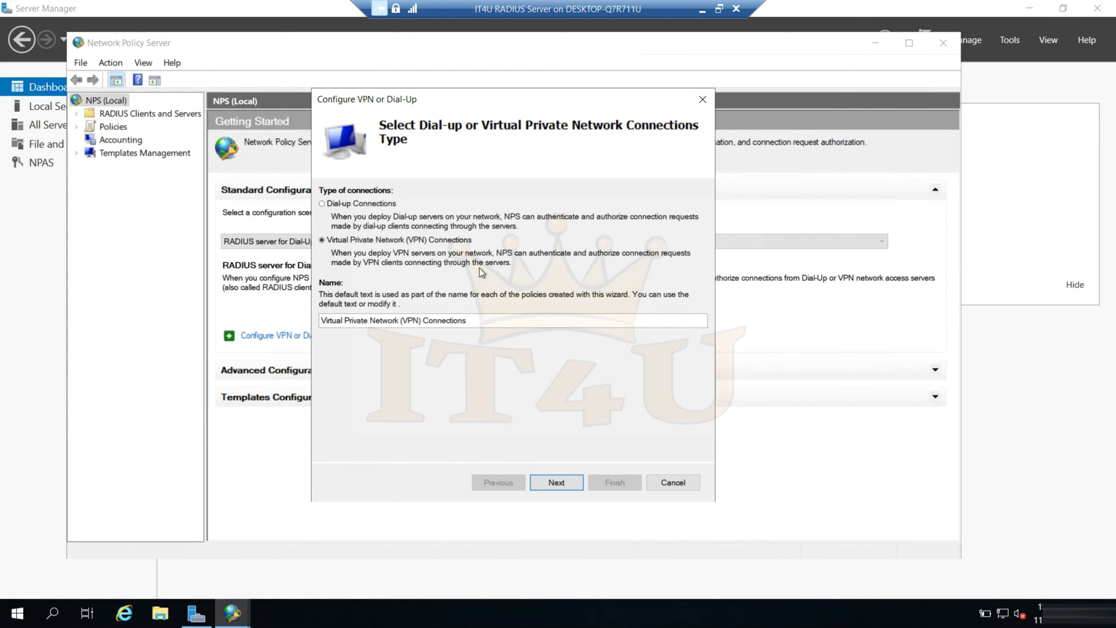
pyautogui.click(324, 320)
pyautogui.write('IT4U')
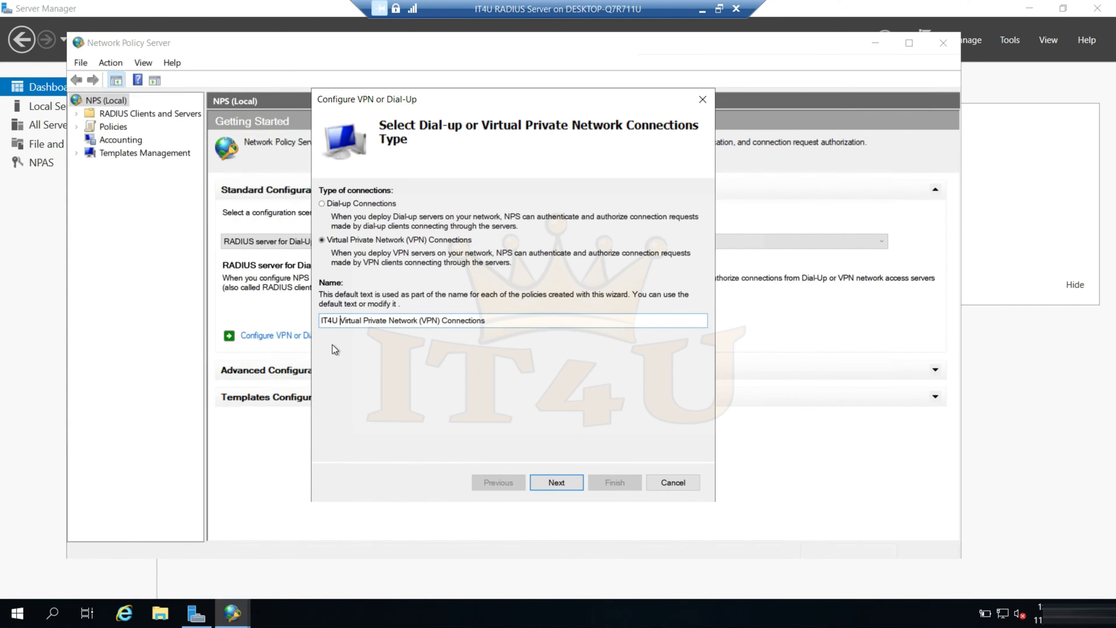
# Shorten the policy name to "IT4U Virtual Private Network Connections" and proceed to the RADIUS clients page
pyautogui.click(439, 321)
pyautogui.moveTo(420, 320); pyautogui.dragTo(440, 321)
pyautogui.press('BackSpace')
pyautogui.press('BackSpace')
pyautogui.click(470, 320)
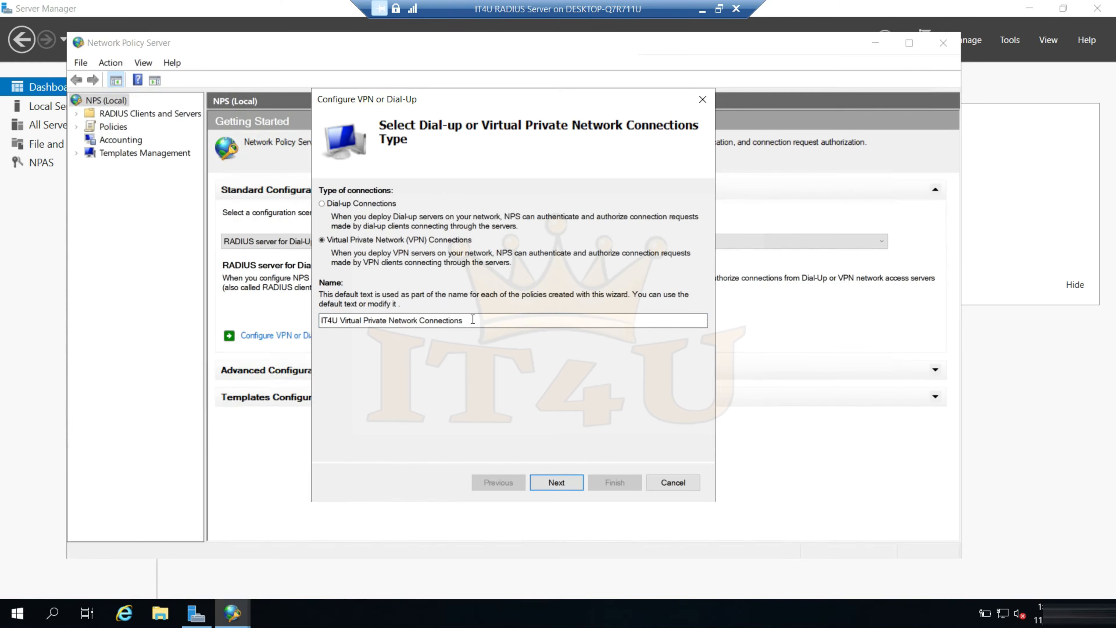
pyautogui.moveTo(466, 320); pyautogui.dragTo(321, 320)
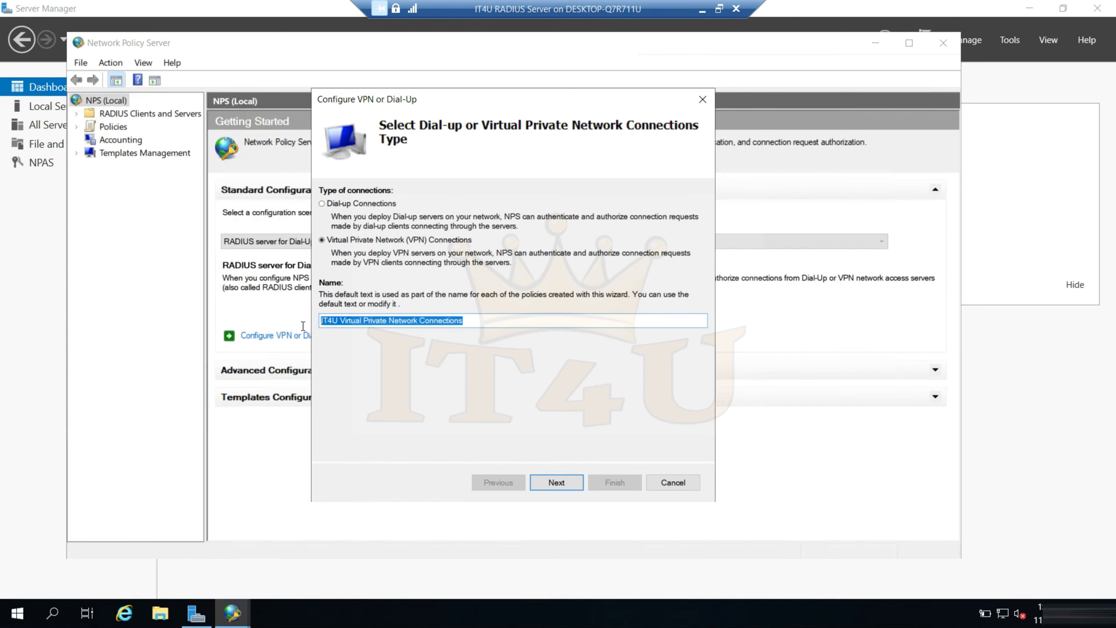
pyautogui.click(466, 321)
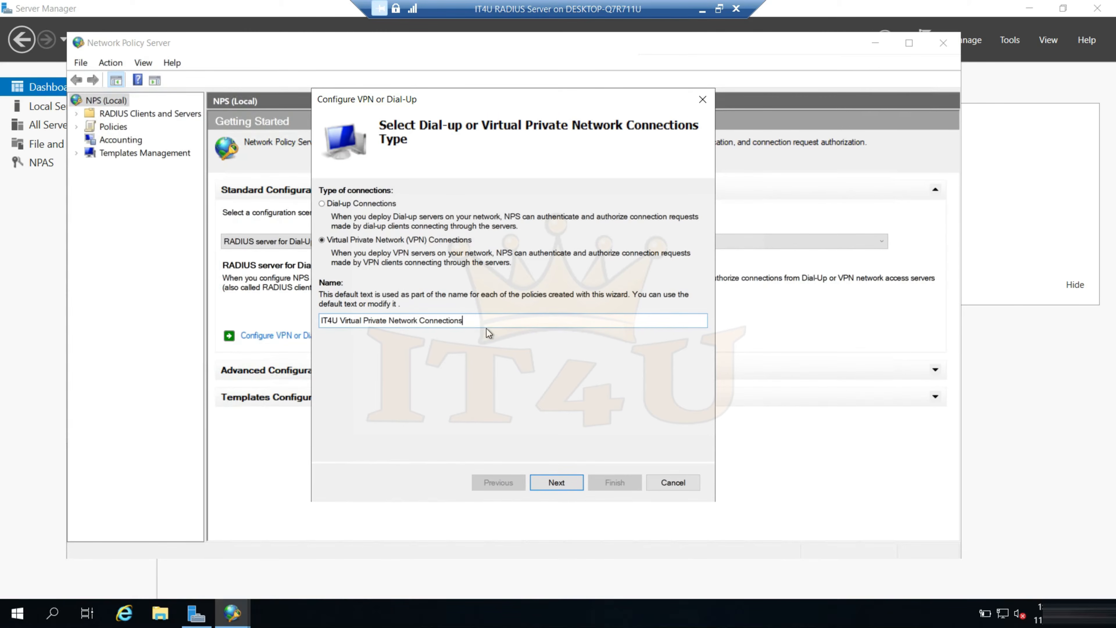
pyautogui.moveTo(461, 320); pyautogui.dragTo(322, 336)
pyautogui.click(500, 319)
pyautogui.click(561, 483)
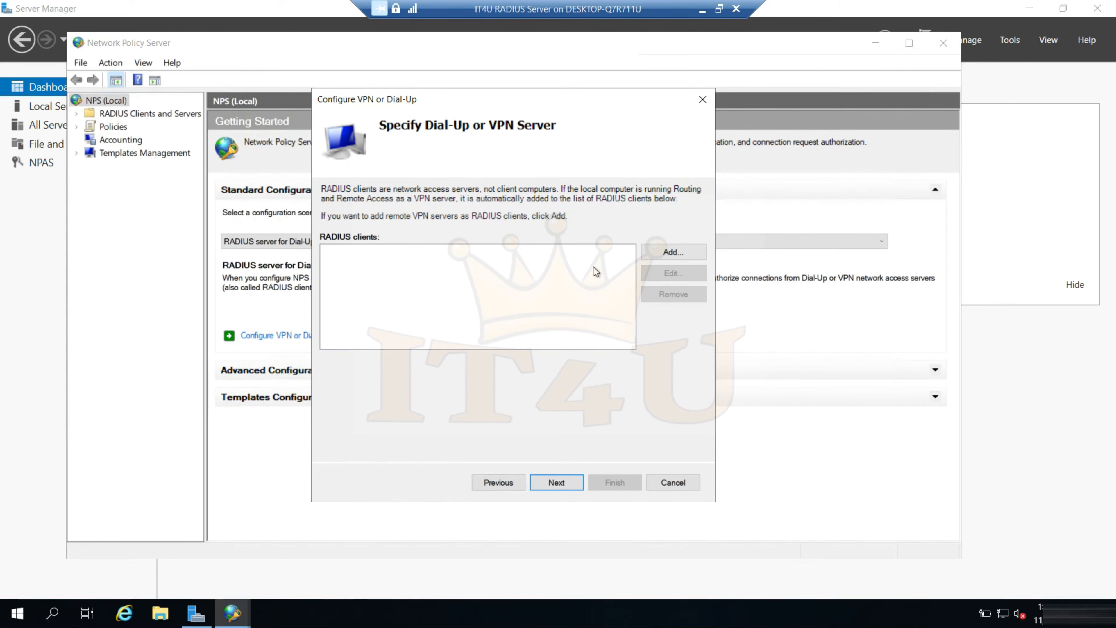
# Start a new RADIUS client with the friendly name IT4UVPN01 and address 172.16.20.7, and verify that address
pyautogui.click(670, 254)
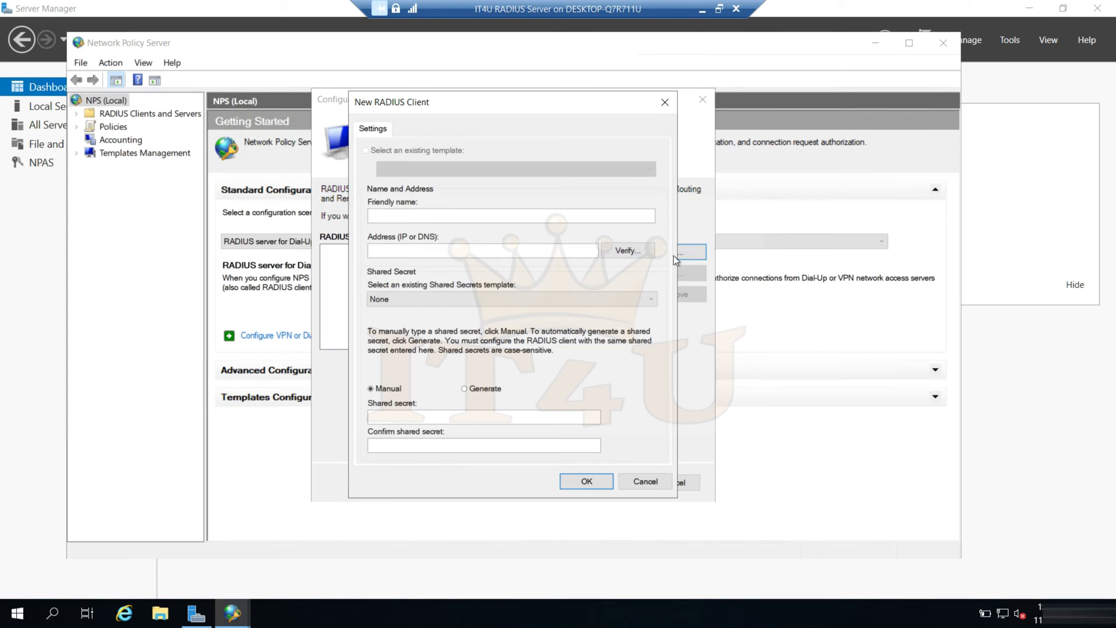
pyautogui.write('IT4UVPN01')
pyautogui.click(511, 252)
pyautogui.write('172.16.20.7')
pyautogui.click(637, 250)
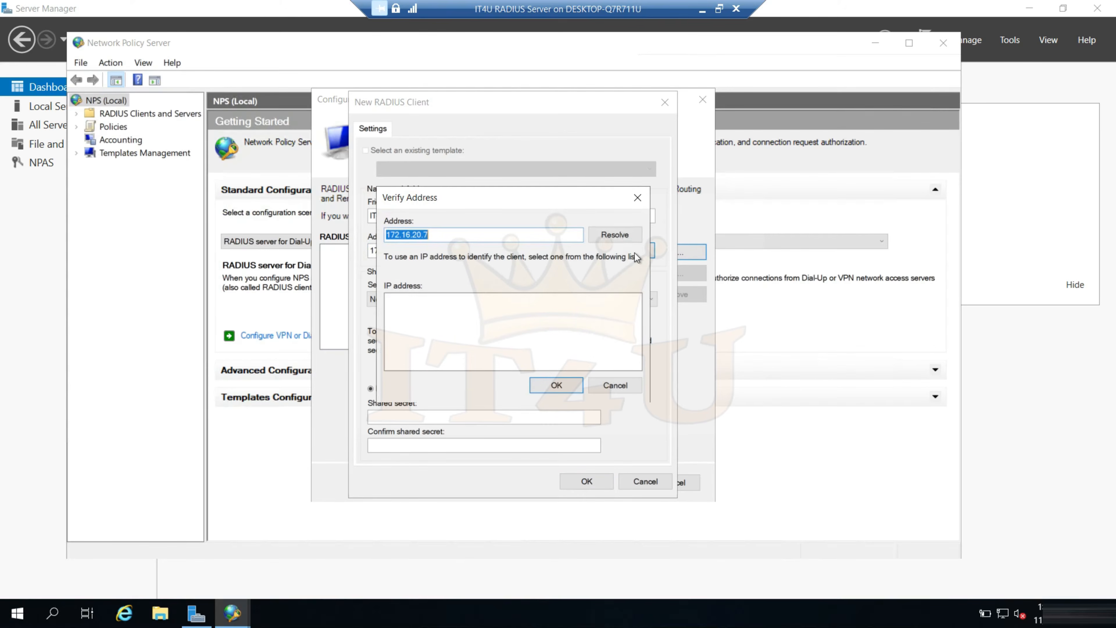
pyautogui.click(614, 238)
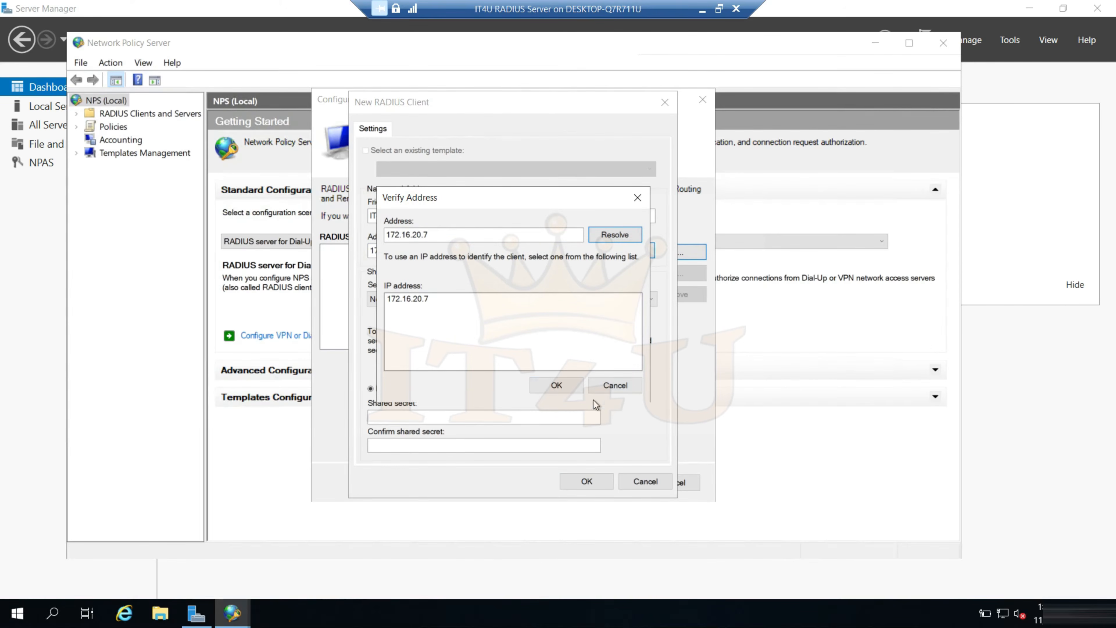
pyautogui.click(556, 386)
# Enter and confirm a manual shared secret for IT4UVPN01, and add the client to the RADIUS clients
pyautogui.click(432, 422)
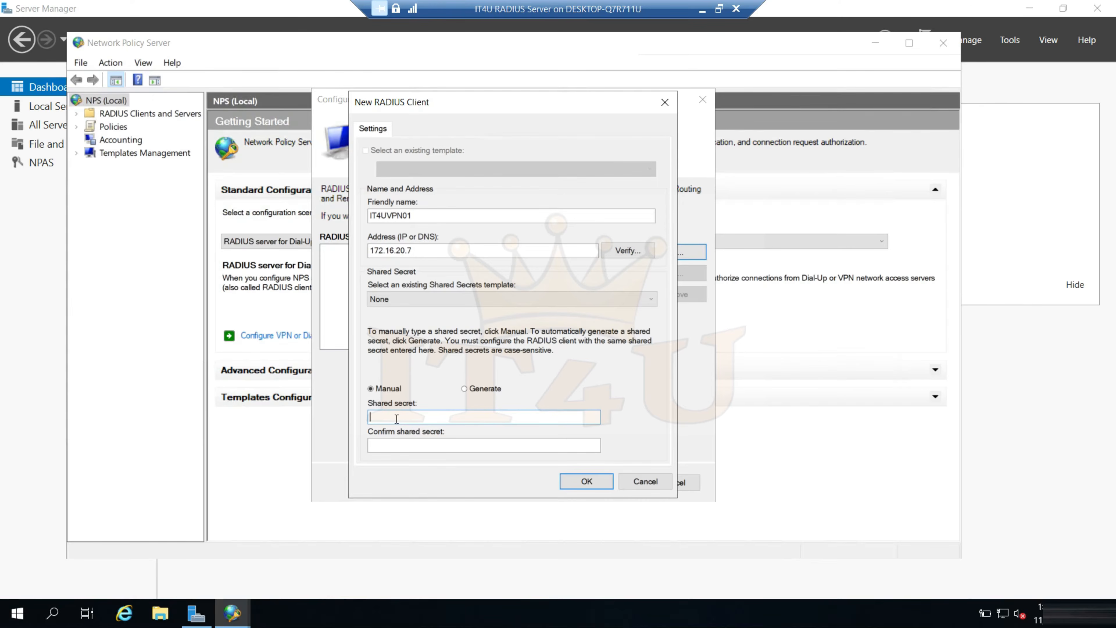
pyautogui.write('•••••••••')
pyautogui.click(472, 445)
pyautogui.write('•••••••••')
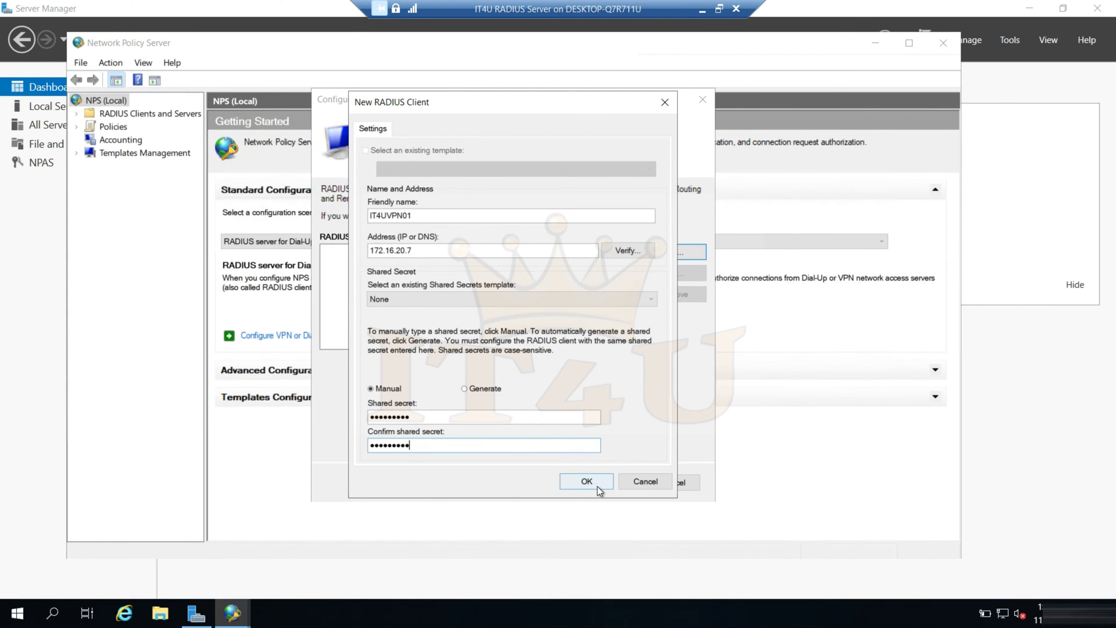
pyautogui.click(592, 482)
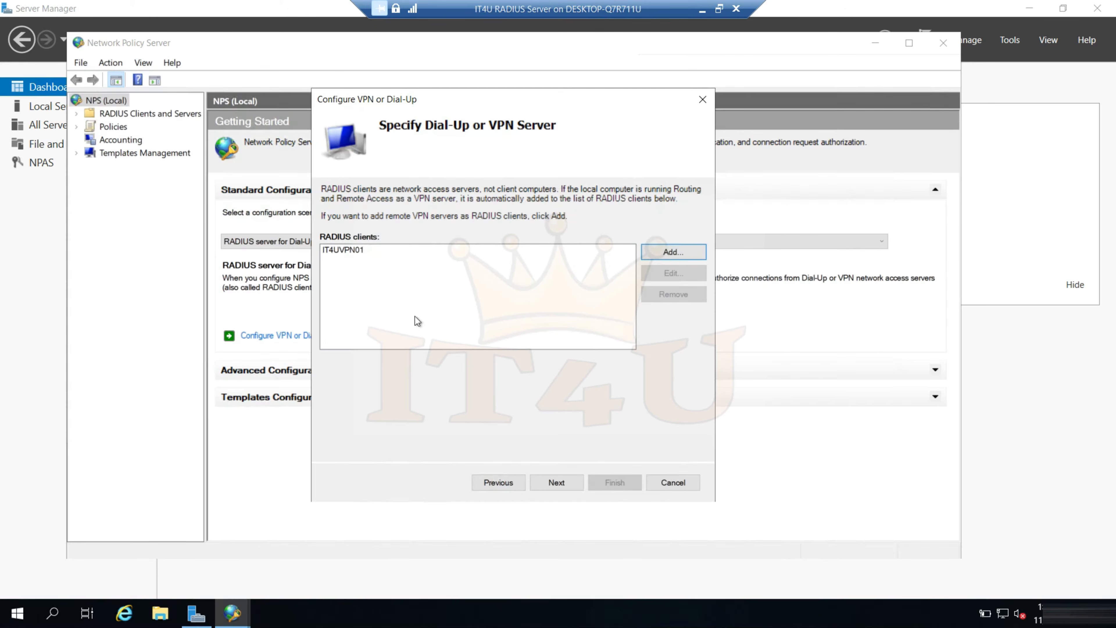
# Start a second RADIUS client named IT4UVPN02 and resolve 172.16.20.15 as its address
pyautogui.click(336, 258)
pyautogui.click(663, 254)
pyautogui.write('IT4UVPN02')
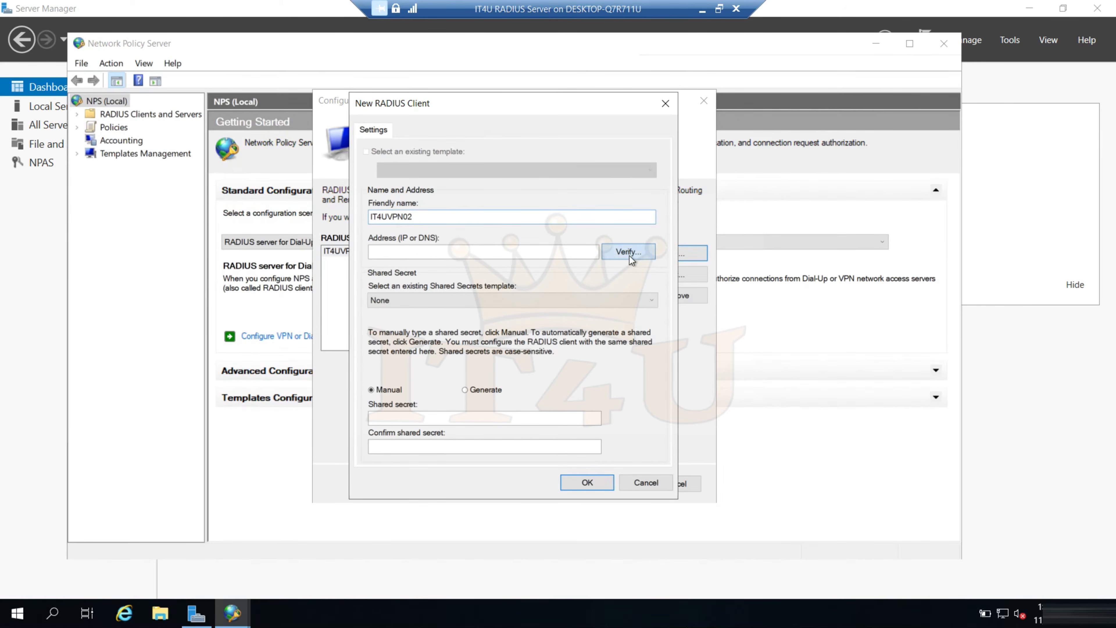
pyautogui.click(630, 256)
pyautogui.write('172.16.20.15')
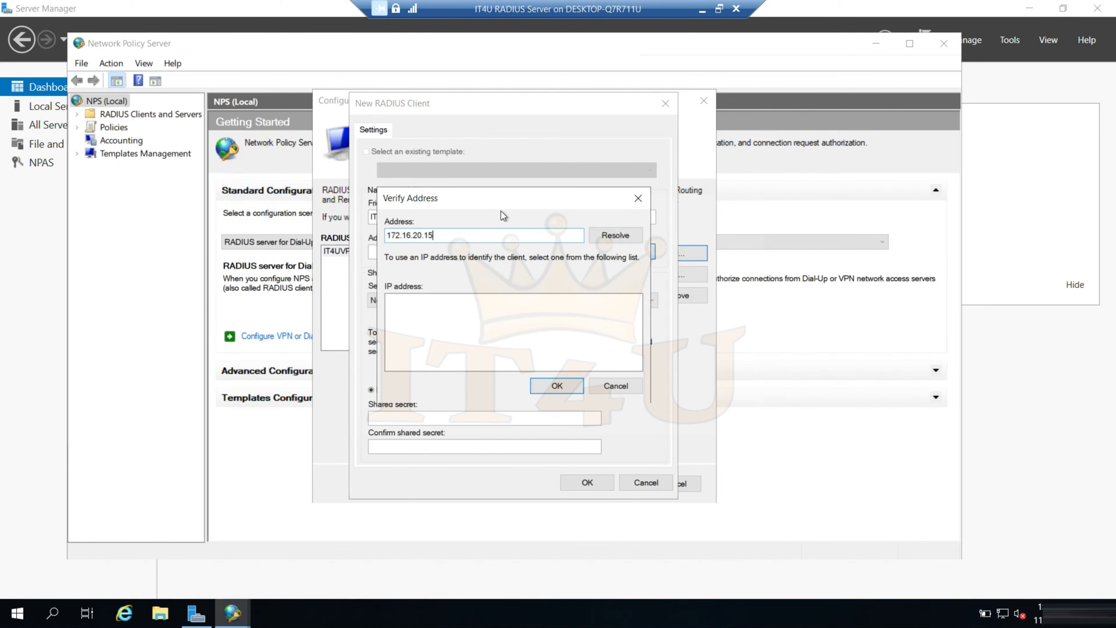
pyautogui.click(606, 236)
pyautogui.click(559, 385)
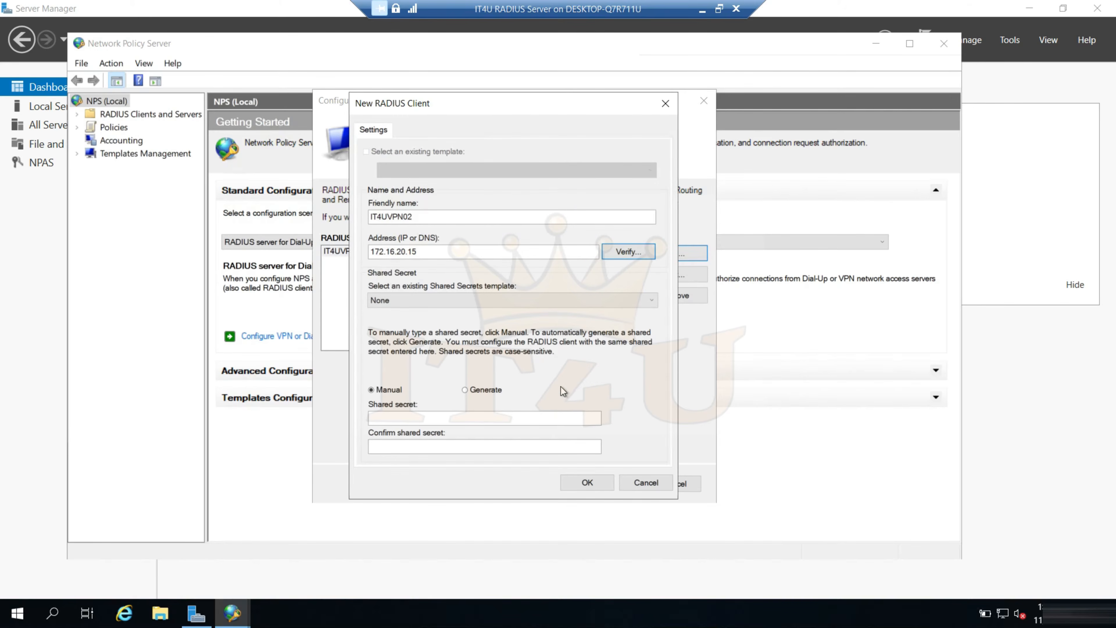
# Enter and confirm a manual shared secret for IT4UVPN02, and save it as a RADIUS client
pyautogui.click(431, 419)
pyautogui.write('*********')
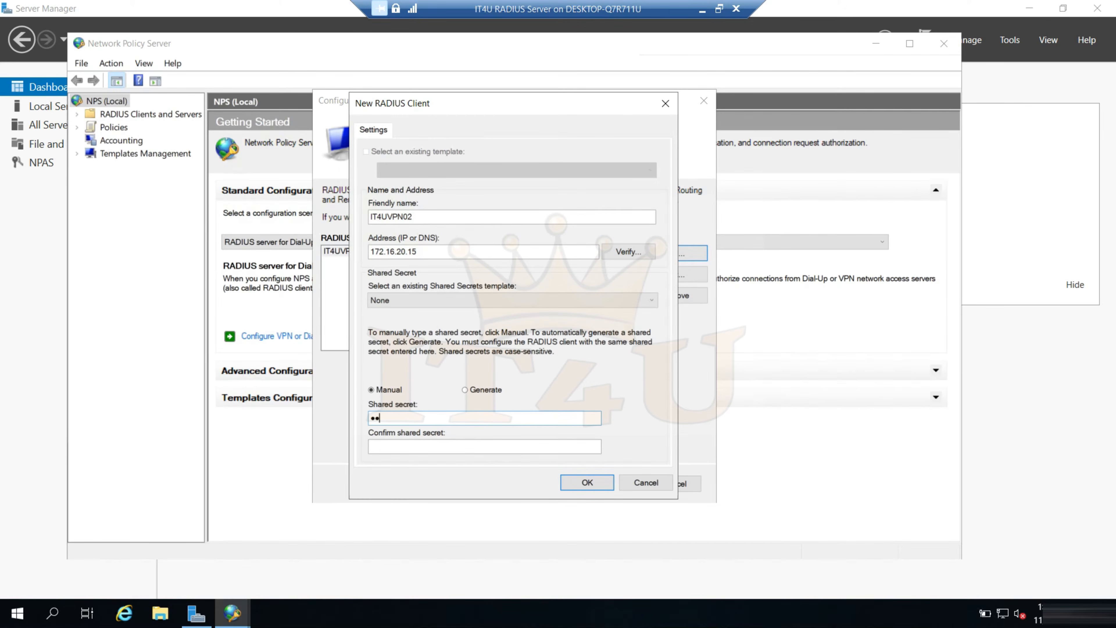
pyautogui.press('Tab')
pyautogui.write('*********')
pyautogui.click(578, 482)
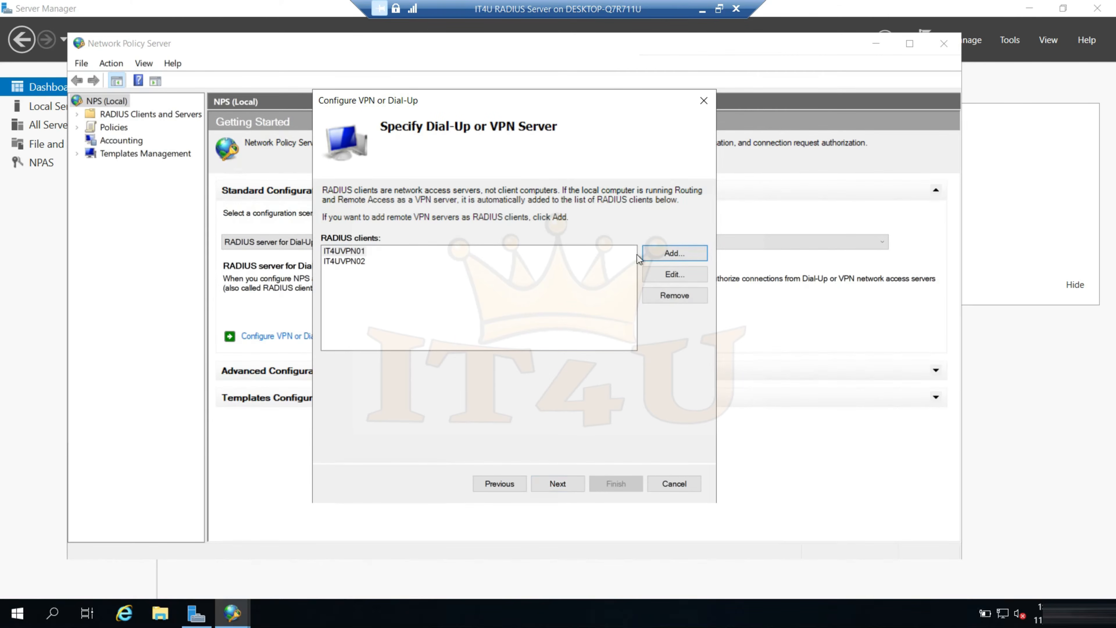
# Start a third RADIUS client with the friendly name IT4UVPN03 and address 172.16.20.16, and verify that address
pyautogui.click(663, 252)
pyautogui.write('IT4UVPN0')
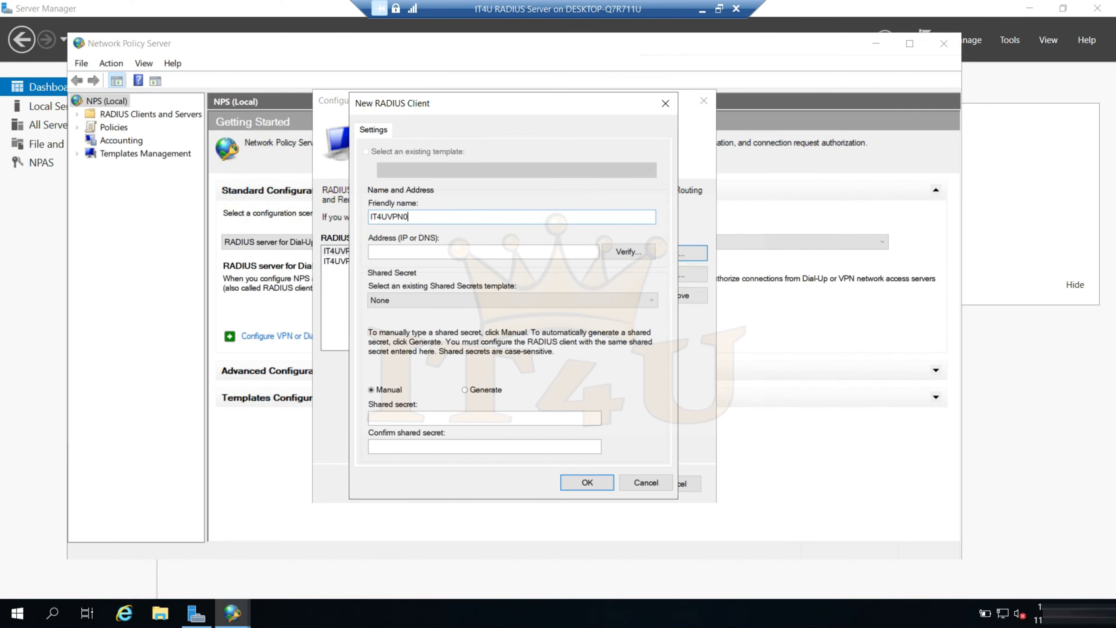
pyautogui.write('3')
pyautogui.press('Tab')
pyautogui.write('172.16.20.16')
pyautogui.click(632, 253)
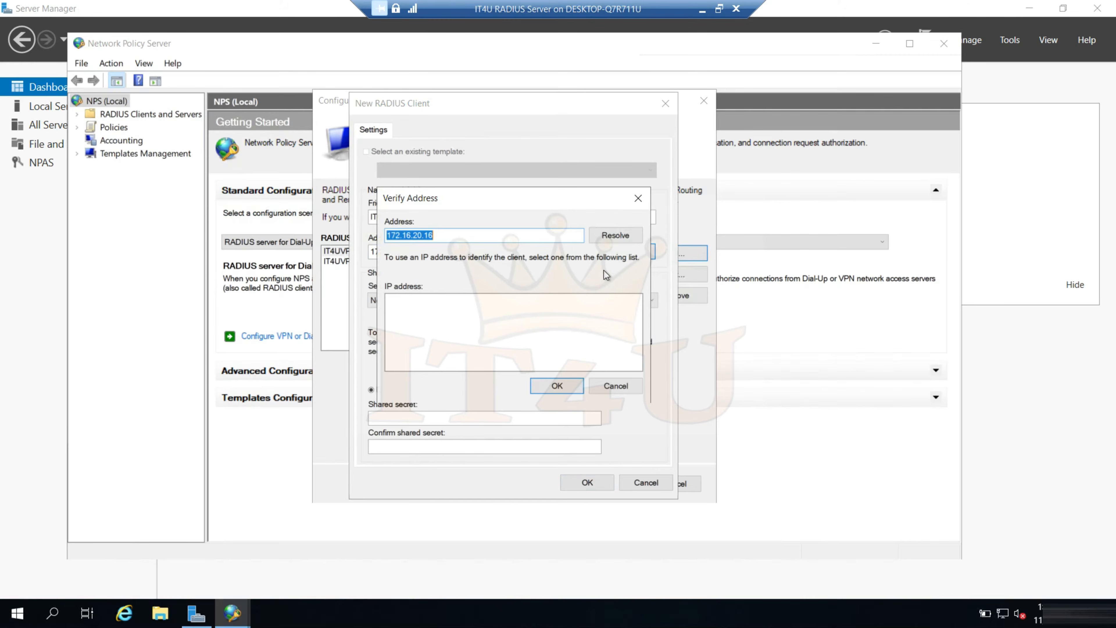
pyautogui.click(616, 240)
pyautogui.click(557, 386)
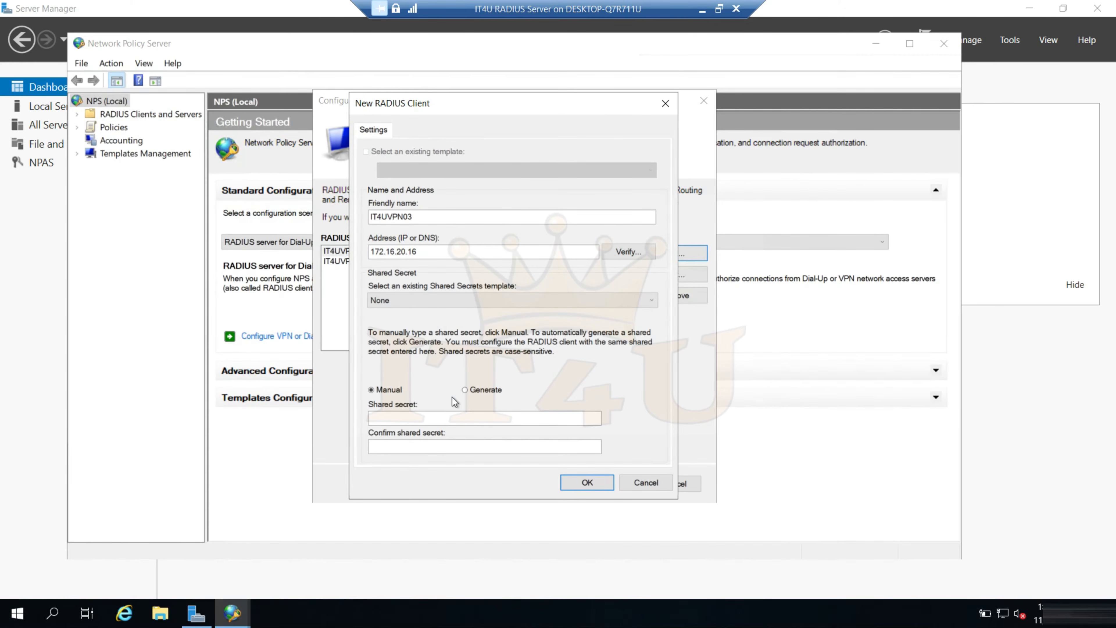
# Try an automatically generated shared secret for IT4UVPN03, inspect the generated string, and clear it
pyautogui.click(465, 390)
pyautogui.click(406, 442)
pyautogui.moveTo(448, 418); pyautogui.dragTo(374, 419)
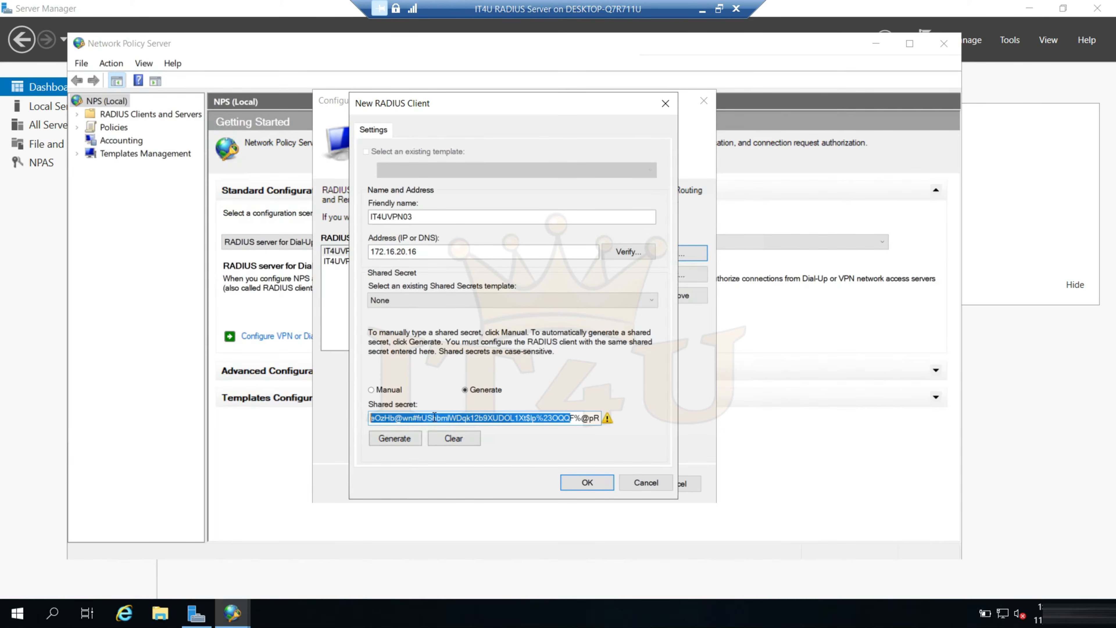
pyautogui.moveTo(606, 420)
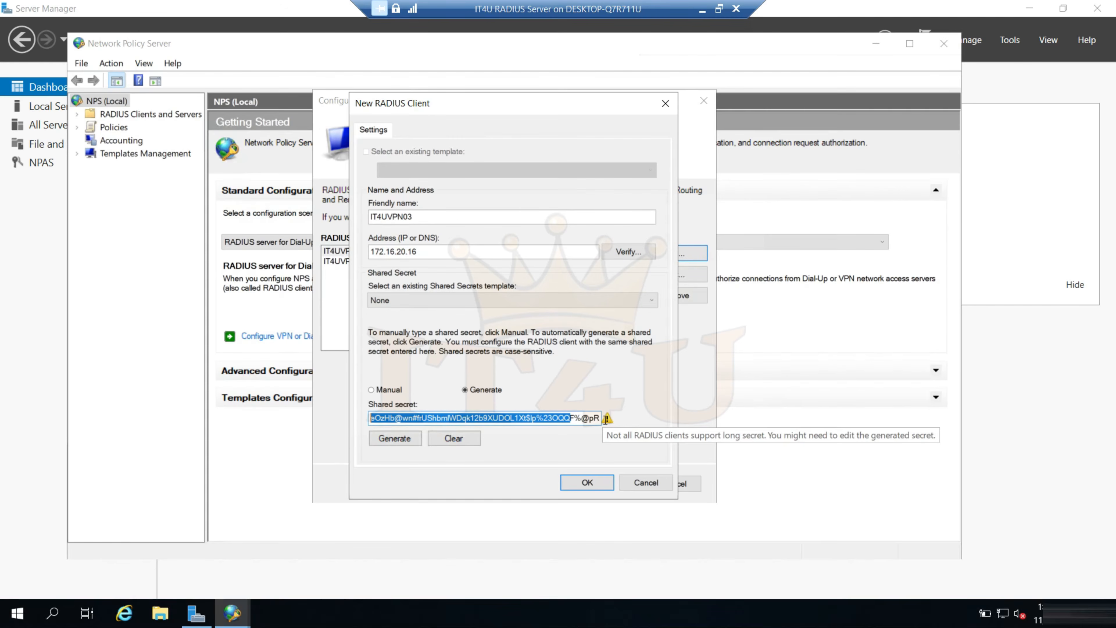
pyautogui.click(569, 419)
pyautogui.moveTo(580, 417); pyautogui.dragTo(505, 418)
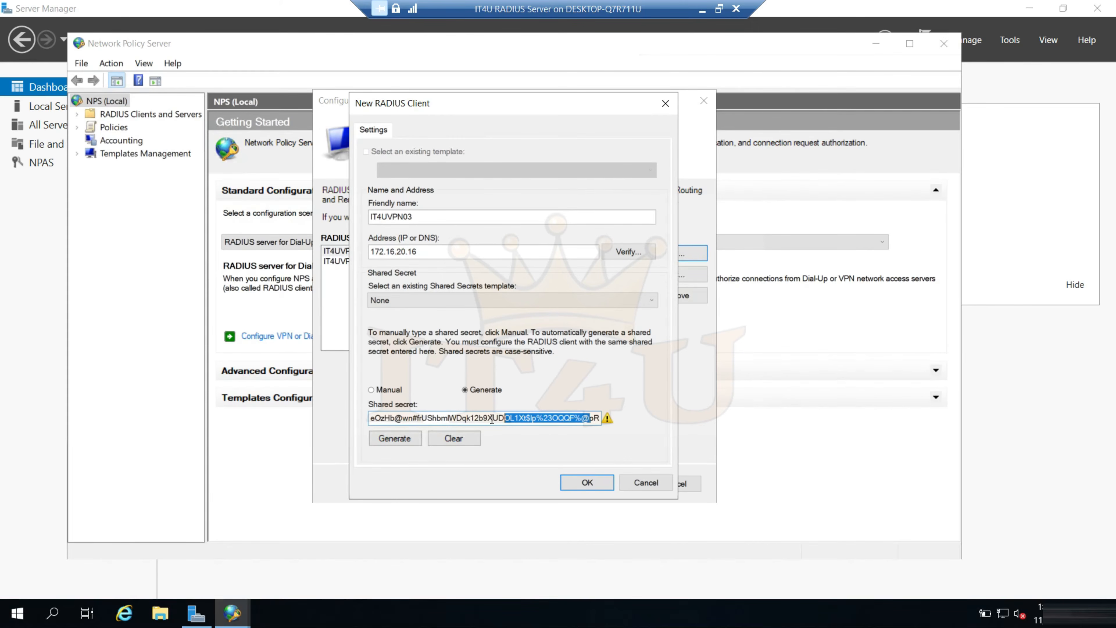
pyautogui.click(453, 438)
# Enter and confirm a manual shared secret for IT4UVPN03, and save it as a RADIUS client
pyautogui.click(388, 390)
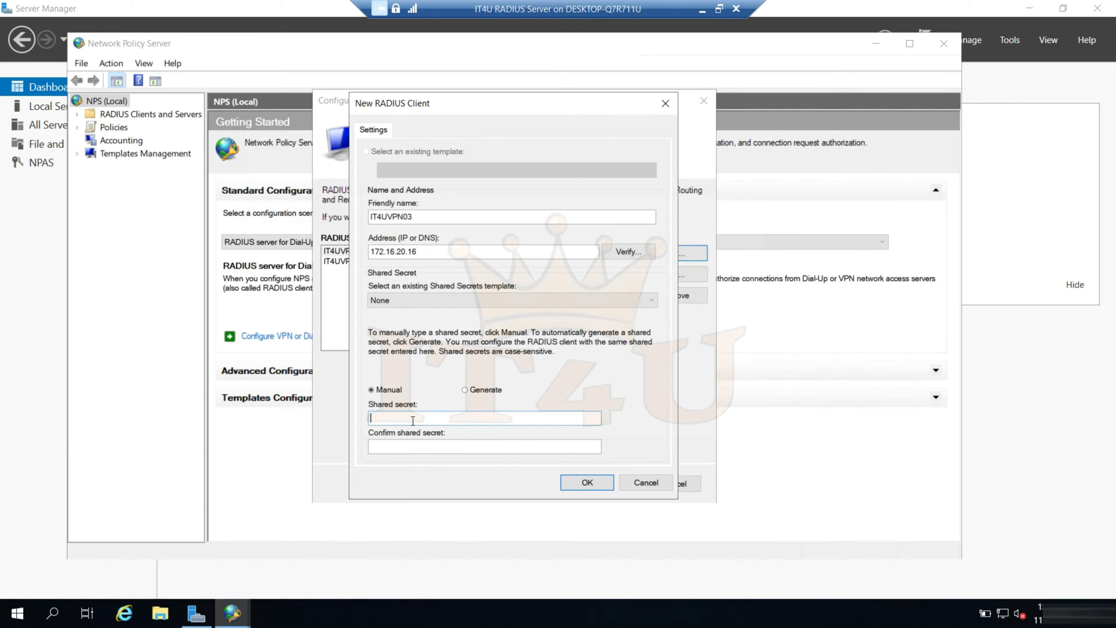
pyautogui.write('Password1')
pyautogui.press('Tab')
pyautogui.write('Passwor')
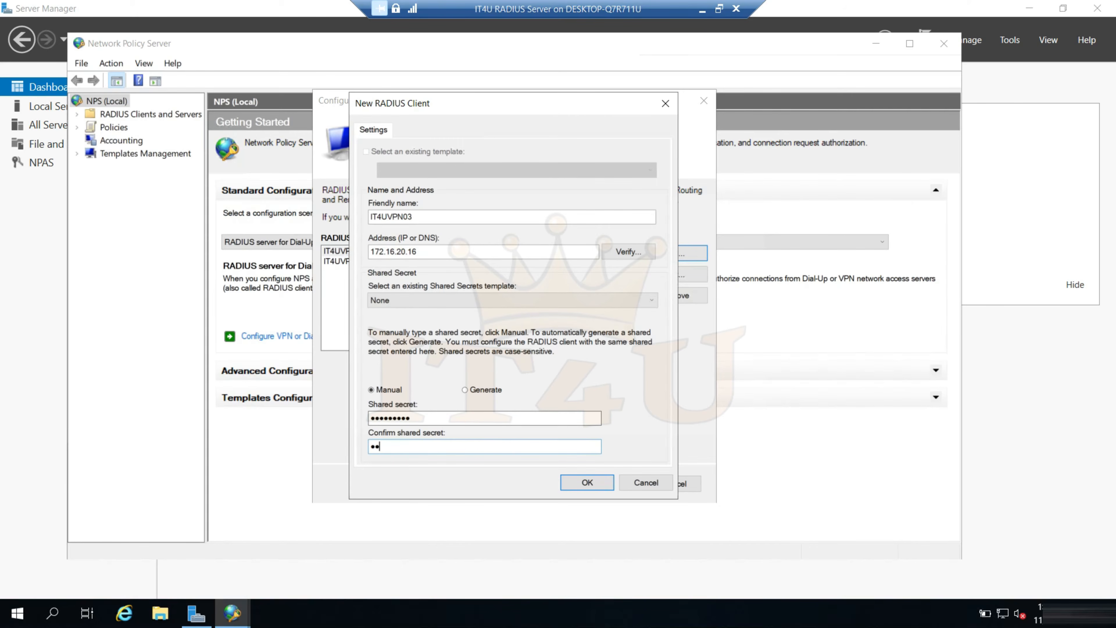
pyautogui.write('d1')
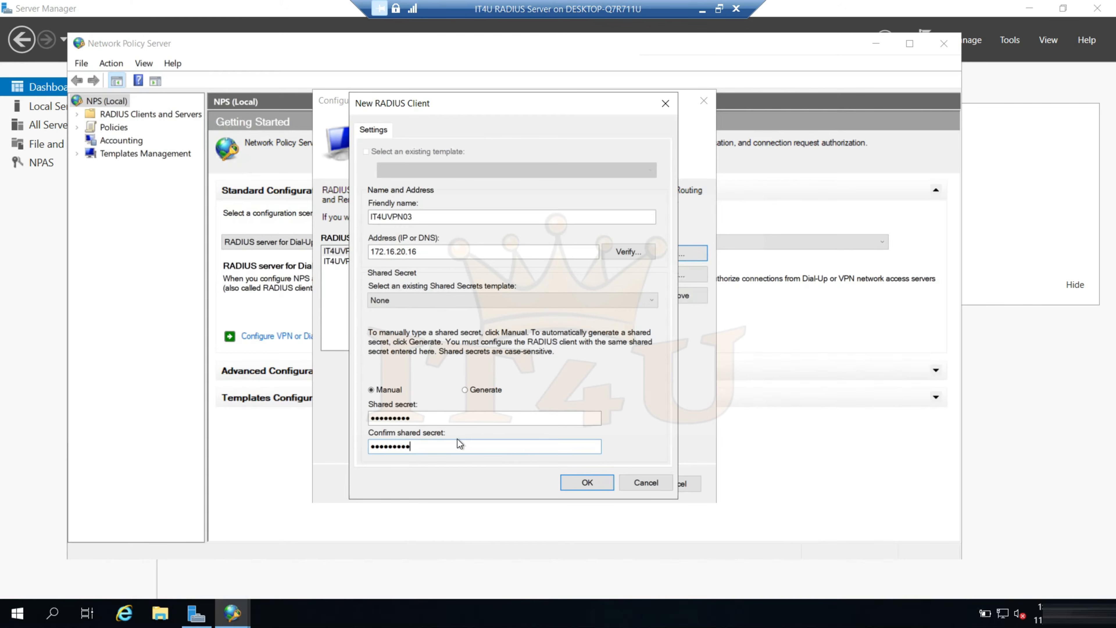
pyautogui.click(579, 484)
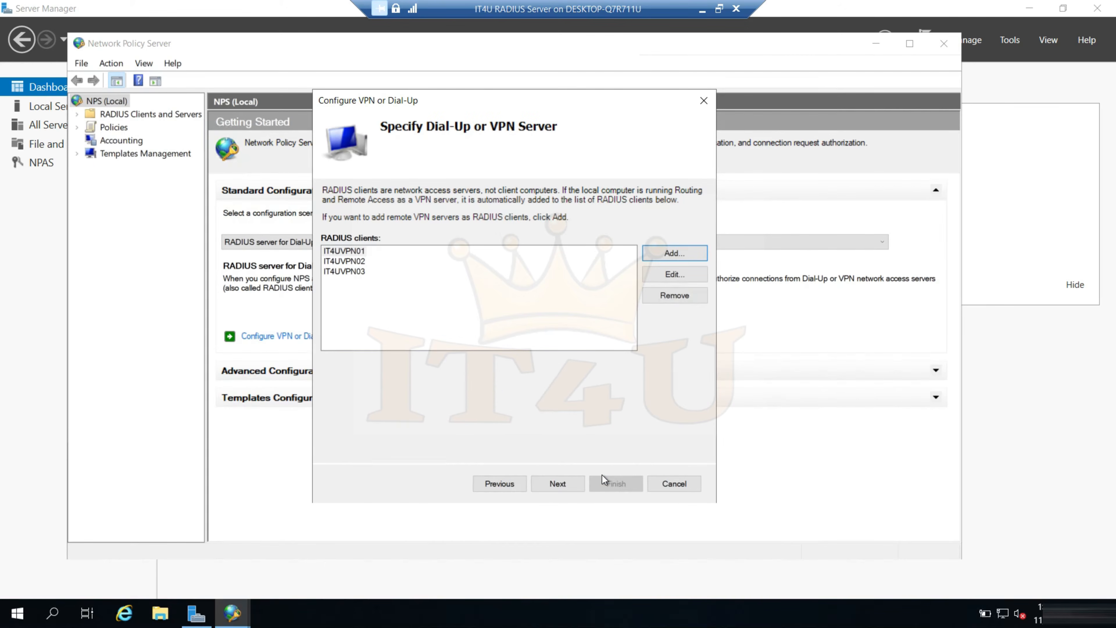
# Review the three VPN servers in the RADIUS client list, and accept MS-CHAPv2 as the authentication method
pyautogui.click(362, 272)
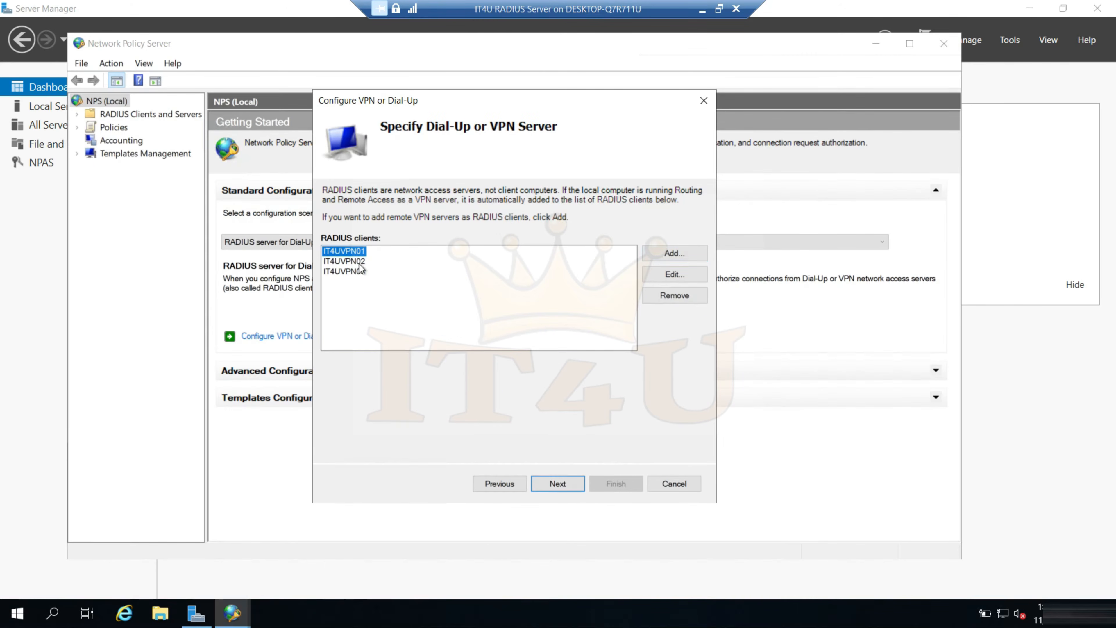
pyautogui.click(347, 251)
pyautogui.click(361, 263)
pyautogui.click(361, 272)
pyautogui.click(558, 483)
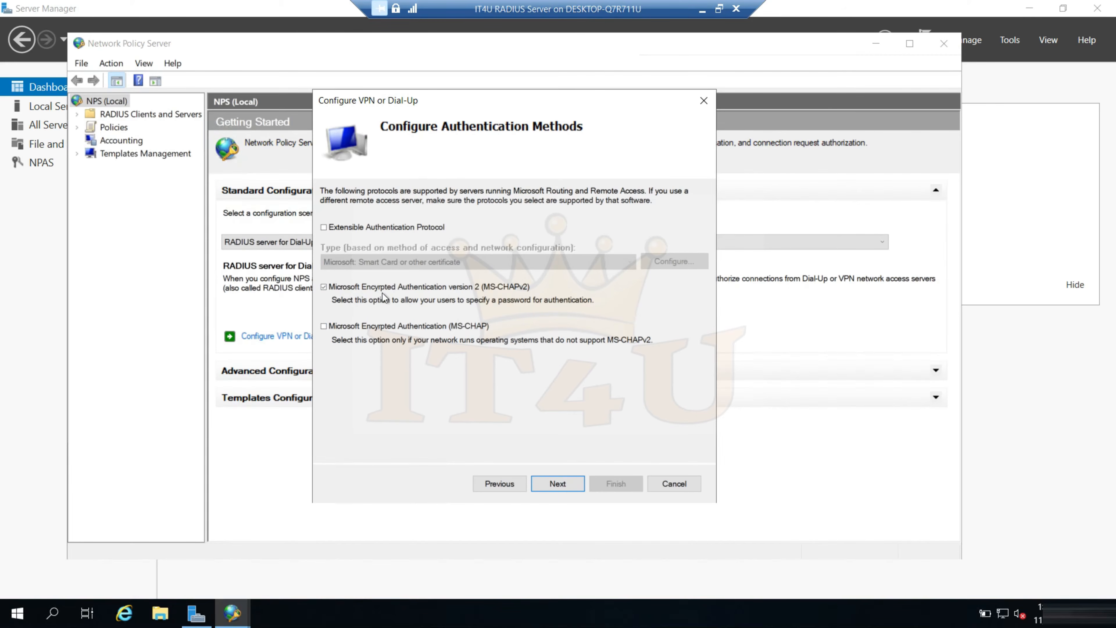
pyautogui.click(558, 485)
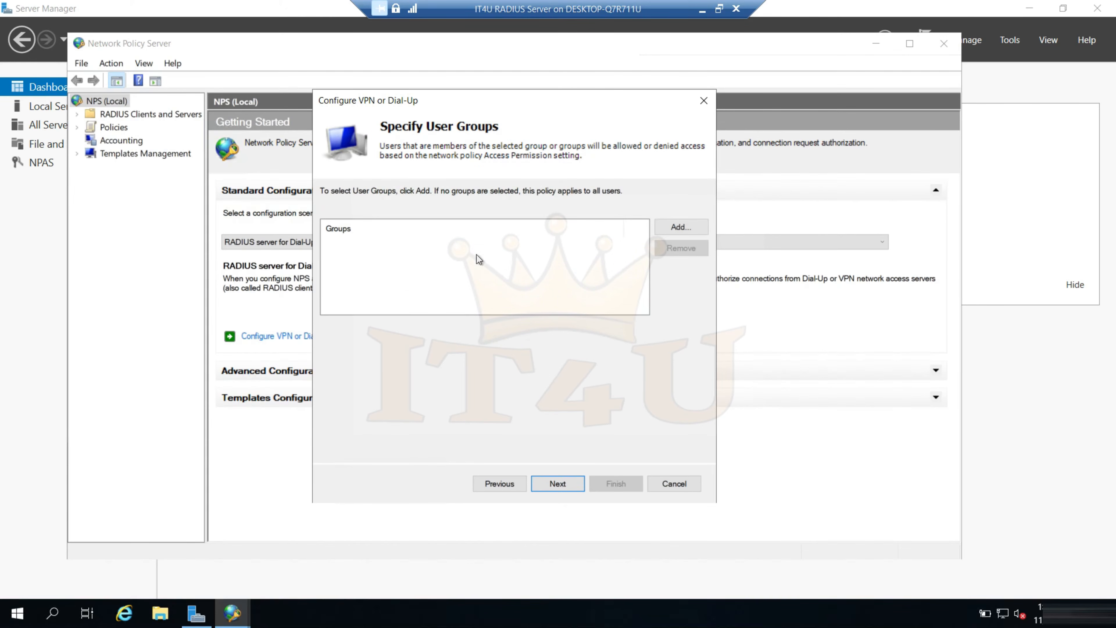
# Add the VPN_Users group from the IT4U domain as the user group for the VPN policy
pyautogui.click(682, 228)
pyautogui.write('VPN')
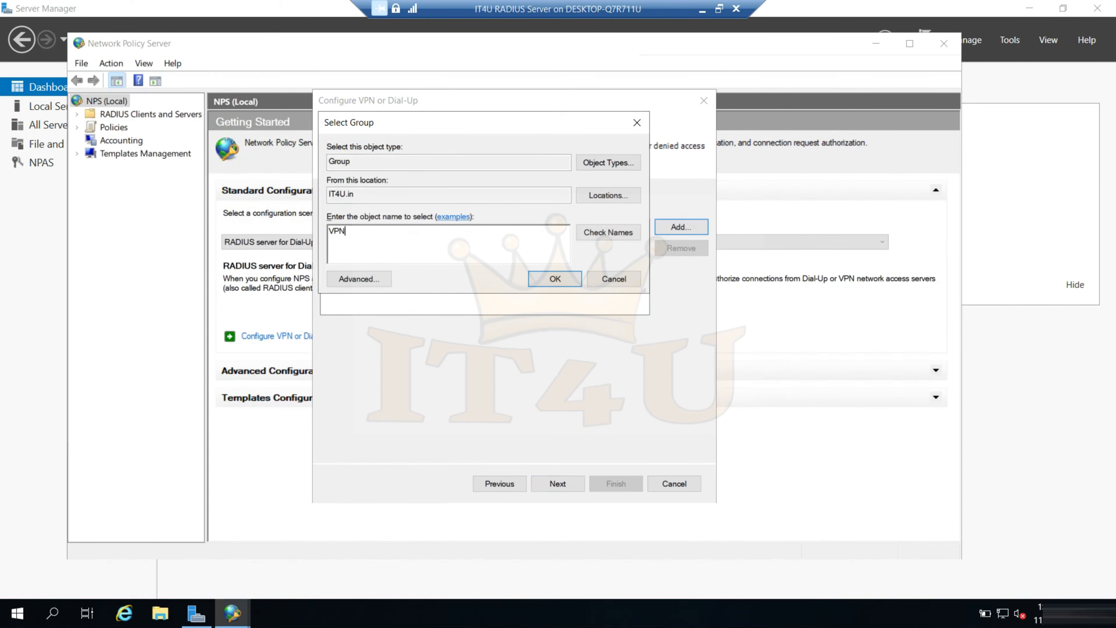
pyautogui.click(604, 232)
pyautogui.click(553, 280)
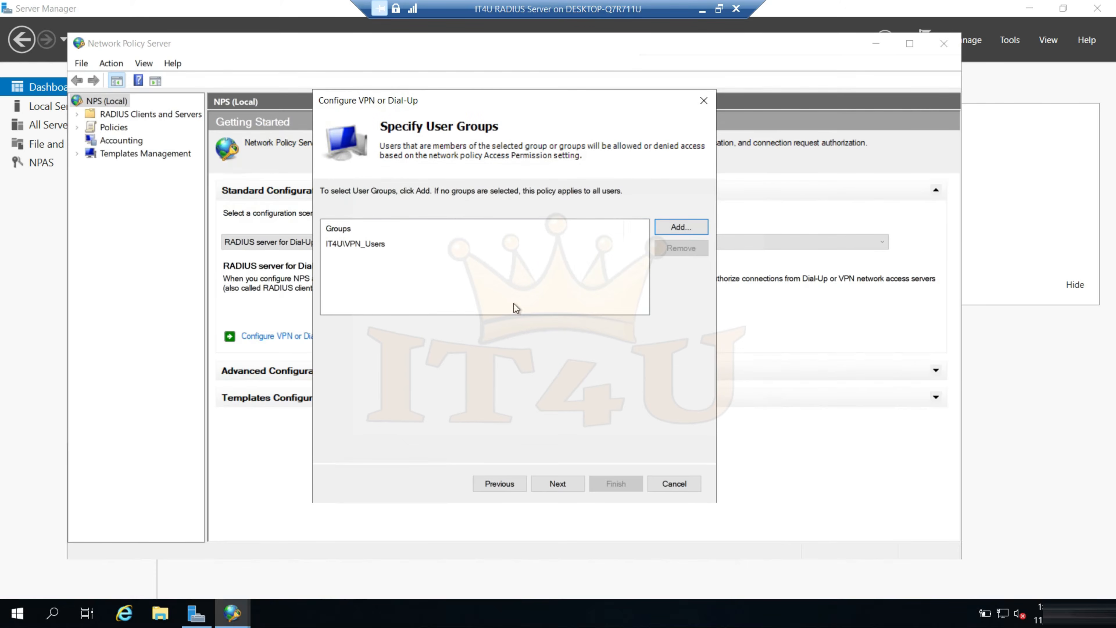
pyautogui.click(563, 483)
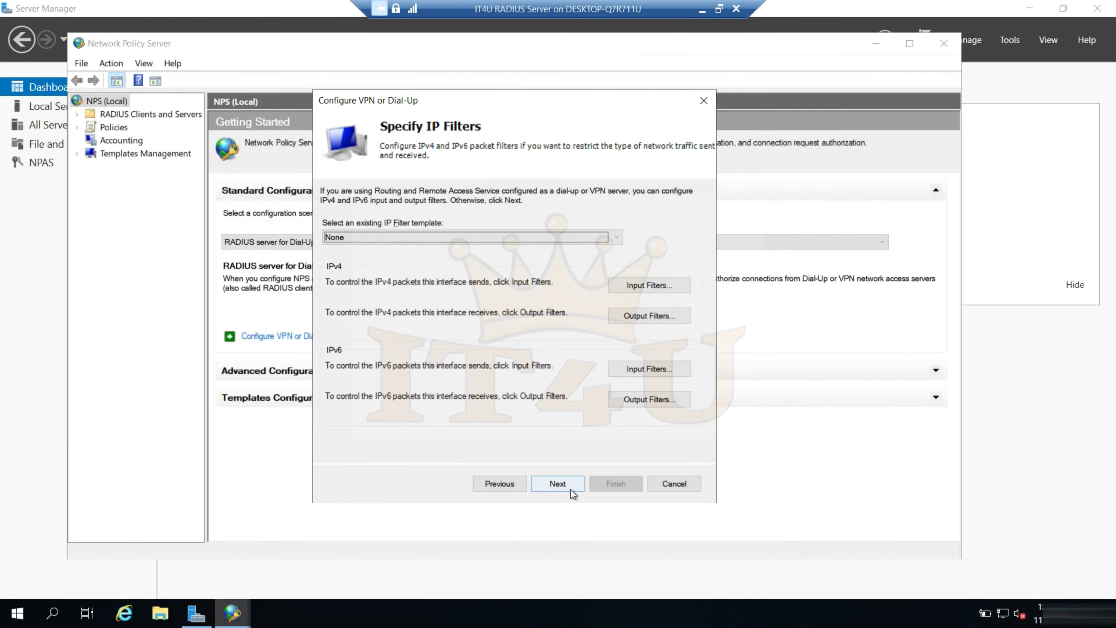
# Accept the default IP filters and encryption settings, leave the realm name blank, and finish the VPN configuration wizard
pyautogui.click(561, 486)
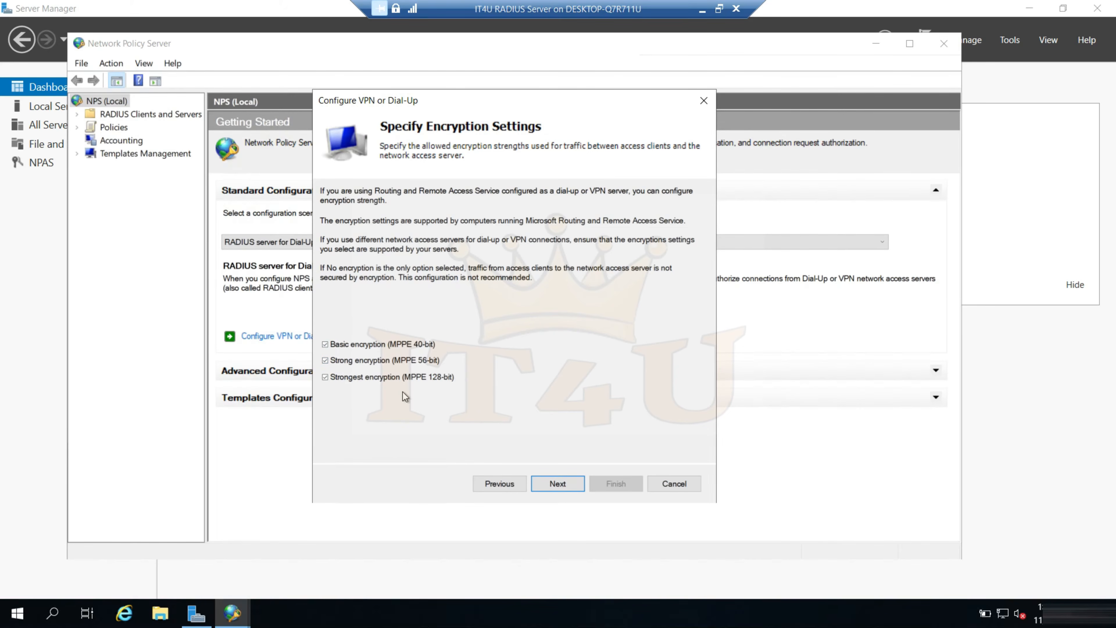
pyautogui.click(557, 483)
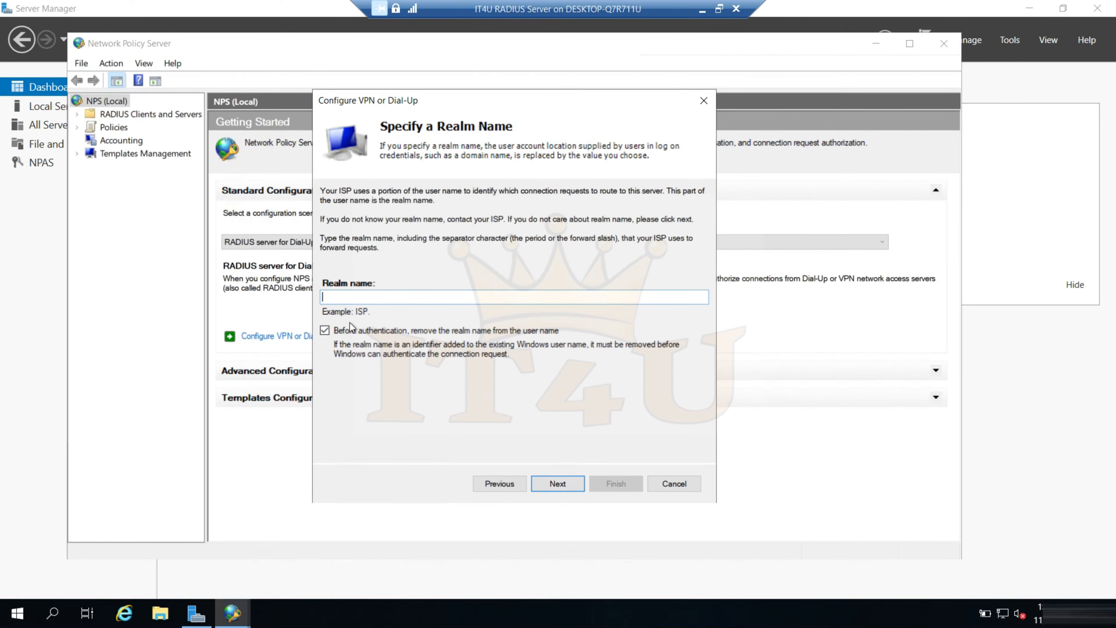
pyautogui.click(566, 482)
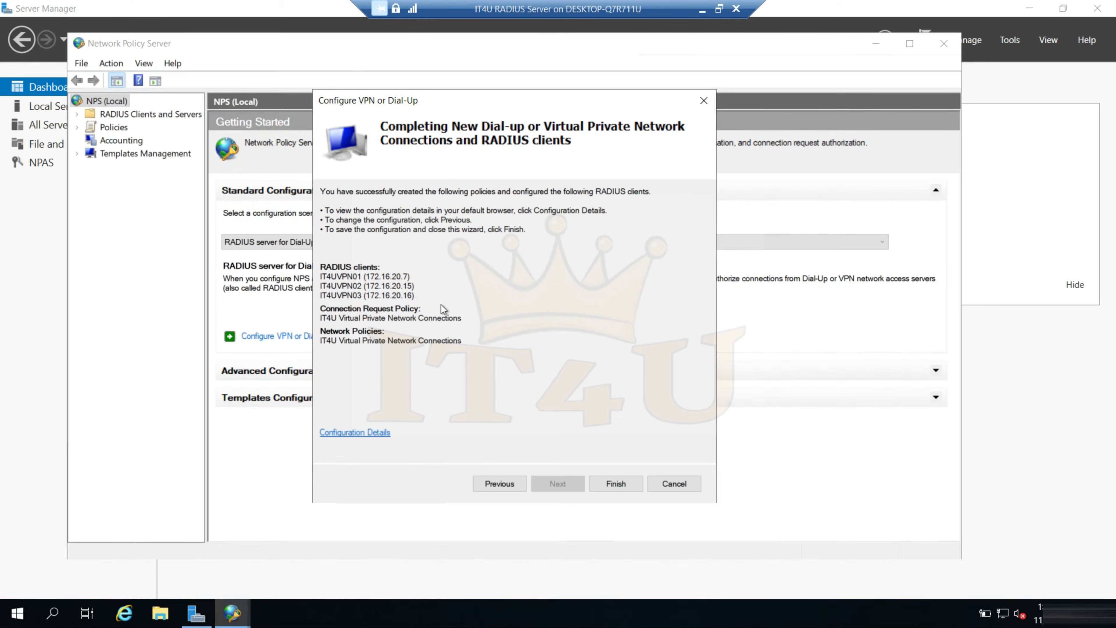
pyautogui.click(614, 485)
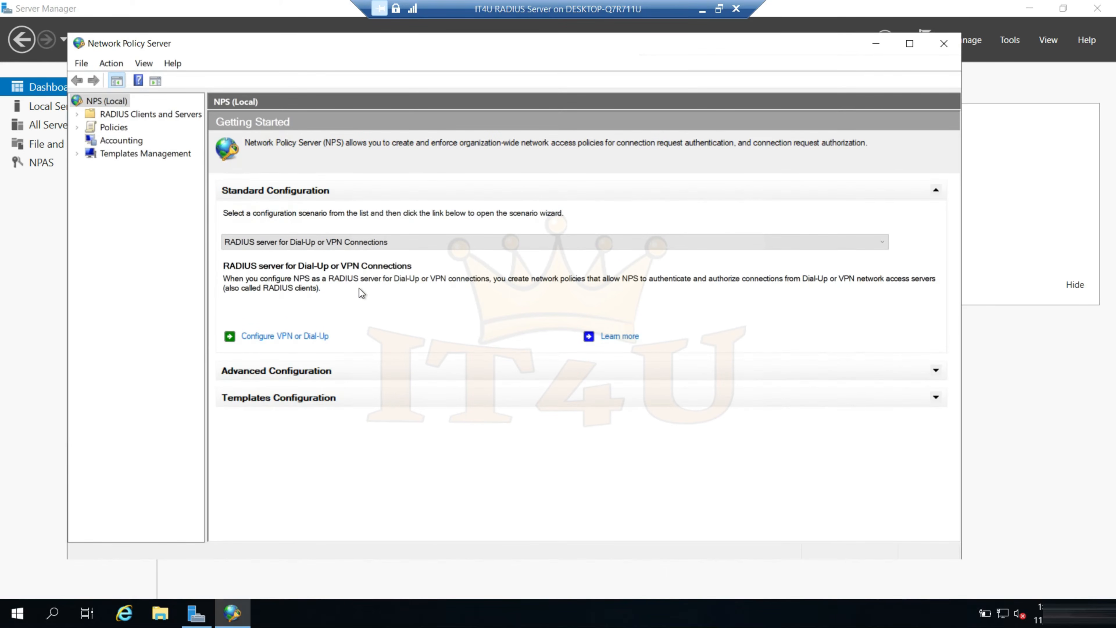
# Open the IT4U Virtual Private Network Connections network policy, and review its network access server types and conditions
pyautogui.click(77, 128)
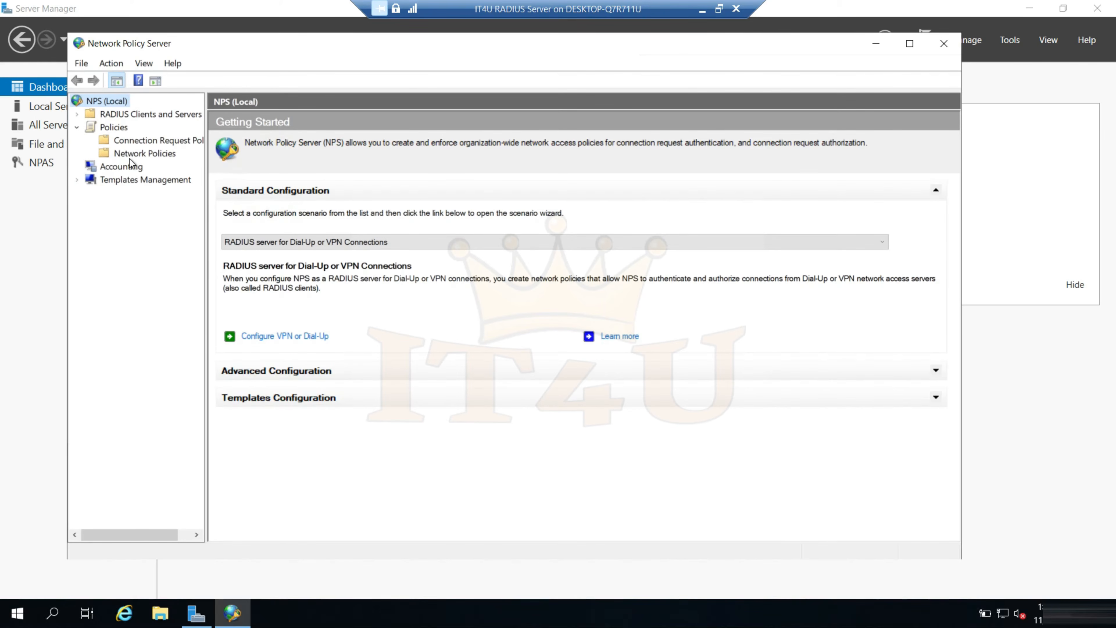
pyautogui.click(137, 153)
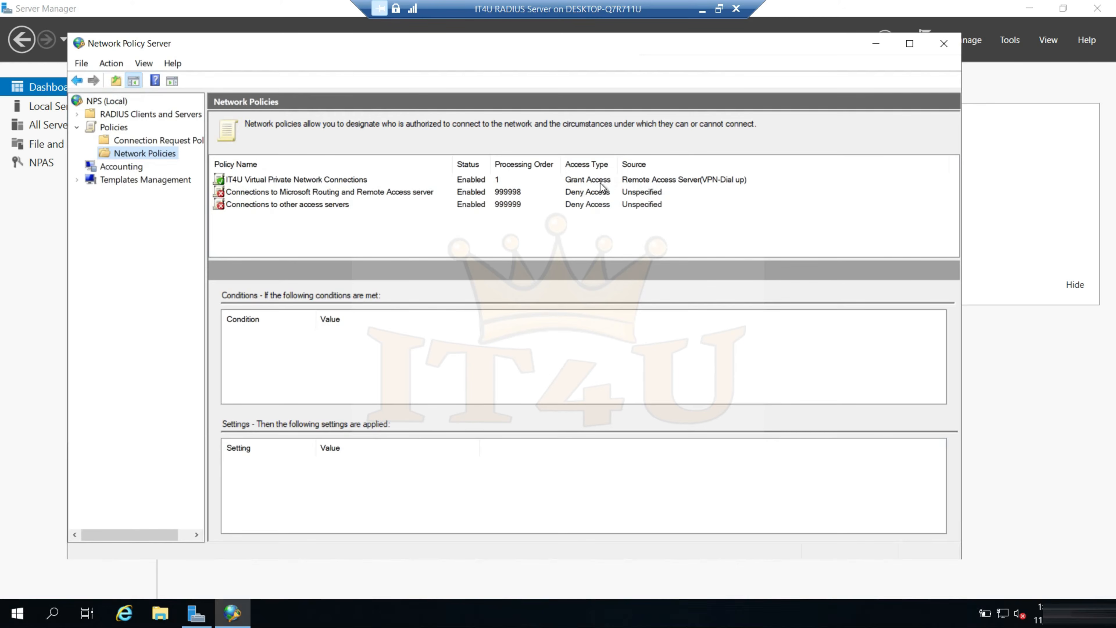
pyautogui.doubleClick(316, 180)
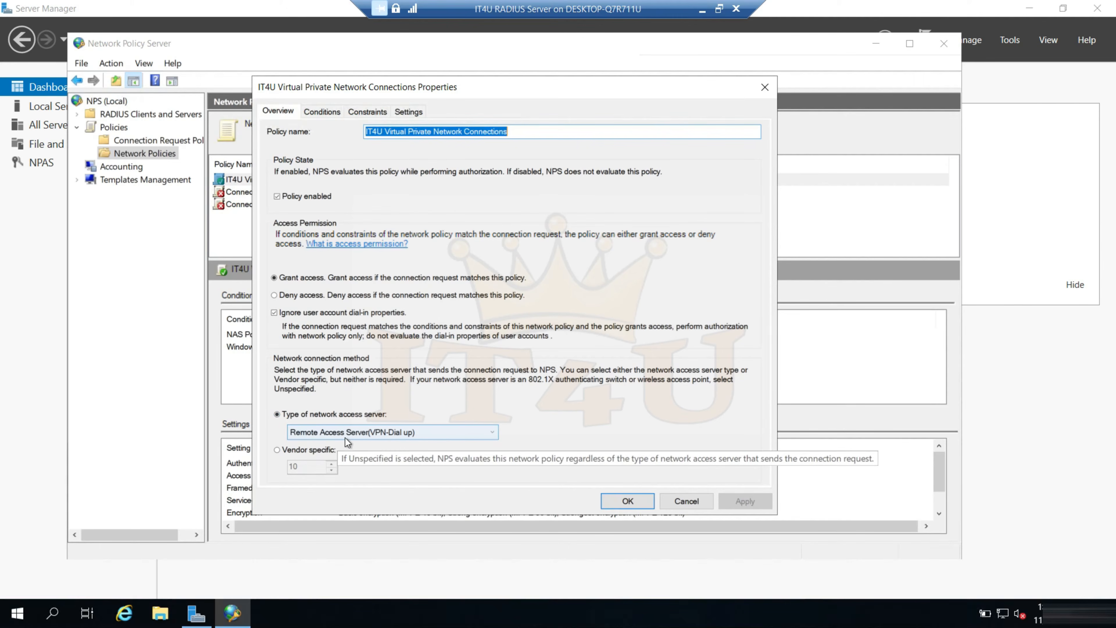
pyautogui.click(472, 432)
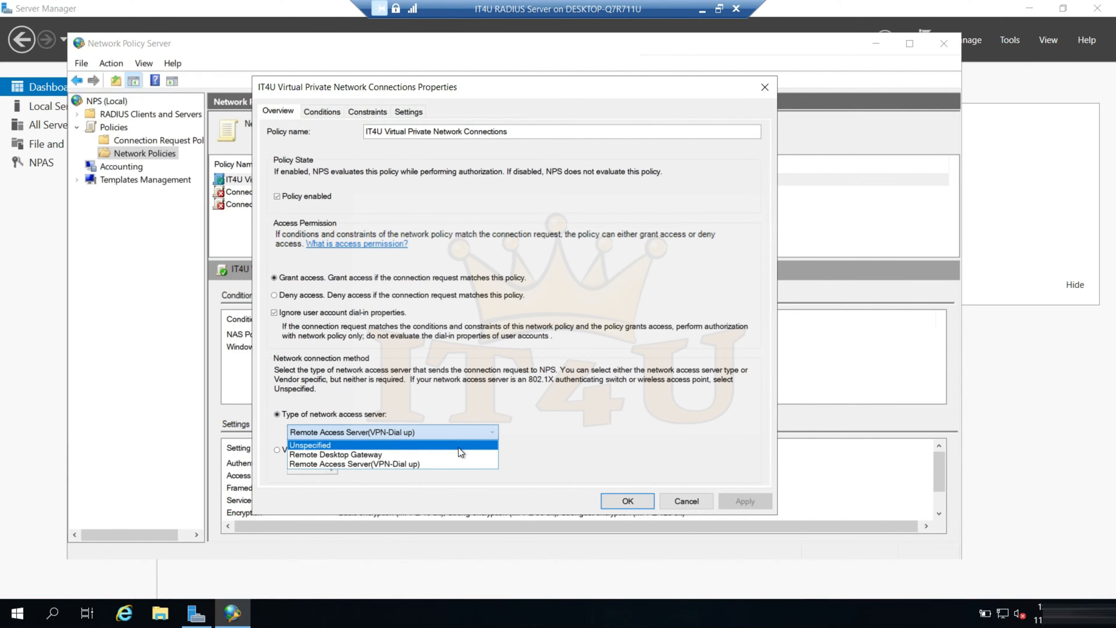
pyautogui.click(554, 434)
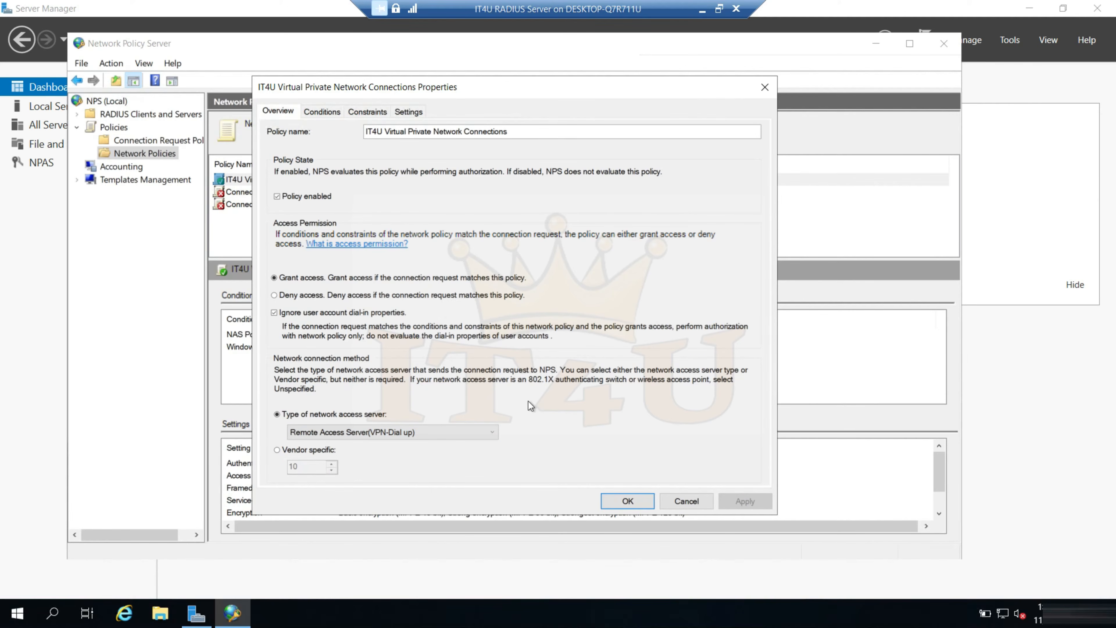
pyautogui.click(314, 111)
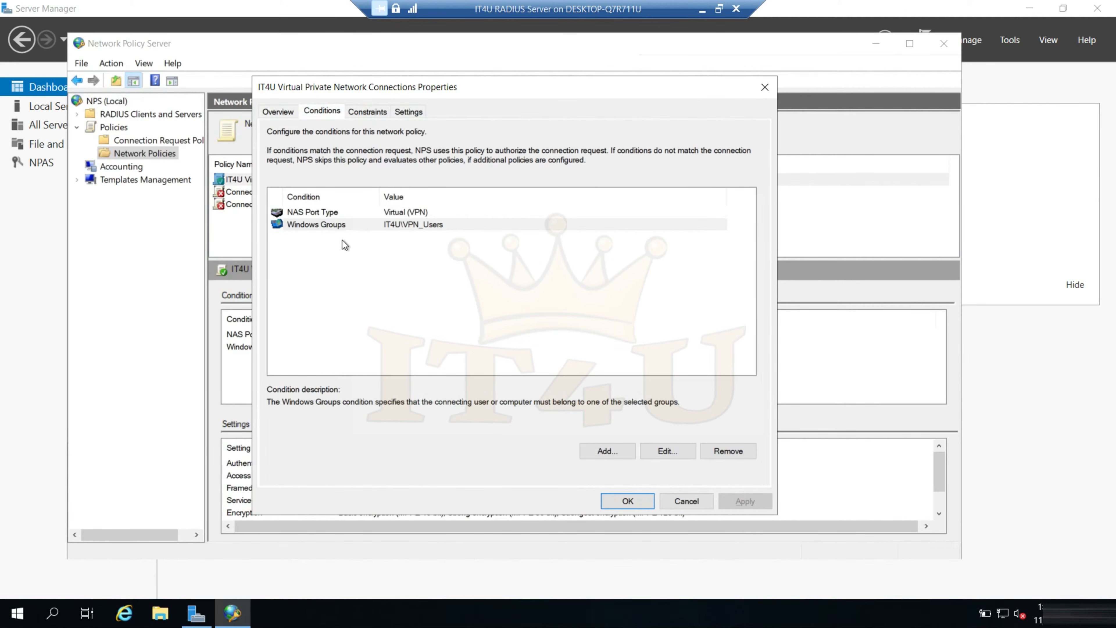
pyautogui.click(339, 226)
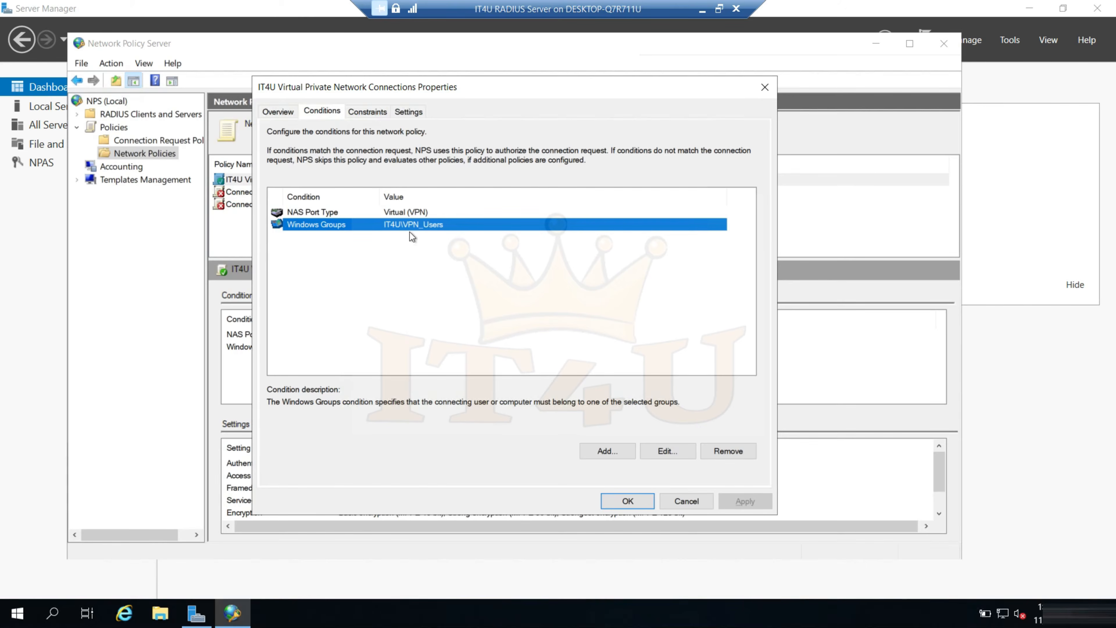
# Examine the policy's constraints, covering authentication methods, idle and session timeouts, called station ID, day and time restrictions, and NAS port type
pyautogui.click(375, 113)
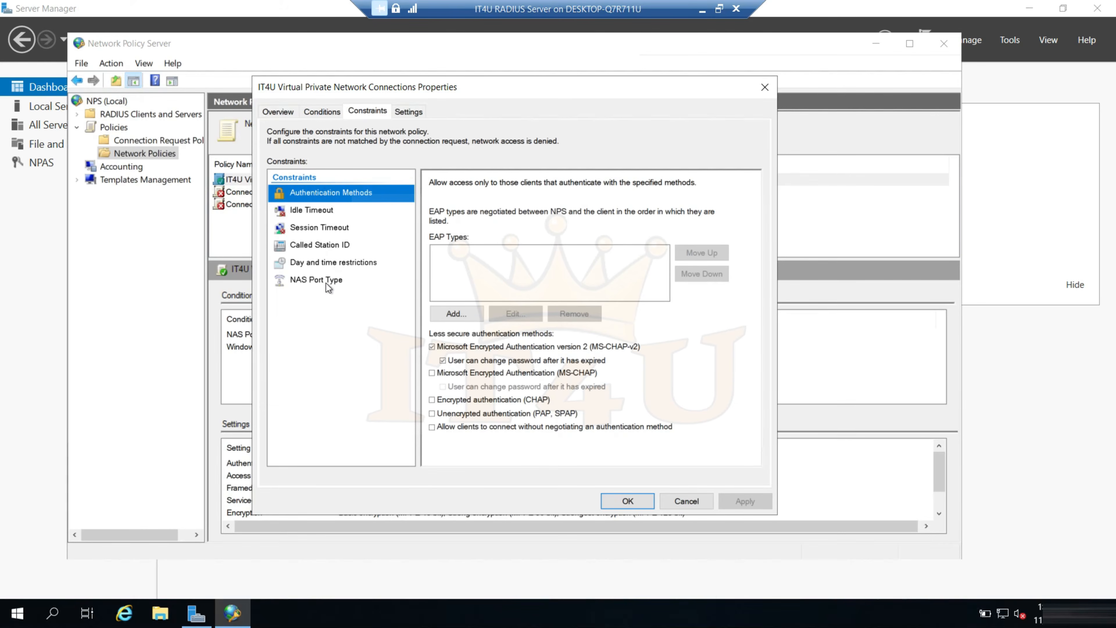
pyautogui.click(321, 211)
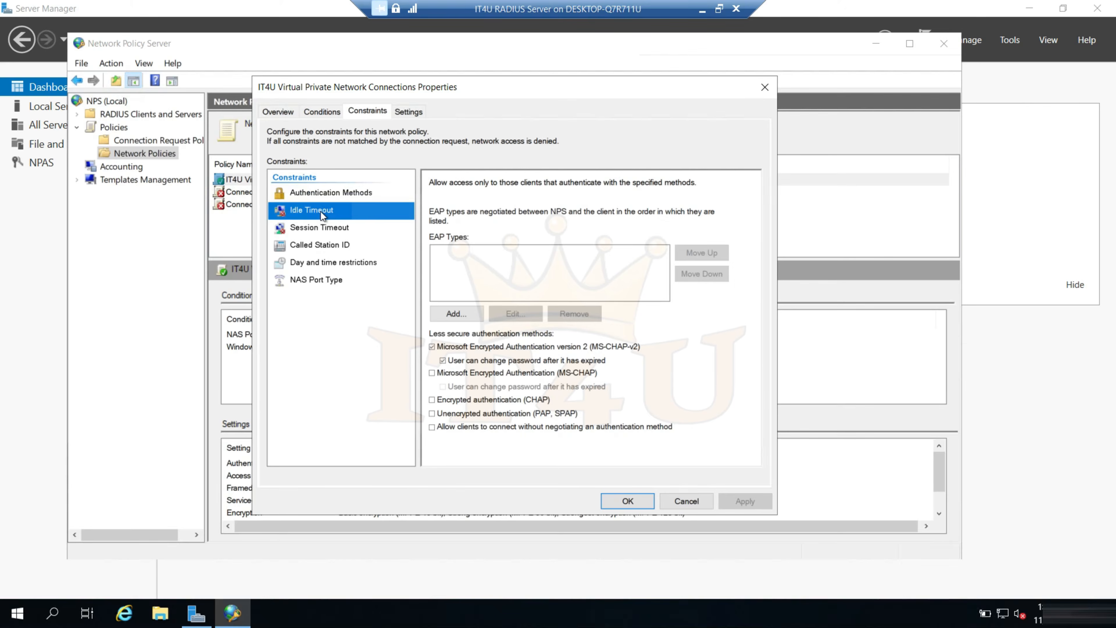
pyautogui.click(320, 231)
pyautogui.click(323, 248)
pyautogui.click(328, 264)
pyautogui.click(325, 281)
pyautogui.click(324, 195)
pyautogui.click(327, 228)
pyautogui.click(326, 194)
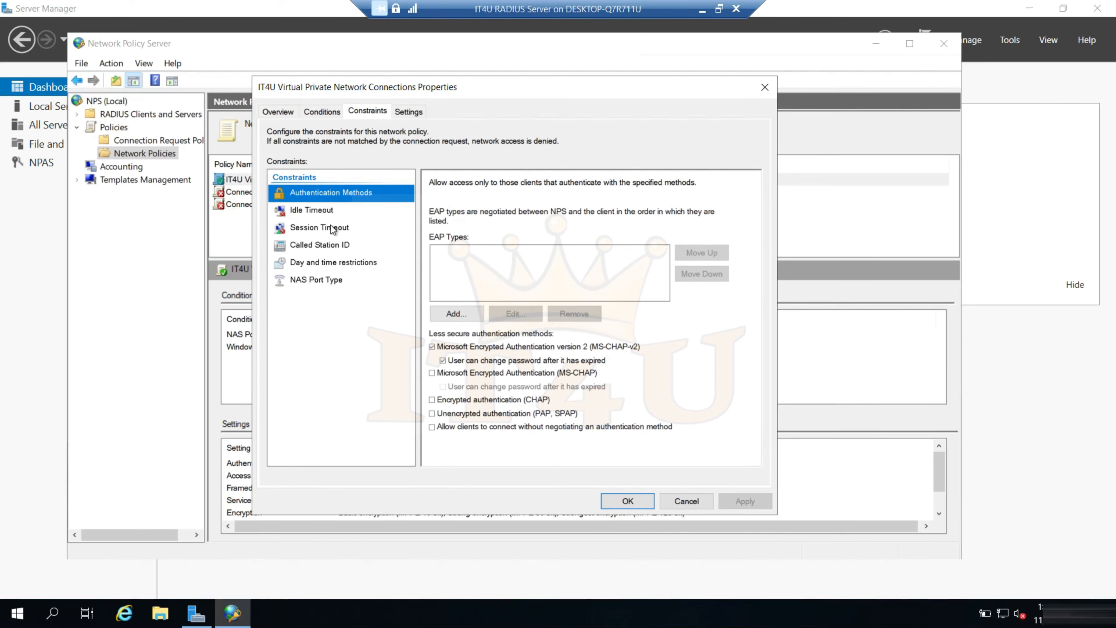
# Enable disconnection after a maximum session time of 1 minute in the policy's session timeout constraint, and apply the change
pyautogui.click(314, 231)
pyautogui.click(432, 212)
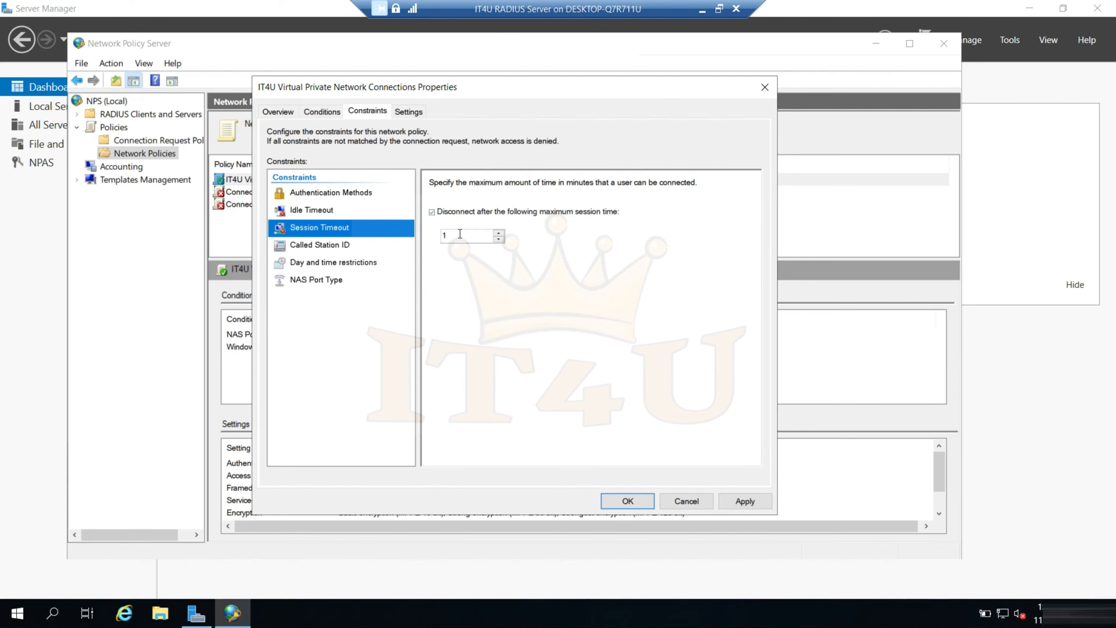
pyautogui.click(737, 501)
pyautogui.click(628, 501)
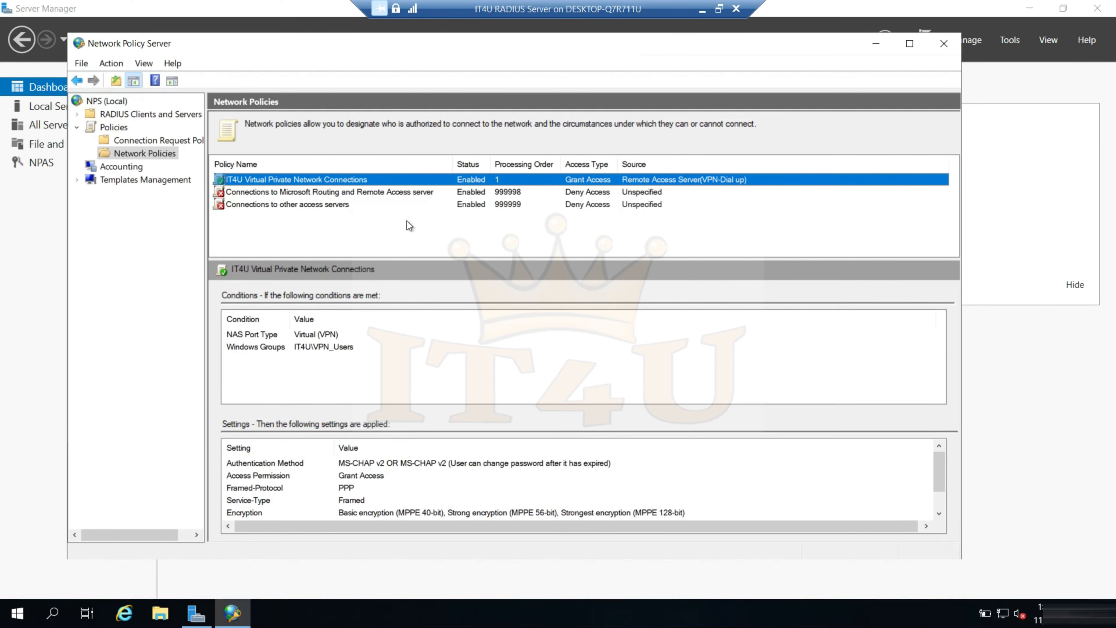
# Switch from the IT4U RADIUS Server to the VPN Server virtual machine running Routing and Remote Access
pyautogui.click(702, 8)
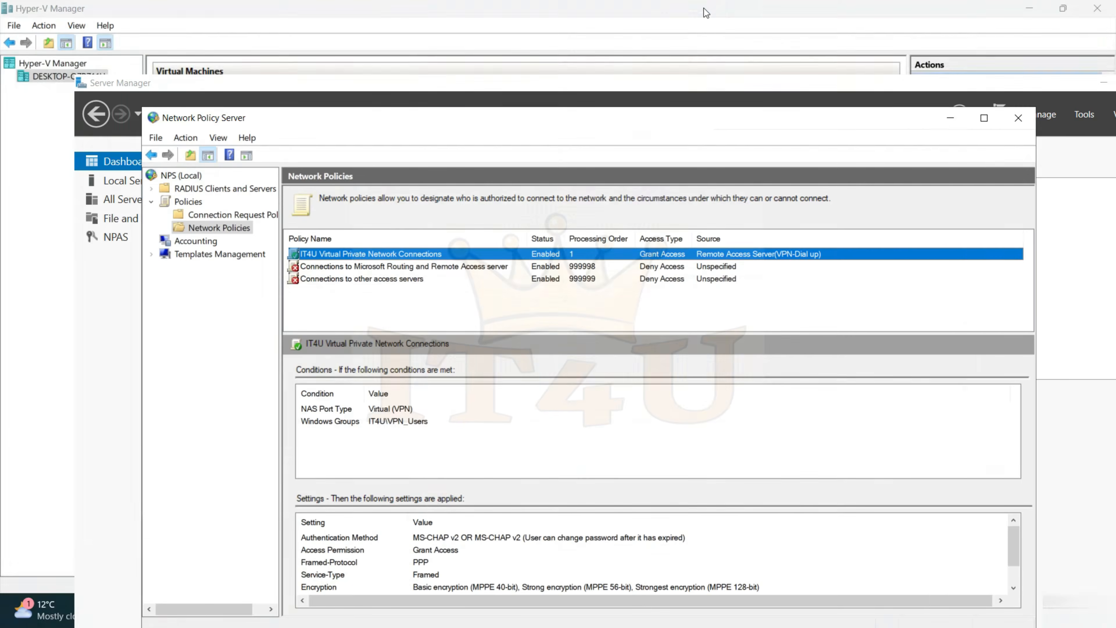
pyautogui.doubleClick(219, 178)
pyautogui.doubleClick(455, 84)
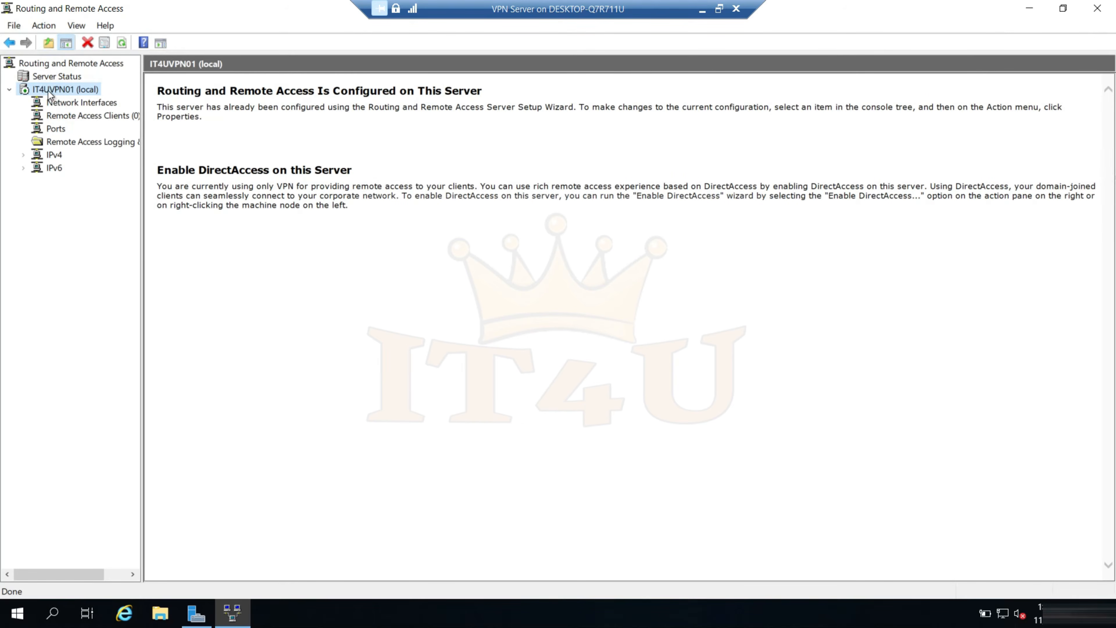
# Set the authentication provider in the security properties of IT4UVPN01 to RADIUS Authentication
pyautogui.rightClick(65, 94)
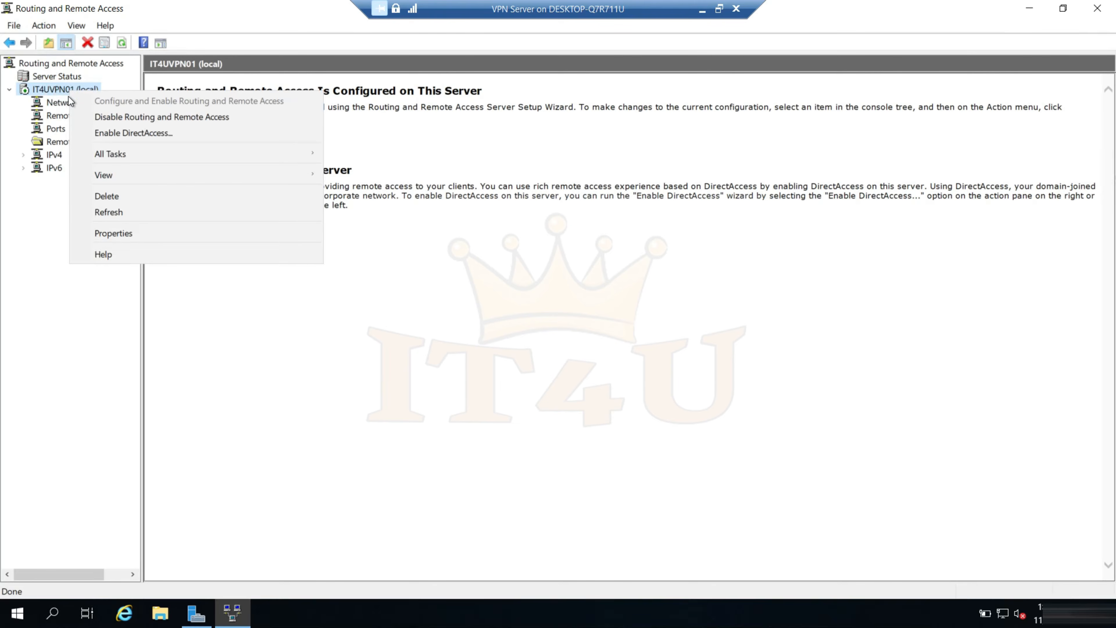
pyautogui.click(116, 238)
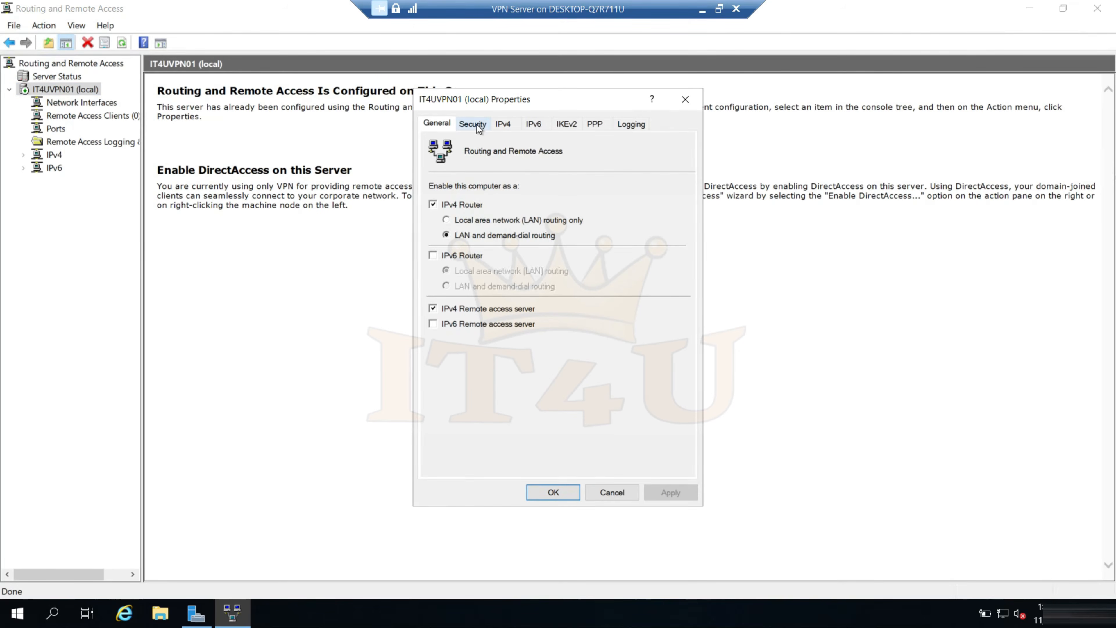
pyautogui.click(476, 124)
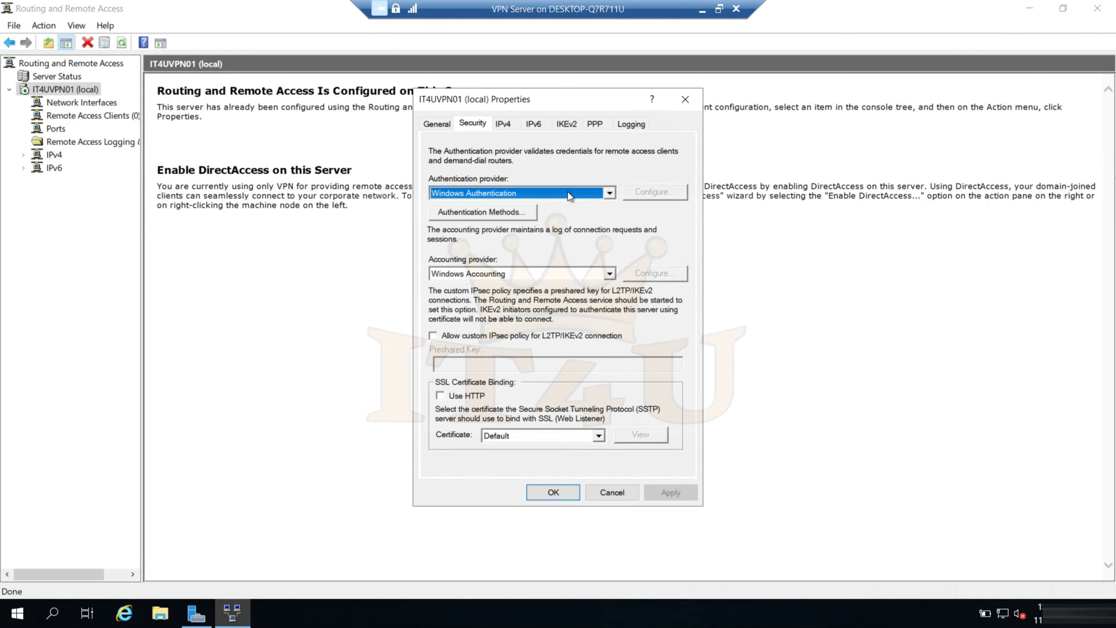
pyautogui.click(609, 194)
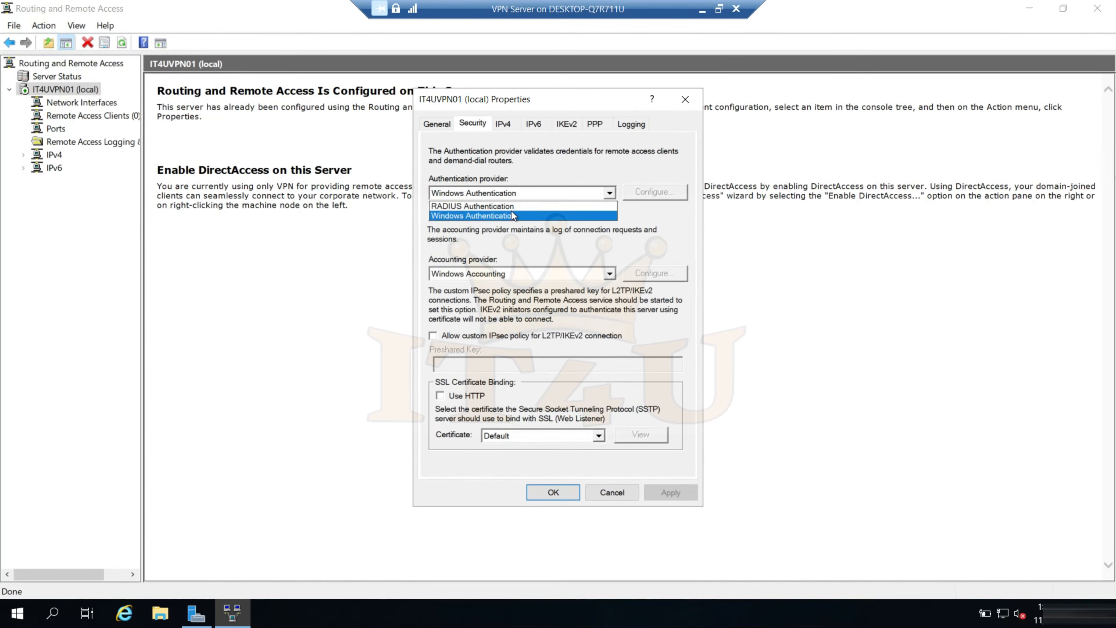
pyautogui.click(502, 206)
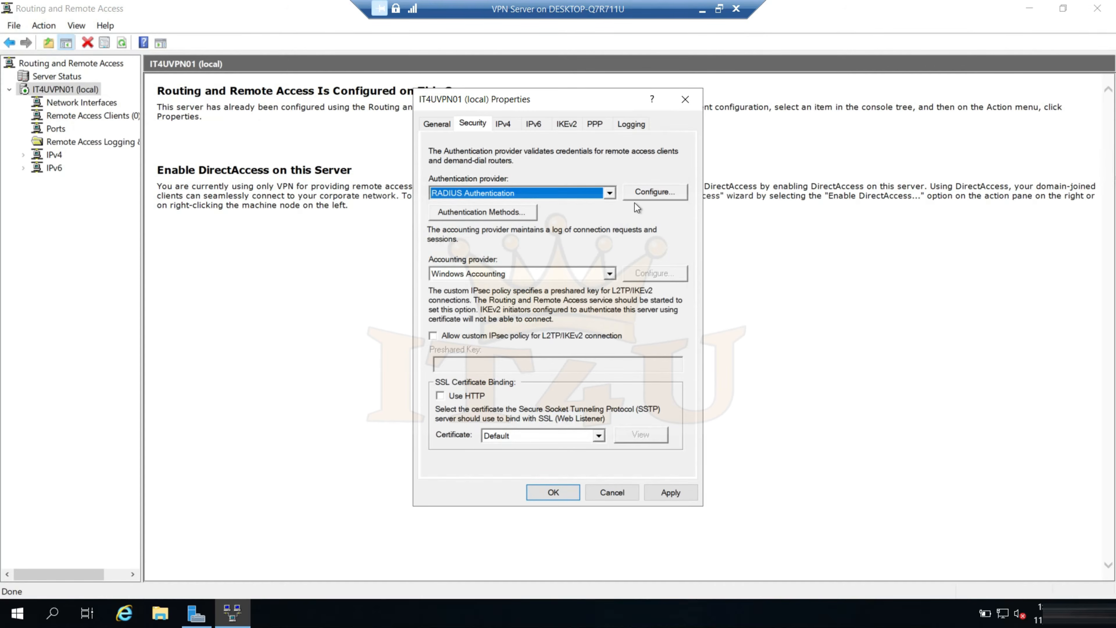
# Open a new RADIUS authentication server entry for IT4UVPN01, and look up the computer name on the IT4U RADIUS Server virtual machine
pyautogui.click(652, 196)
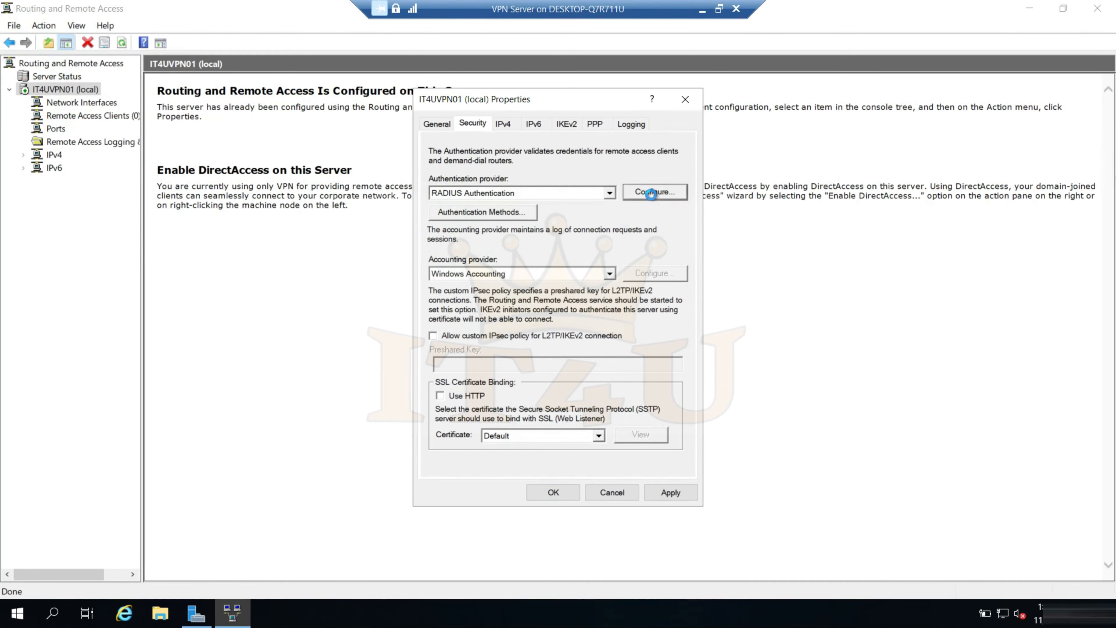
pyautogui.click(540, 379)
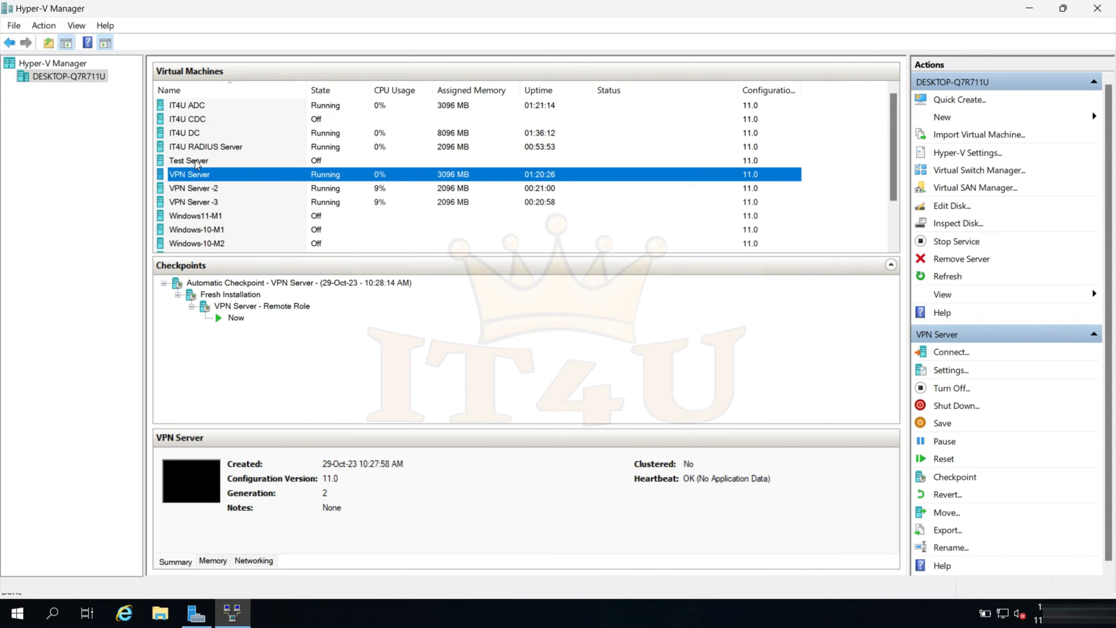
pyautogui.click(213, 141)
pyautogui.rightClick(214, 147)
pyautogui.click(243, 153)
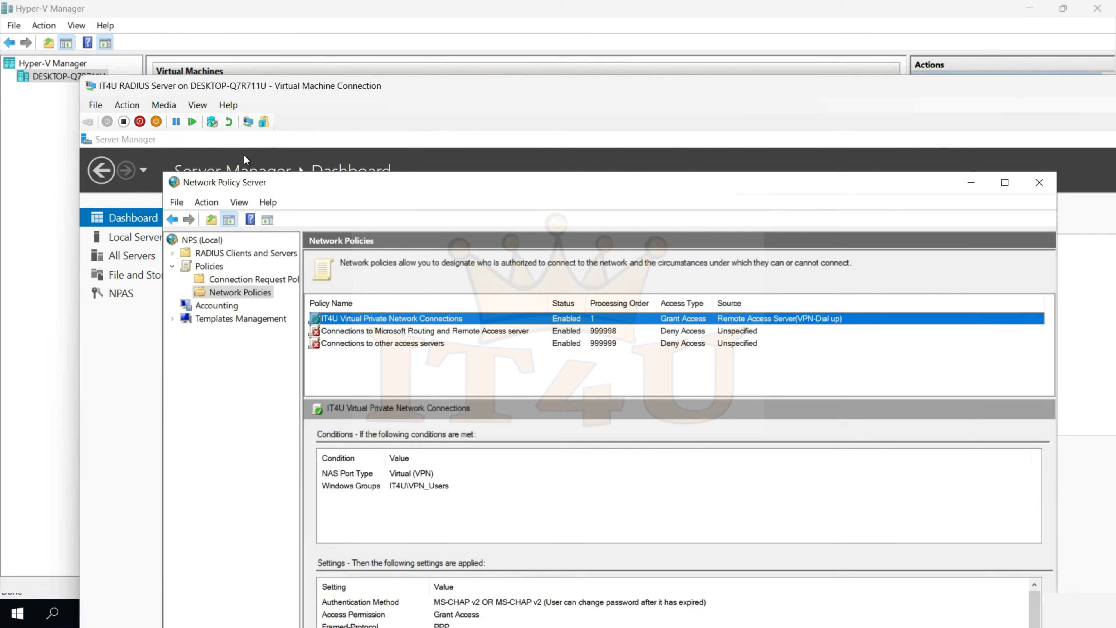
pyautogui.press('ctrl+alt+Break')
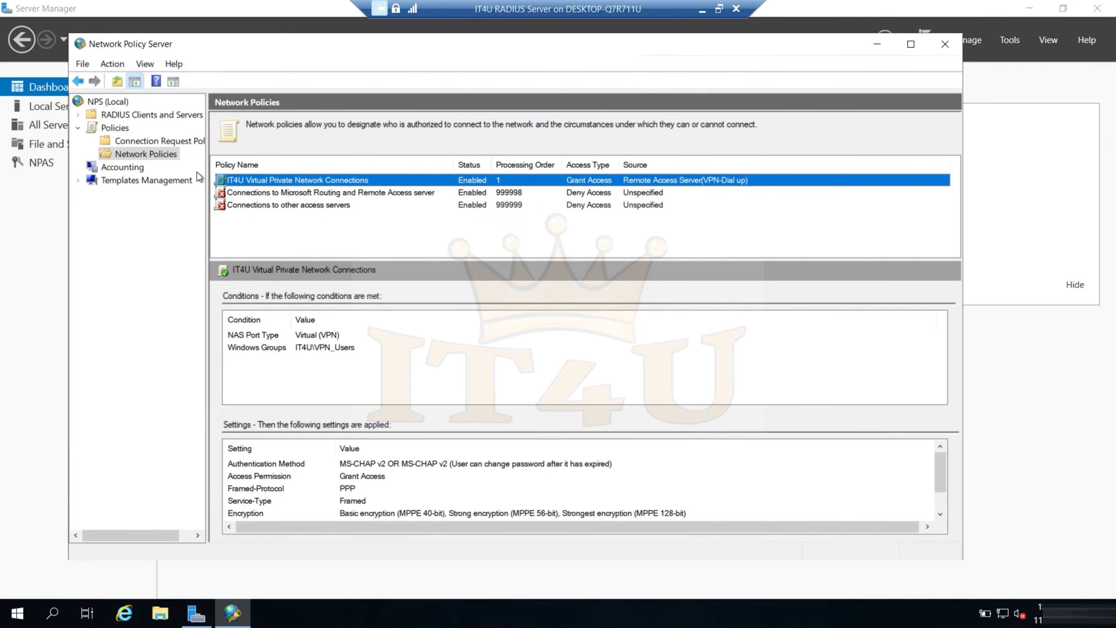
pyautogui.click(39, 203)
pyautogui.click(57, 106)
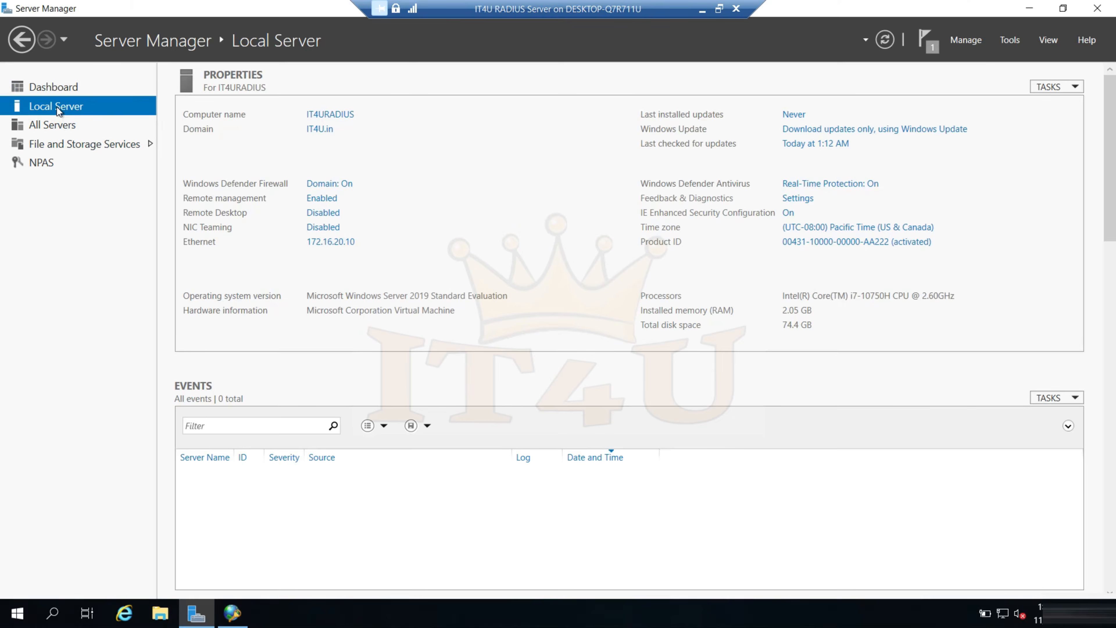
pyautogui.click(341, 115)
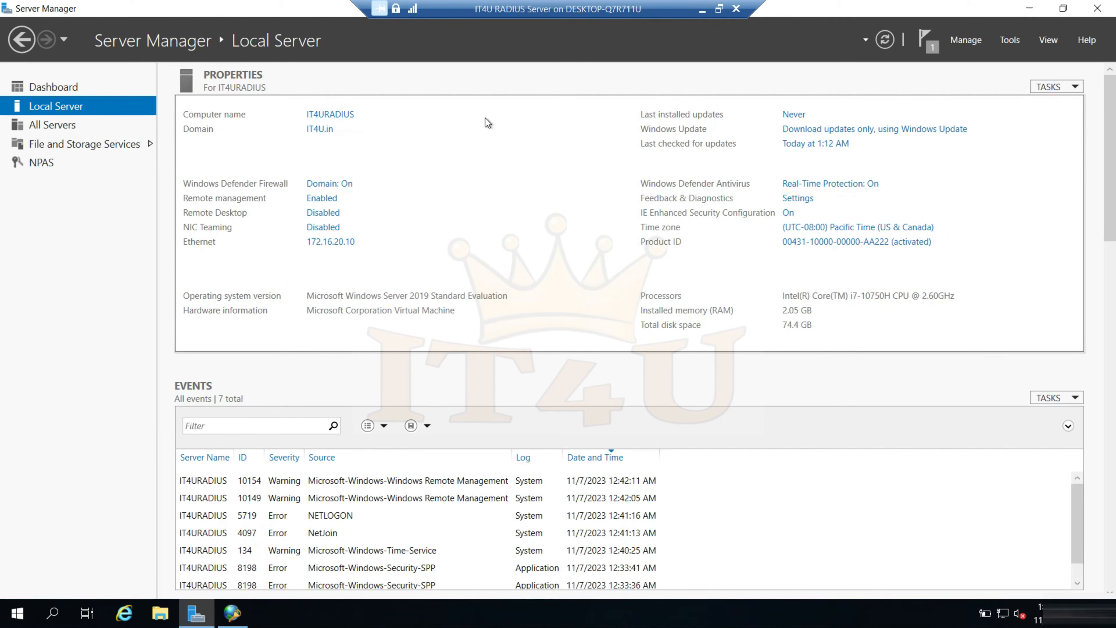
pyautogui.click(702, 10)
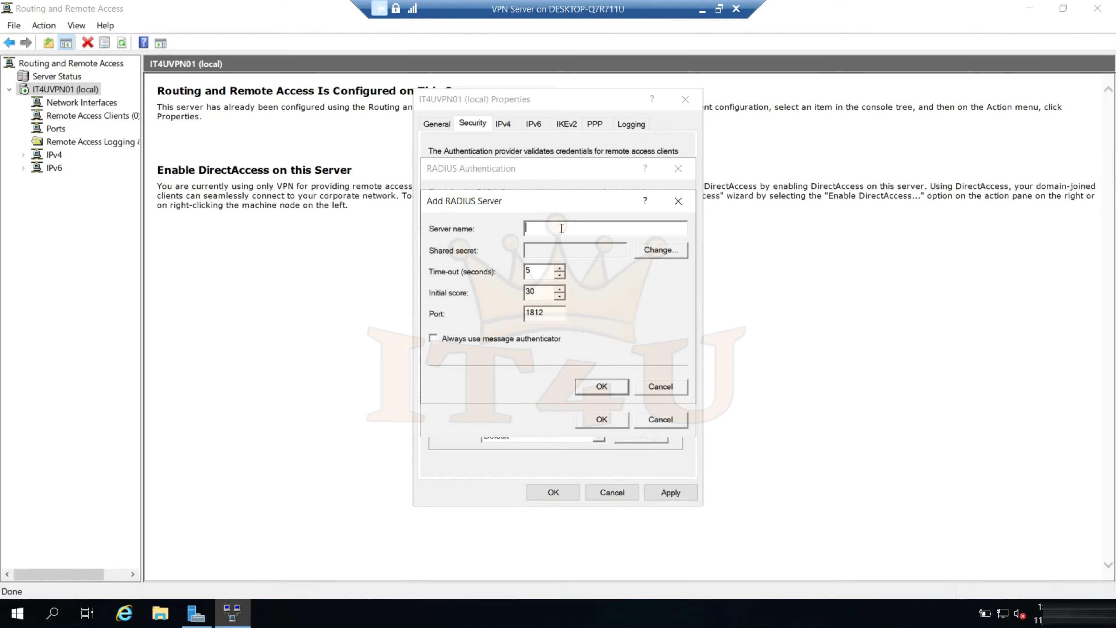
# Add IT4URADIUS as the RADIUS authentication server, entering and confirming its shared secret, and save the authentication server list
pyautogui.click(561, 229)
pyautogui.write('IT4URADIUS')
pyautogui.click(657, 252)
pyautogui.write('*********')
pyautogui.press('Tab')
pyautogui.write('*********')
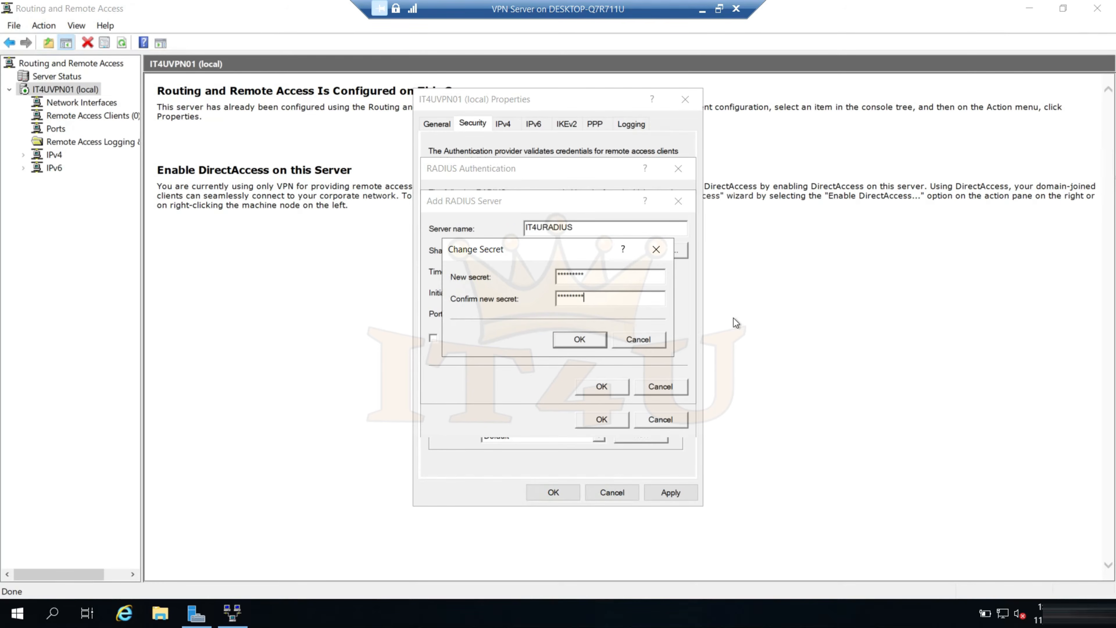
pyautogui.click(576, 340)
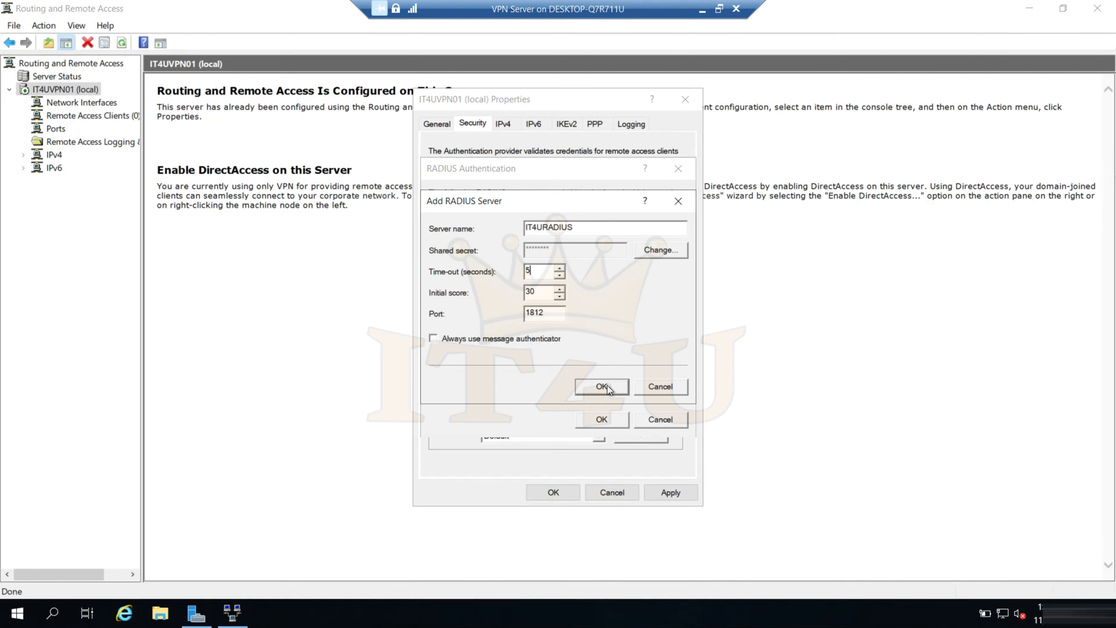
pyautogui.click(616, 387)
pyautogui.click(604, 420)
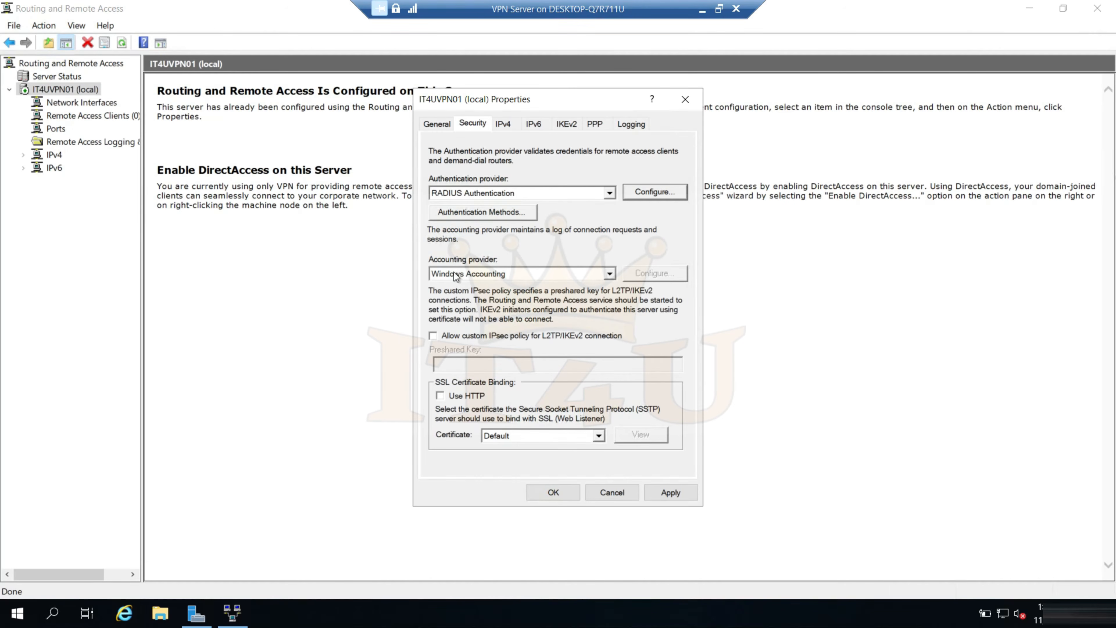
# Set the accounting provider of IT4UVPN01 to RADIUS Accounting and open its server configuration
pyautogui.click(611, 275)
pyautogui.click(563, 294)
pyautogui.click(649, 274)
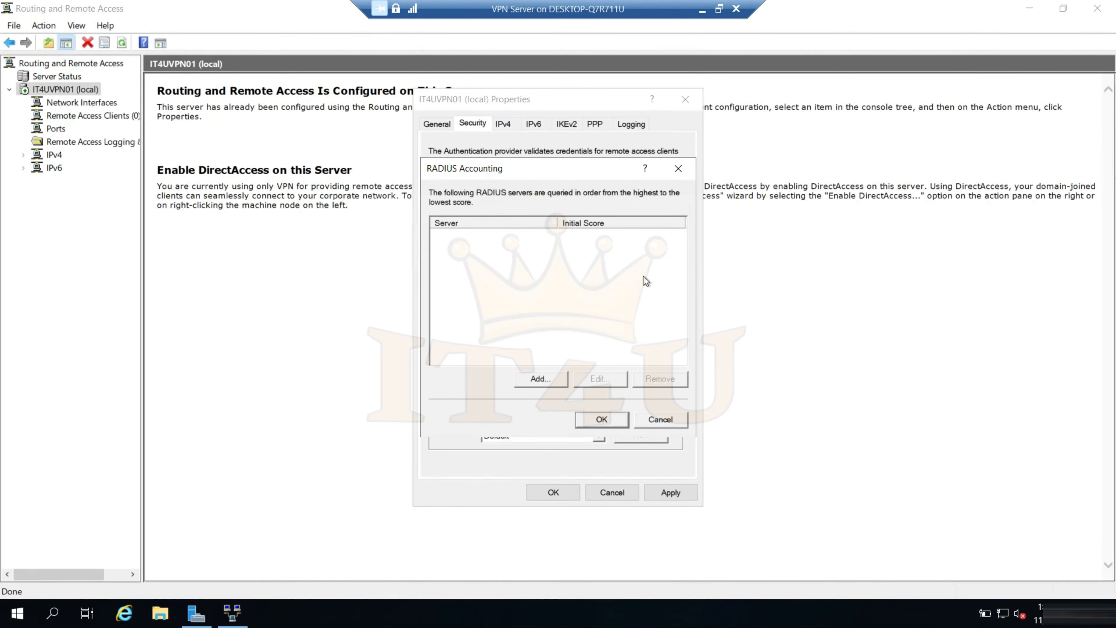
# Add IT4URADIUS as the RADIUS accounting server, entering and confirming its shared secret, and save the IT4UVPN01 properties
pyautogui.click(543, 378)
pyautogui.write('IT4URADIUS')
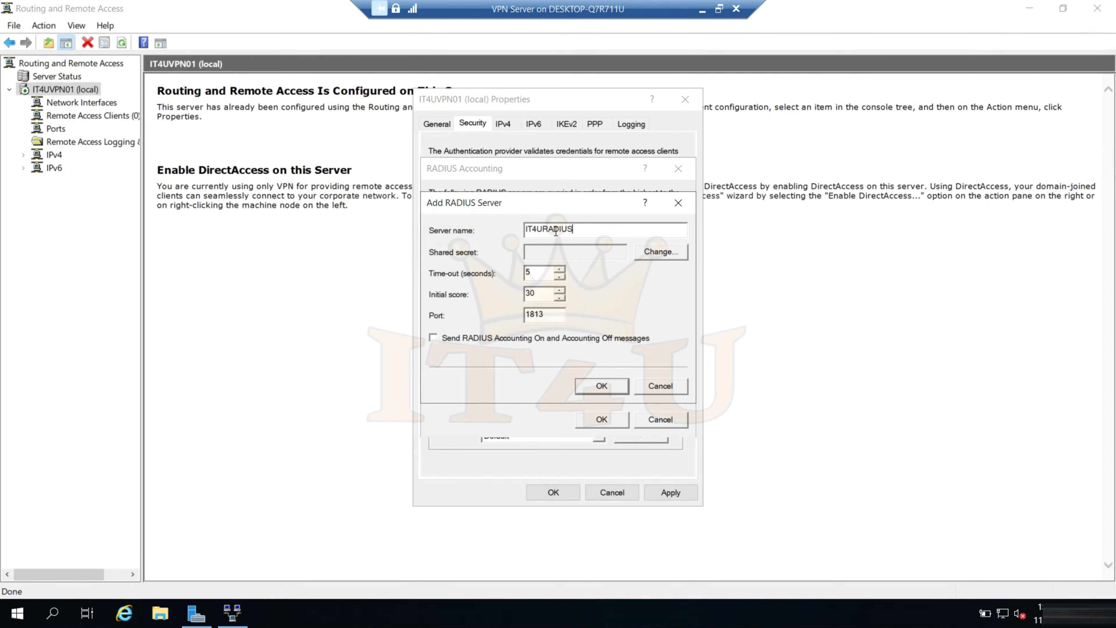
pyautogui.click(668, 249)
pyautogui.write('**********')
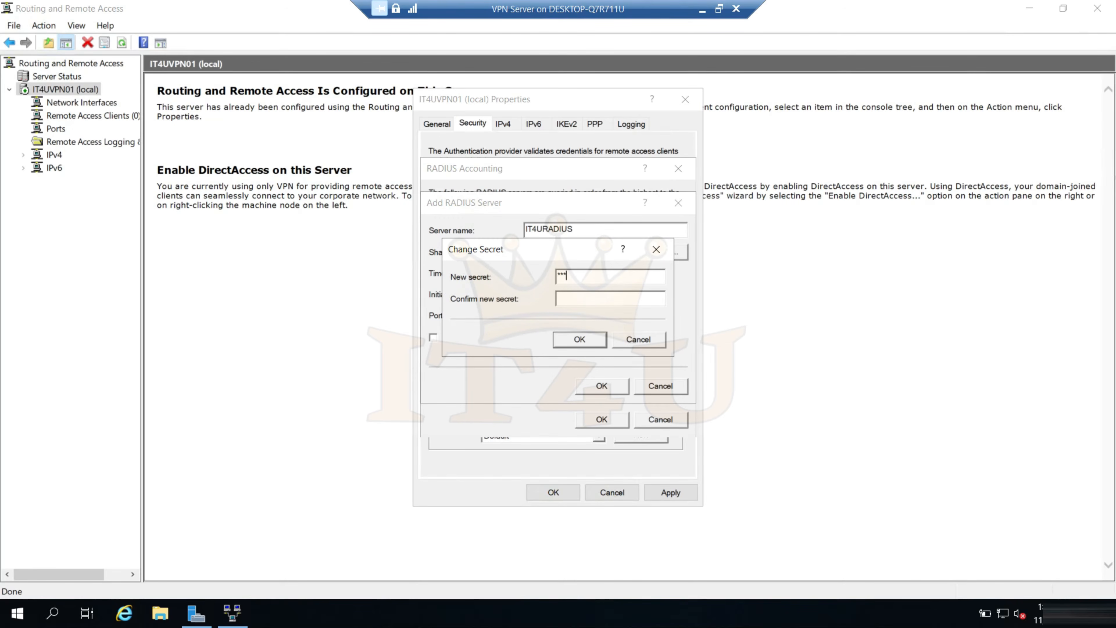
pyautogui.press('Tab')
pyautogui.write('**********')
pyautogui.click(577, 340)
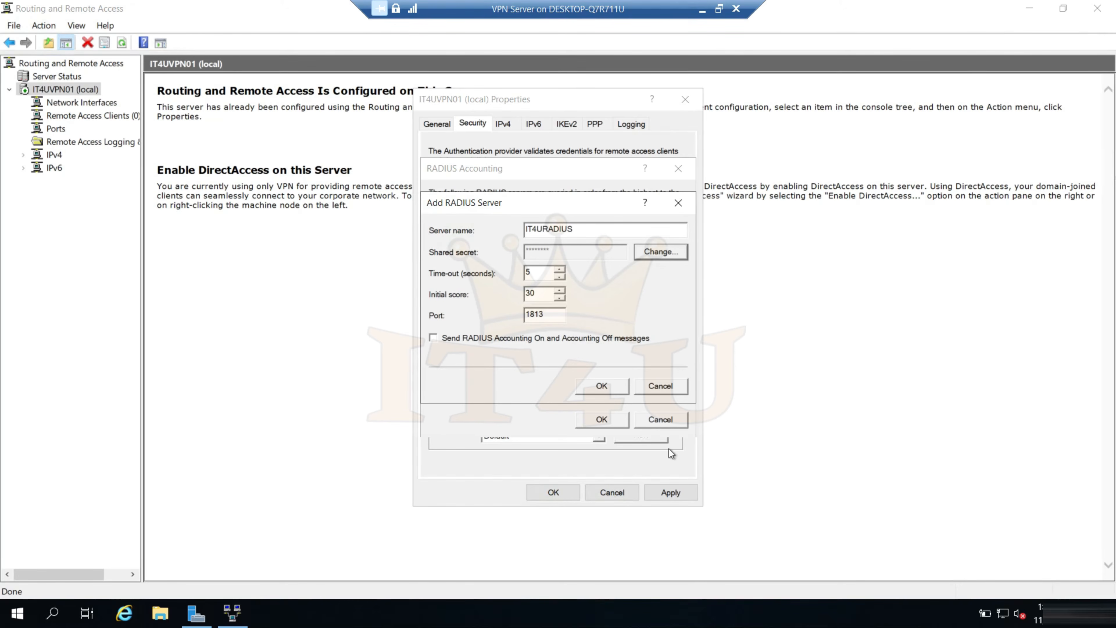
pyautogui.click(602, 387)
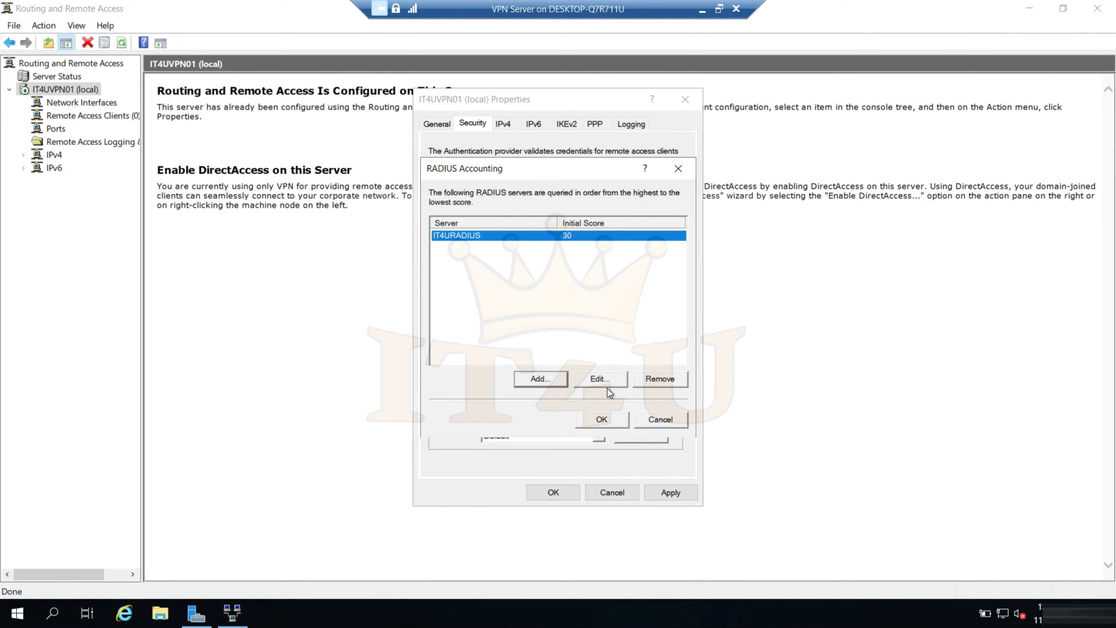
pyautogui.click(544, 329)
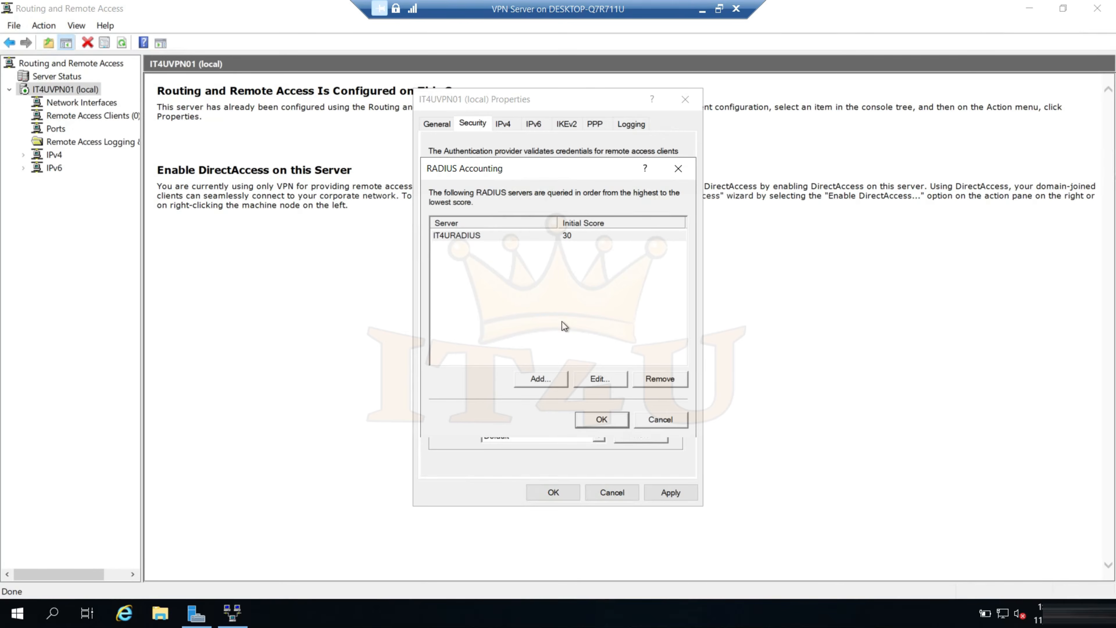
pyautogui.press('Return')
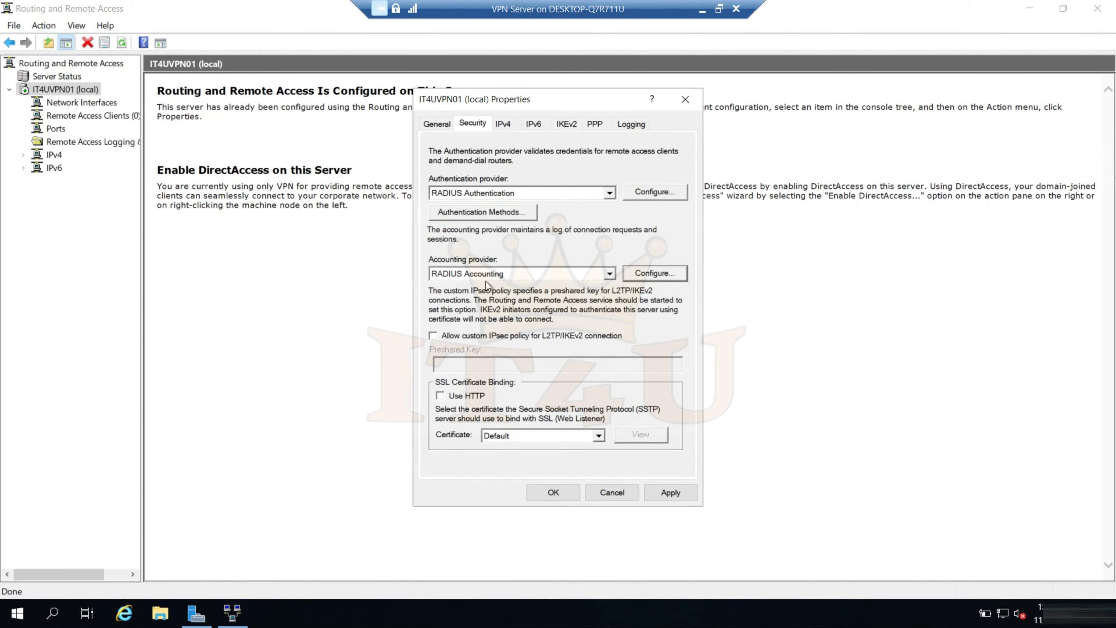
pyautogui.click(563, 494)
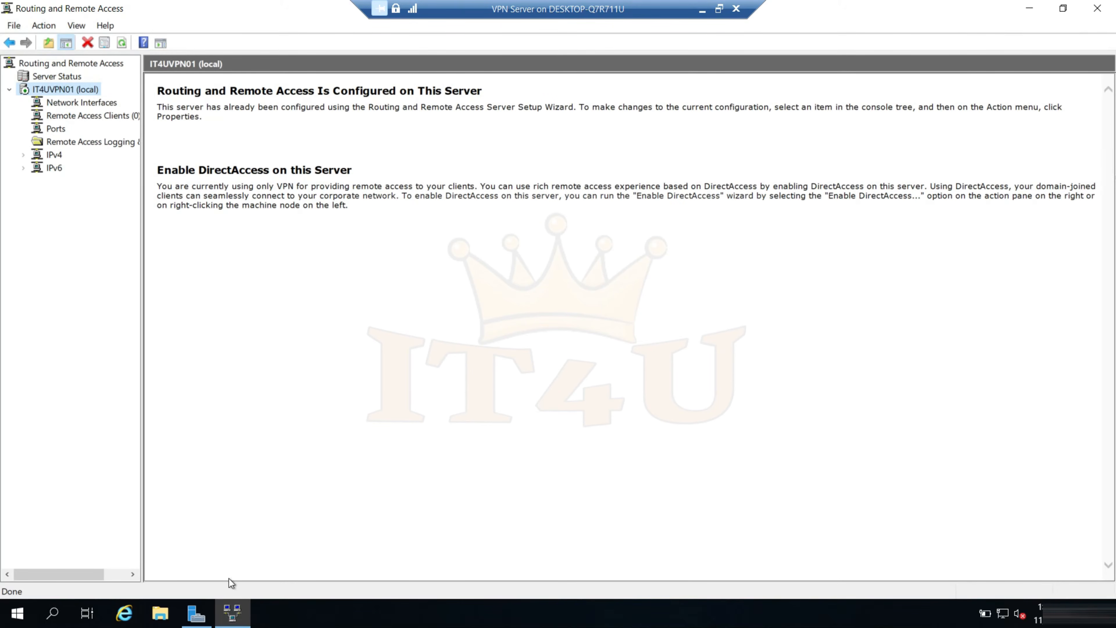
# Check the authentication and accounting providers in the security properties of IT4UVPN01
pyautogui.rightClick(70, 91)
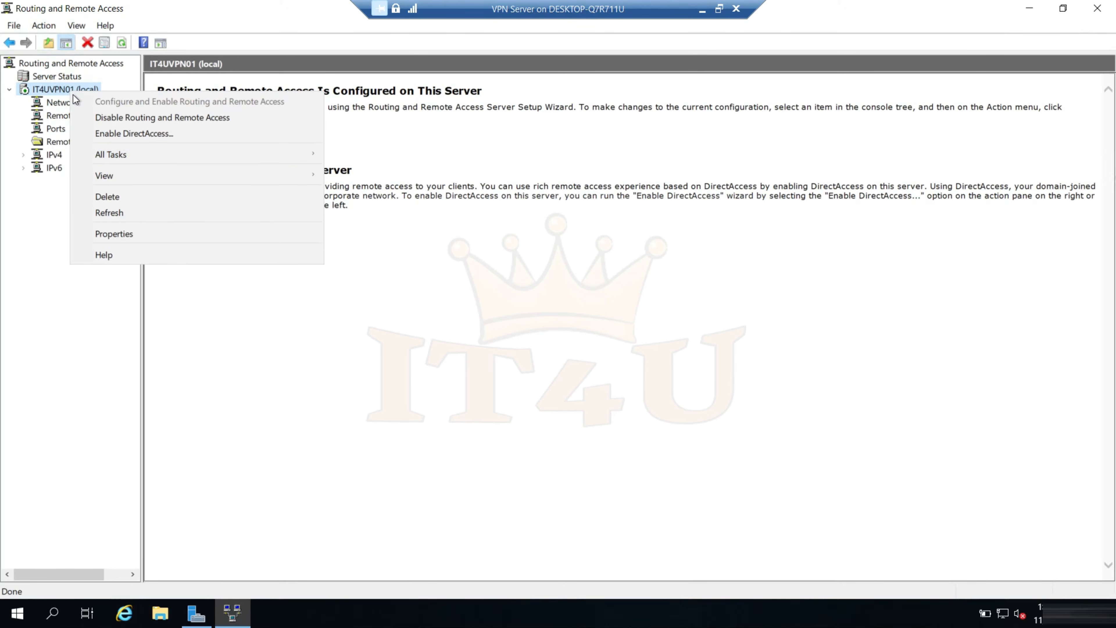
pyautogui.click(132, 234)
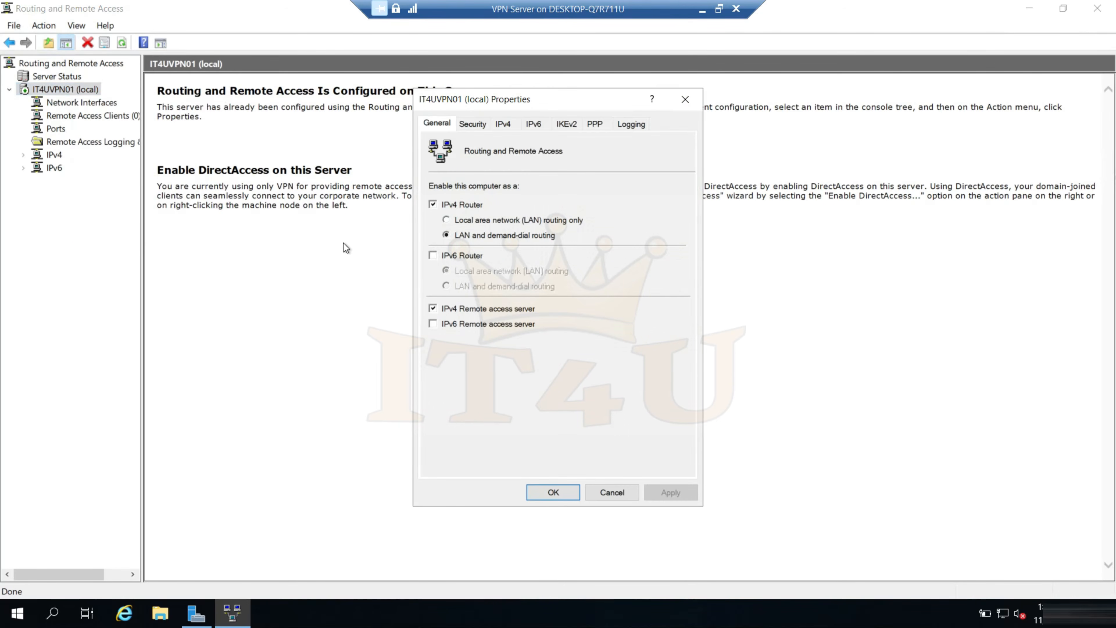
pyautogui.click(484, 124)
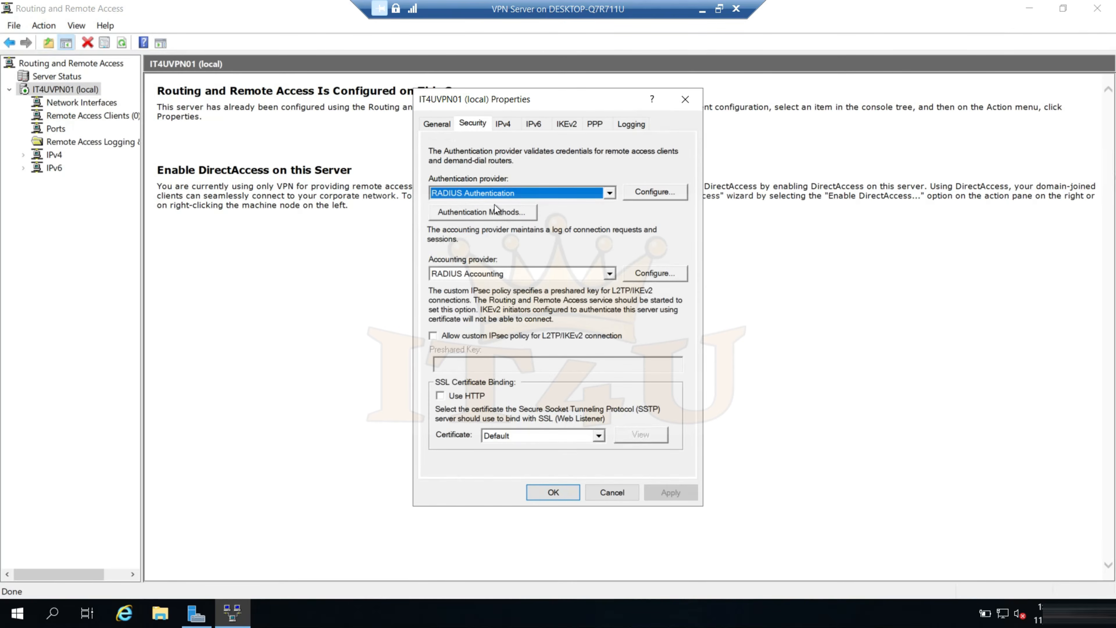
pyautogui.click(594, 492)
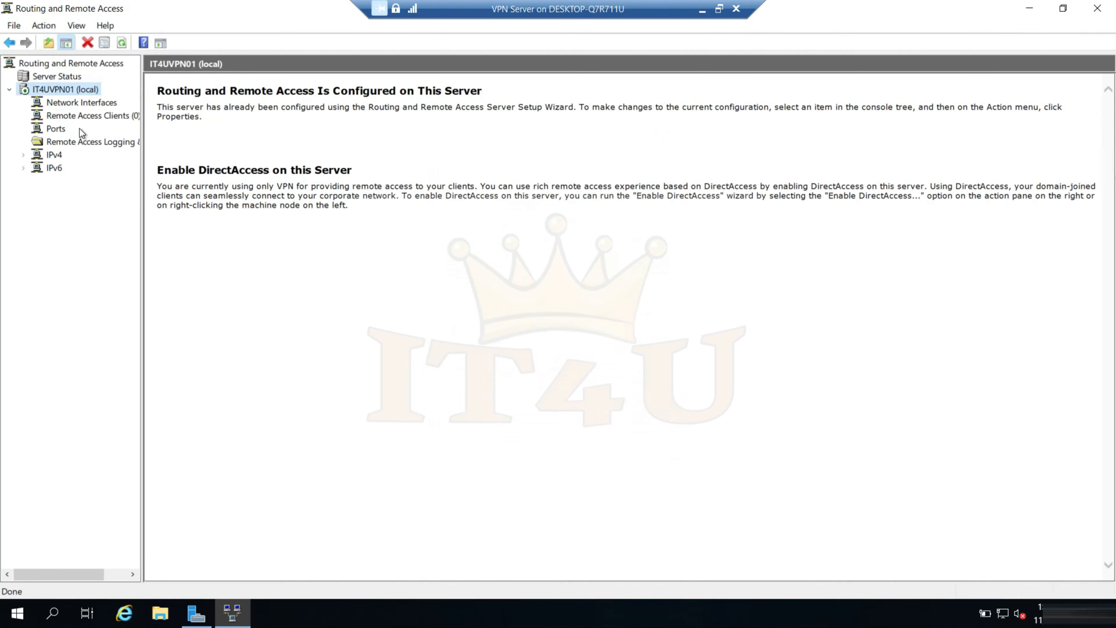
# Restart the Routing and Remote Access service on IT4UVPN01
pyautogui.rightClick(53, 91)
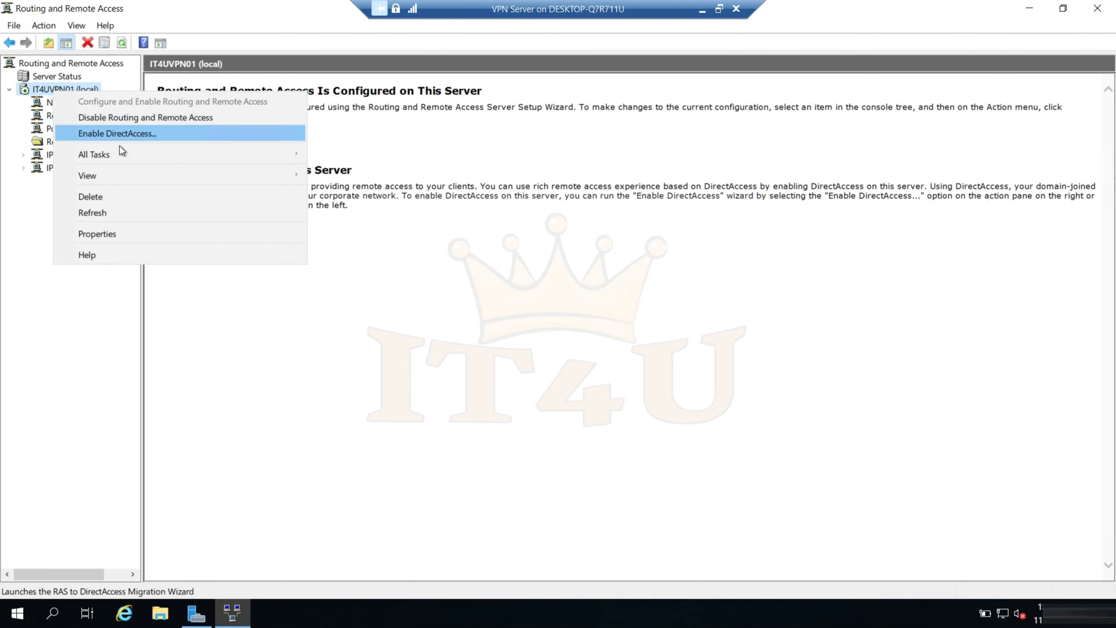
pyautogui.moveTo(126, 155)
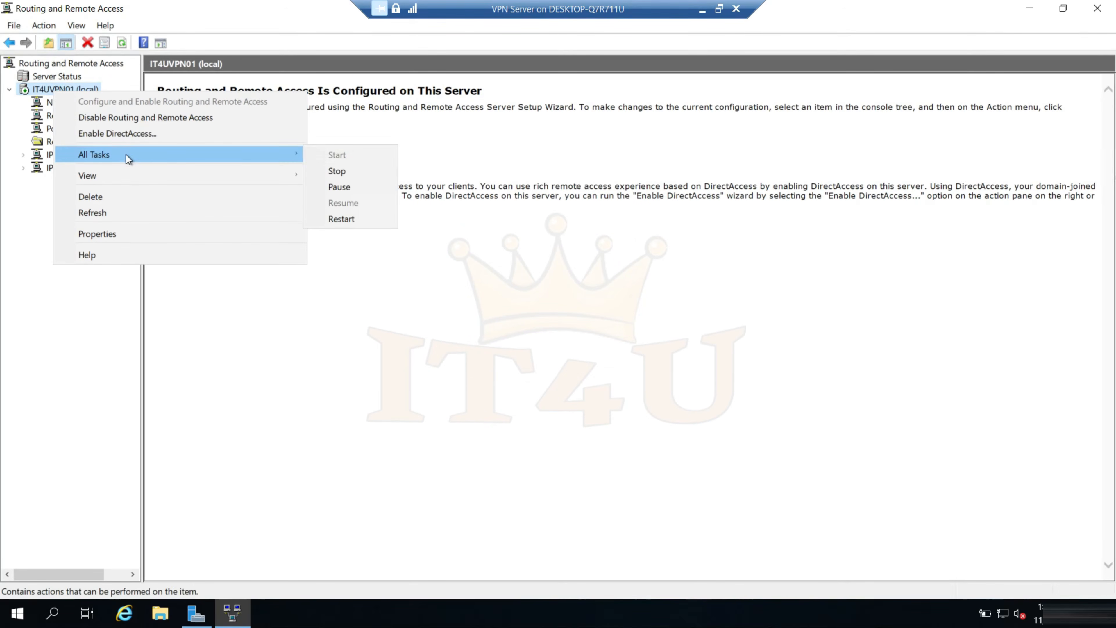
pyautogui.click(362, 222)
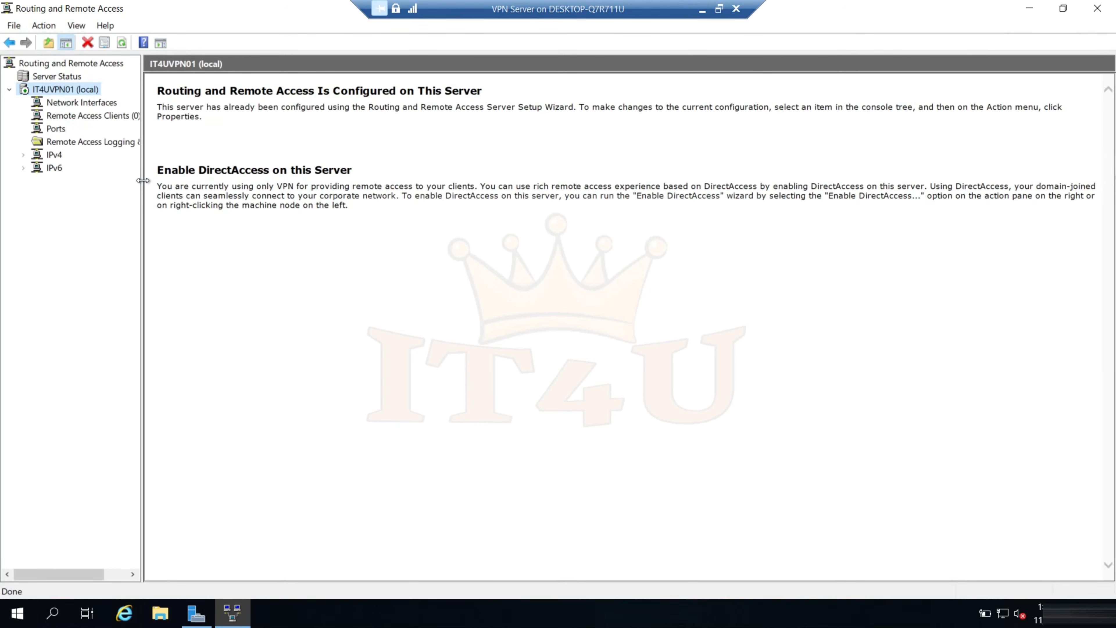
pyautogui.moveTo(153, 180); pyautogui.dragTo(168, 181)
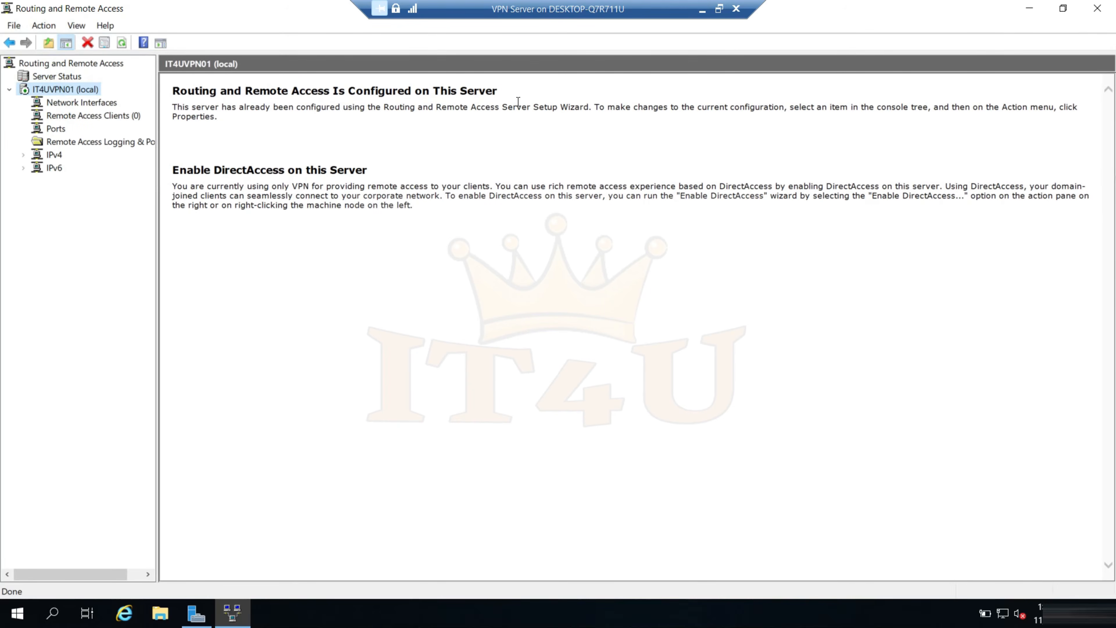
# Switch to the IT4U RADIUS Server virtual machine and stop the NPS service in Network Policy Server
pyautogui.click(702, 9)
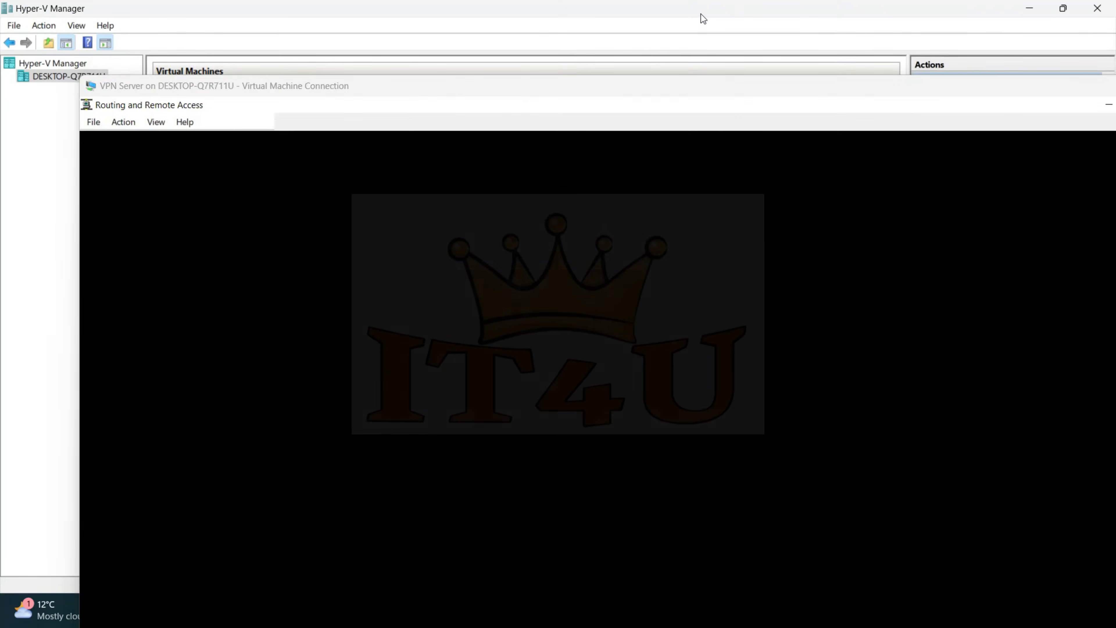
pyautogui.moveTo(812, 617)
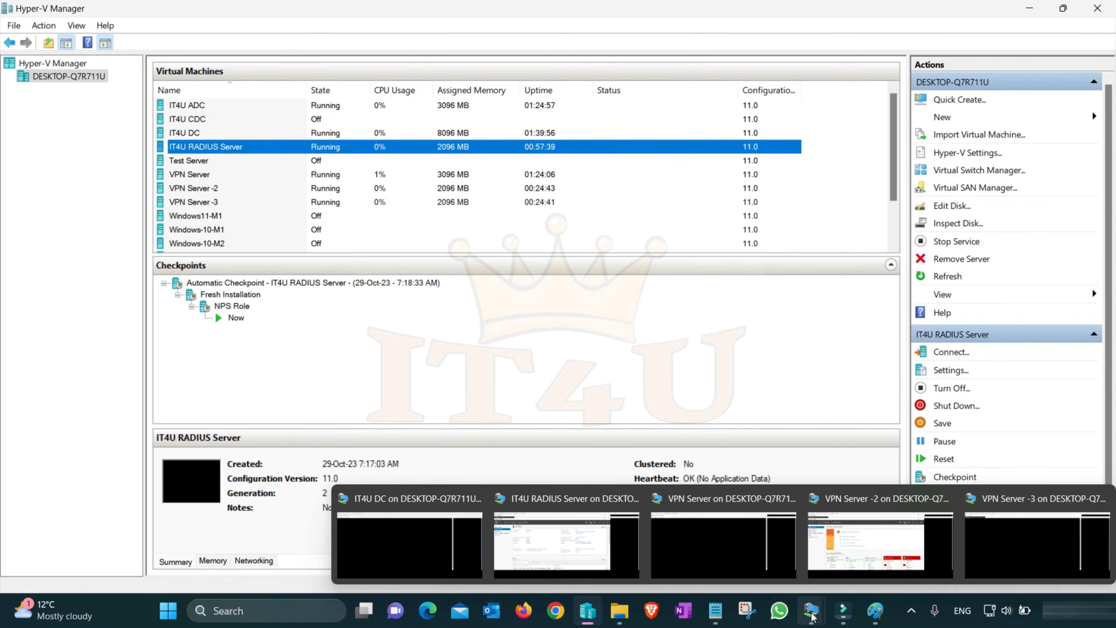
pyautogui.click(565, 531)
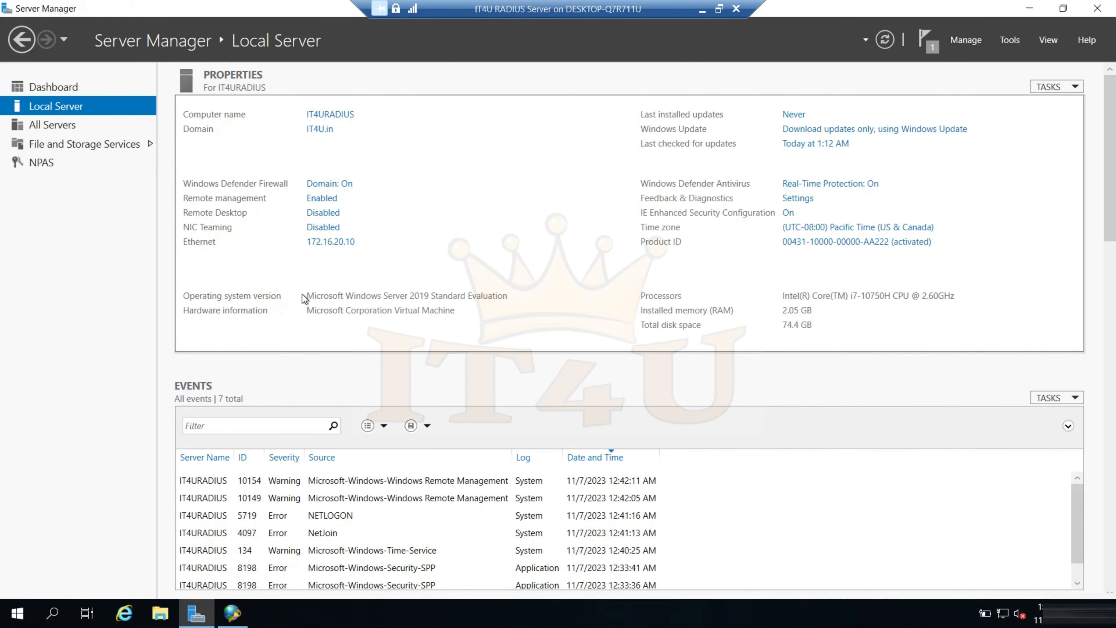
pyautogui.click(232, 612)
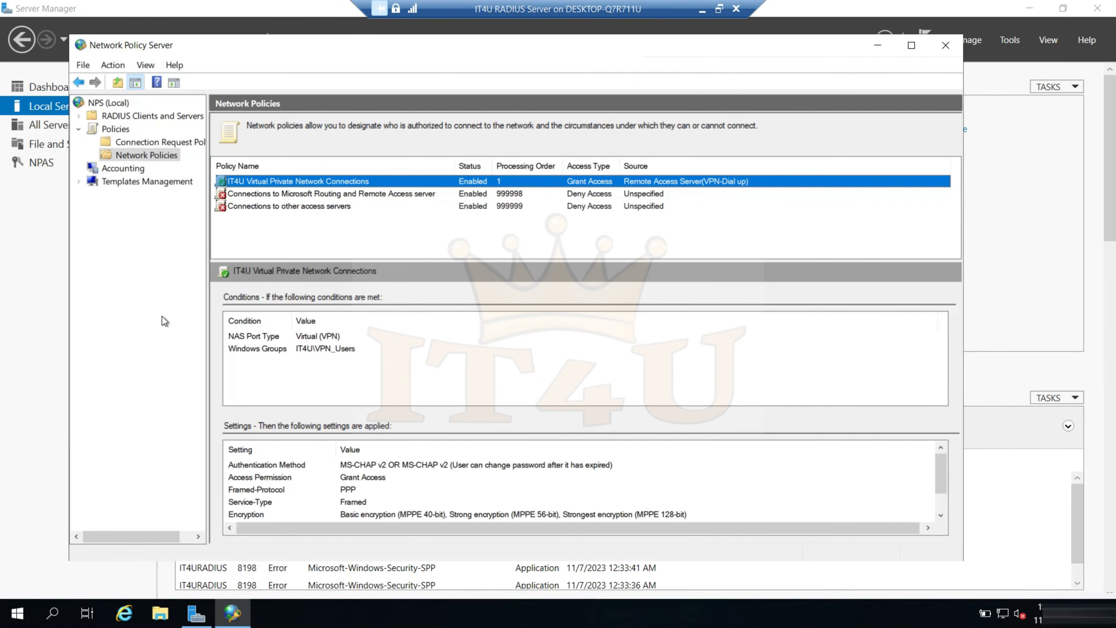
pyautogui.rightClick(108, 104)
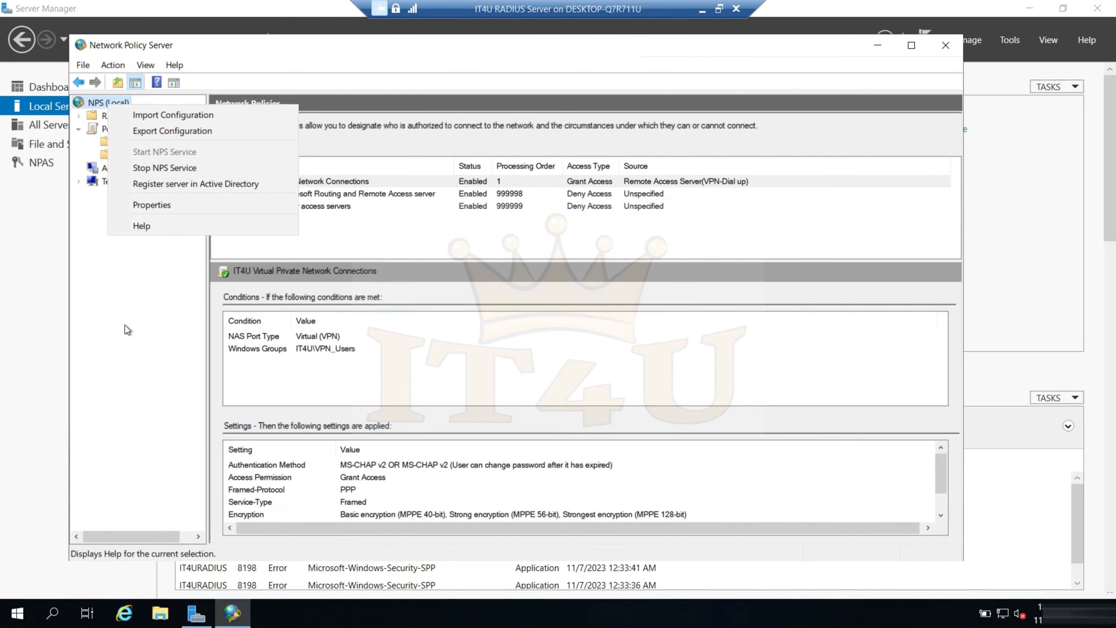
pyautogui.click(197, 169)
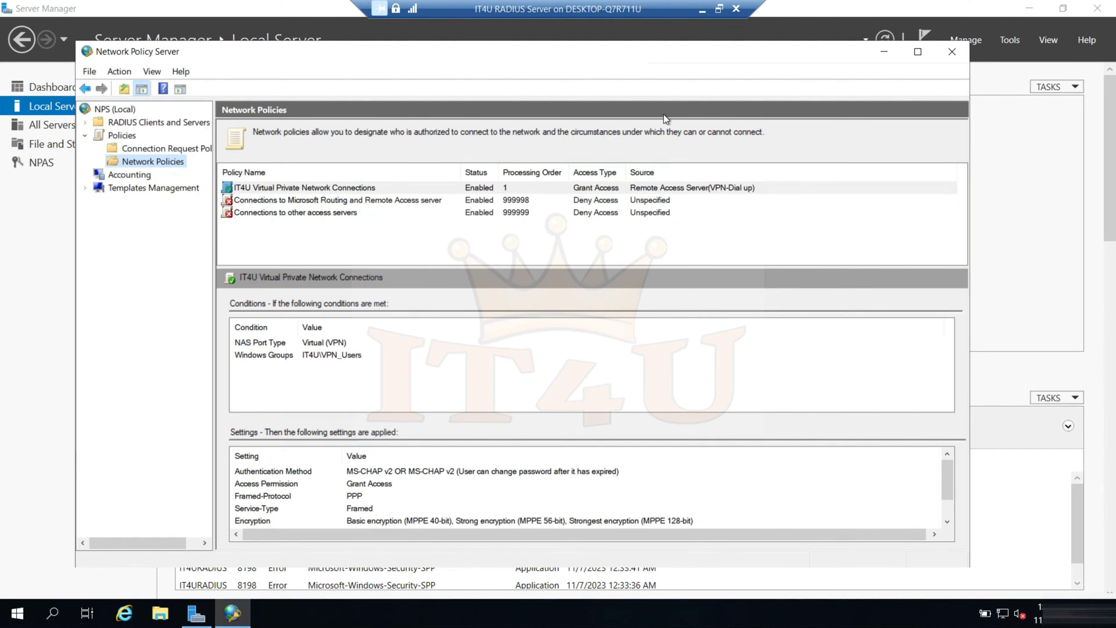
# Switch from the IT4U RADIUS Server to the VPN Server -2 virtual machine
pyautogui.click(704, 14)
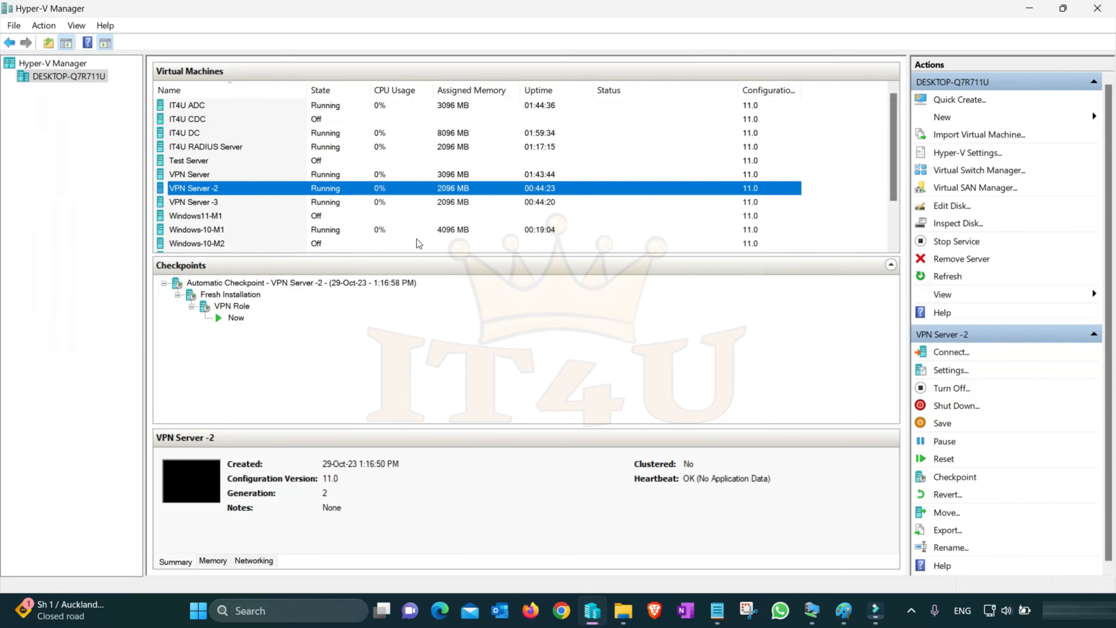
pyautogui.rightClick(216, 190)
pyautogui.click(240, 196)
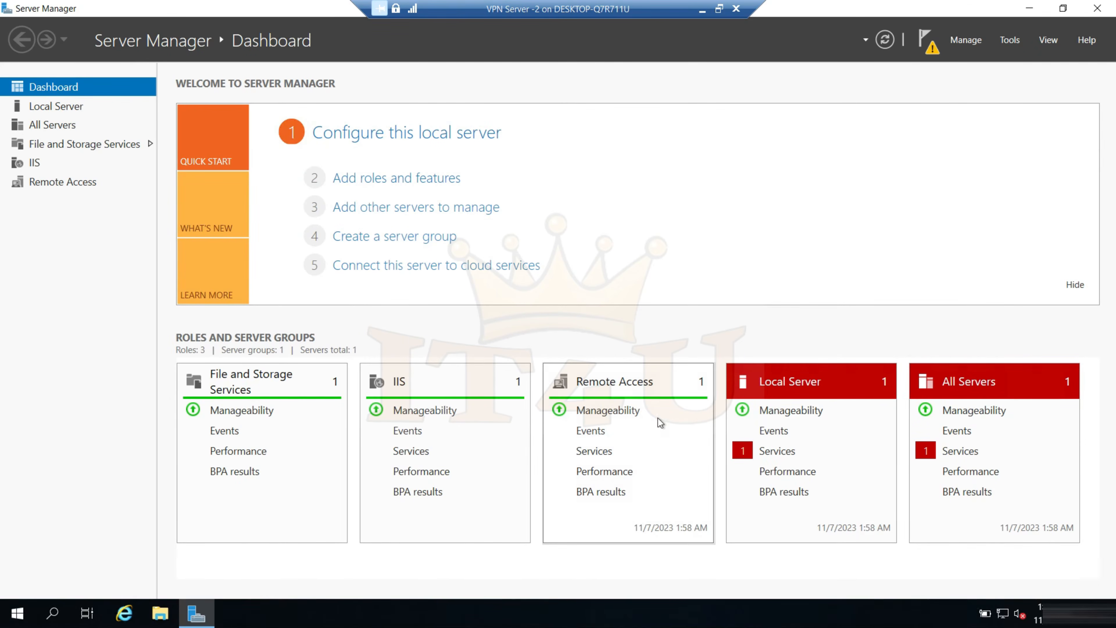
# Open Routing and Remote Access on the VPN Server -2 virtual machine, select IT4UVPN02, and minimize the virtual machine window
pyautogui.click(1011, 44)
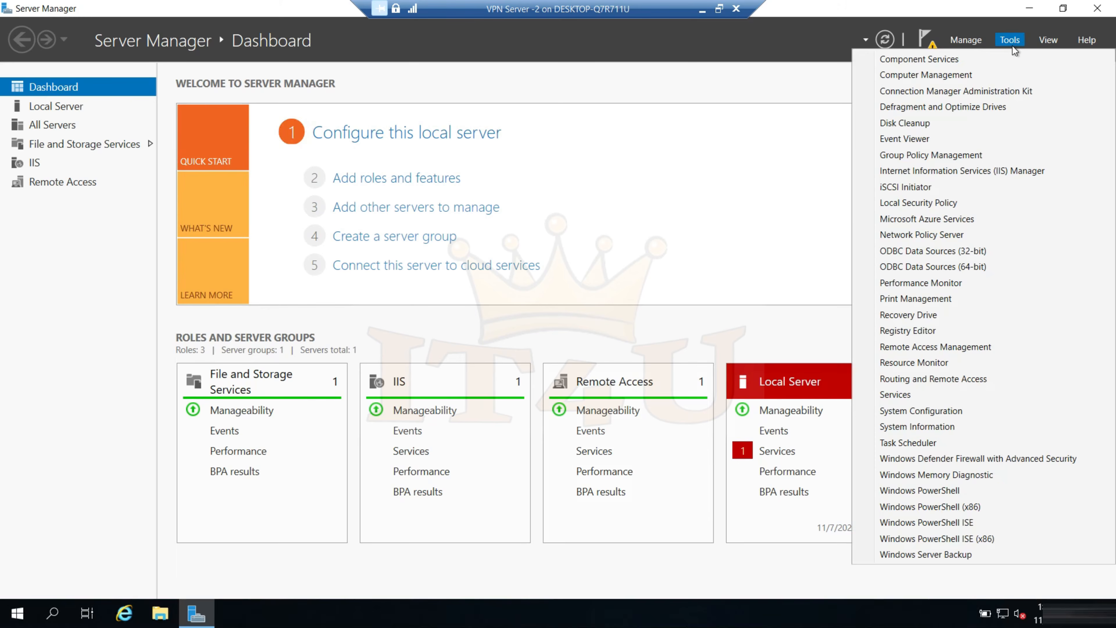
pyautogui.click(925, 386)
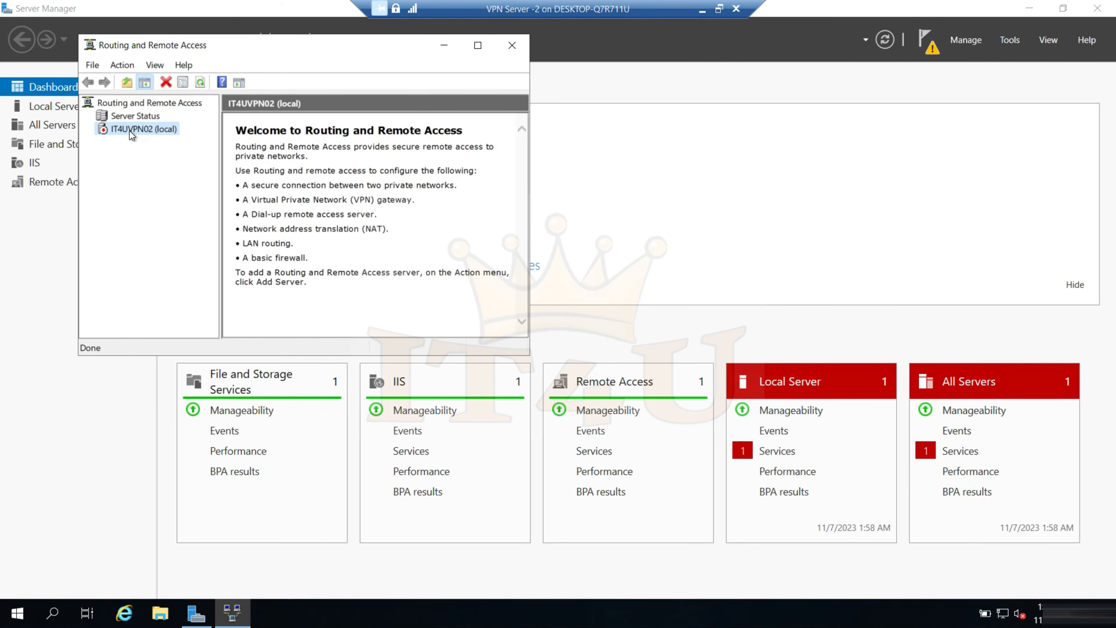
pyautogui.click(702, 8)
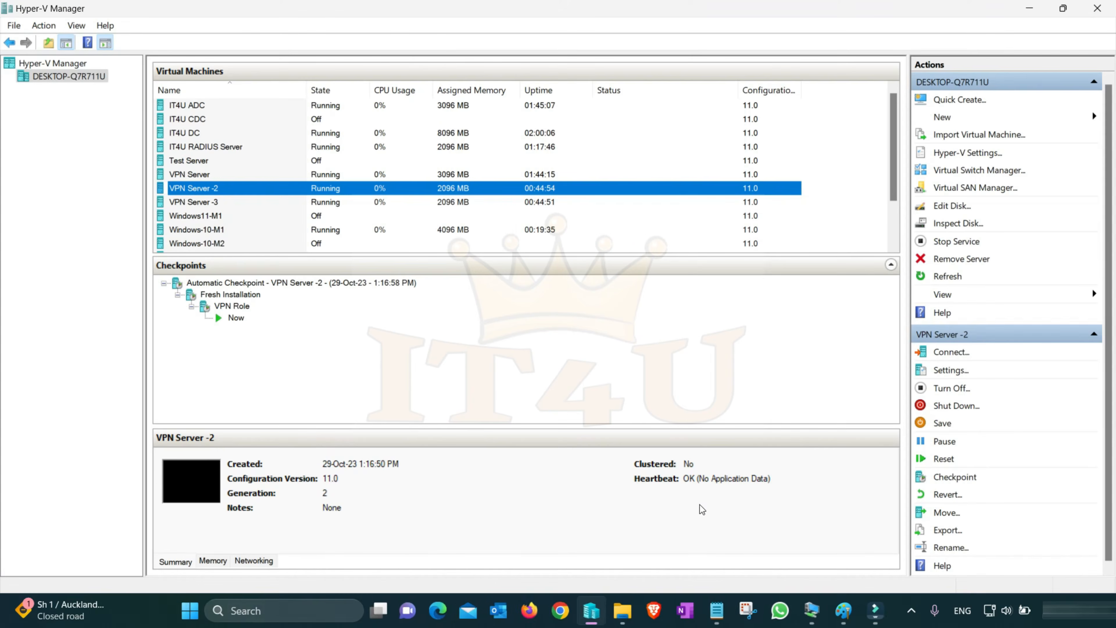
# Switch to the VPN Server virtual machine and review the authentication and accounting providers in the security properties of IT4UVPN01
pyautogui.click(813, 614)
pyautogui.click(814, 619)
pyautogui.click(815, 621)
pyautogui.click(577, 515)
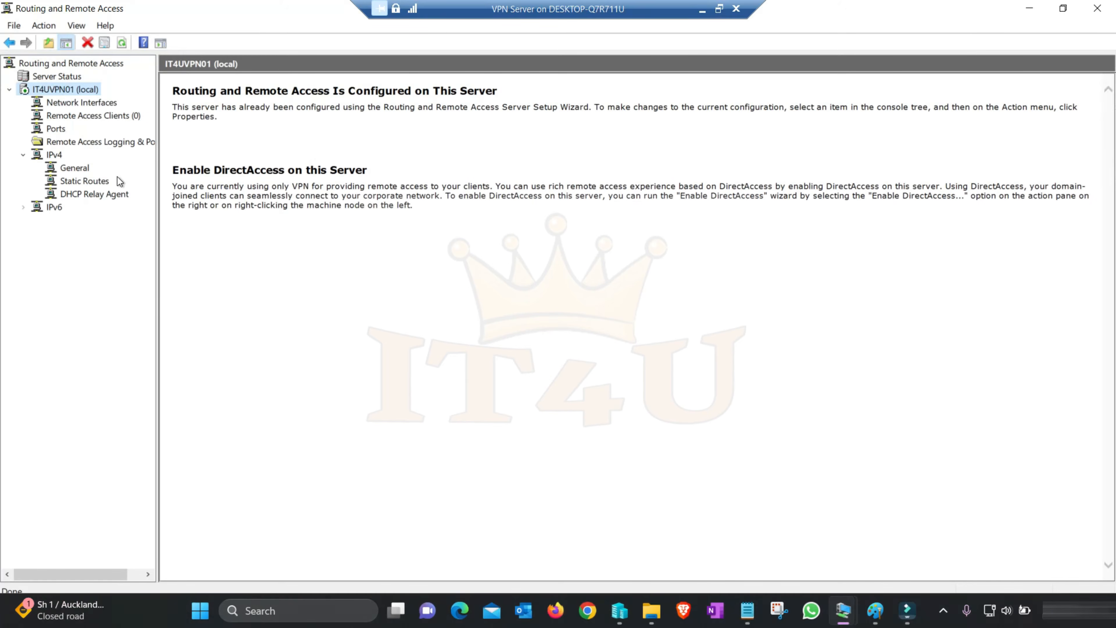
pyautogui.rightClick(70, 91)
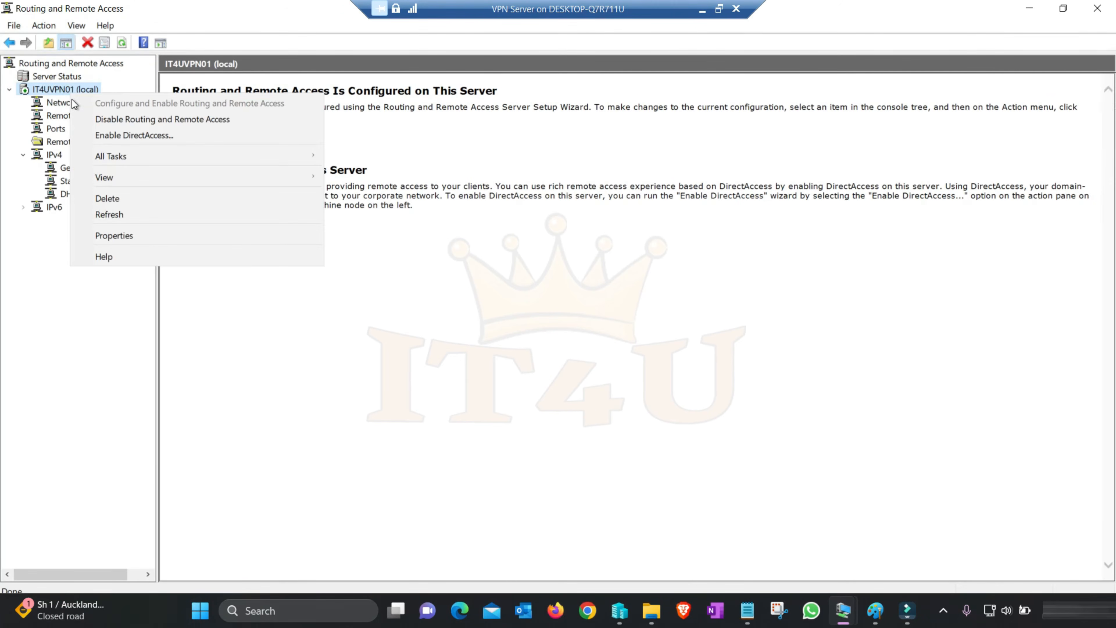
pyautogui.click(138, 236)
pyautogui.click(473, 123)
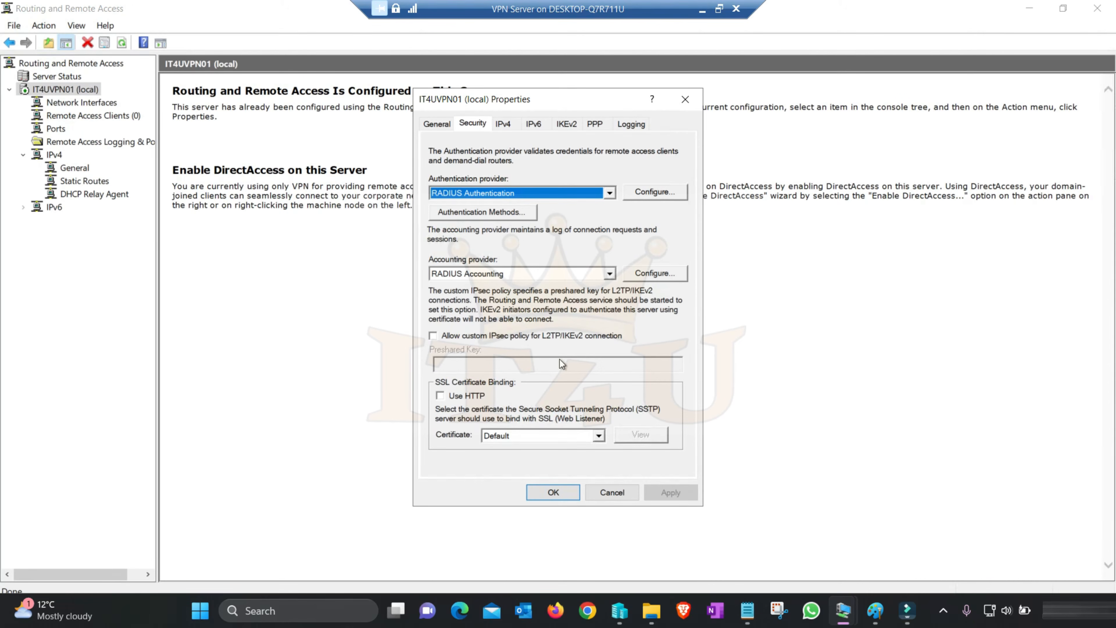
pyautogui.click(615, 494)
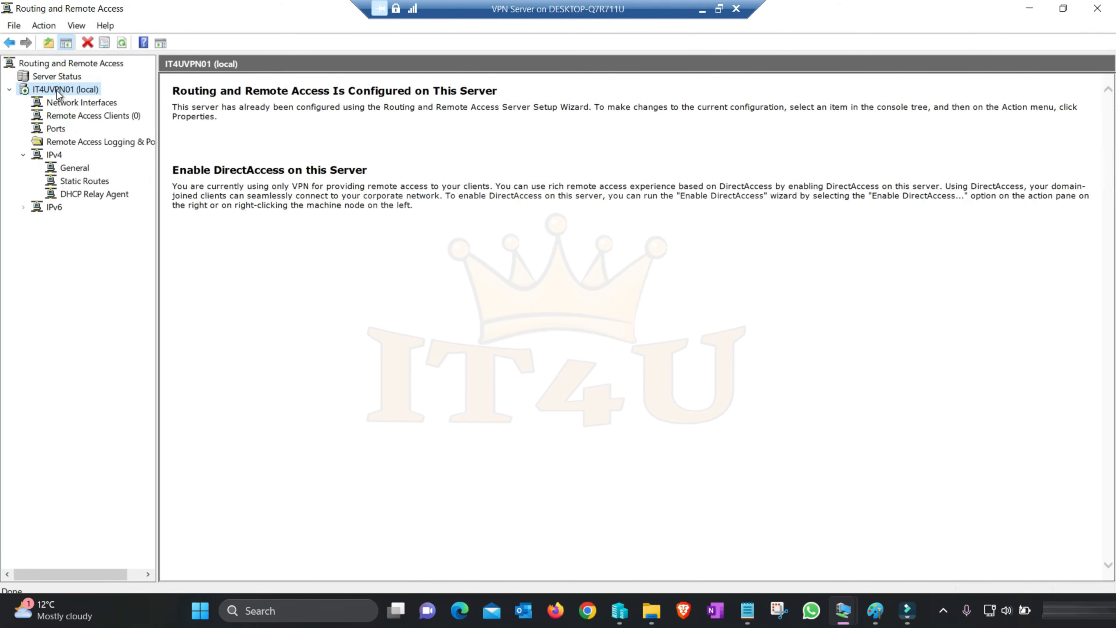
# Disable Routing and Remote Access on IT4UVPN01 and confirm the removal of its router configuration
pyautogui.rightClick(66, 91)
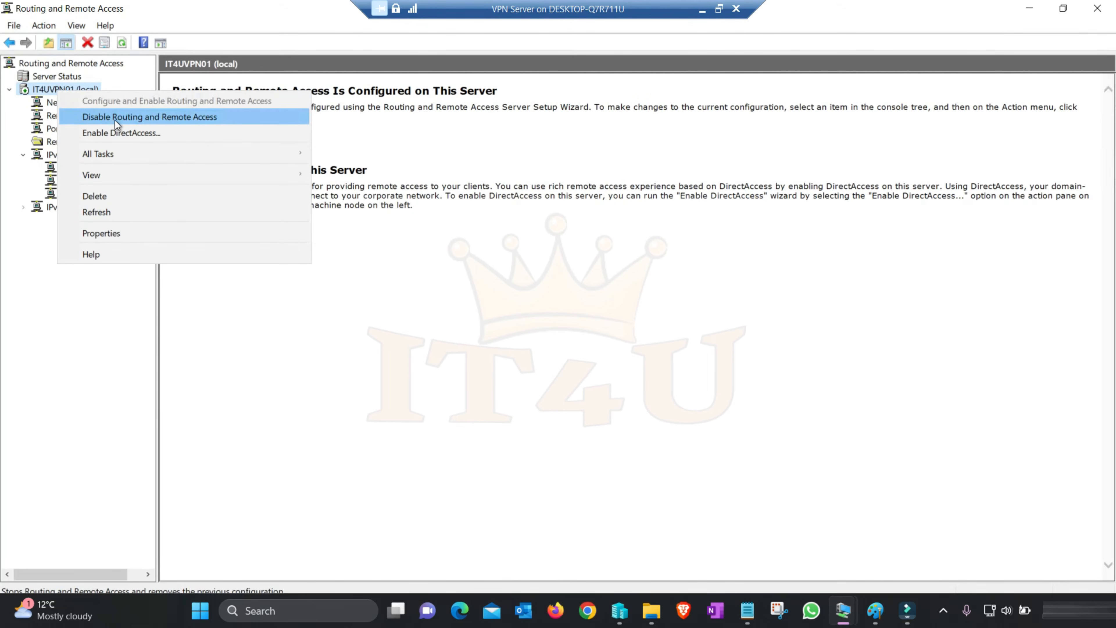
pyautogui.click(172, 117)
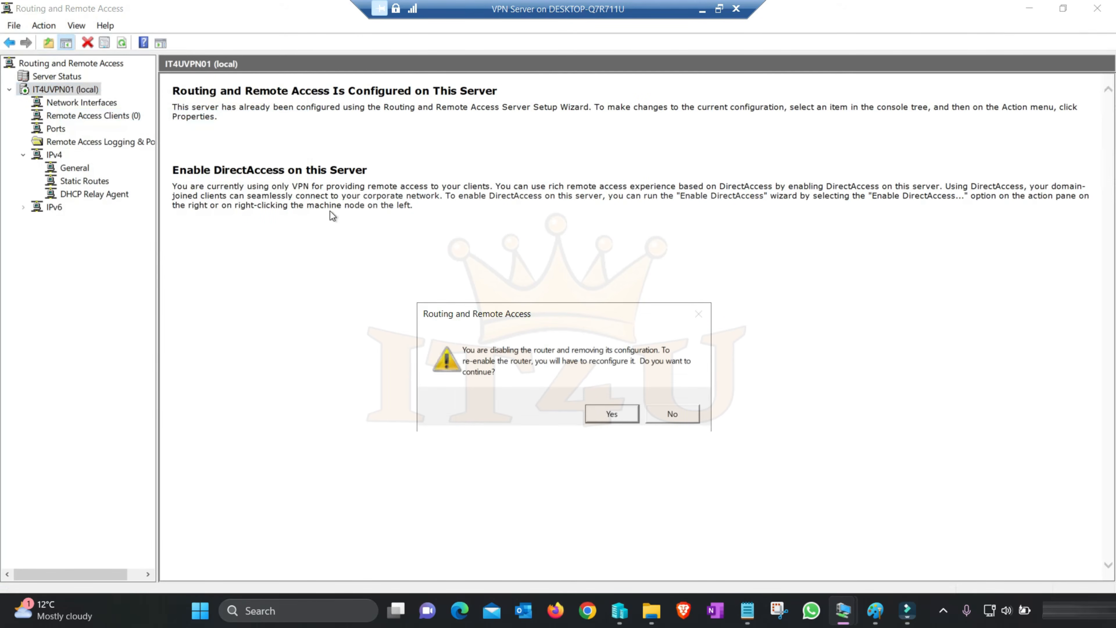
pyautogui.click(611, 415)
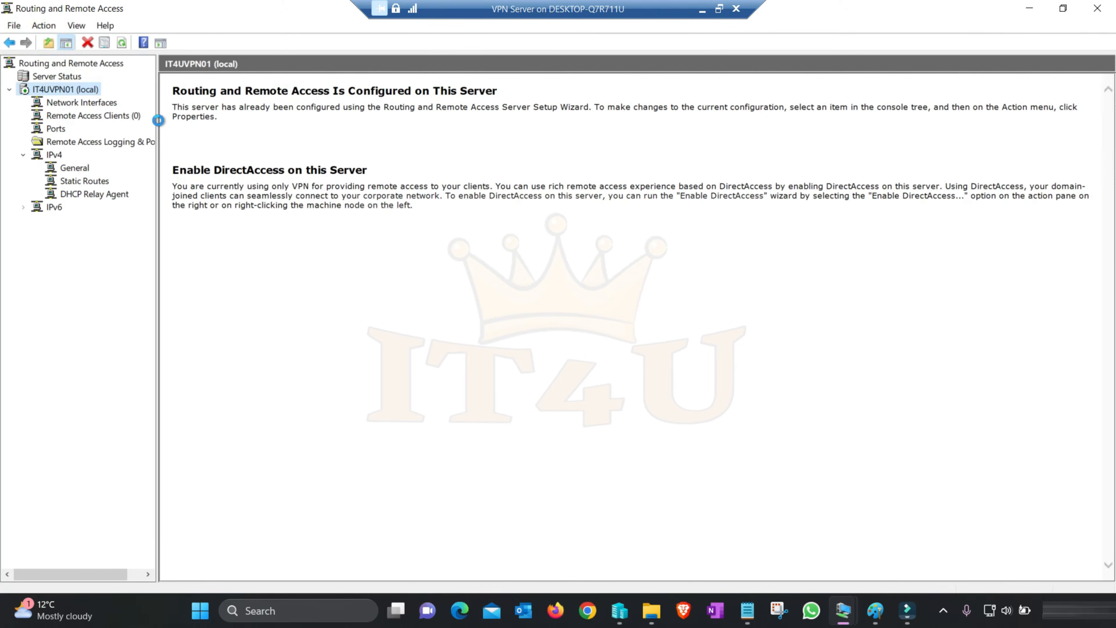
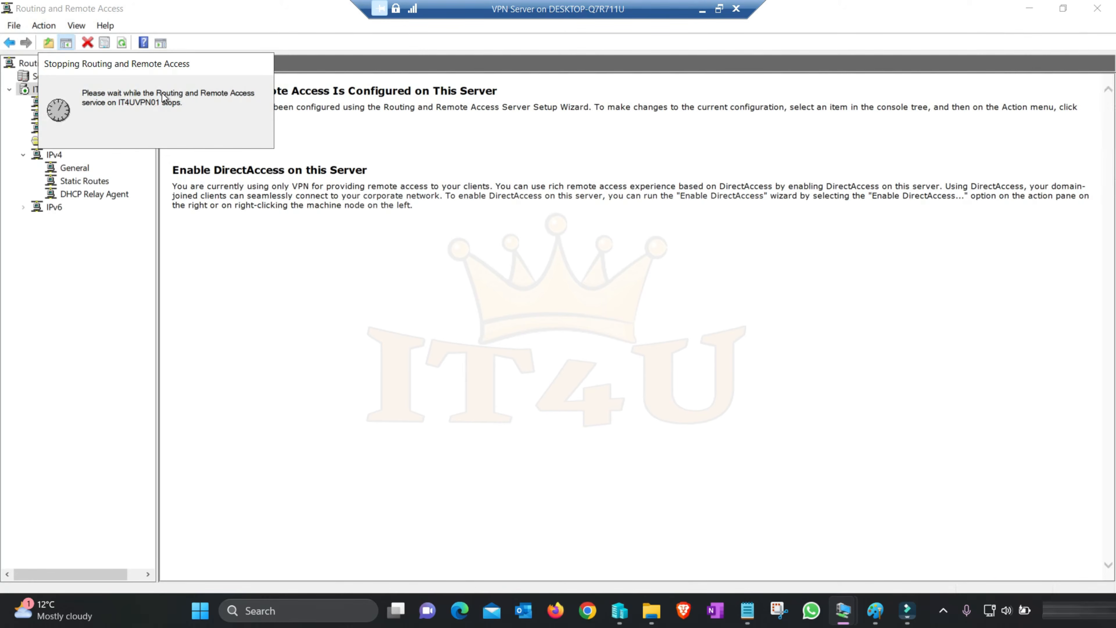
# Switch to the VPN Server -2 virtual machine, bring up its Routing and Remote Access console, and enlarge the console window
pyautogui.click(702, 9)
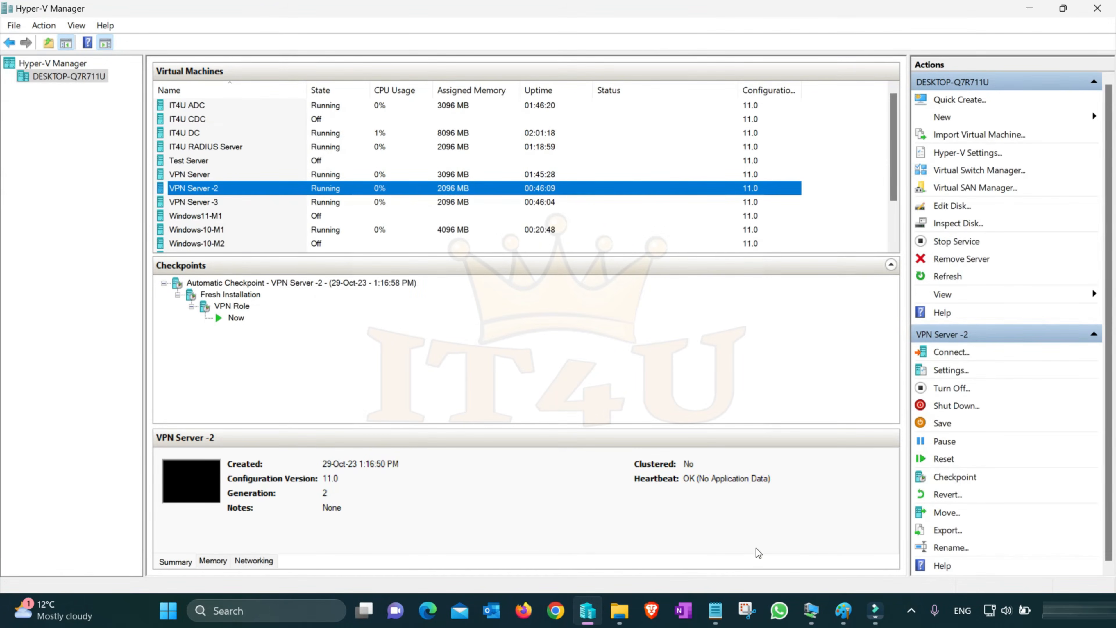
pyautogui.click(810, 609)
pyautogui.click(772, 539)
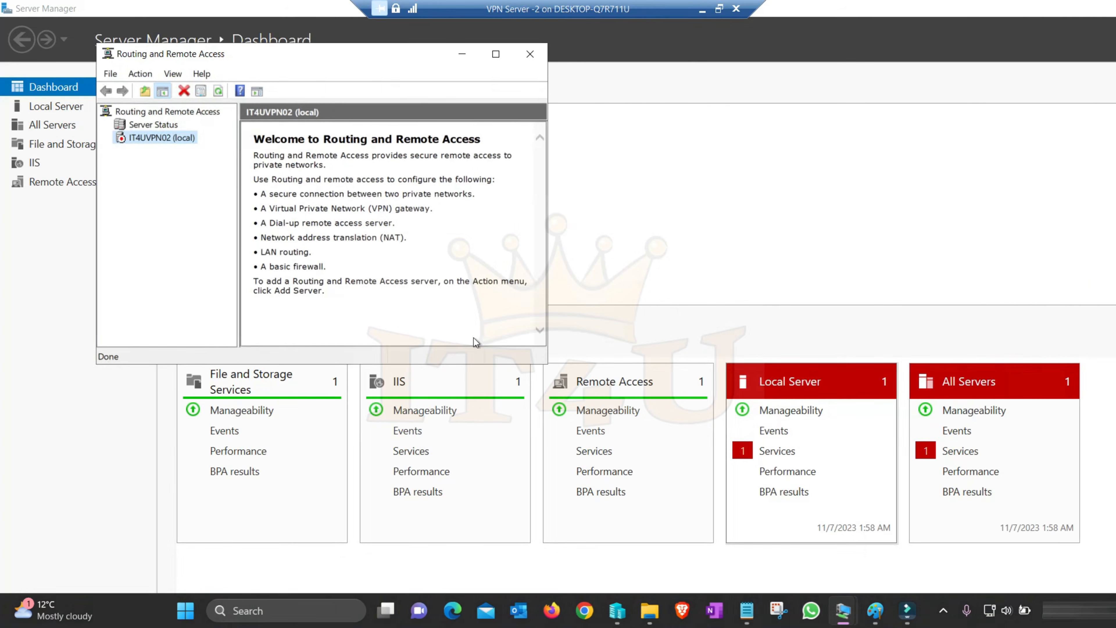
pyautogui.click(351, 575)
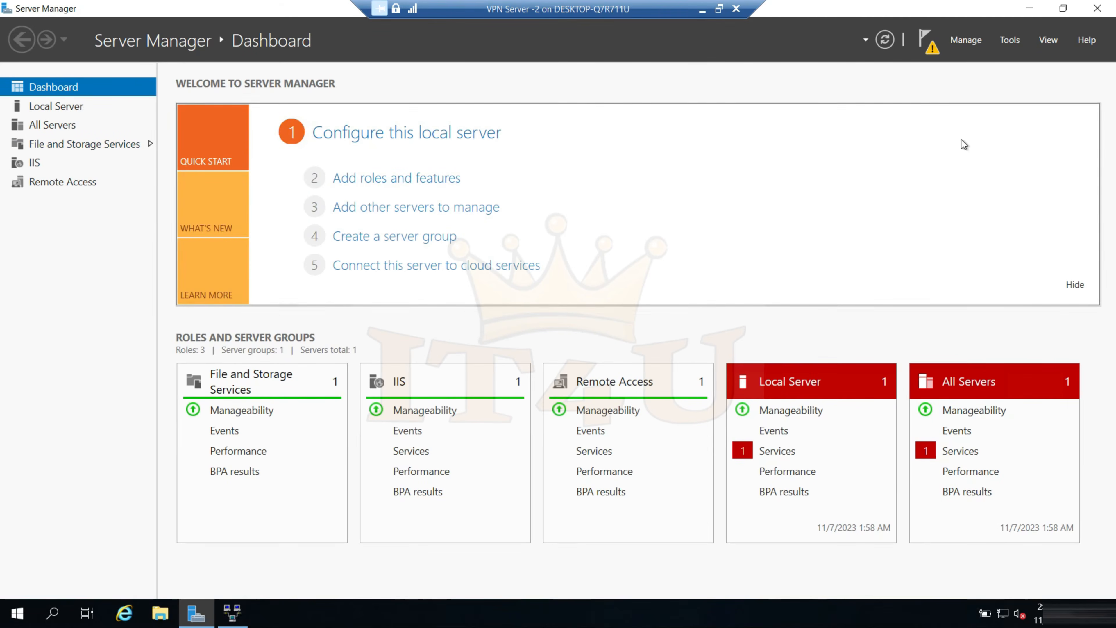
pyautogui.click(1011, 41)
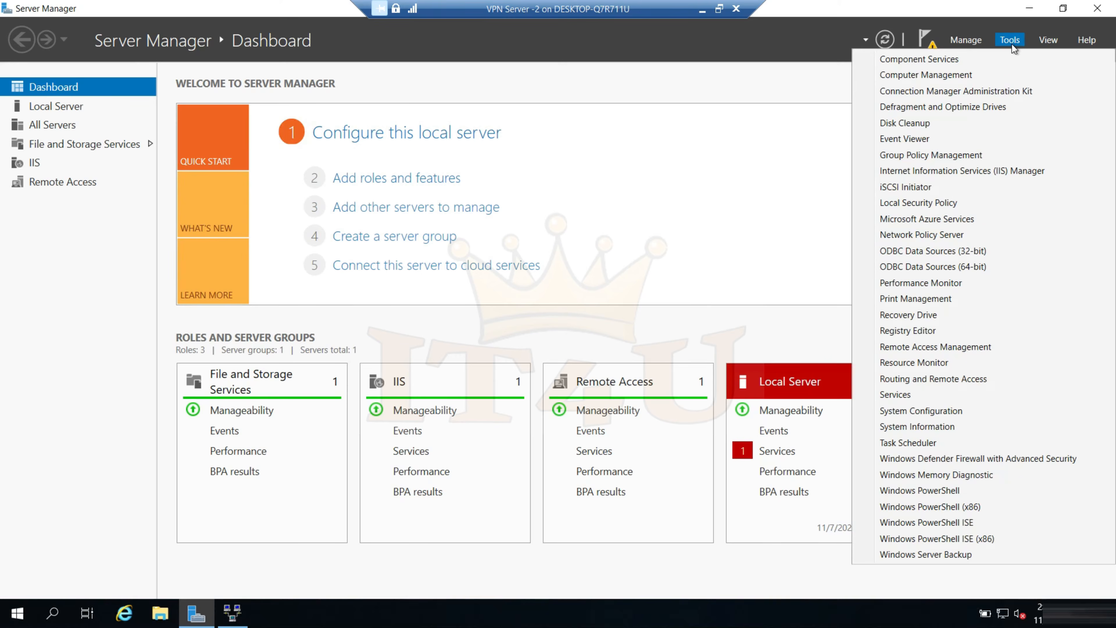
pyautogui.click(947, 384)
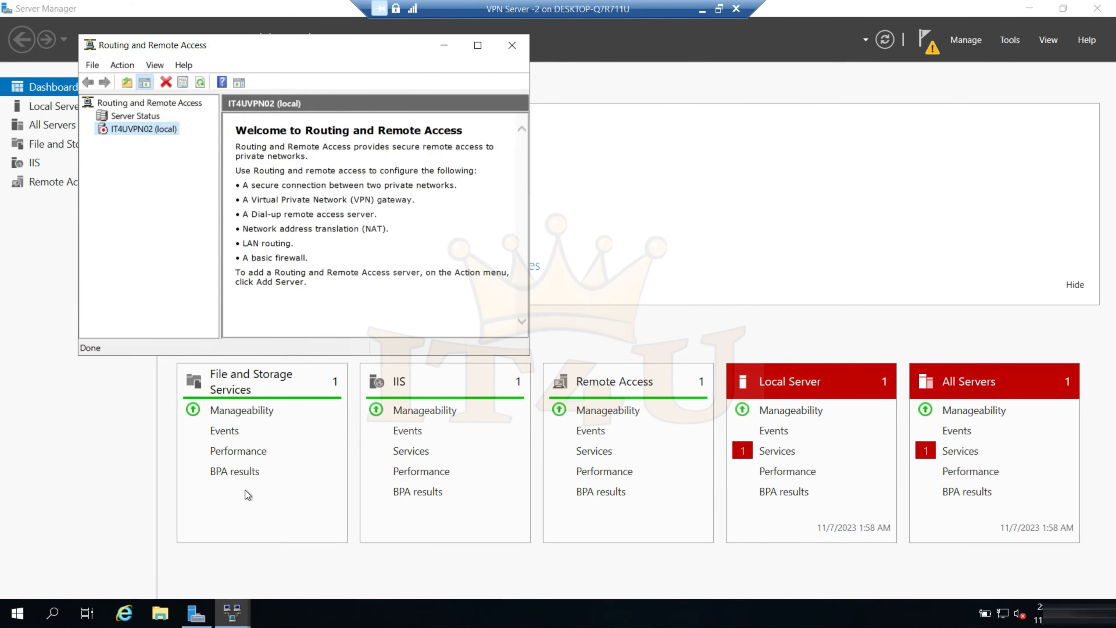
pyautogui.moveTo(530, 358); pyautogui.dragTo(723, 447)
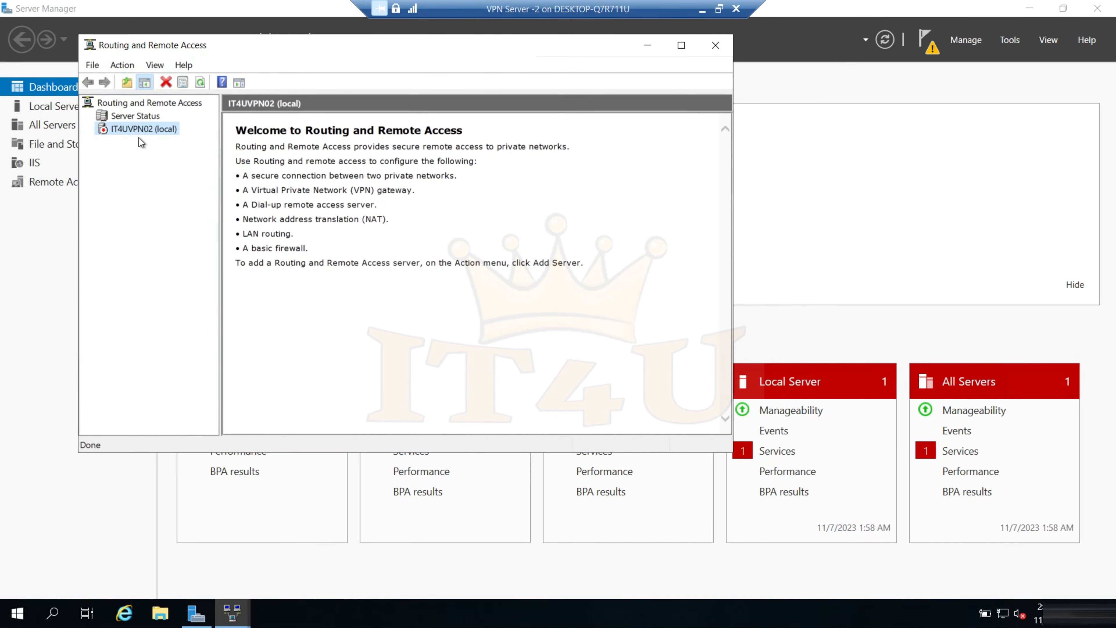
# Start configuring and enabling Routing and Remote Access on IT4UVPN02 with the Remote access (dial-up or VPN) configuration and VPN only
pyautogui.rightClick(138, 130)
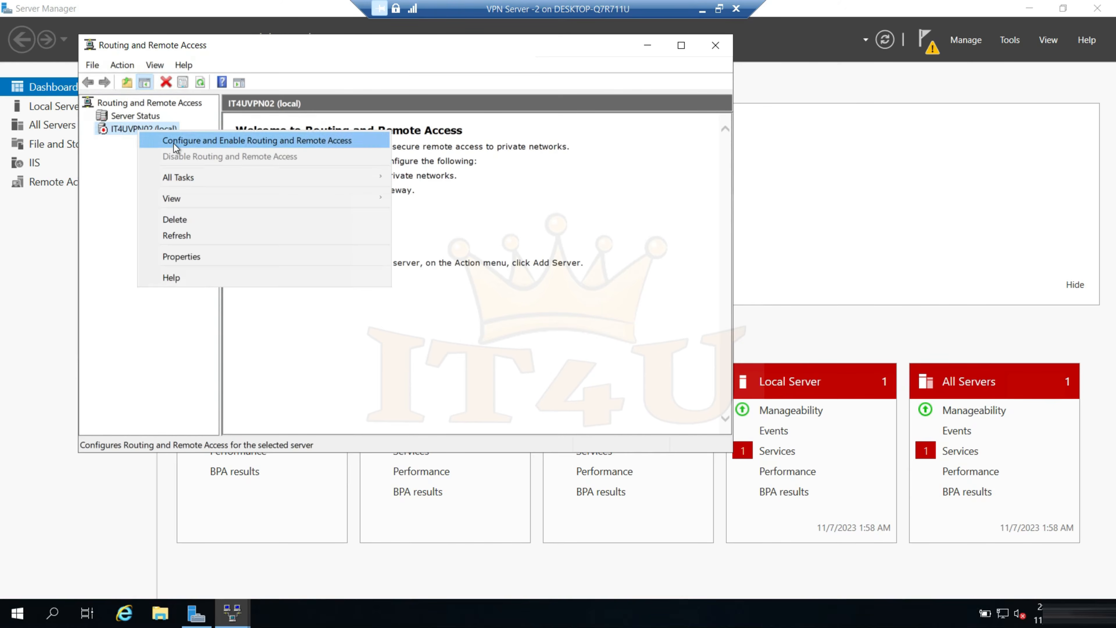
pyautogui.click(185, 141)
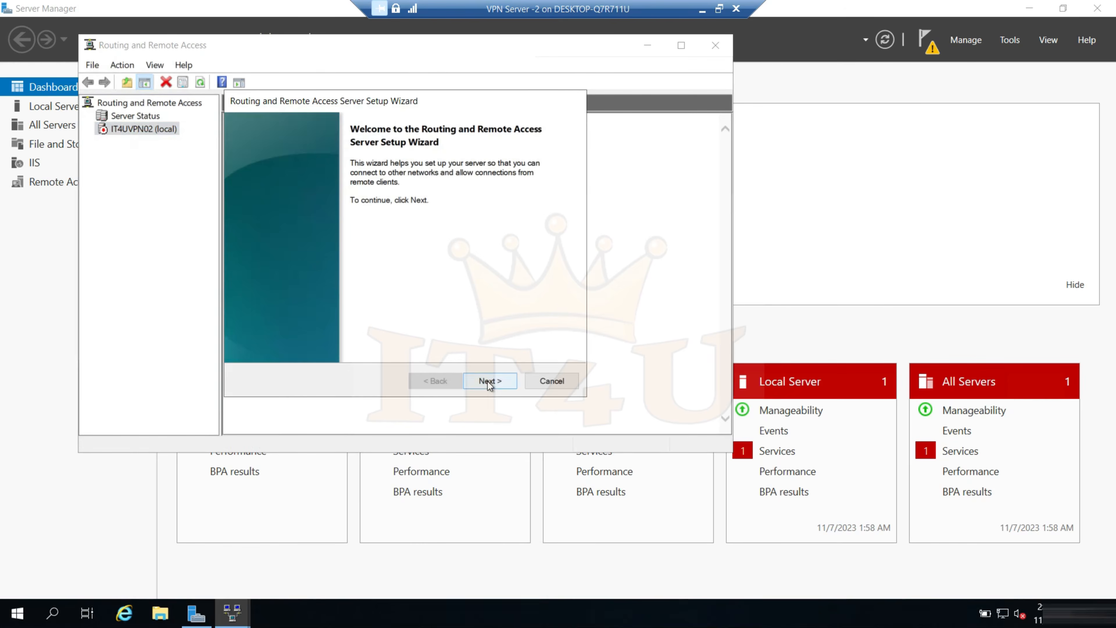
pyautogui.click(487, 381)
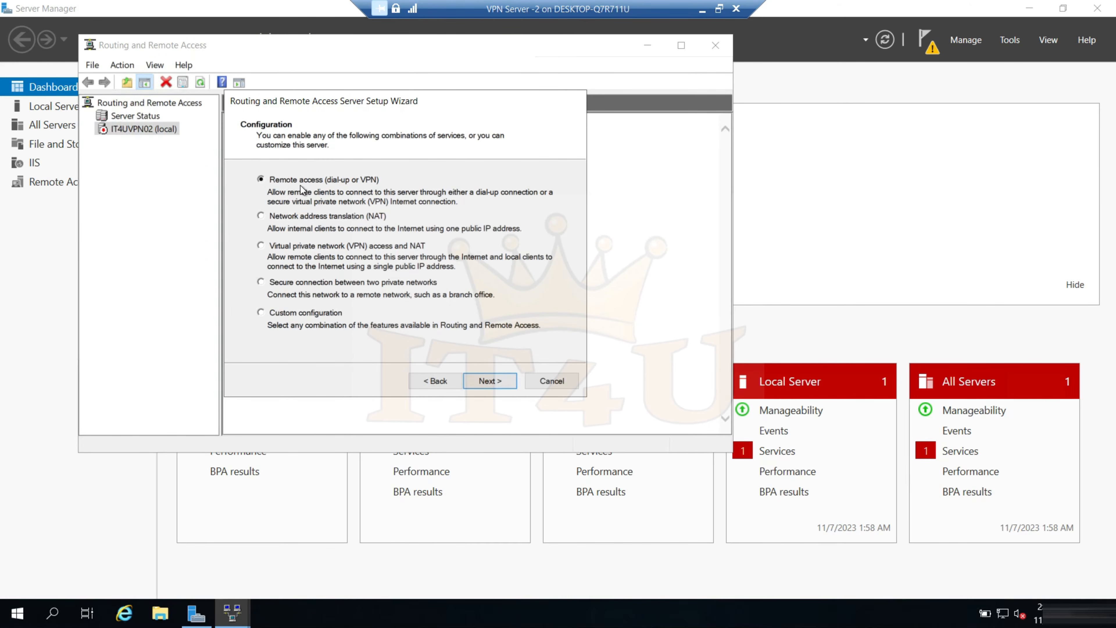
pyautogui.click(495, 382)
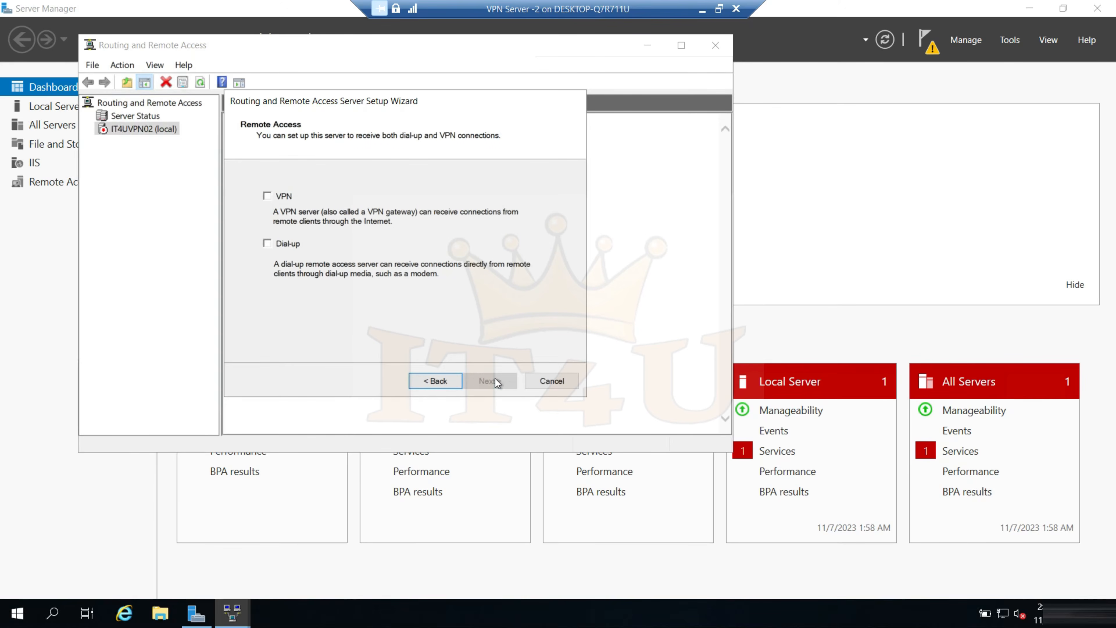
pyautogui.click(267, 195)
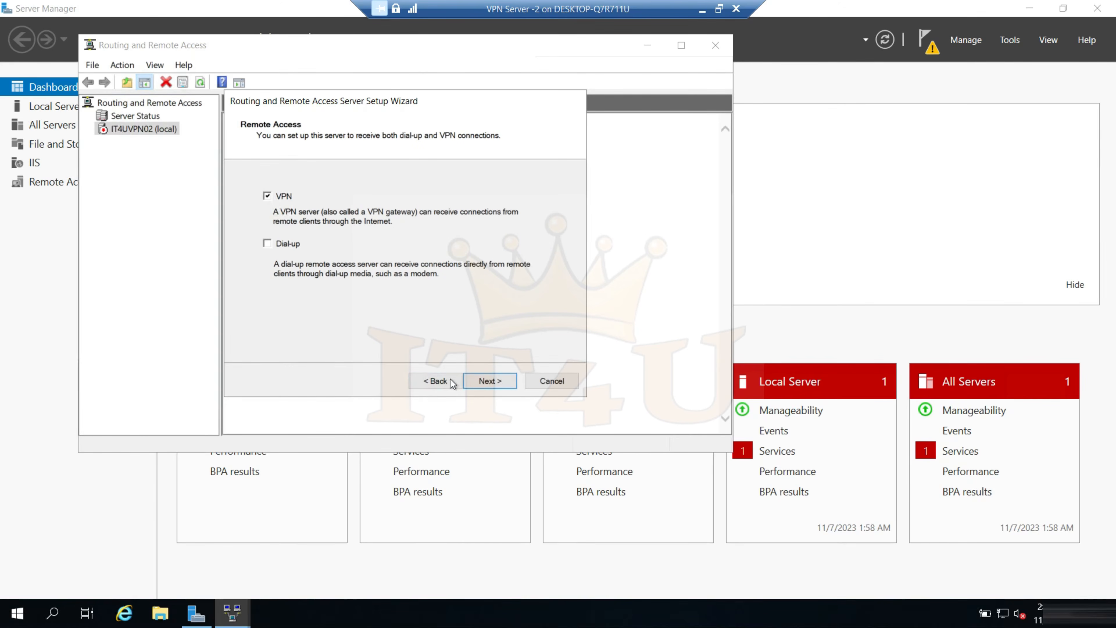
pyautogui.click(490, 380)
# Use Ethernet 2 (10.0.0.5) as the Internet-facing interface and turn off security through static packet filters
pyautogui.click(445, 234)
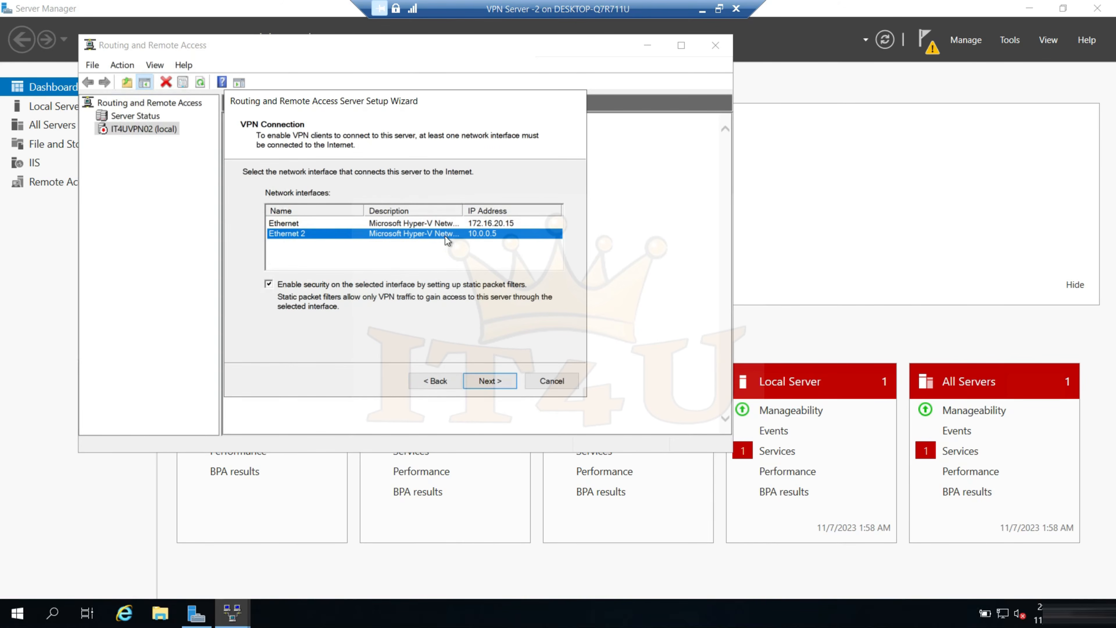
pyautogui.click(268, 284)
pyautogui.click(442, 235)
pyautogui.click(490, 381)
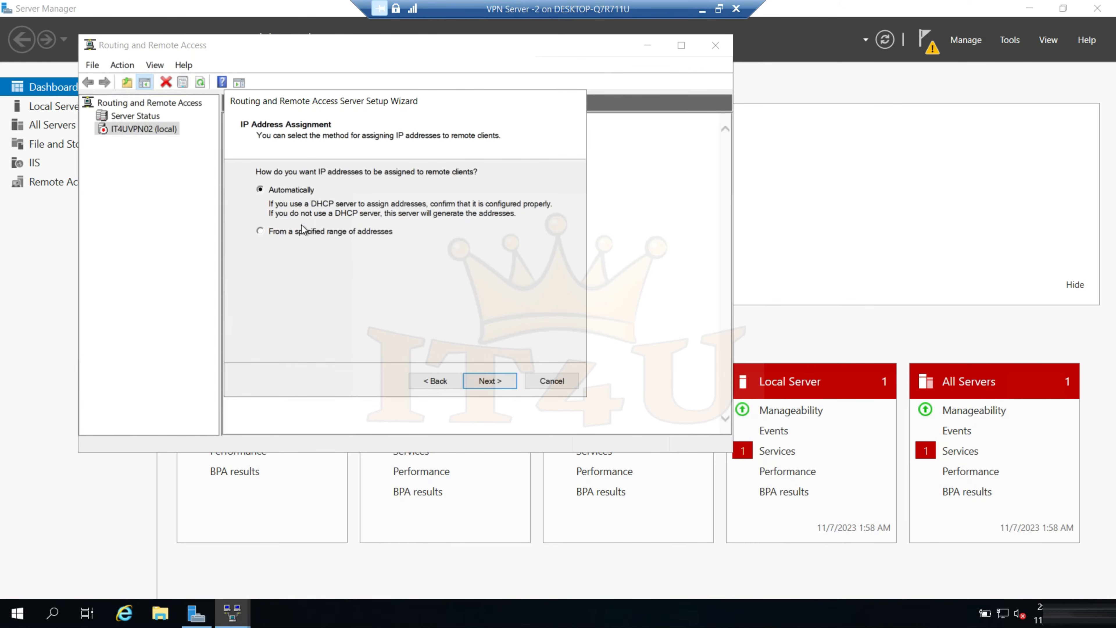
# Assign client IP addresses from a specified range running from 172.16.20.221 to 172.16.20.225
pyautogui.click(279, 233)
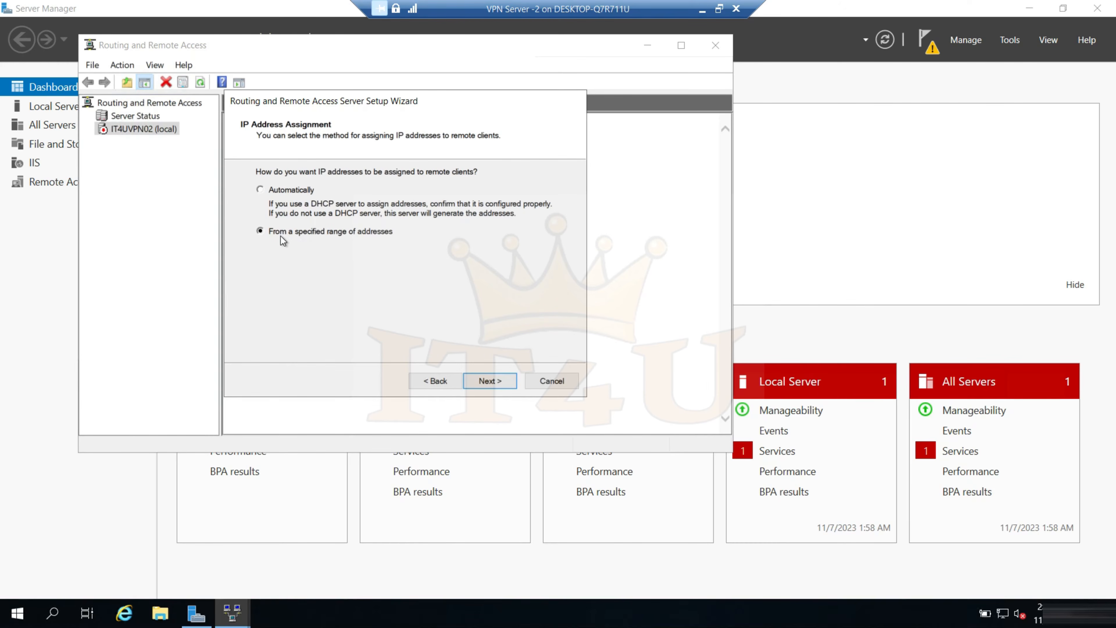
pyautogui.click(486, 381)
pyautogui.click(410, 296)
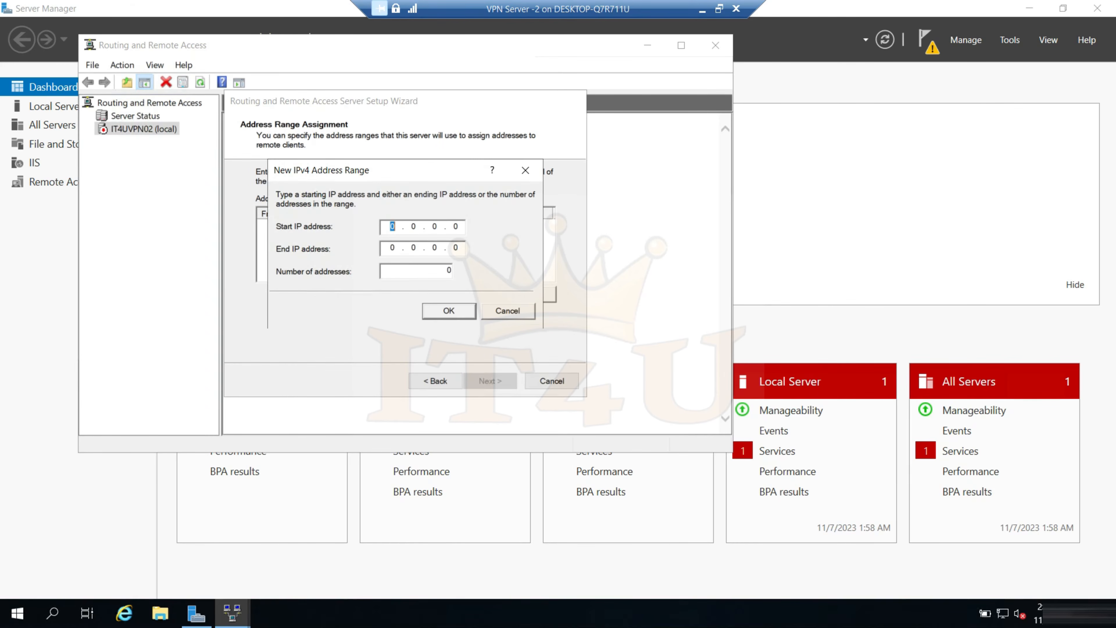
pyautogui.write('172.1')
pyautogui.write('6.20.2')
pyautogui.write('21')
pyautogui.write('172.16.20.225')
pyautogui.click(470, 311)
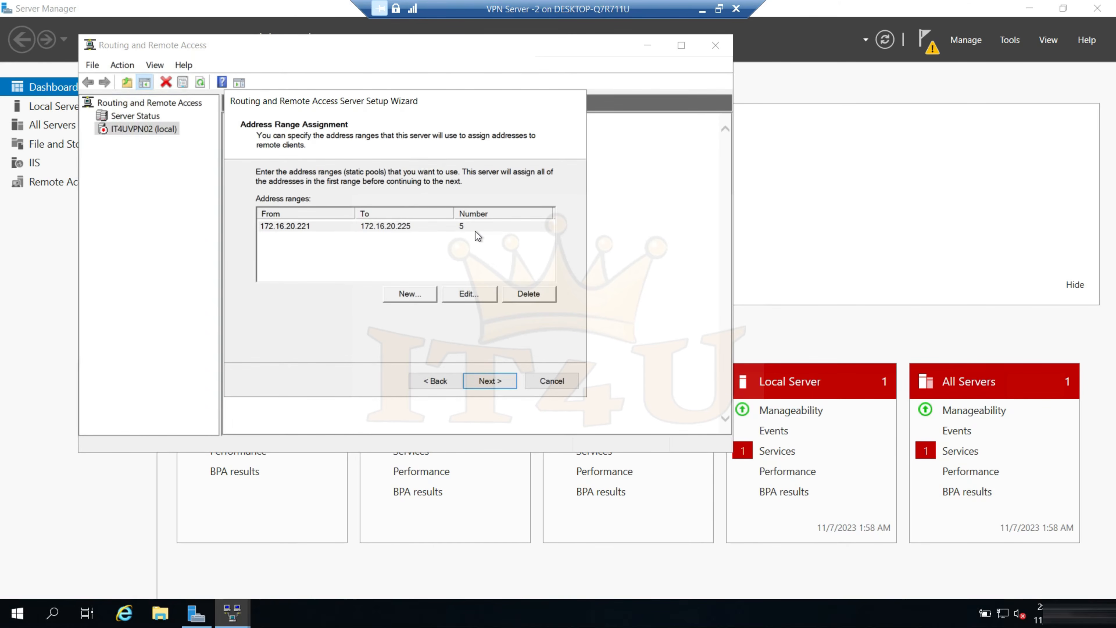
pyautogui.click(491, 381)
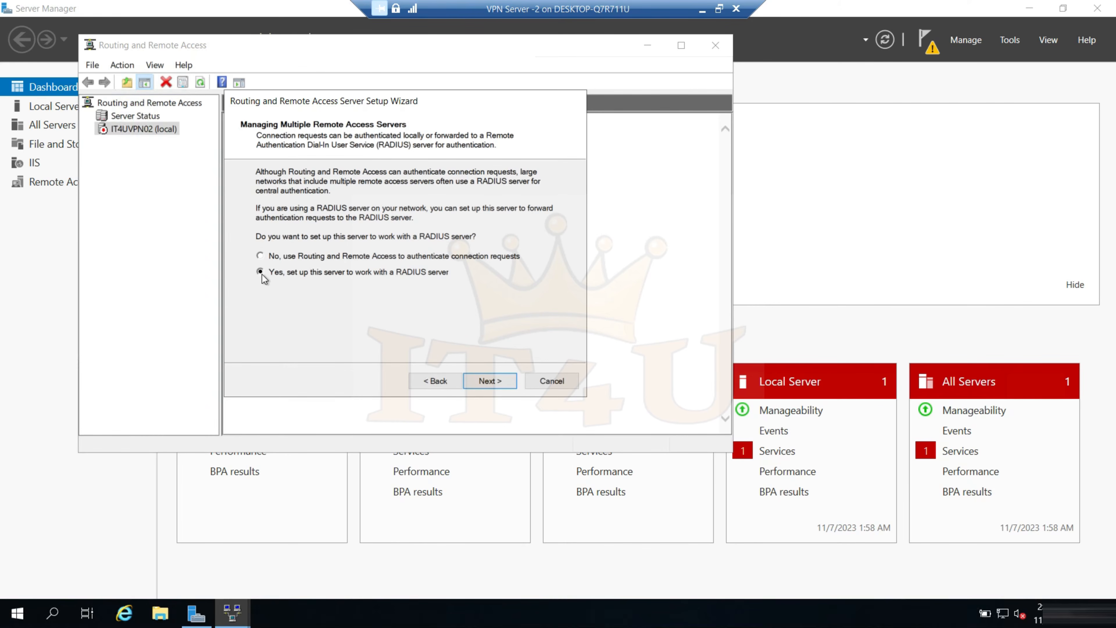
# Set up IT4UVPN02 to work with a RADIUS server and look up the NPS server's IP address in the Paint network diagram
pyautogui.click(491, 381)
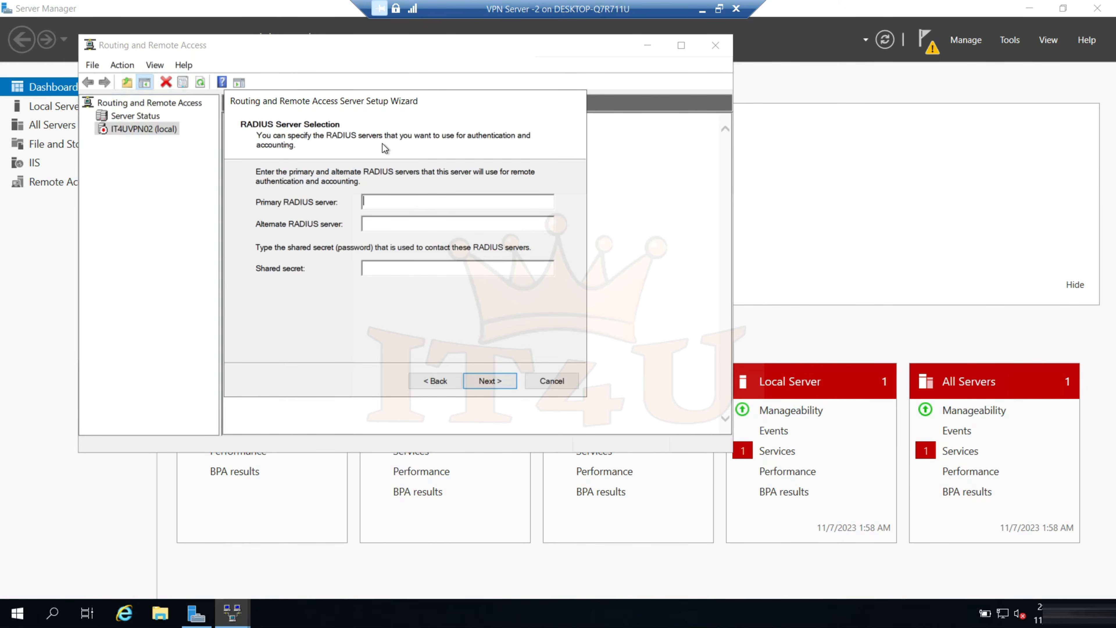
pyautogui.hotkey('alt', 'Tab')
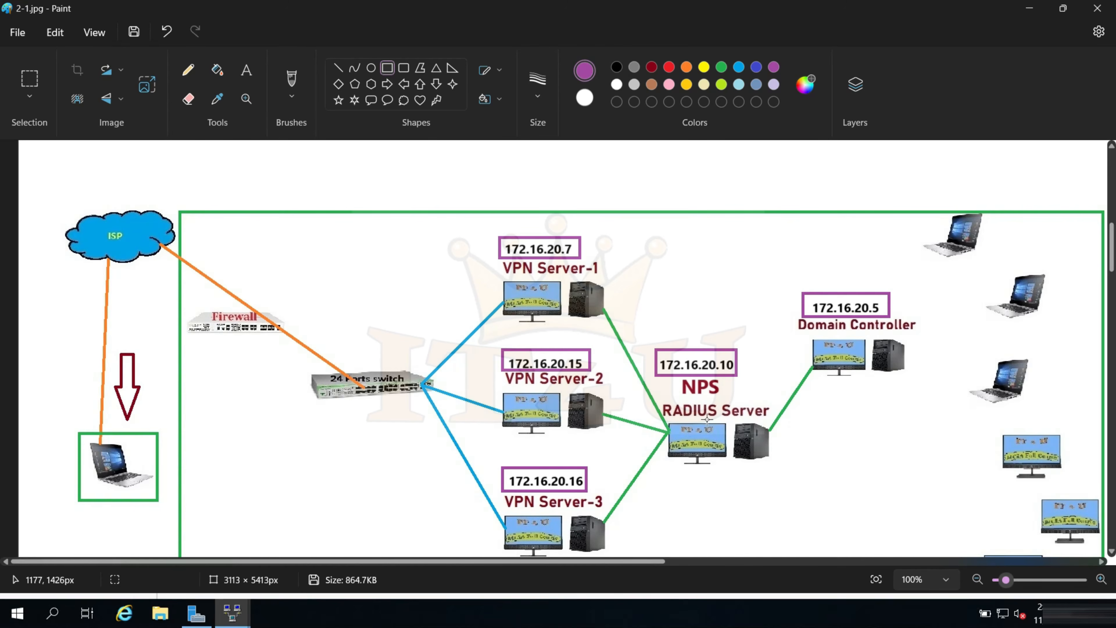
pyautogui.click(1029, 13)
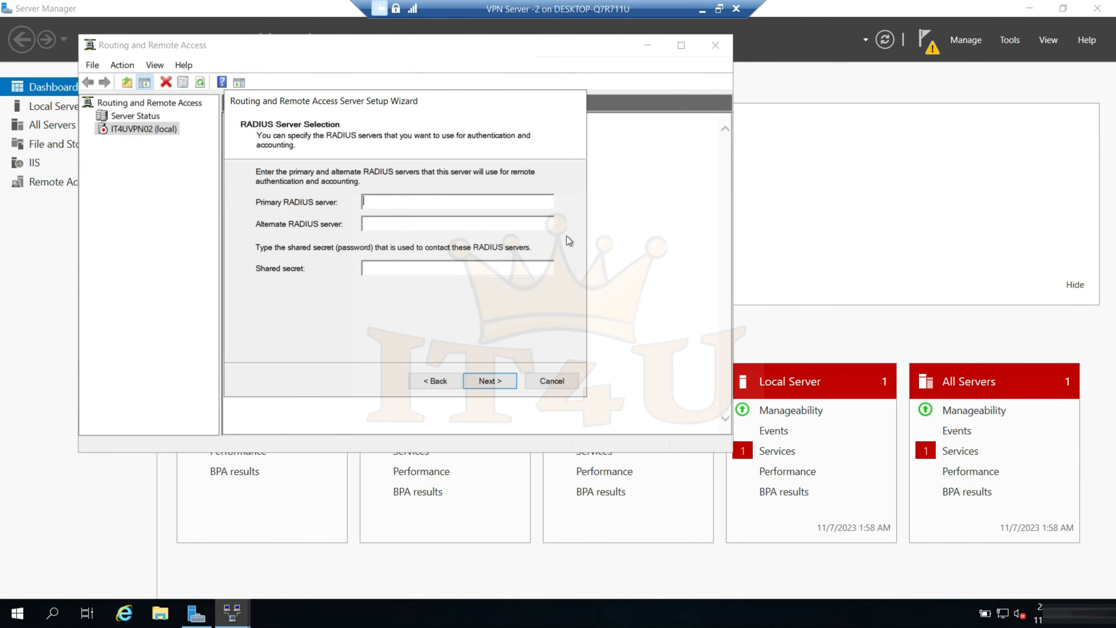
# Set the primary RADIUS server to 172.16.20.10, leave the alternate server empty, and enter the shared secret
pyautogui.write('172.16.20.10')
pyautogui.click(384, 223)
pyautogui.write('*********')
# Complete the Routing and Remote Access setup wizard on IT4UVPN02 and acknowledge the DHCP relay notice
pyautogui.click(489, 381)
pyautogui.click(490, 382)
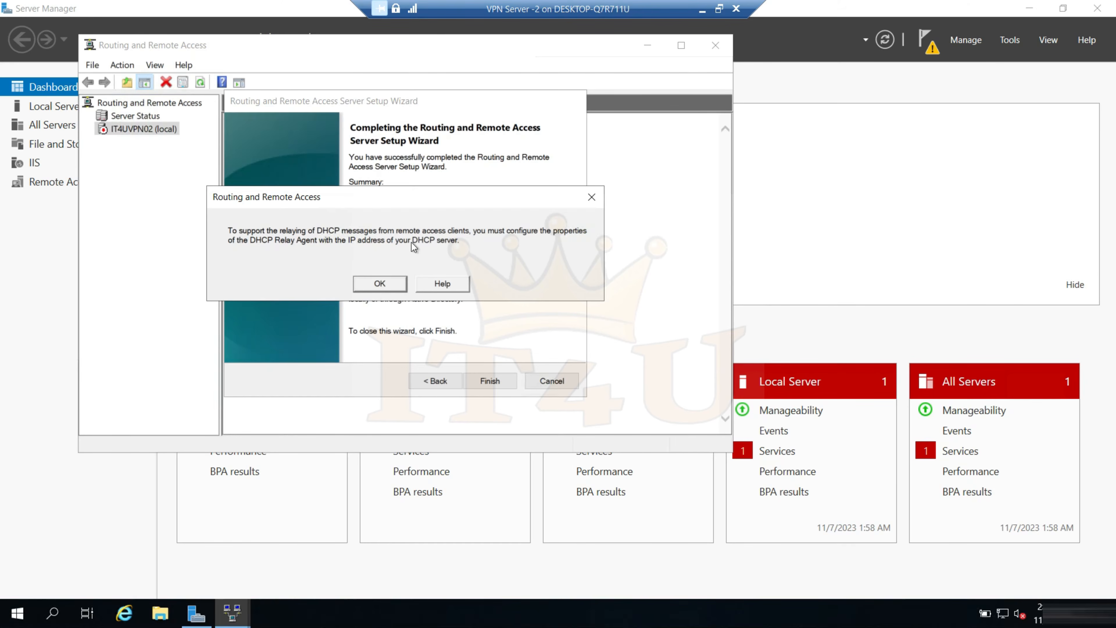
pyautogui.click(380, 284)
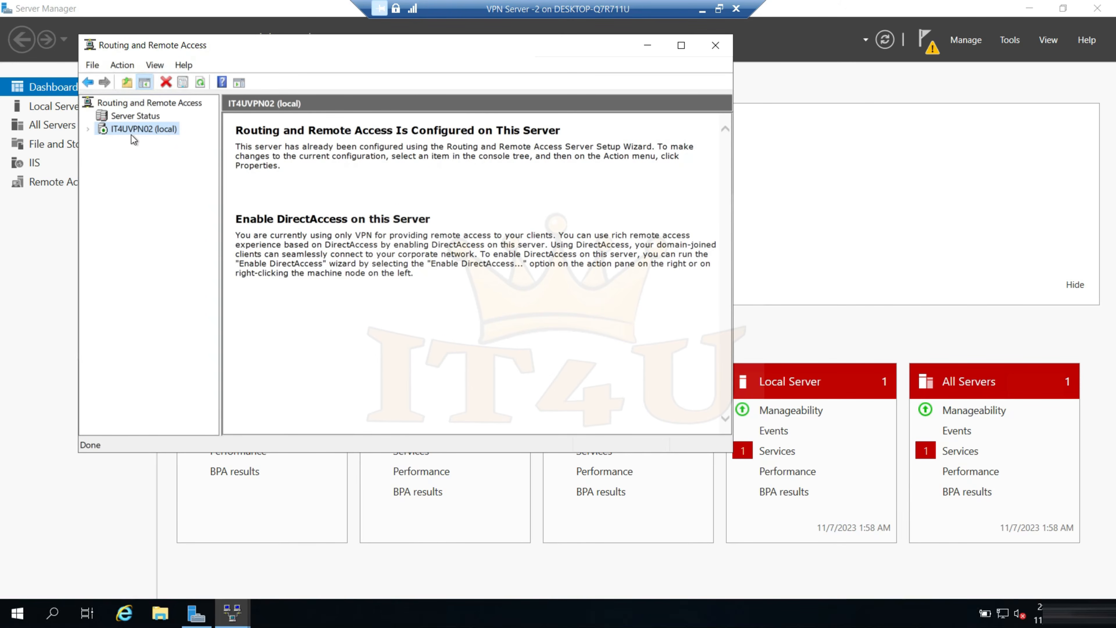
# Add the DHCP server address 172.16.20.5 to the IPv4 DHCP Relay Agent properties of IT4UVPN02 and apply it
pyautogui.click(88, 129)
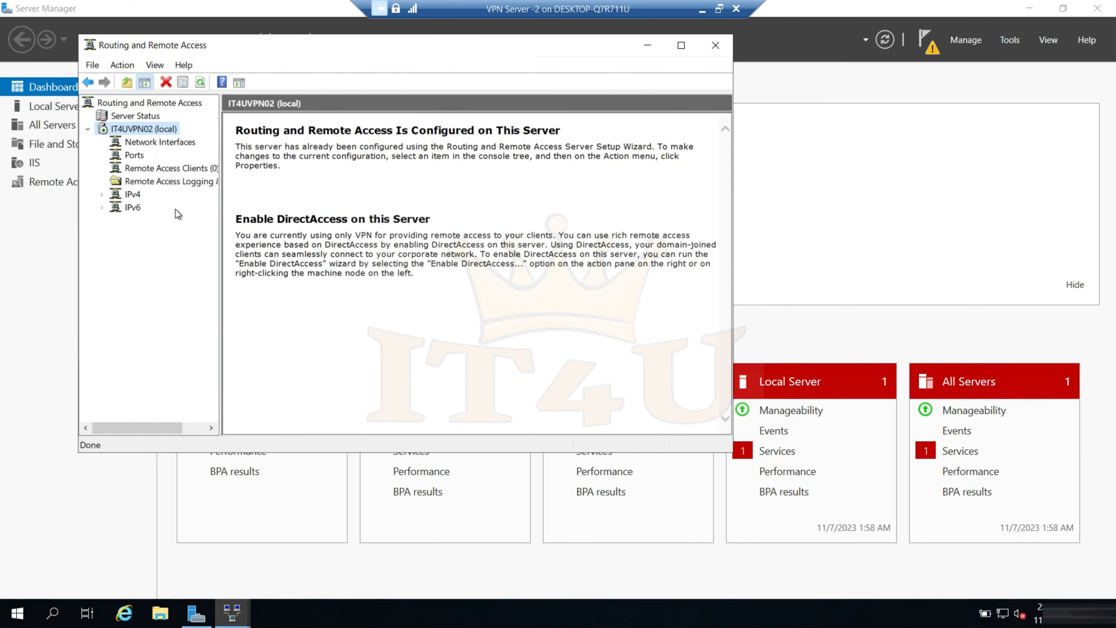
pyautogui.click(132, 197)
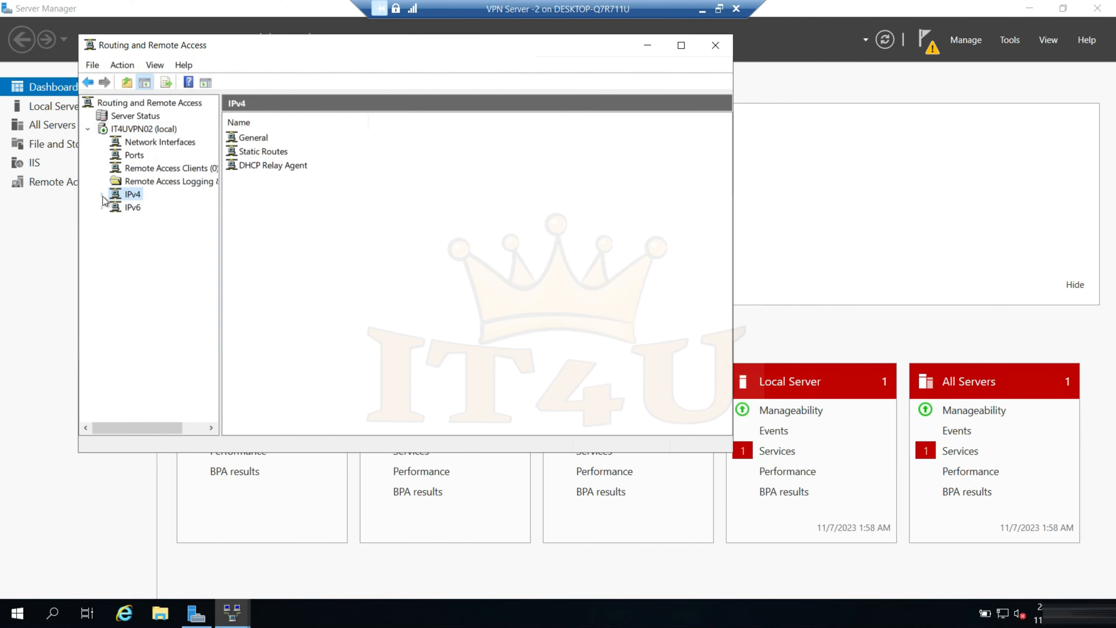
pyautogui.doubleClick(132, 196)
pyautogui.click(157, 236)
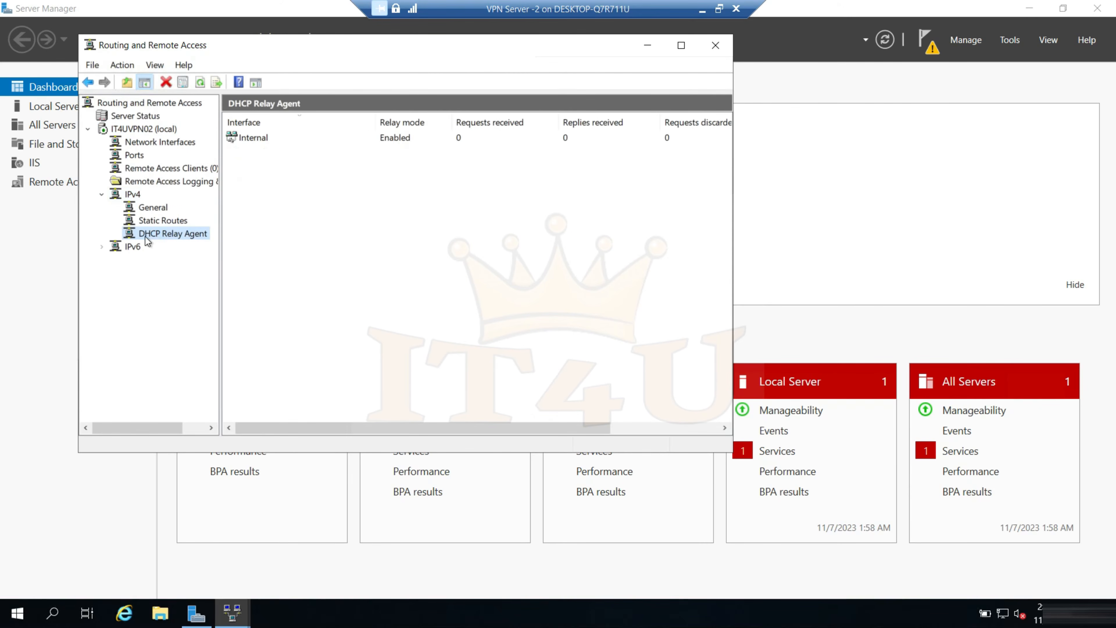
pyautogui.rightClick(177, 235)
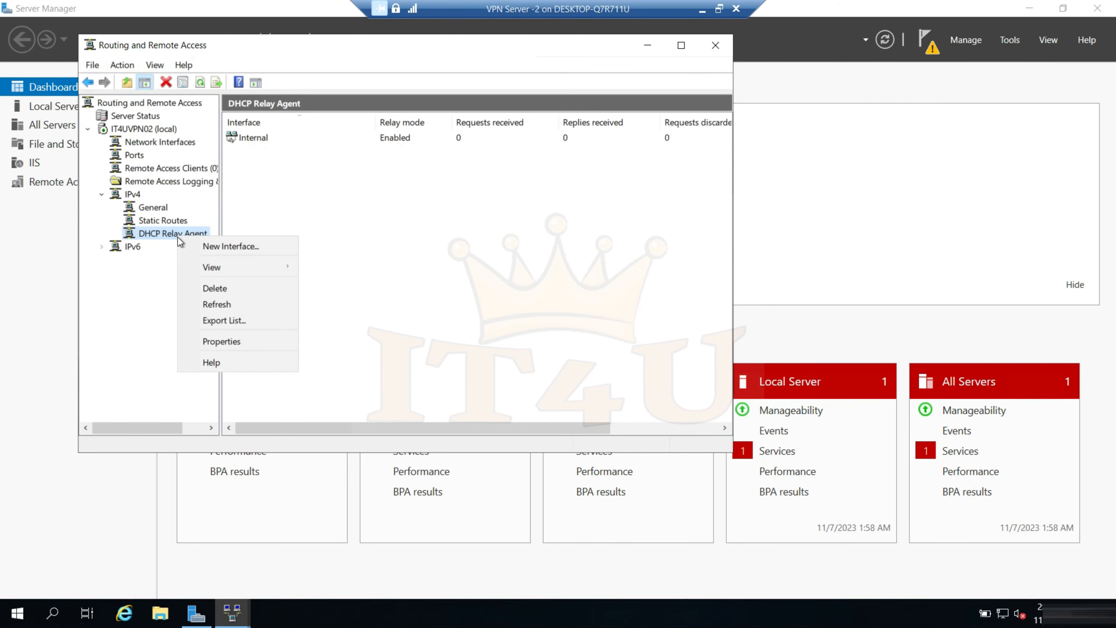
pyautogui.click(233, 344)
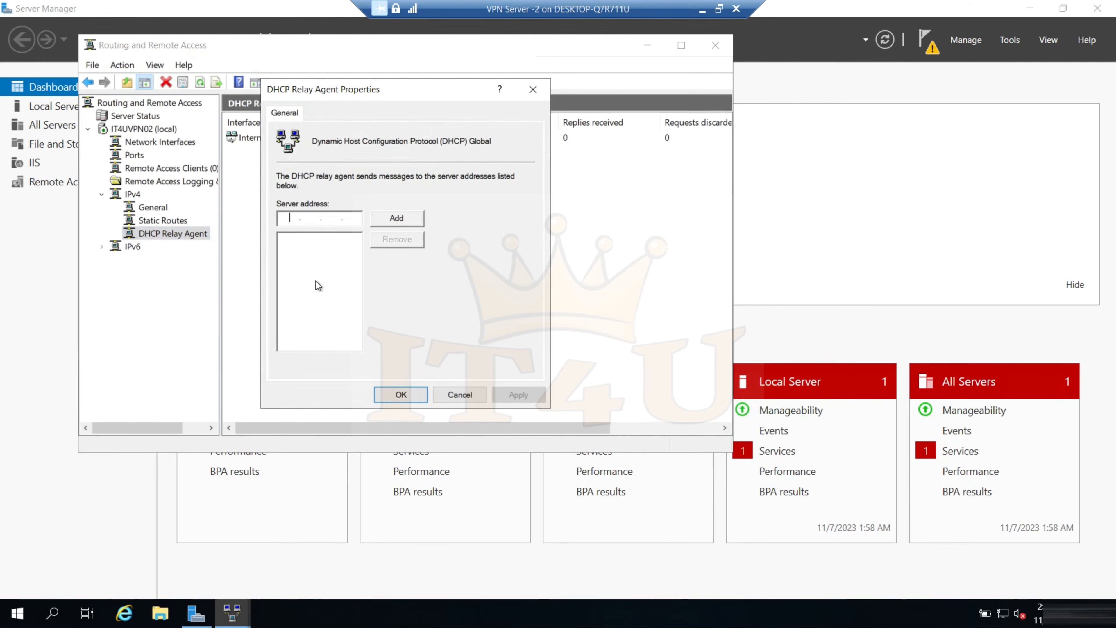
pyautogui.write('172.16.20.5')
pyautogui.click(397, 220)
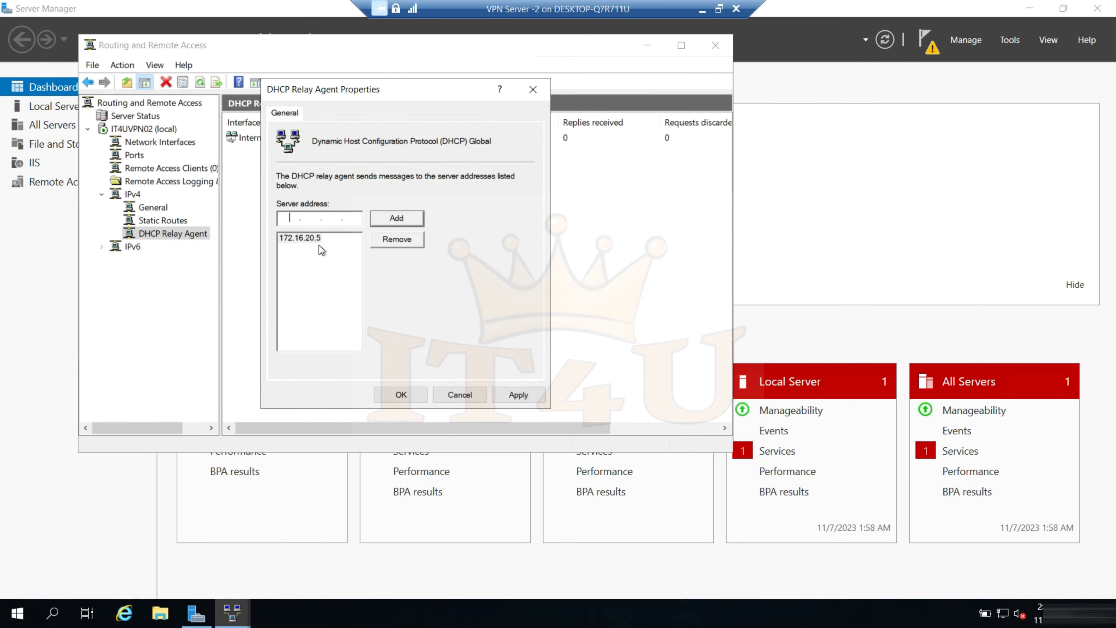
pyautogui.click(519, 395)
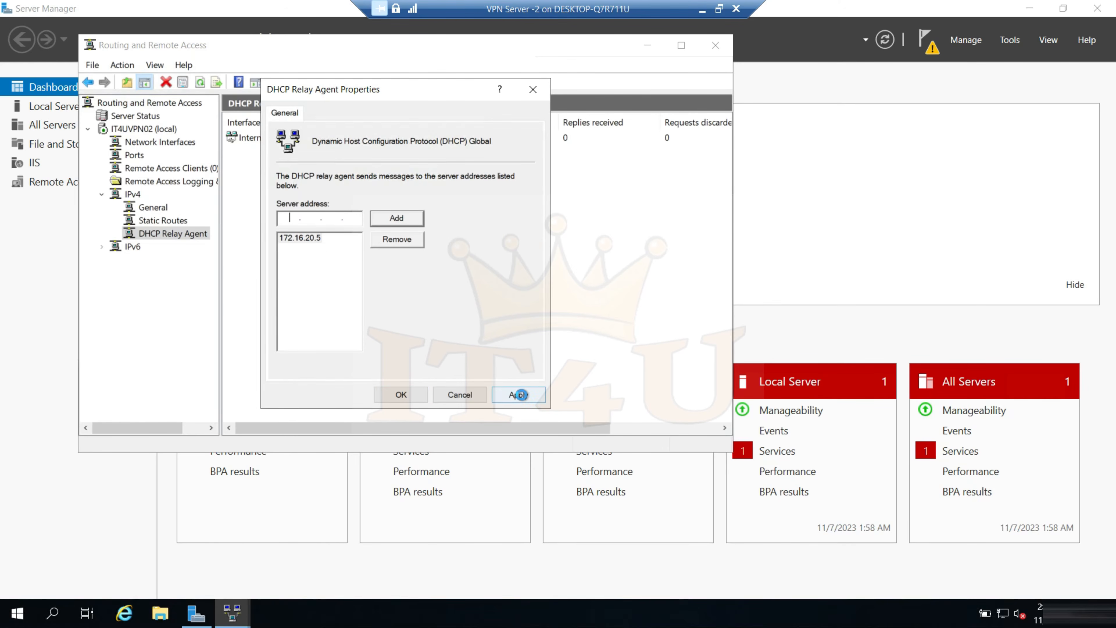
pyautogui.click(401, 394)
# Restart the Routing and Remote Access service on IT4UVPN02
pyautogui.rightClick(141, 129)
pyautogui.moveTo(243, 193)
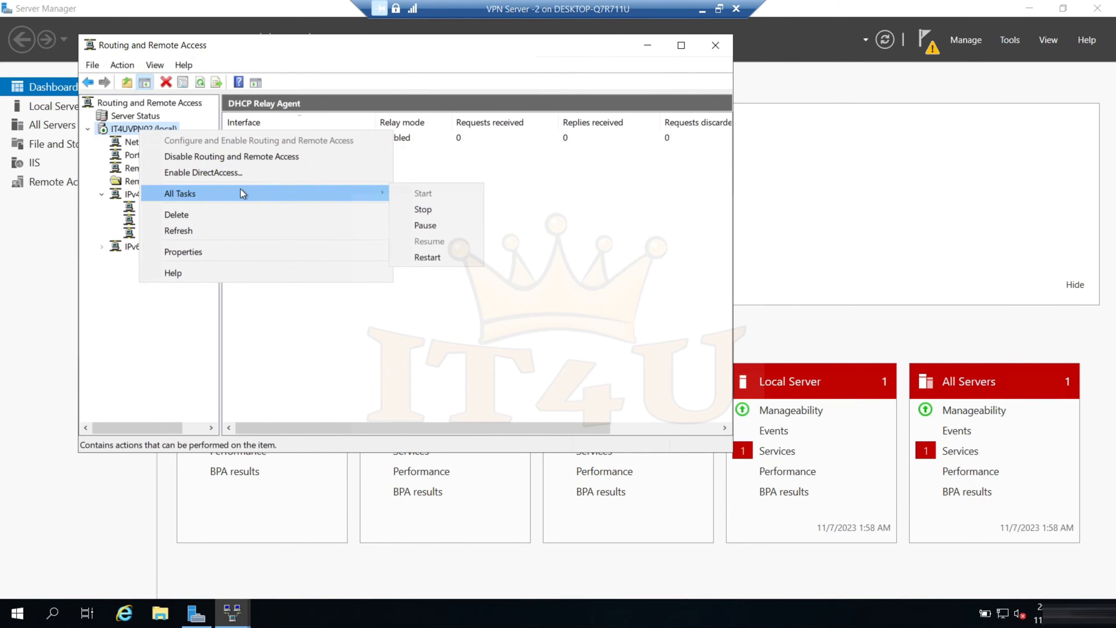
pyautogui.click(451, 257)
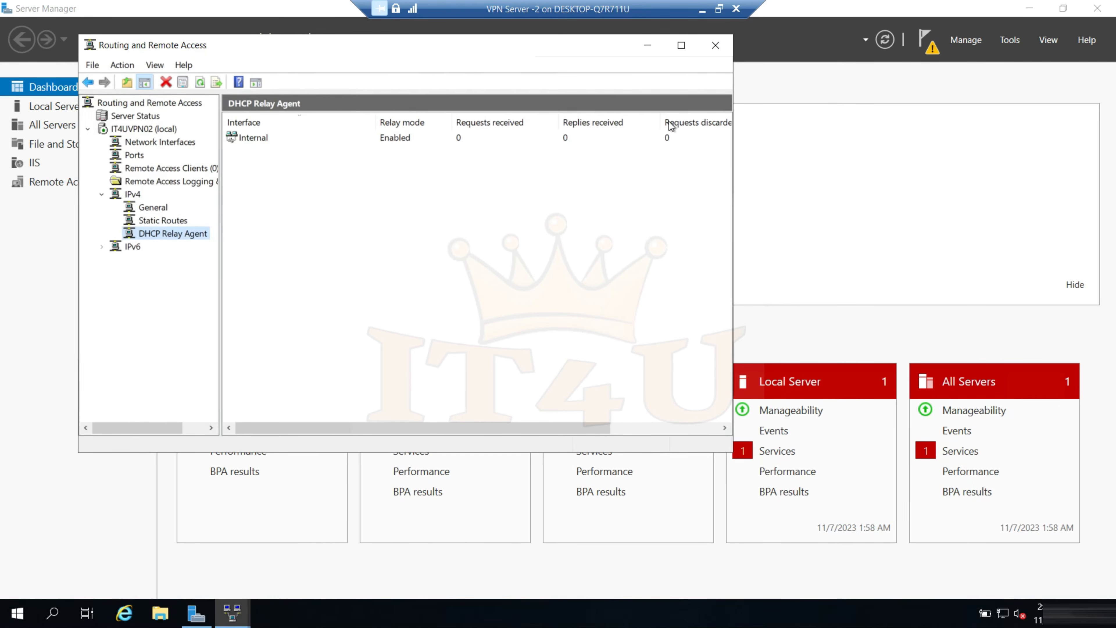
# Switch to the IT4UVPN01 server and start its Routing and Remote Access setup for remote access with VPN only
pyautogui.click(702, 8)
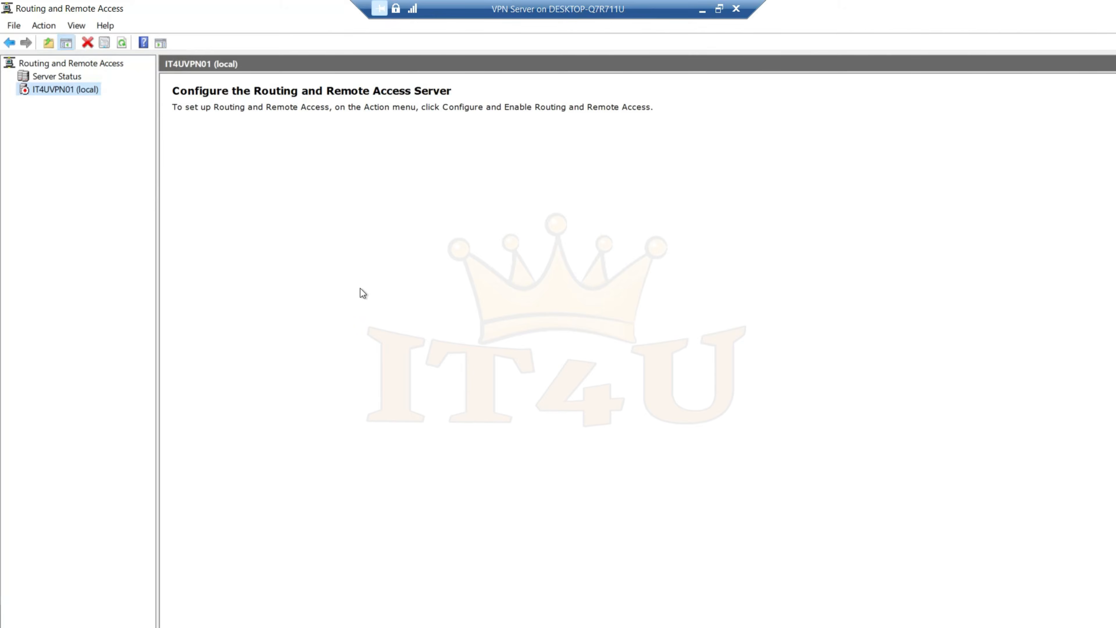
pyautogui.rightClick(56, 93)
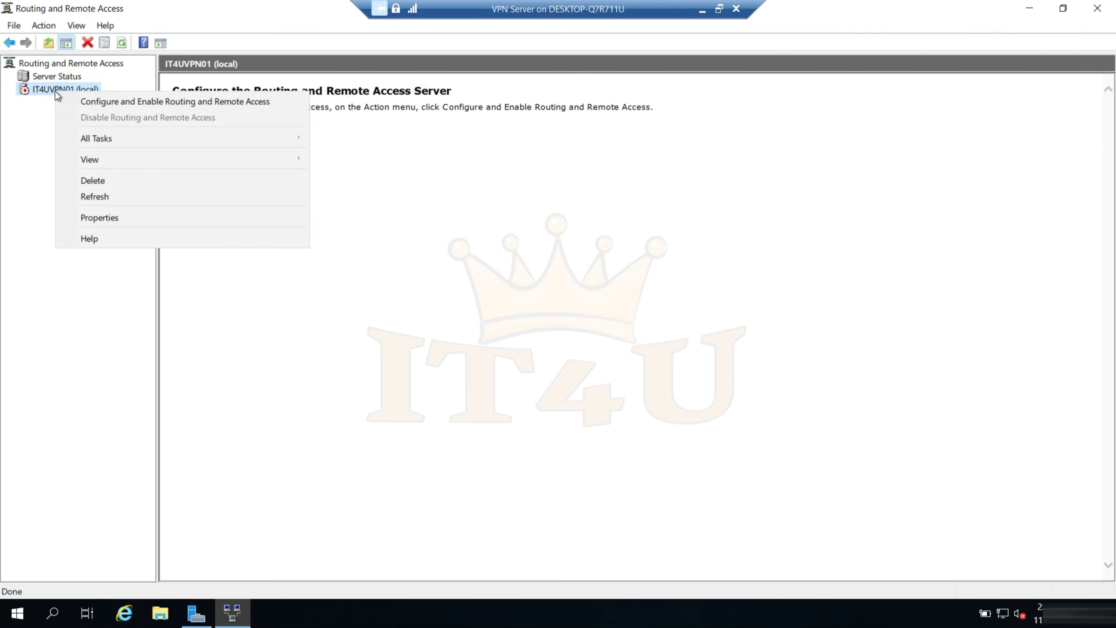
pyautogui.click(82, 104)
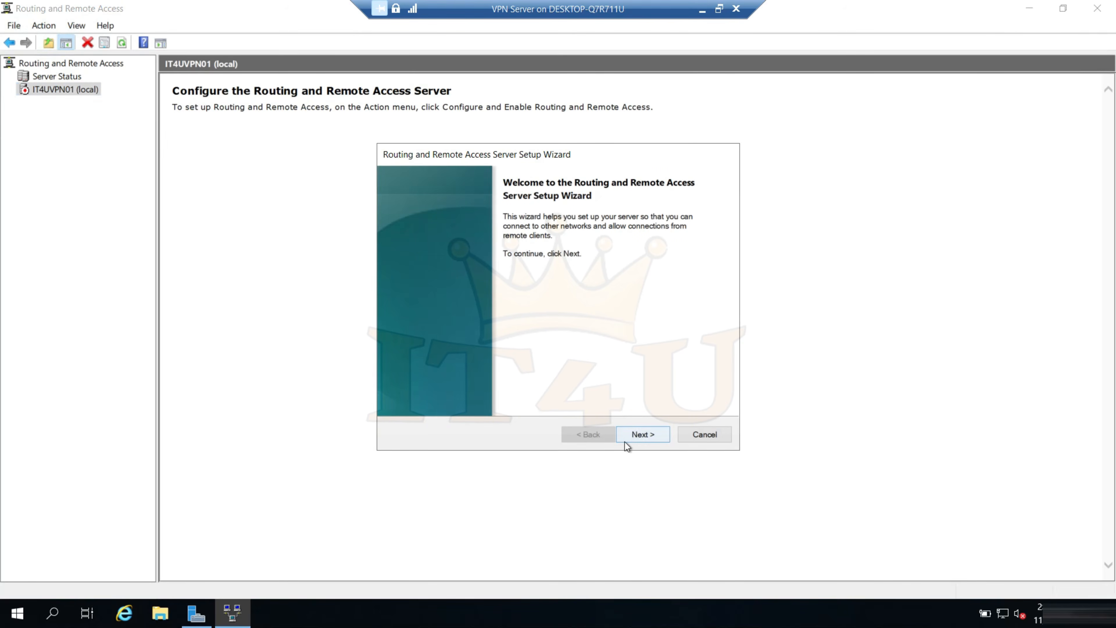
pyautogui.click(640, 438)
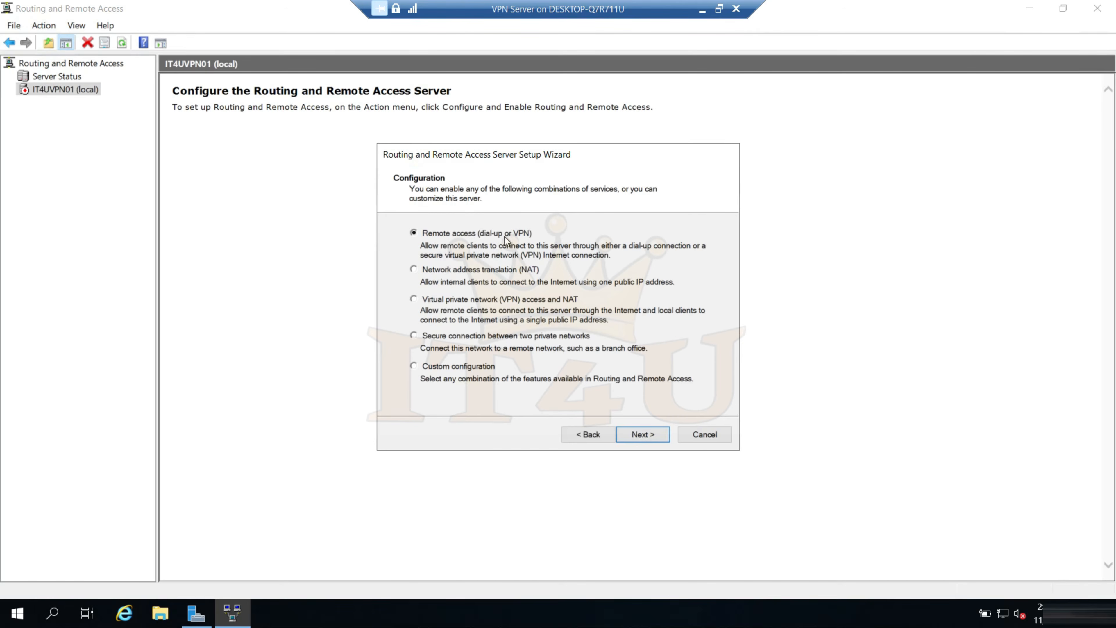
pyautogui.click(640, 435)
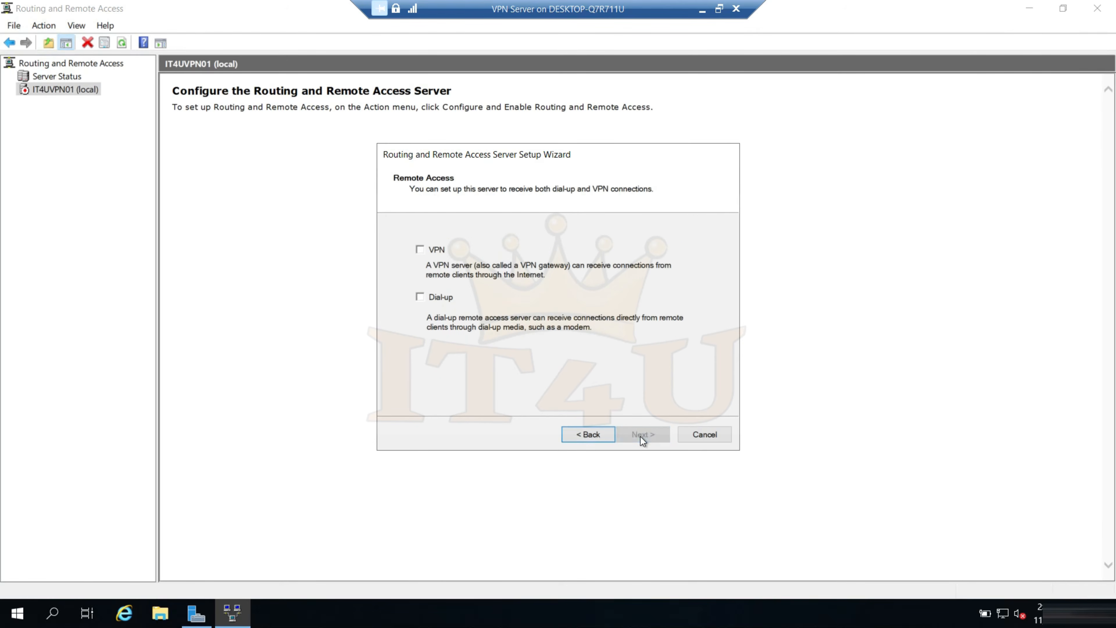
pyautogui.click(427, 251)
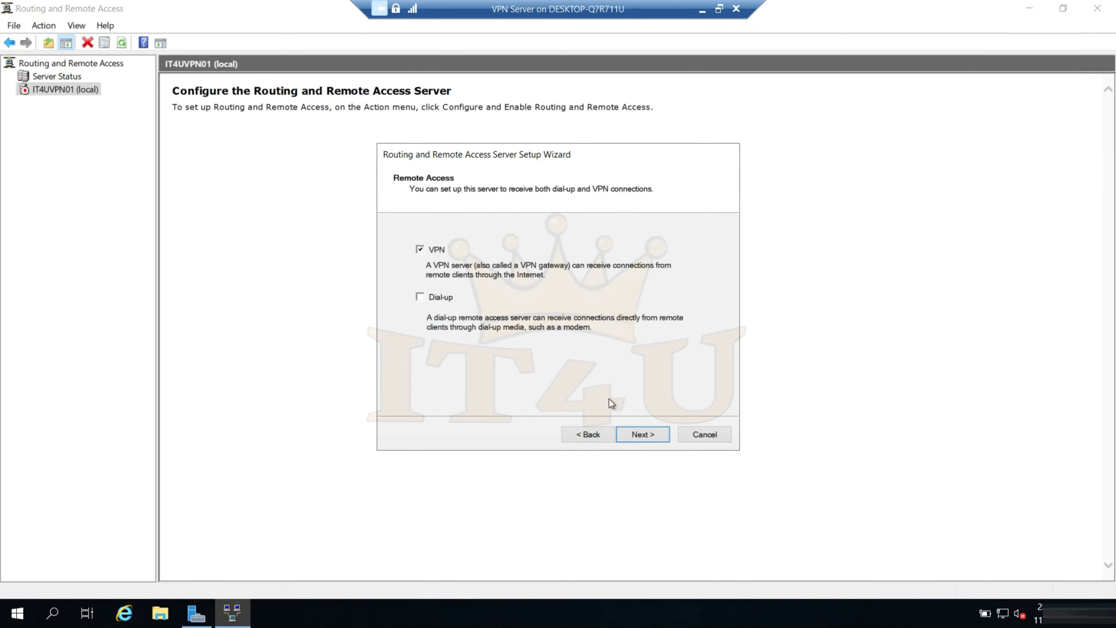
pyautogui.click(640, 434)
# Select Ethernet 2 as the Internet interface without static packet filters, and assign client addresses from a specified range
pyautogui.click(554, 289)
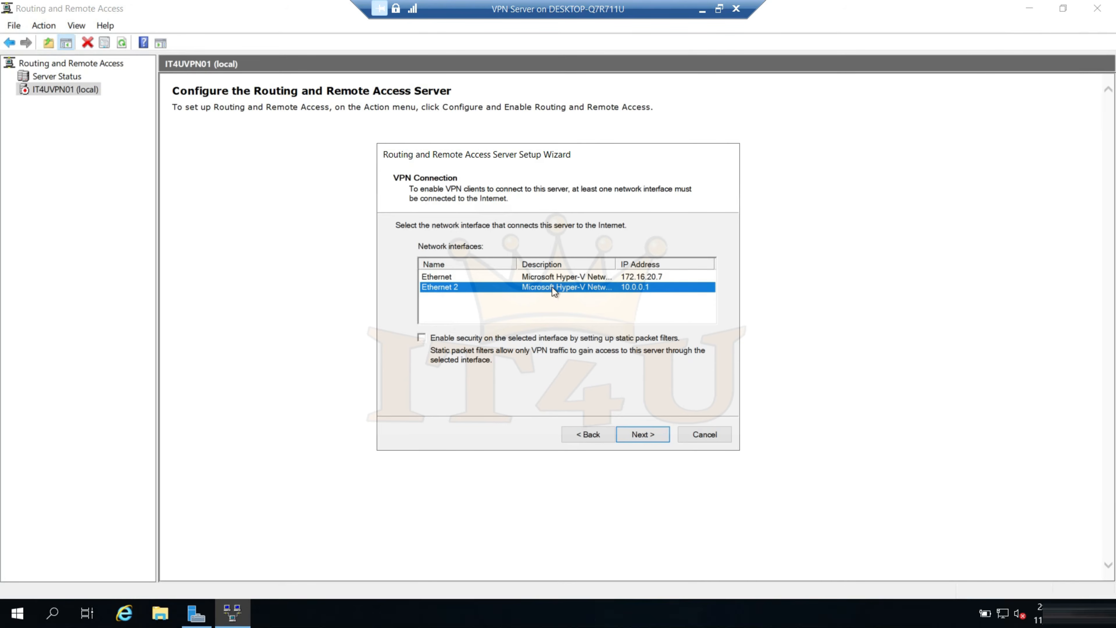
pyautogui.click(648, 435)
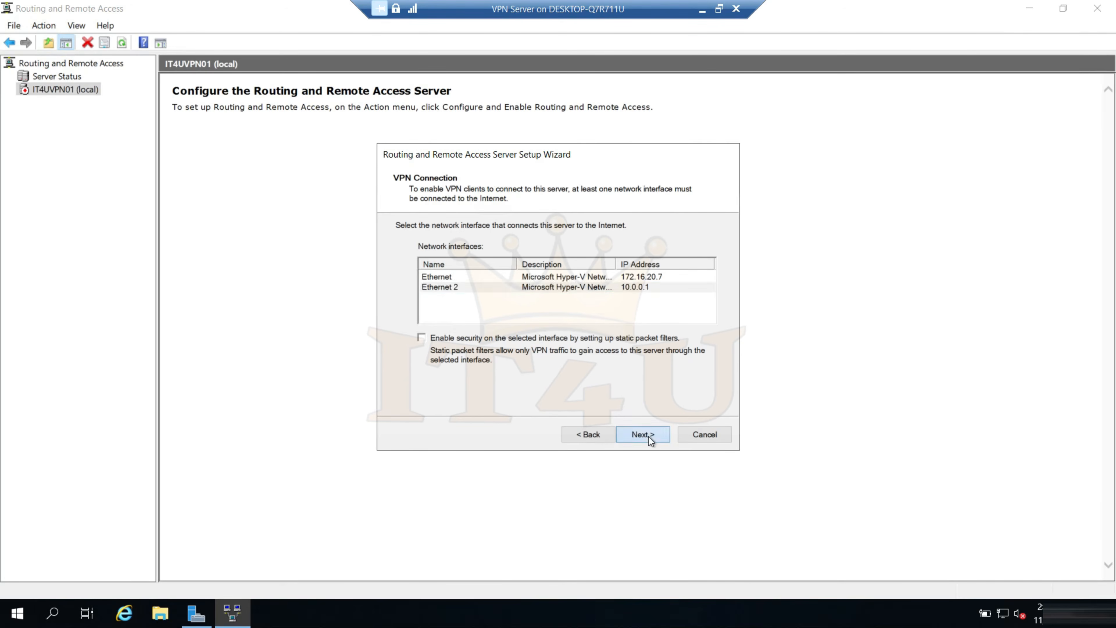
pyautogui.click(481, 285)
pyautogui.click(643, 434)
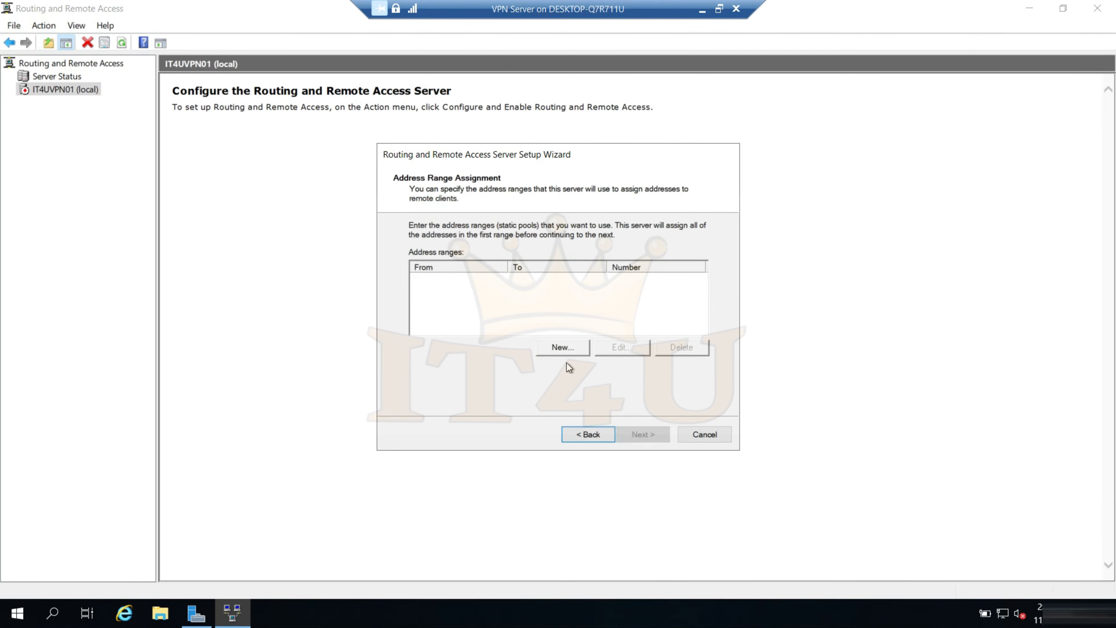
# Add a new IPv4 address range from 172.16.20.210 to 172.16.20.215 for IT4UVPN01's remote clients
pyautogui.click(563, 347)
pyautogui.write('172')
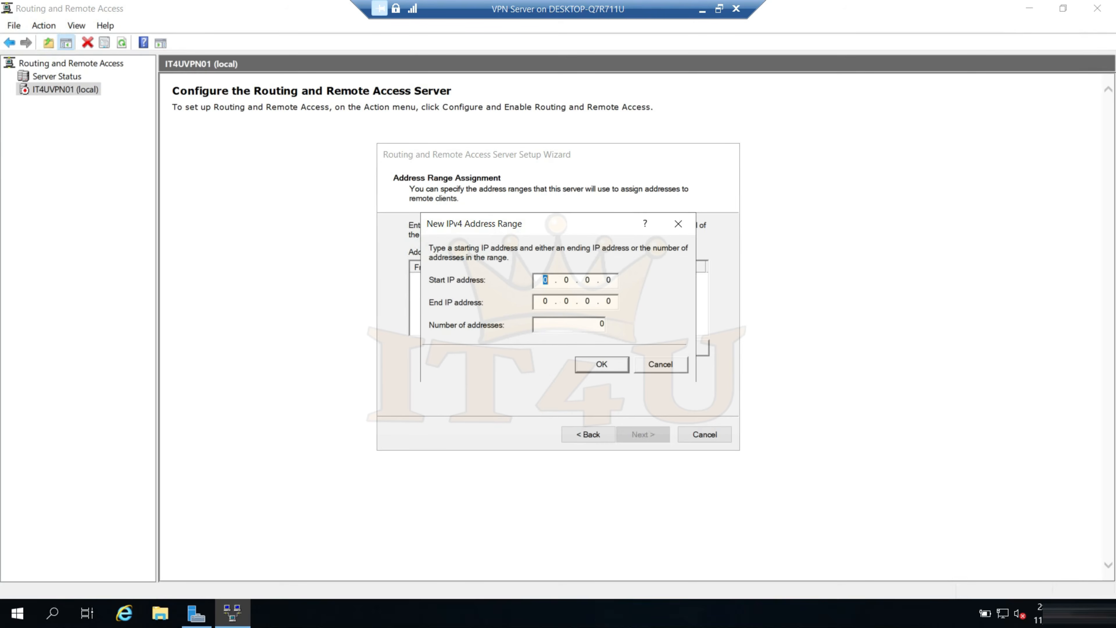
pyautogui.write('16.20.210172.16.20.215')
pyautogui.click(609, 366)
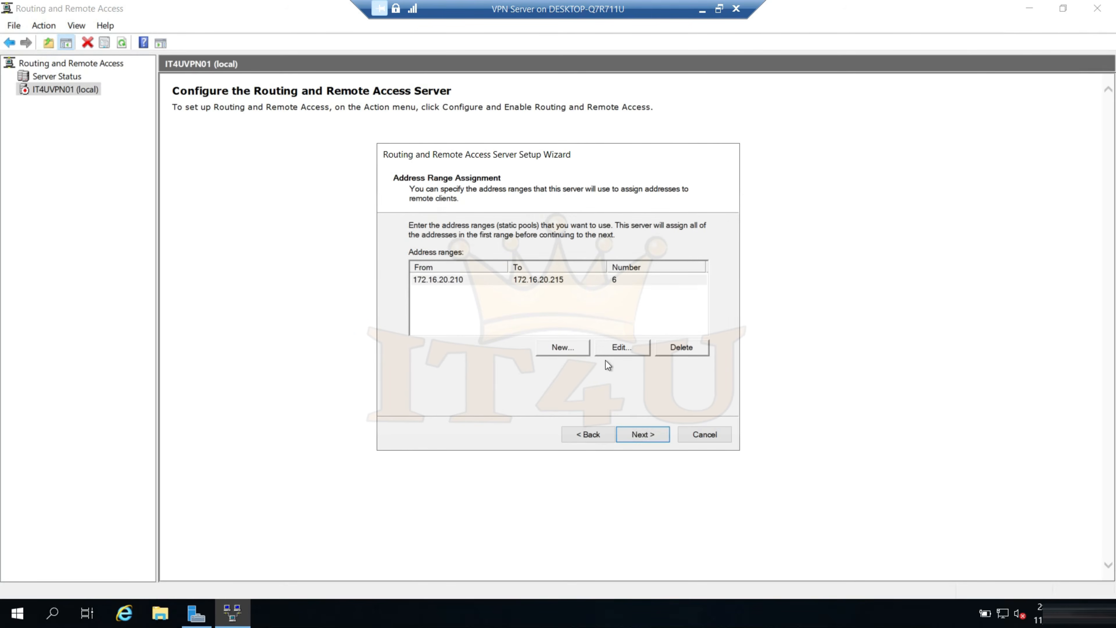
pyautogui.click(642, 434)
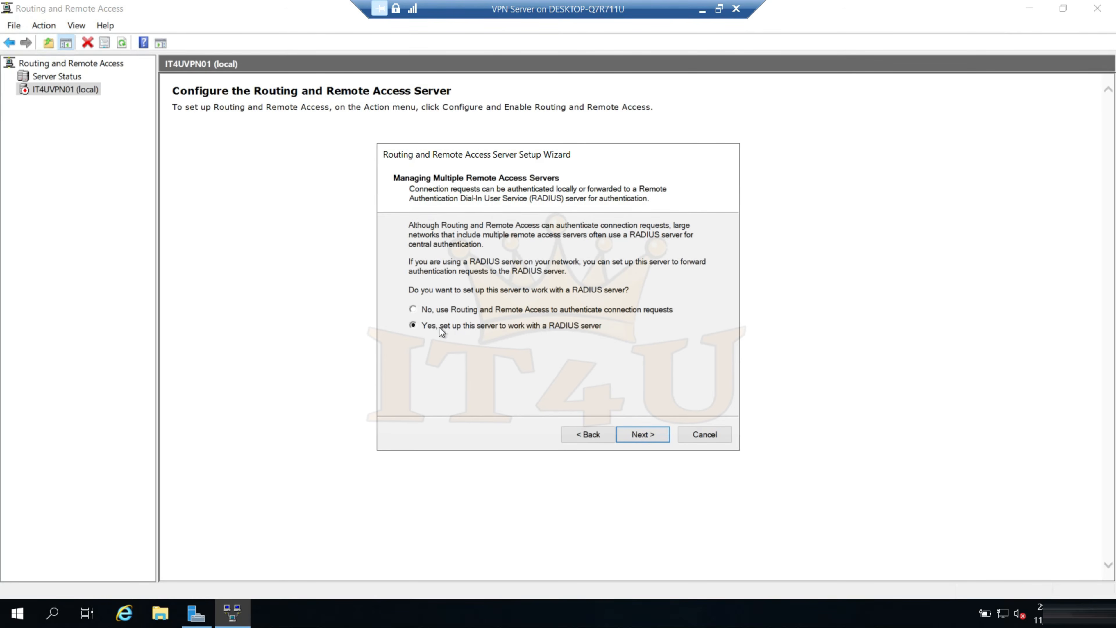
# Set IT4UVPN01 to work with a RADIUS server, using 172.16.20.10 as the primary server, and enter the shared secret
pyautogui.click(642, 435)
pyautogui.write('172.16.20.10')
pyautogui.click(569, 316)
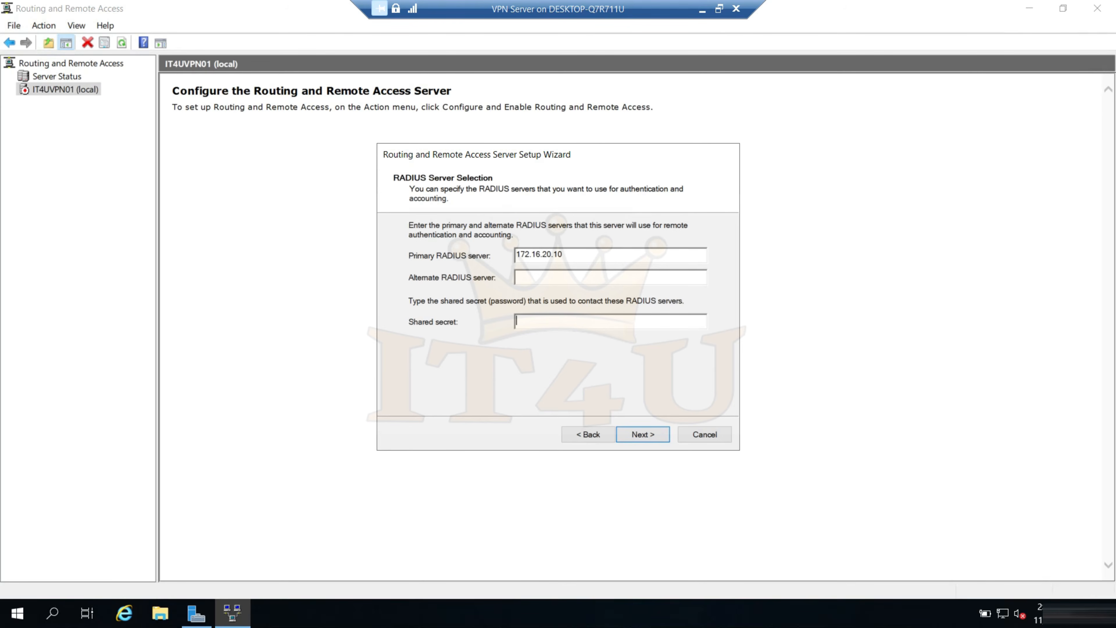
pyautogui.write('123')
pyautogui.press('BackSpace')
pyautogui.press('BackSpace')
pyautogui.write('234567890')
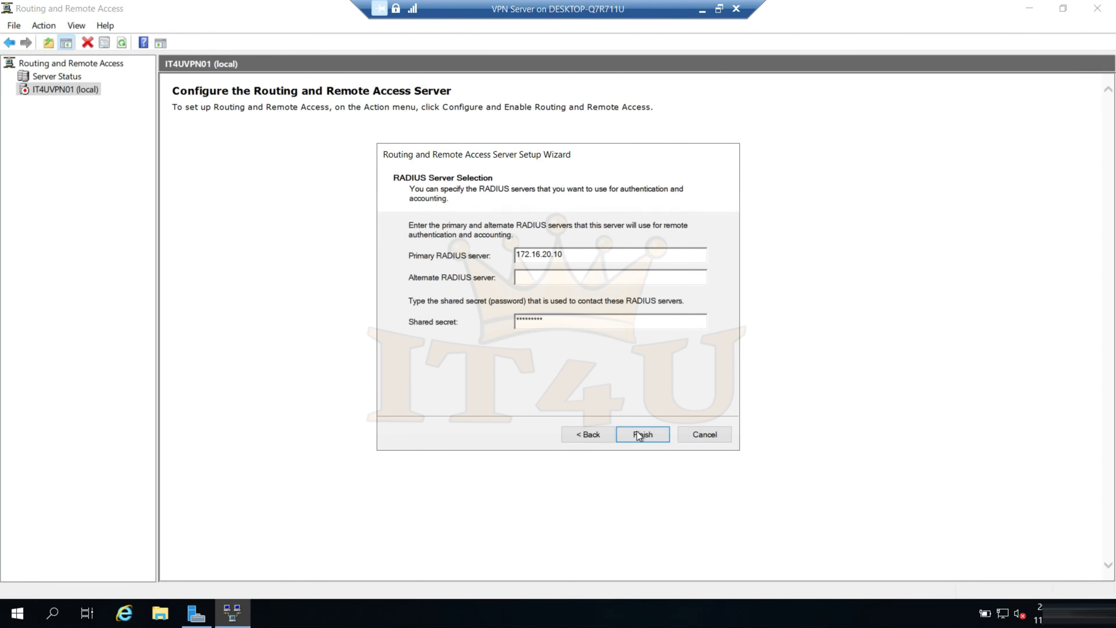
# Complete the Routing and Remote Access setup wizard on IT4UVPN01 and acknowledge the DHCP relay notice
pyautogui.click(637, 432)
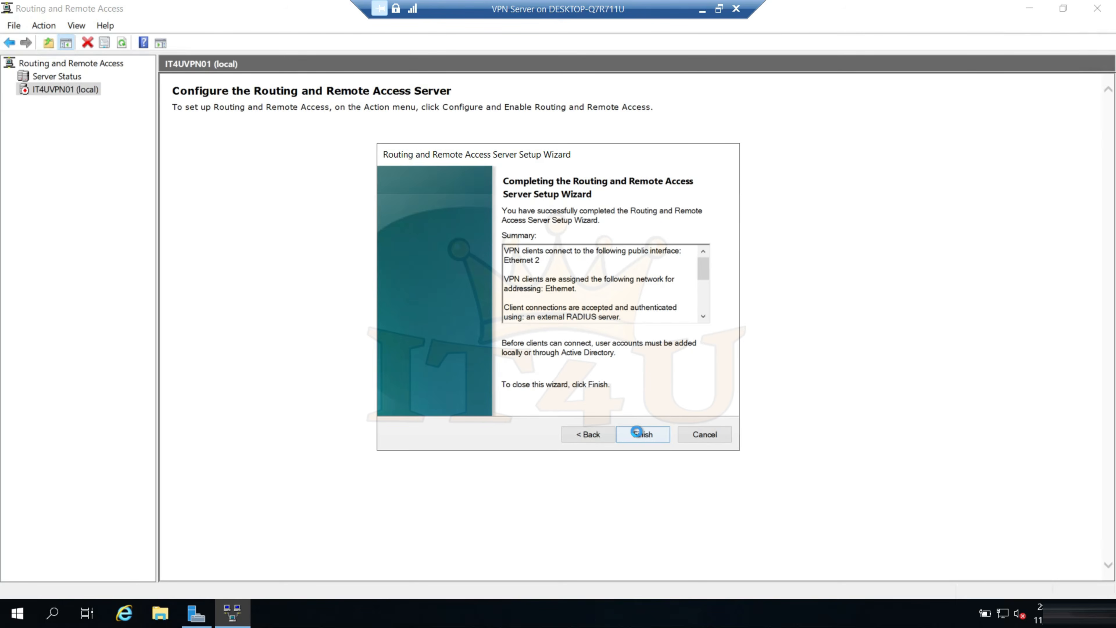
pyautogui.click(637, 432)
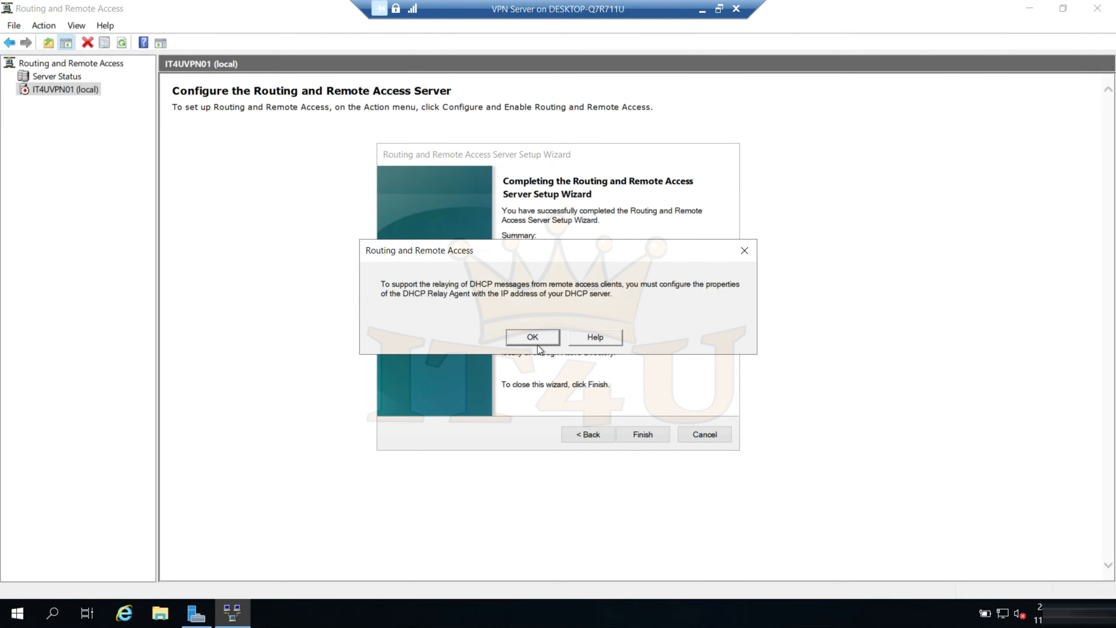
pyautogui.click(534, 337)
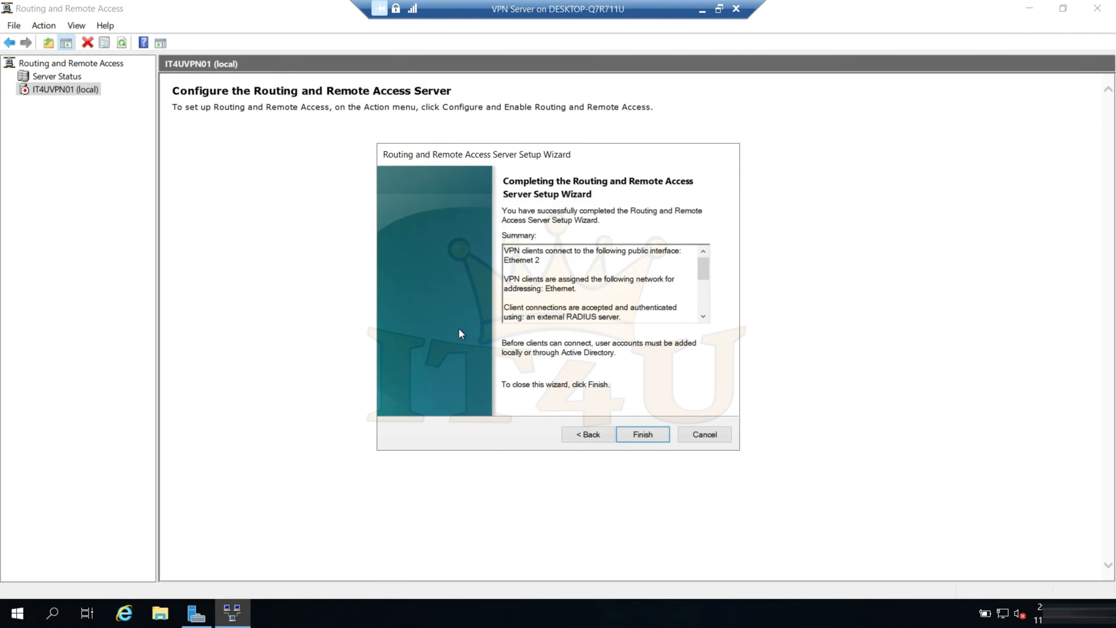
# Add the DHCP server address 172.16.20.5 to the IPv4 DHCP Relay Agent properties of IT4UVPN01 and apply it
pyautogui.click(53, 155)
pyautogui.click(23, 155)
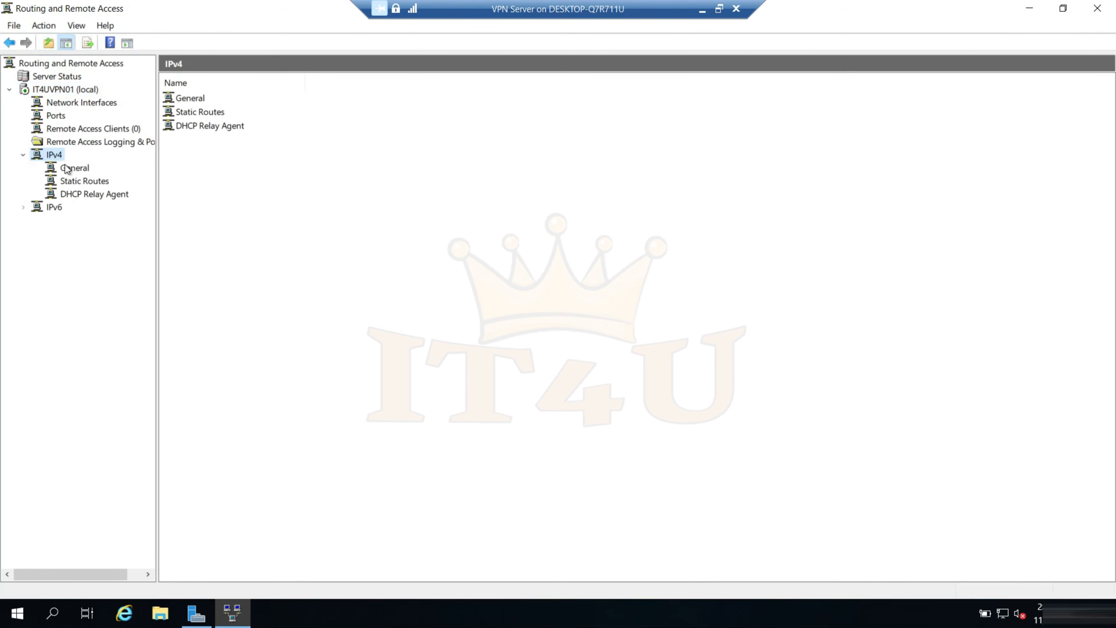
pyautogui.click(82, 193)
pyautogui.rightClick(82, 194)
pyautogui.click(148, 303)
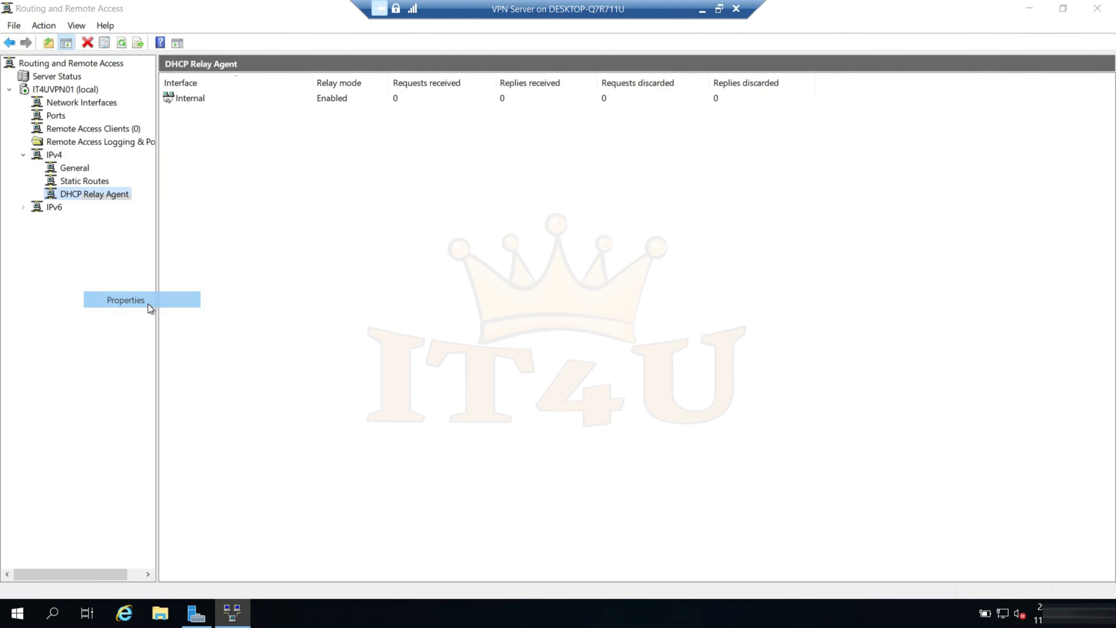
pyautogui.write('172.16.20.5')
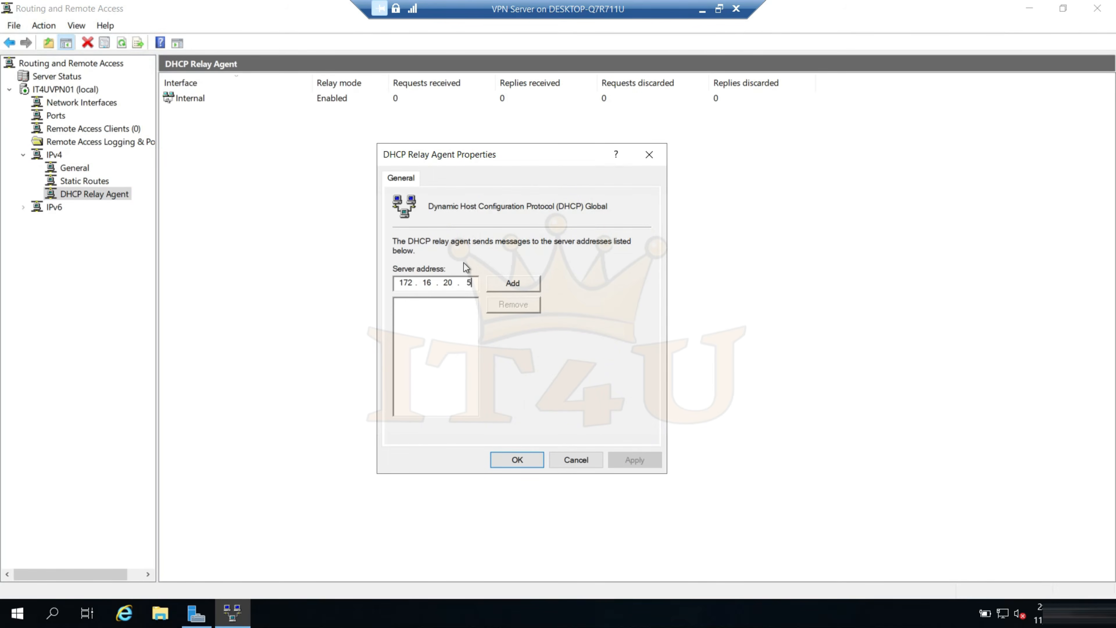
pyautogui.click(529, 285)
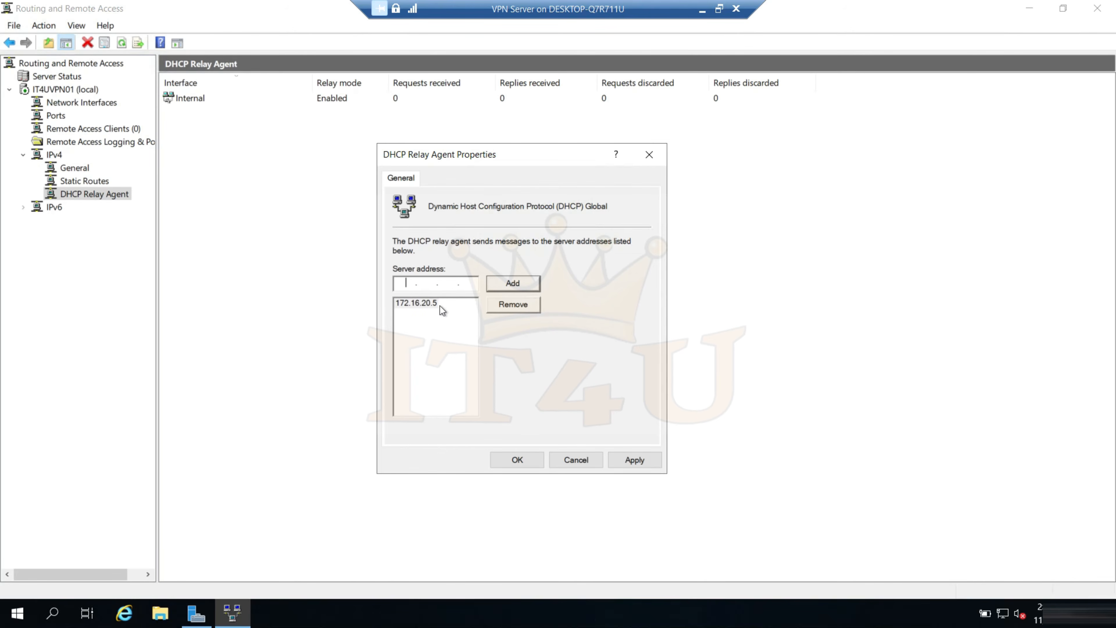
pyautogui.click(632, 461)
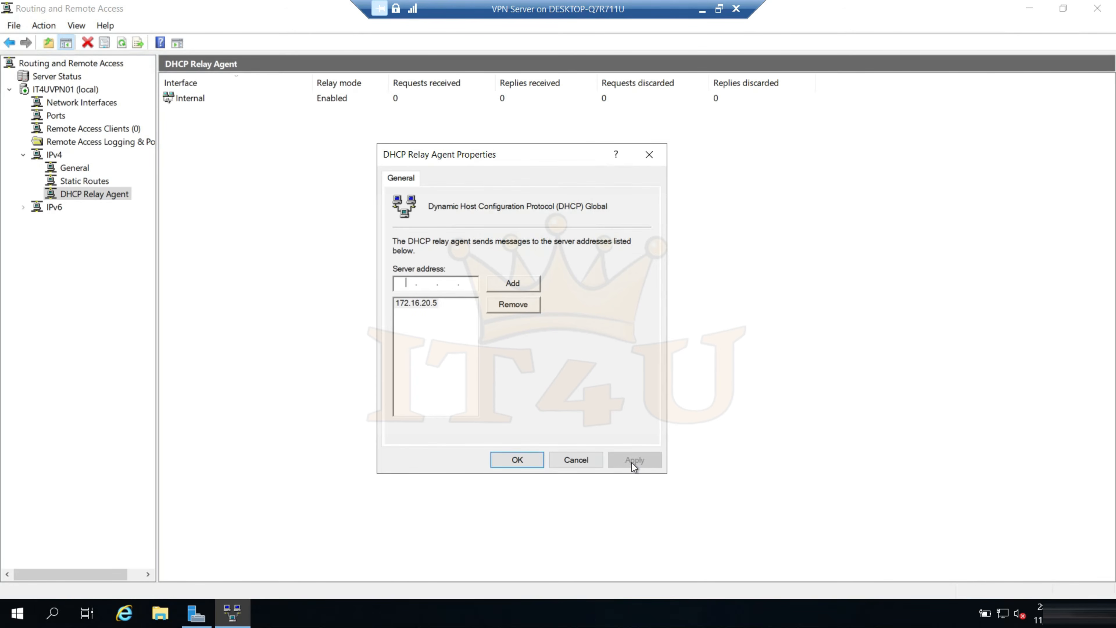
pyautogui.click(528, 459)
# Restart the Routing and Remote Access service on IT4UVPN01
pyautogui.click(62, 90)
pyautogui.moveTo(166, 155)
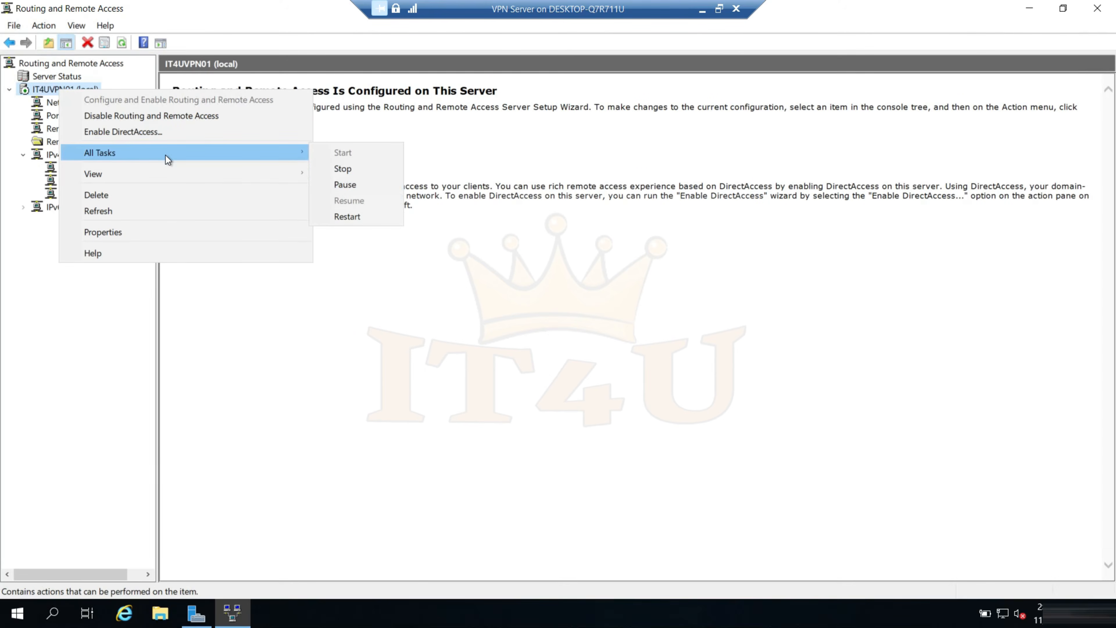
pyautogui.click(367, 217)
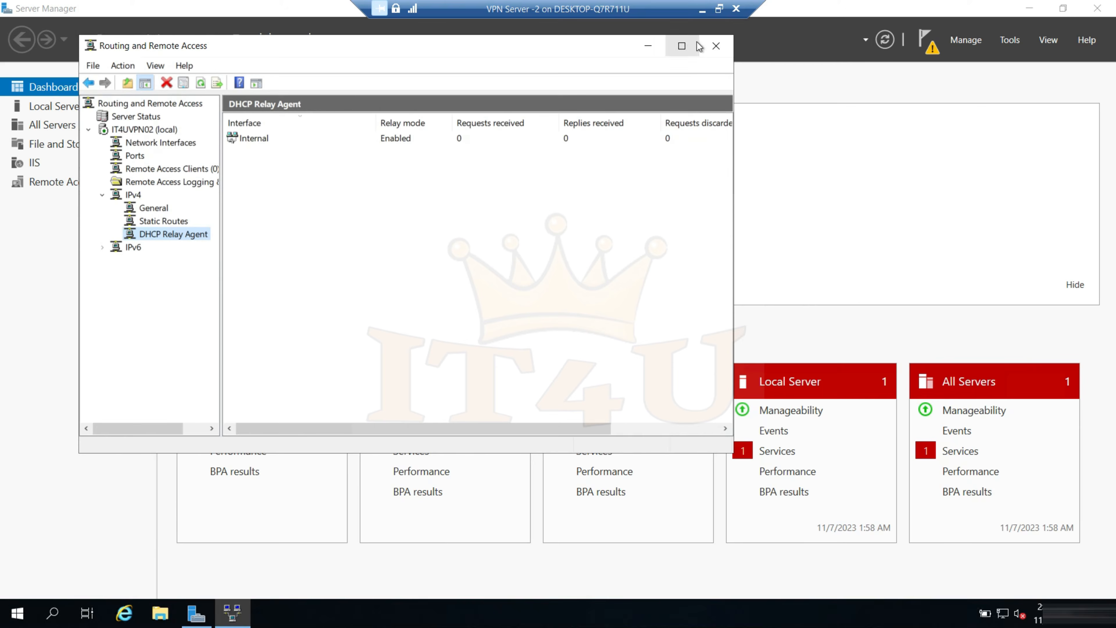
# Connect to the VPN Server -3 virtual machine from Hyper-V Manager, maximize it, and open its Routing and Remote Access console
pyautogui.click(703, 9)
pyautogui.click(706, 13)
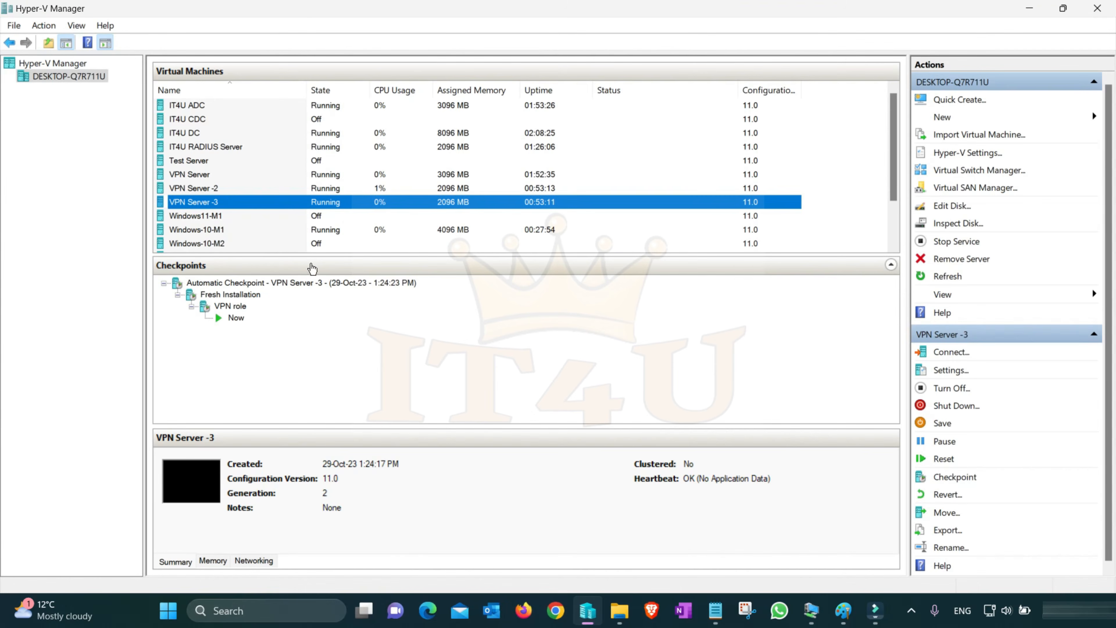
pyautogui.rightClick(203, 202)
pyautogui.click(224, 211)
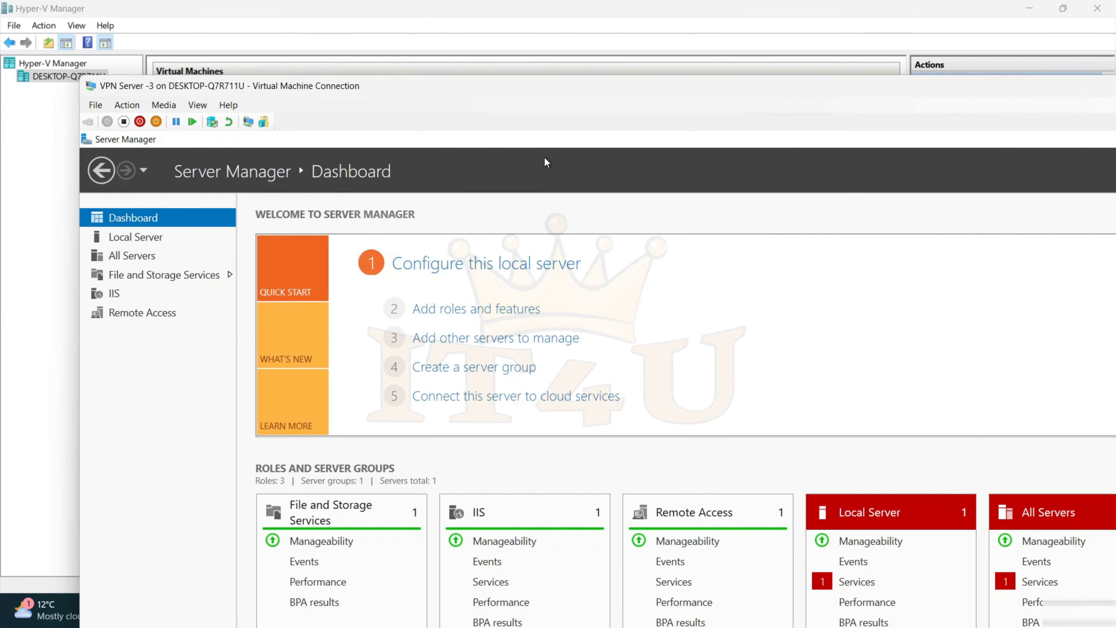
pyautogui.doubleClick(580, 92)
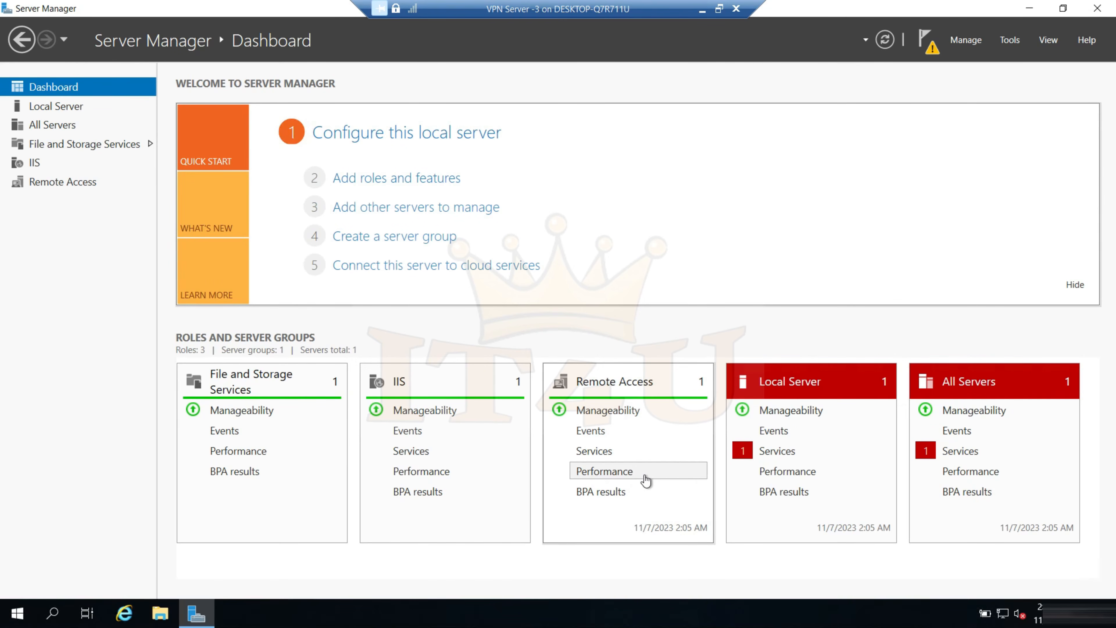
pyautogui.click(1007, 40)
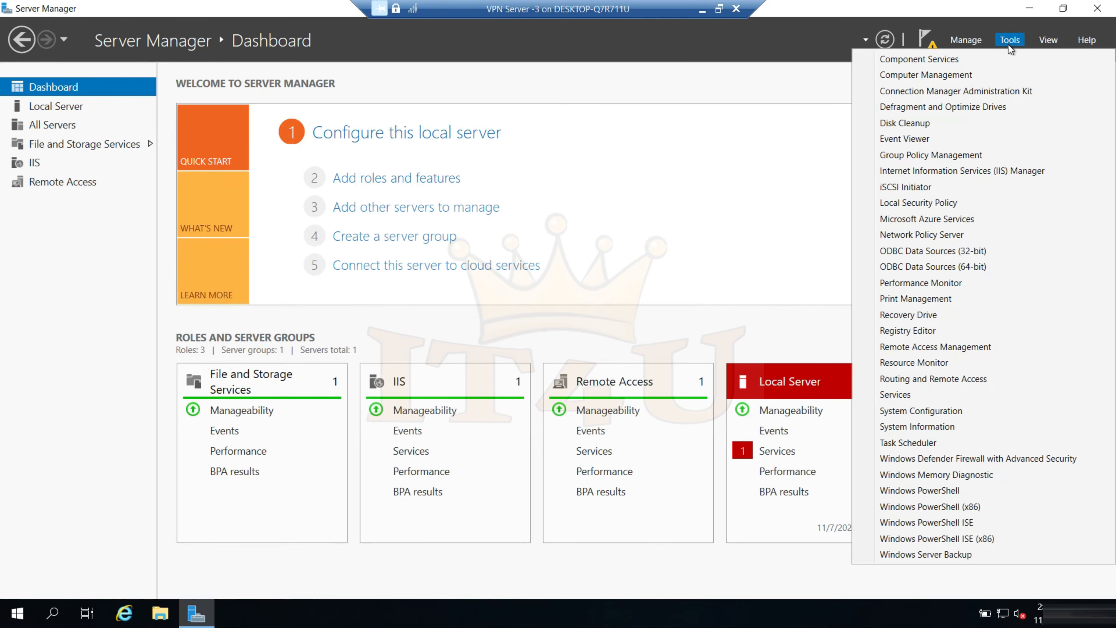
pyautogui.click(942, 380)
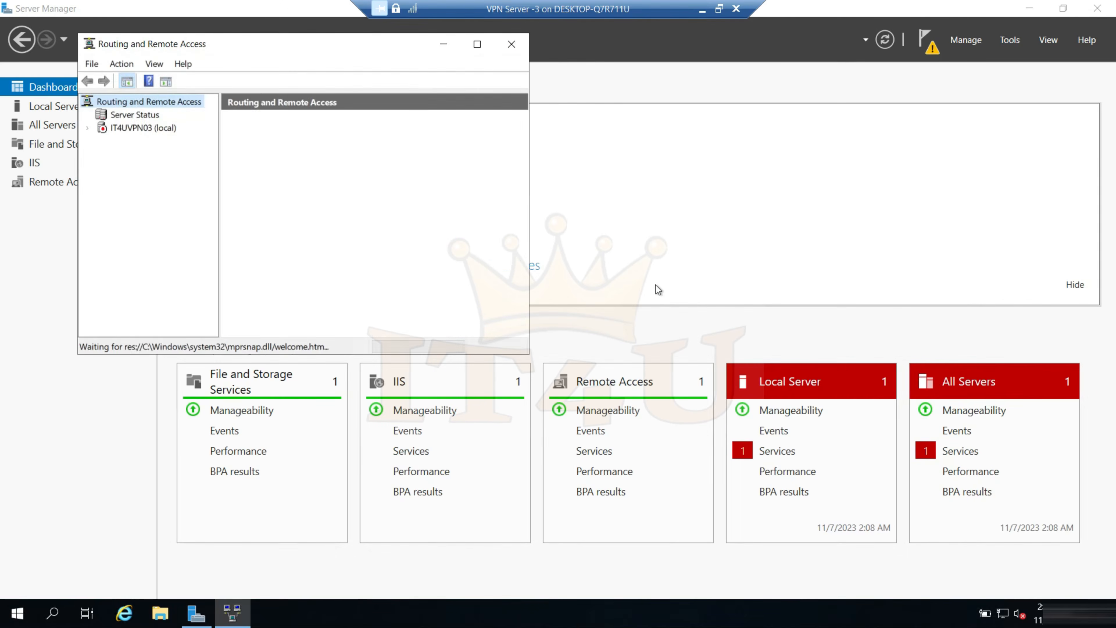
# Start configuring Routing and Remote Access on IT4UVPN03 as a remote access server with VPN only
pyautogui.rightClick(128, 129)
pyautogui.click(154, 138)
pyautogui.click(381, 333)
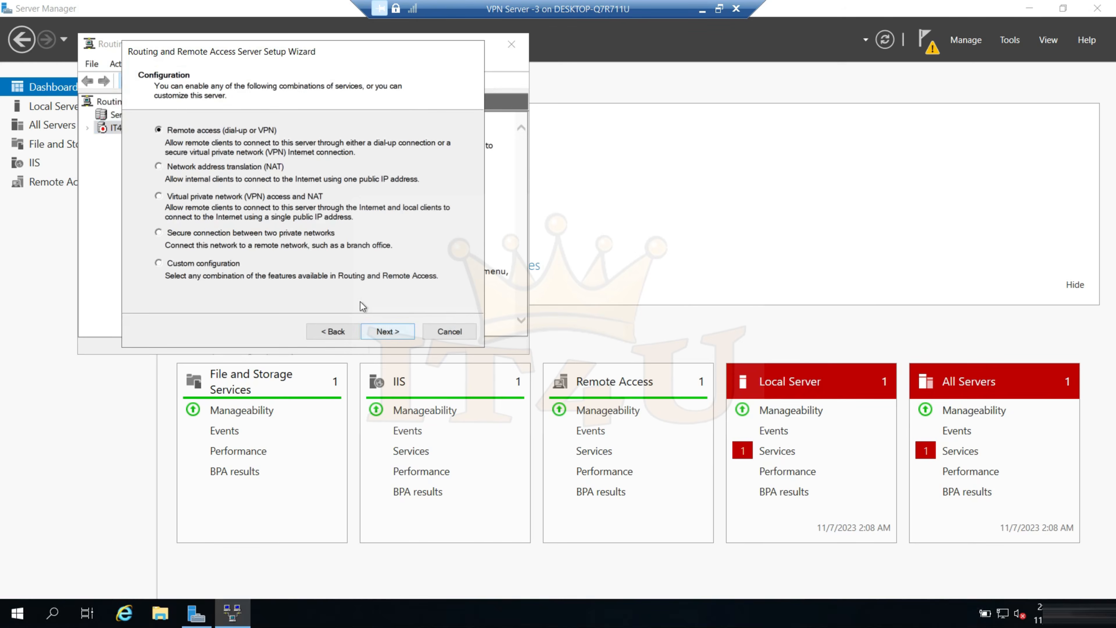
pyautogui.click(386, 333)
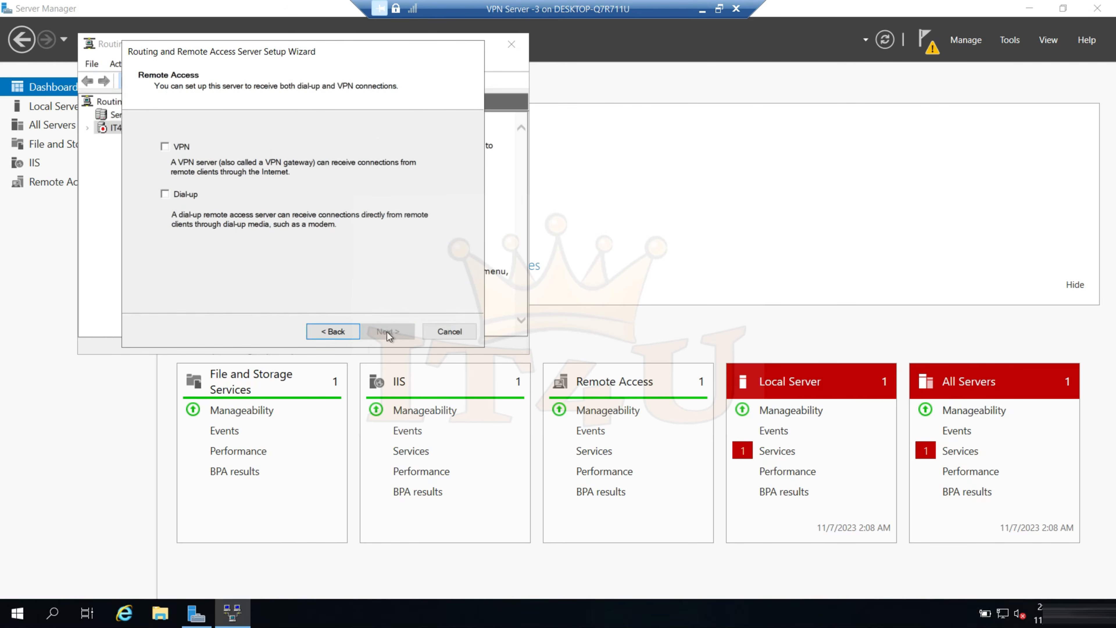
pyautogui.click(177, 147)
pyautogui.click(387, 332)
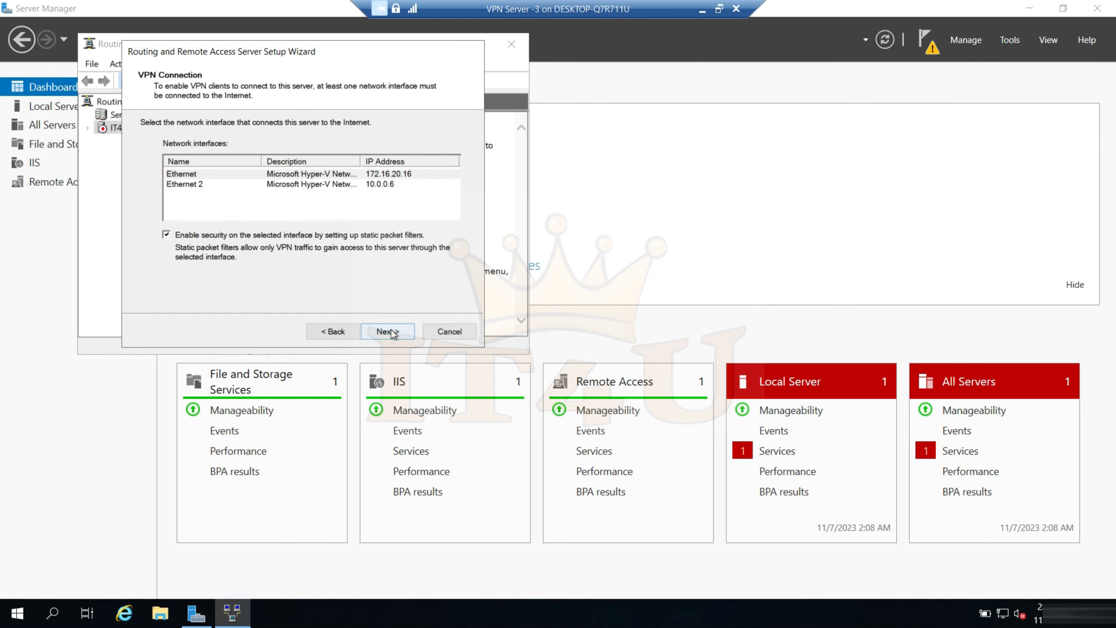
# Use IT4UVPN03's Ethernet 2 as the Internet interface without static packet filters, and choose a specified address range for clients
pyautogui.click(347, 185)
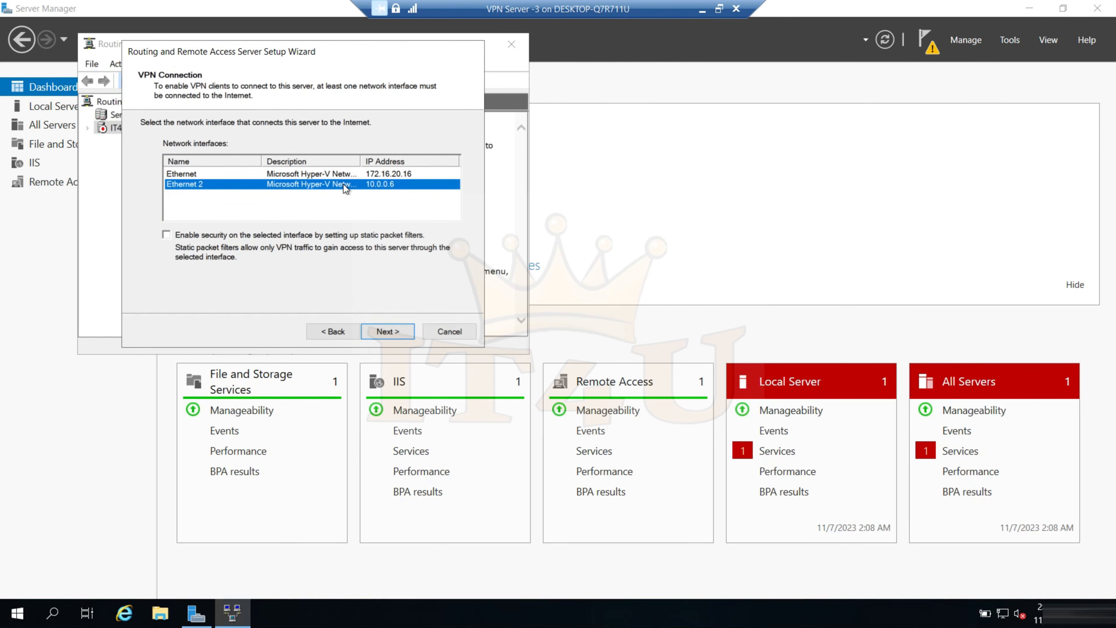
pyautogui.click(389, 332)
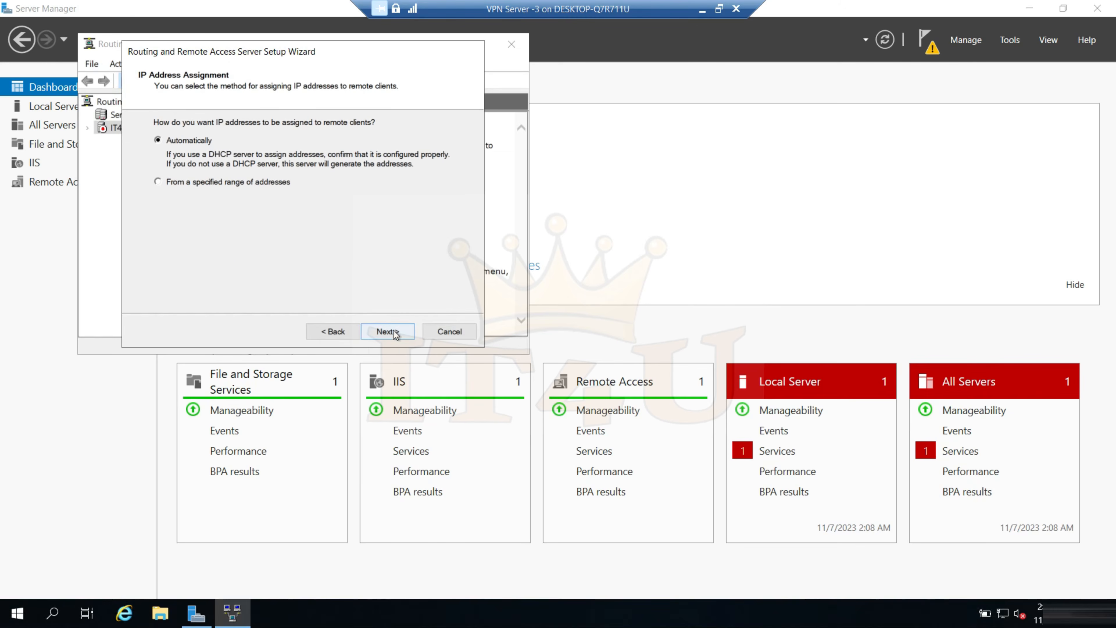
pyautogui.click(196, 185)
pyautogui.click(389, 332)
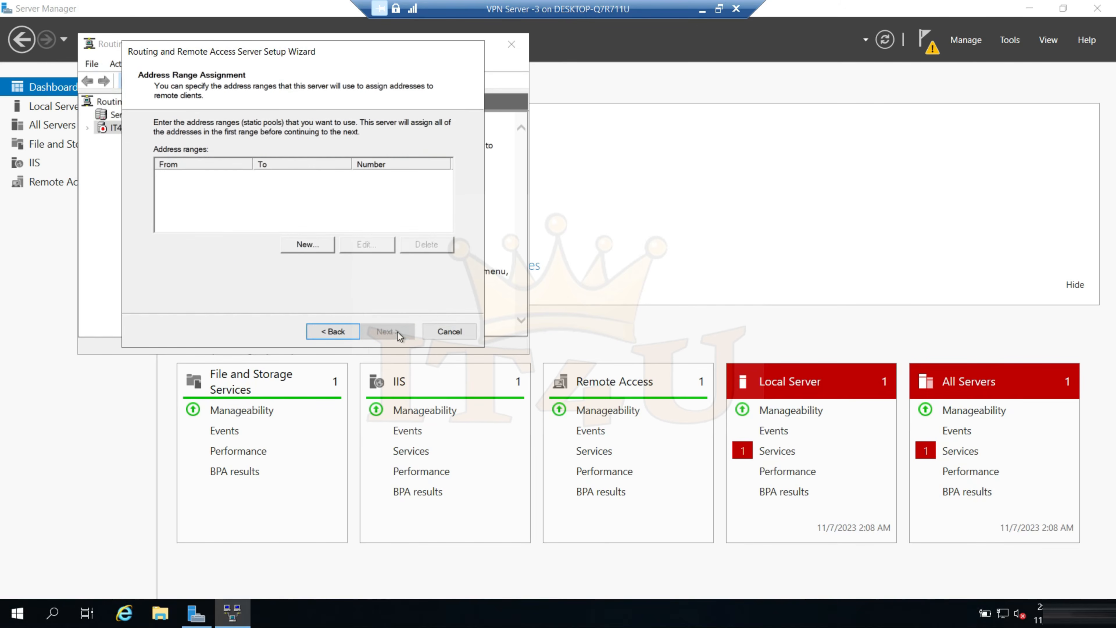
# Add the static client address range 172.16.20.216 to 172.16.20.220 for IT4UVPN03 and continue the setup
pyautogui.click(333, 332)
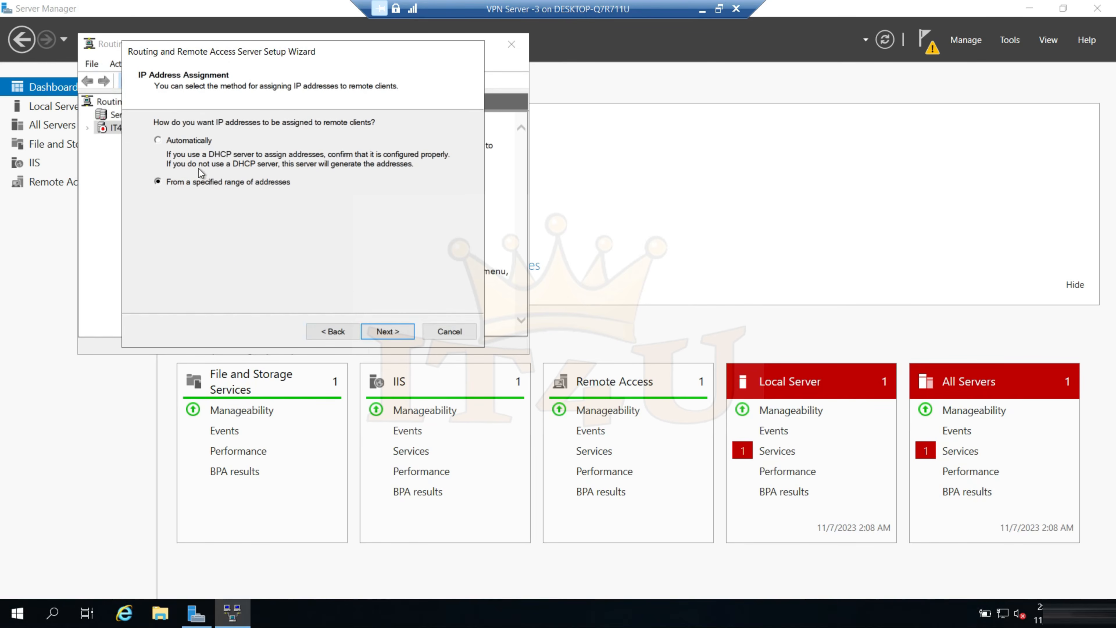
pyautogui.click(386, 330)
pyautogui.click(308, 247)
pyautogui.write('17216.0.0')
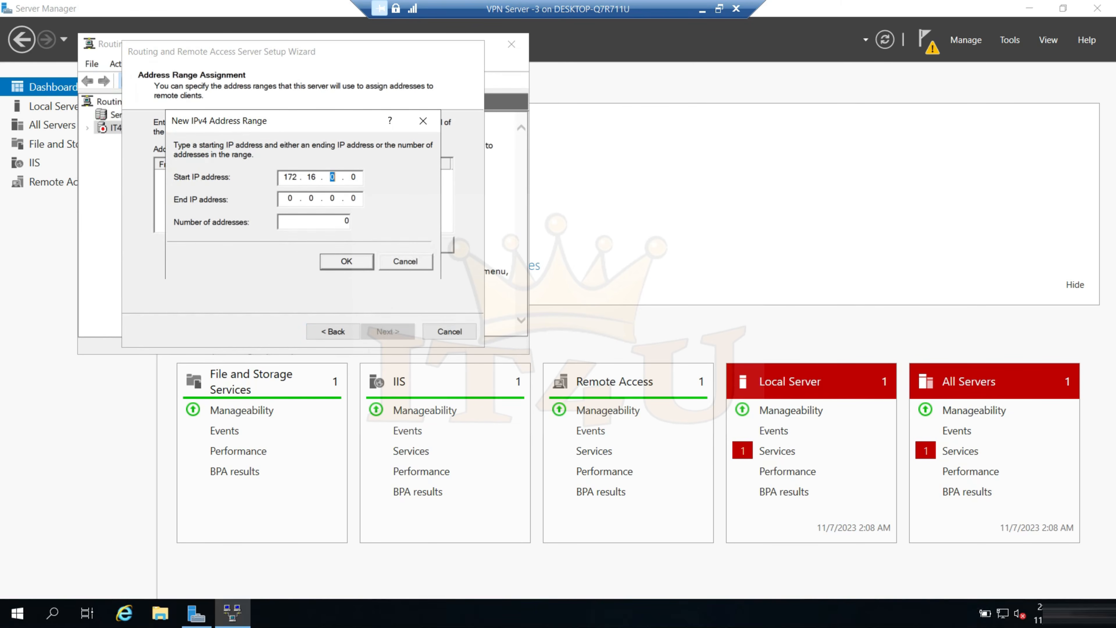
pyautogui.write('20.216172.16.20.220')
pyautogui.click(347, 262)
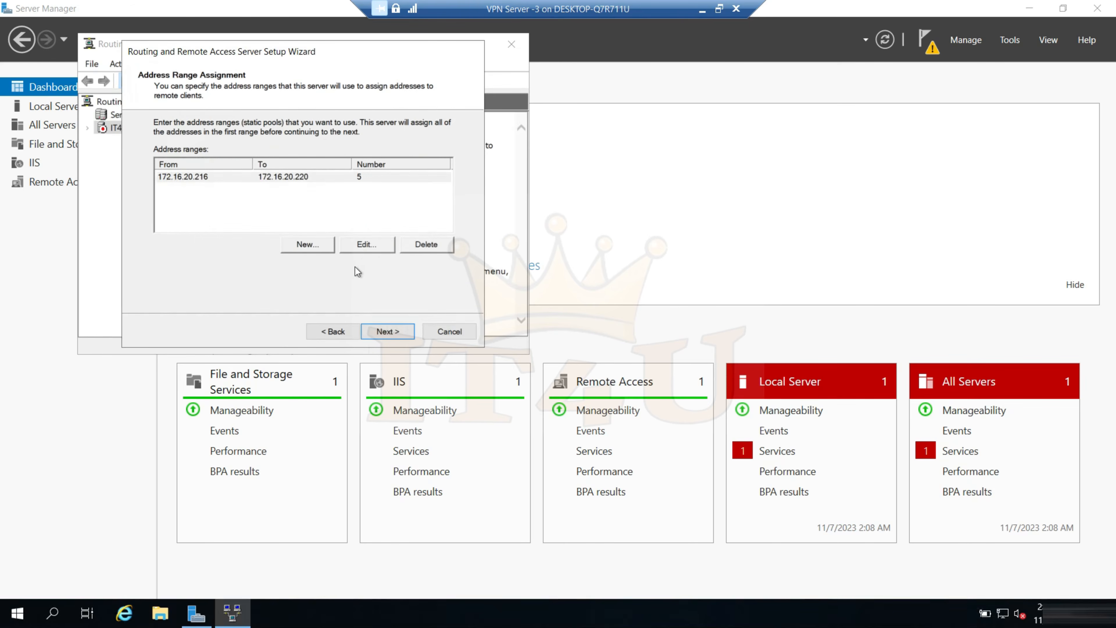
pyautogui.click(390, 333)
pyautogui.click(348, 333)
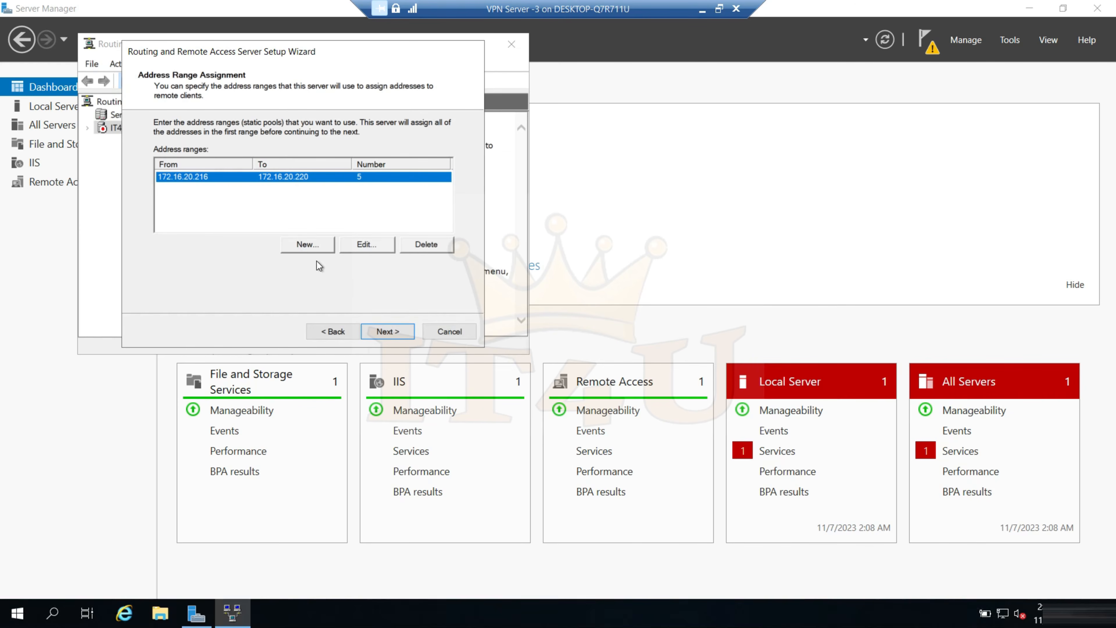
pyautogui.click(387, 331)
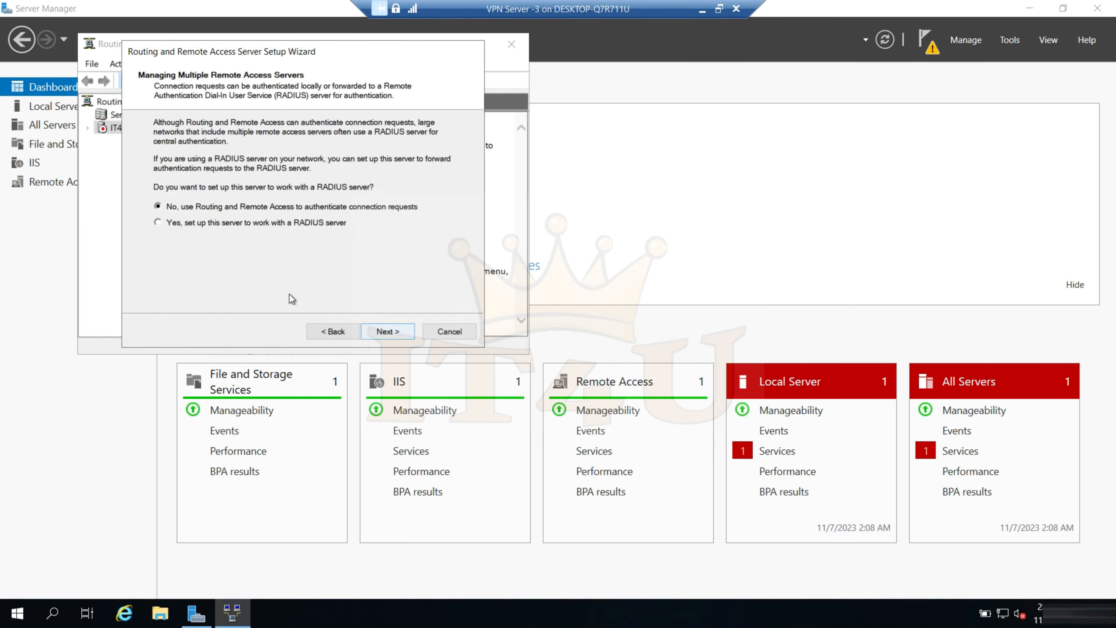
# Set IT4UVPN03 to work with a RADIUS server, using 172.16.20.10 as the primary server, and finish the Routing and Remote Access setup
pyautogui.click(214, 224)
pyautogui.click(381, 329)
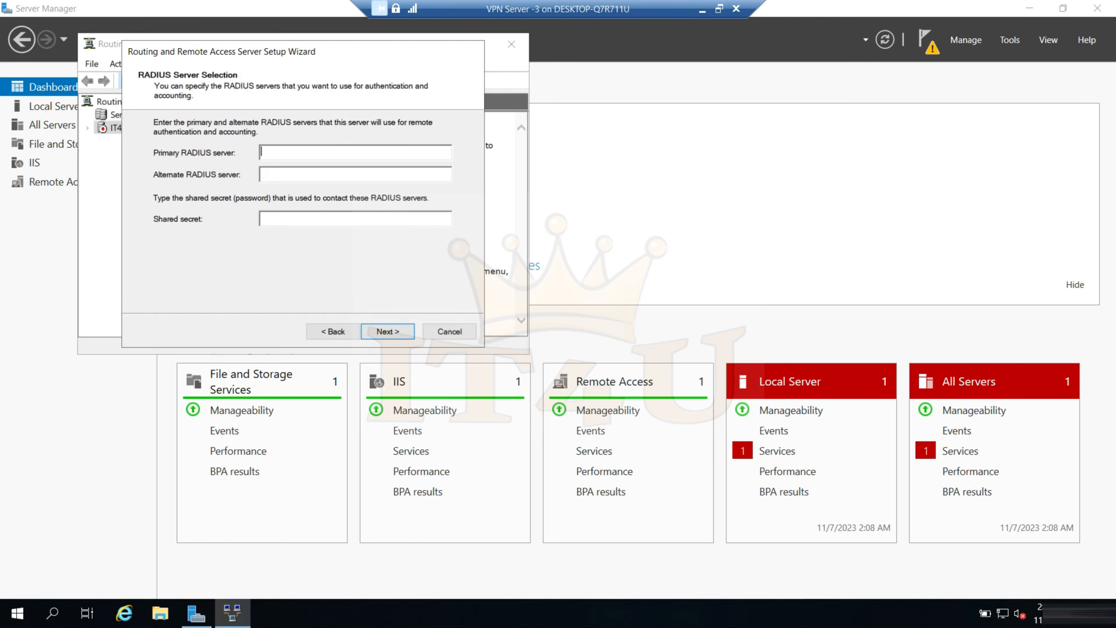
pyautogui.write('172.16.20.10')
pyautogui.click(390, 332)
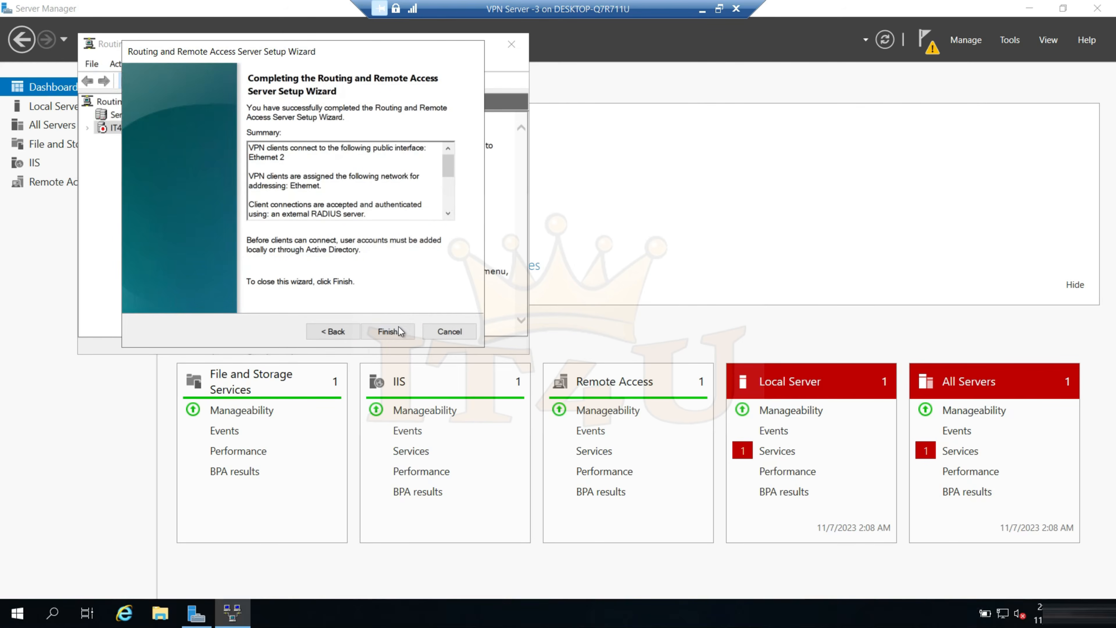
pyautogui.click(395, 332)
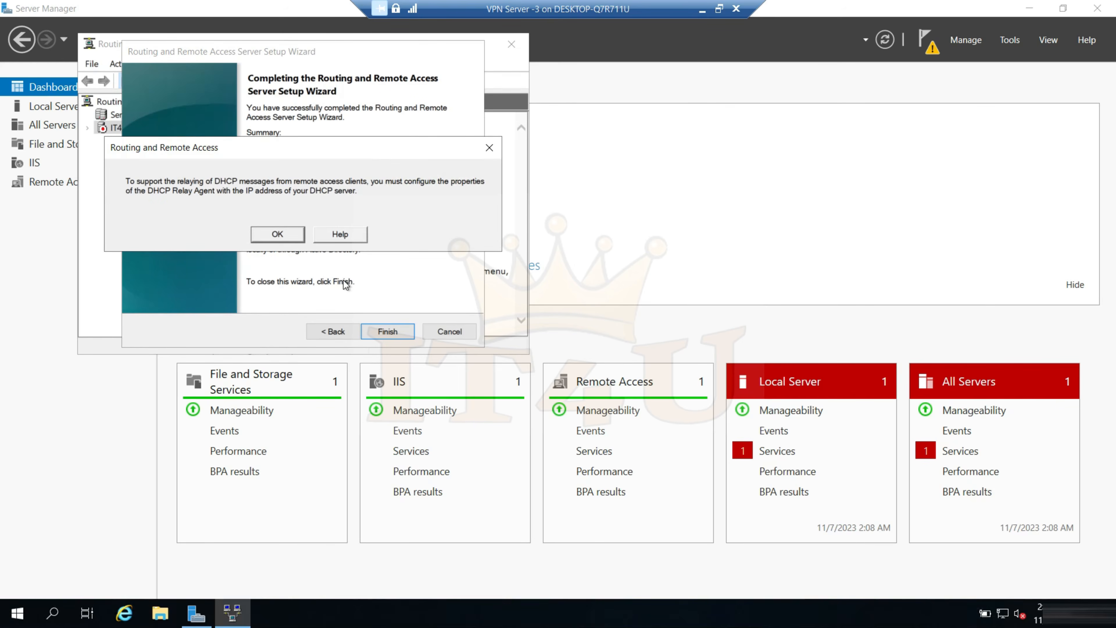
pyautogui.click(276, 234)
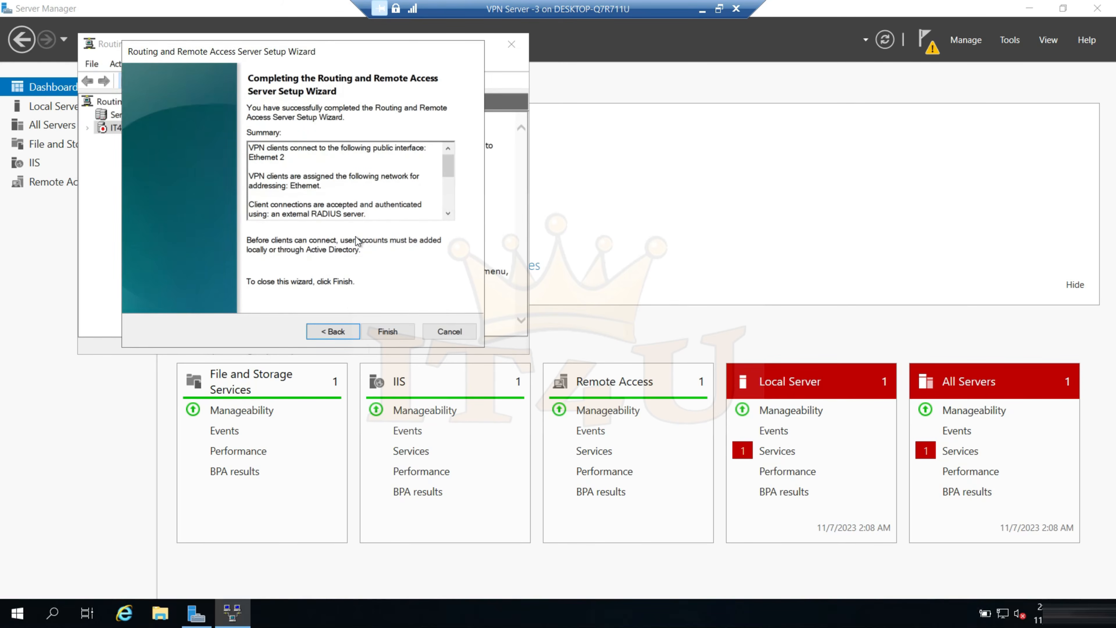
# Add 172.16.20.5 as a server address in the properties of IT4UVPN03's IPv4 DHCP Relay Agent
pyautogui.click(87, 128)
pyautogui.click(101, 194)
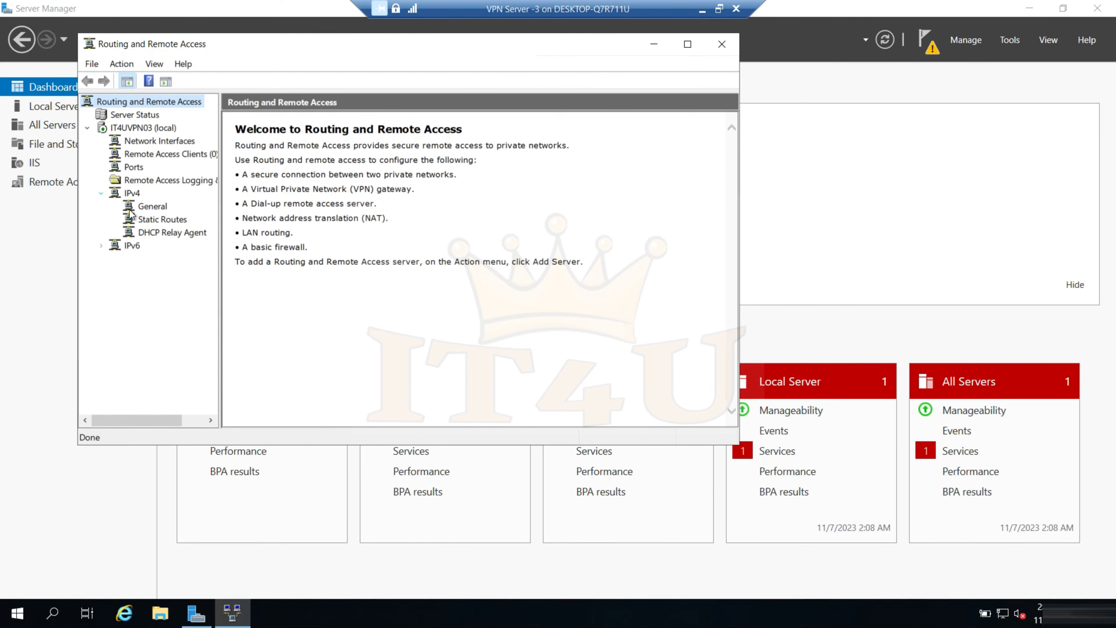
pyautogui.click(166, 237)
pyautogui.rightClick(165, 238)
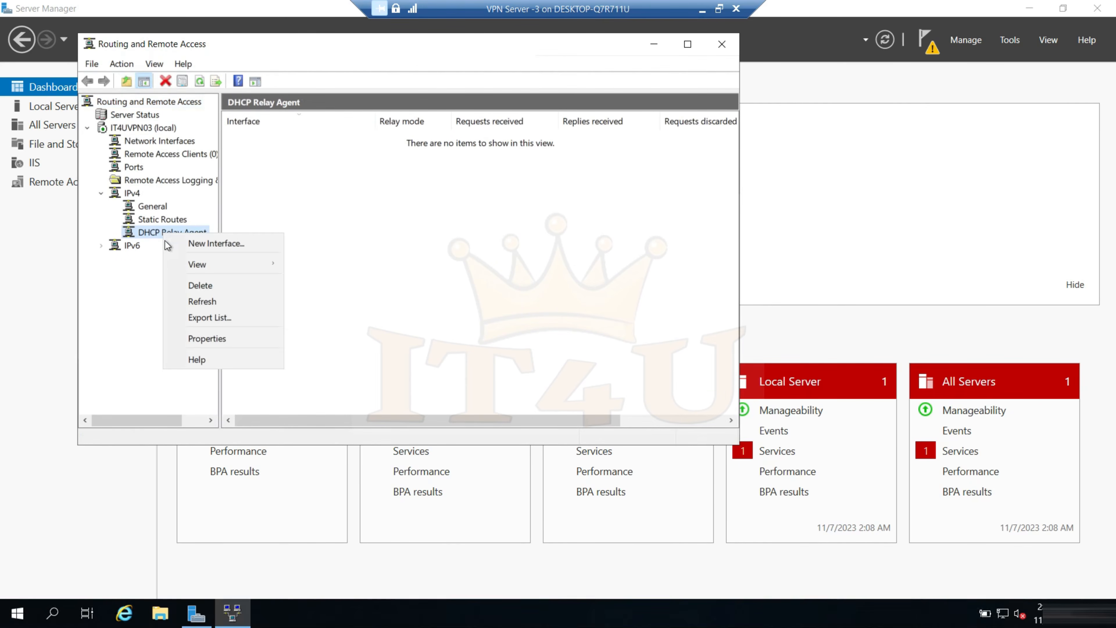
pyautogui.click(218, 341)
pyautogui.write('172.16.')
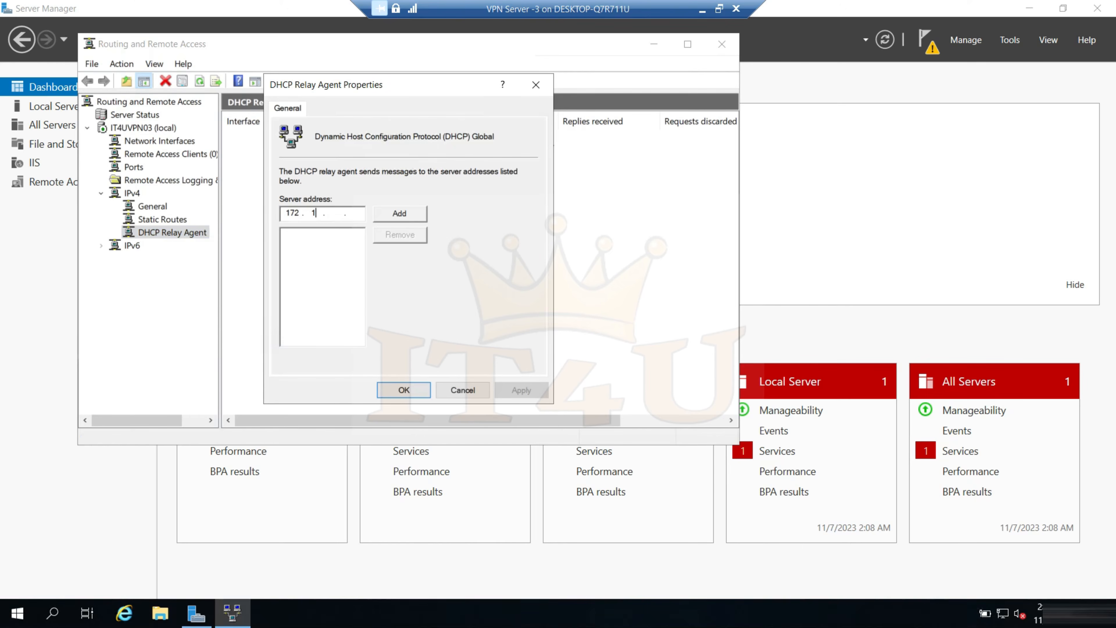
pyautogui.write('20.5')
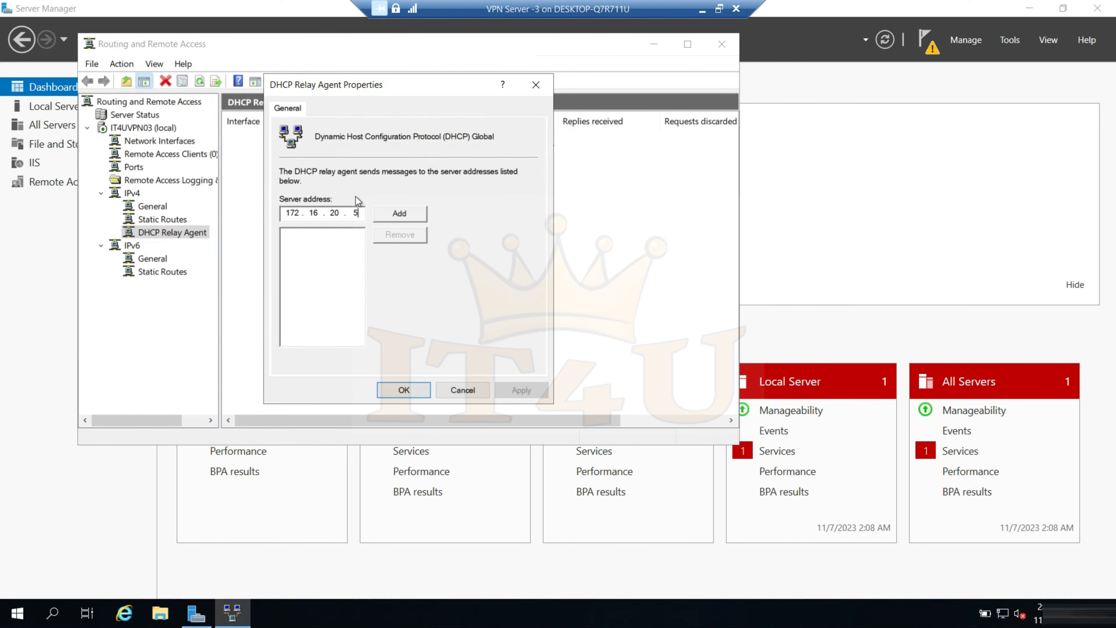
pyautogui.click(383, 213)
pyautogui.click(521, 390)
pyautogui.click(404, 390)
# Restart the Routing and Remote Access service on IT4UVPN03
pyautogui.rightClick(139, 130)
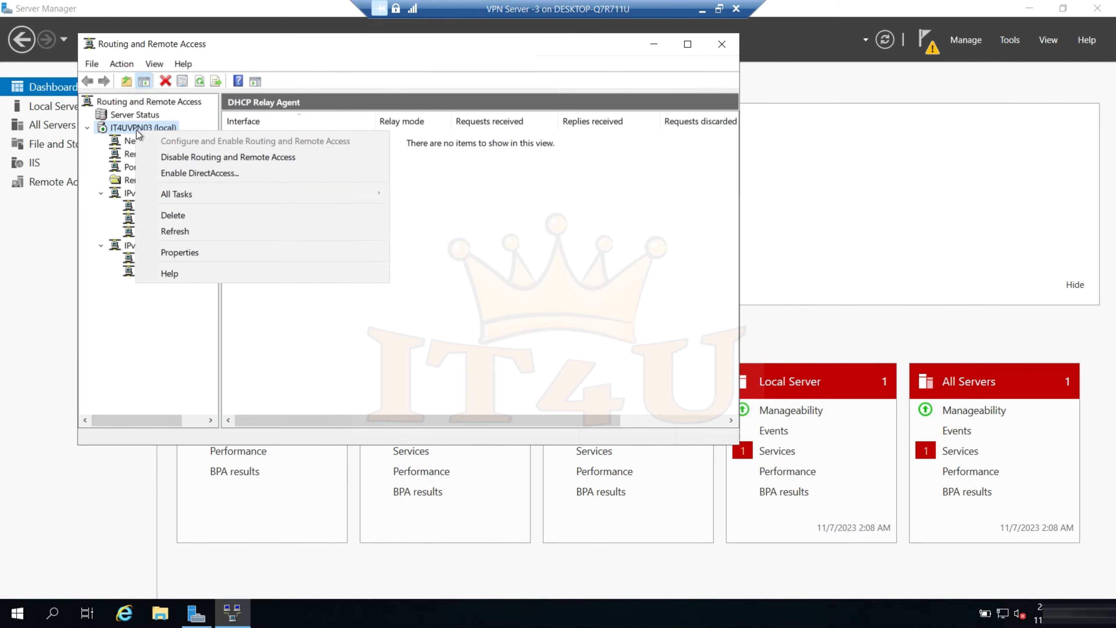
pyautogui.click(256, 171)
pyautogui.rightClick(143, 128)
pyautogui.moveTo(308, 192)
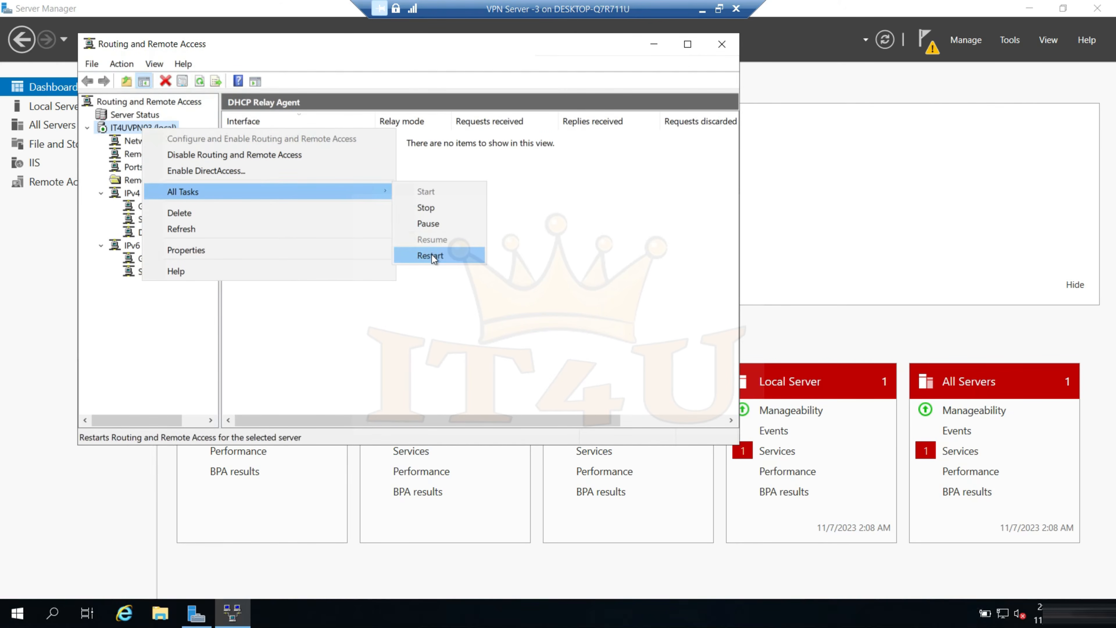
pyautogui.click(431, 255)
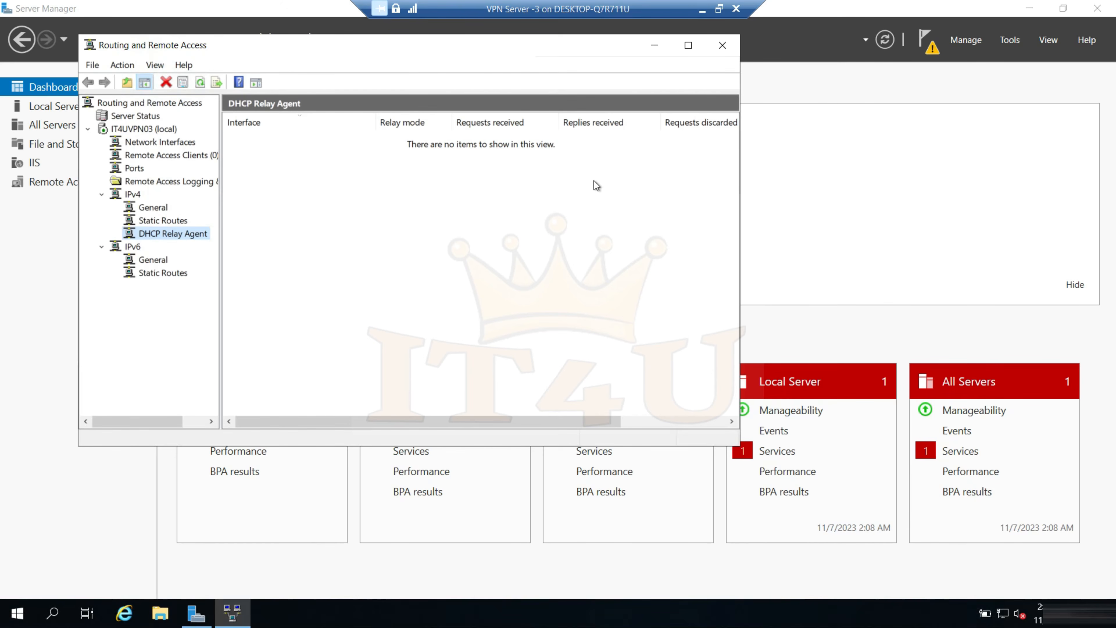
# Switch to the IT4U DC virtual machine and show the members of the RAS and IAS Servers group in the domain's Users container
pyautogui.click(702, 12)
pyautogui.moveTo(810, 611)
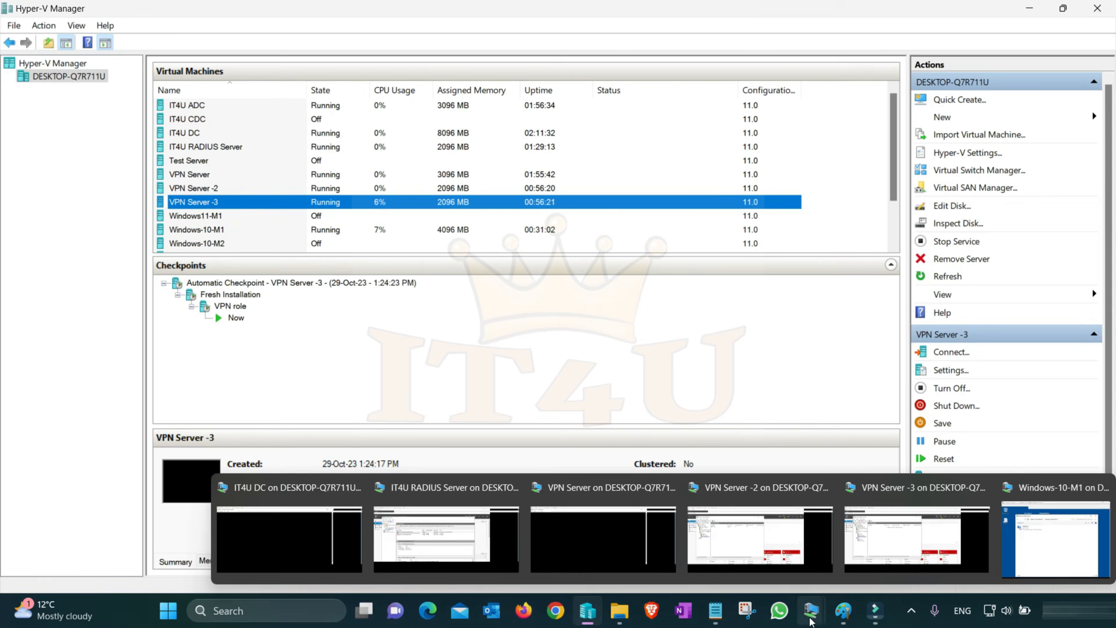
pyautogui.click(317, 512)
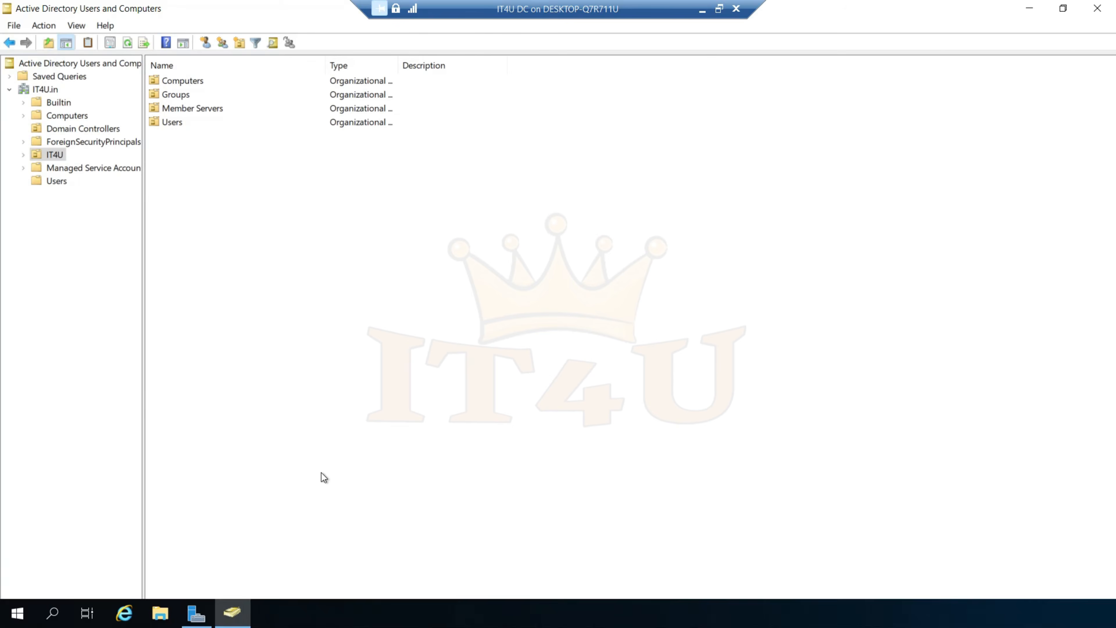
pyautogui.click(57, 181)
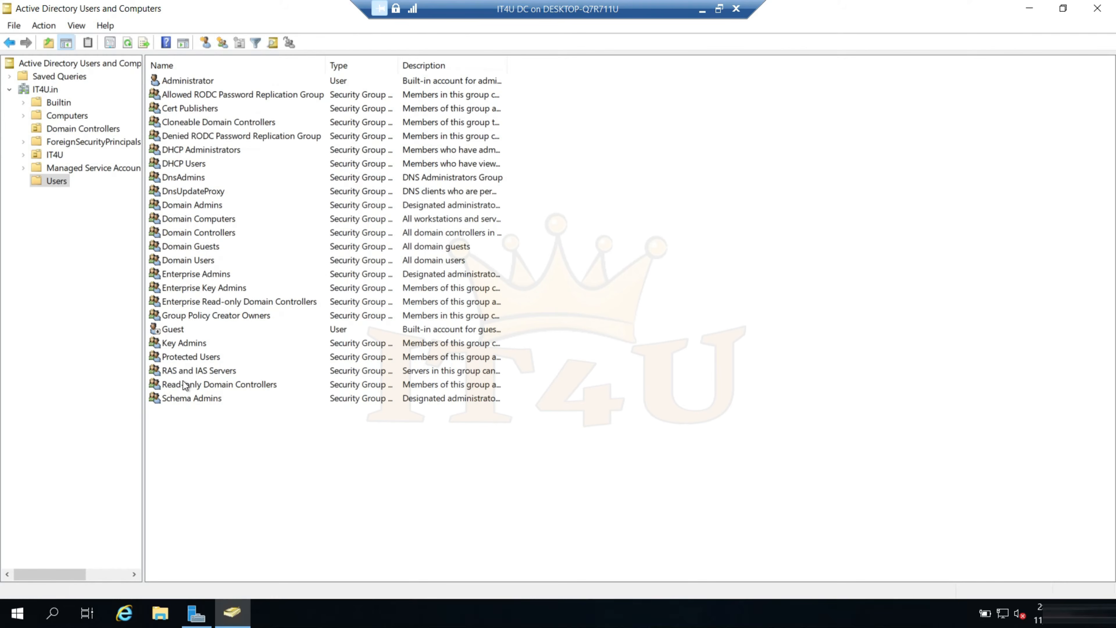
pyautogui.click(177, 371)
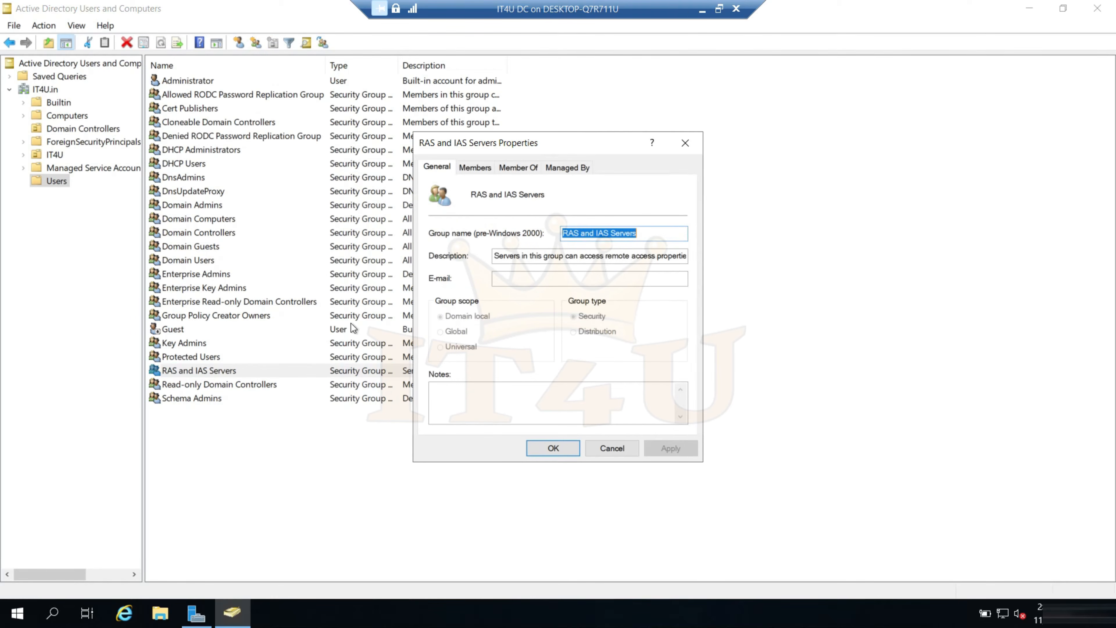
pyautogui.click(474, 168)
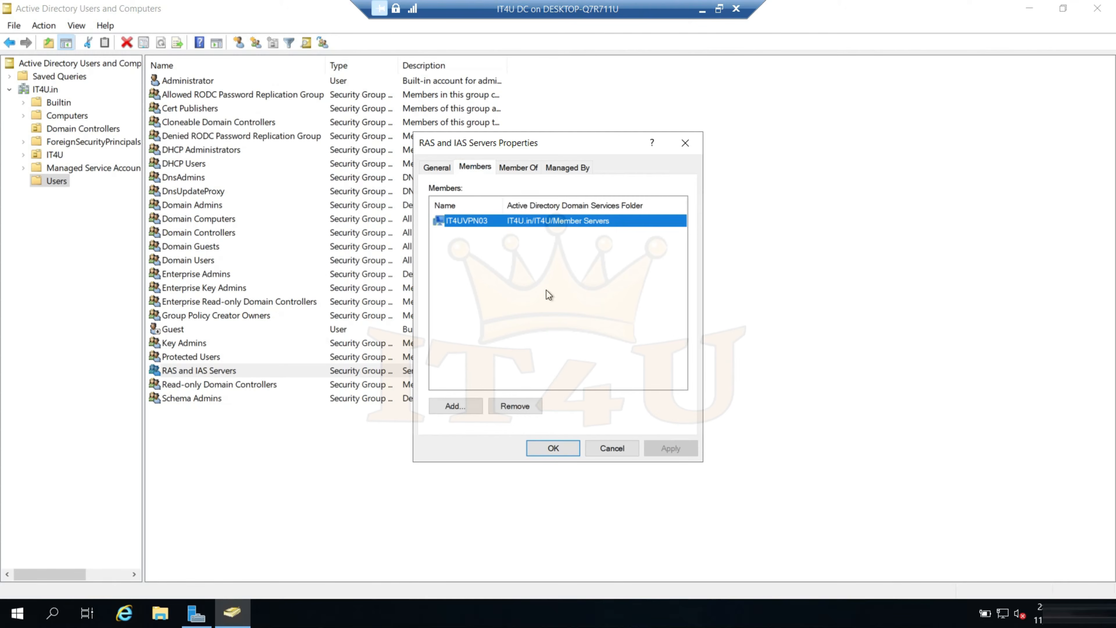
# Start adding members to the RAS and IAS Servers group and include Computers in the advanced search's object types
pyautogui.press('Tab')
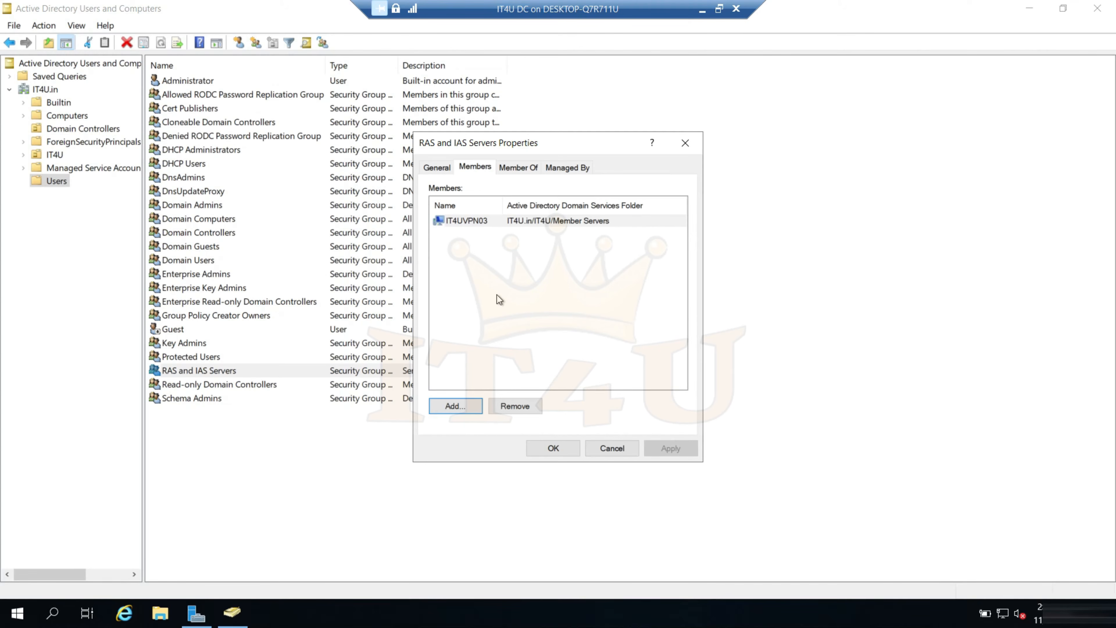
pyautogui.click(455, 406)
pyautogui.click(459, 322)
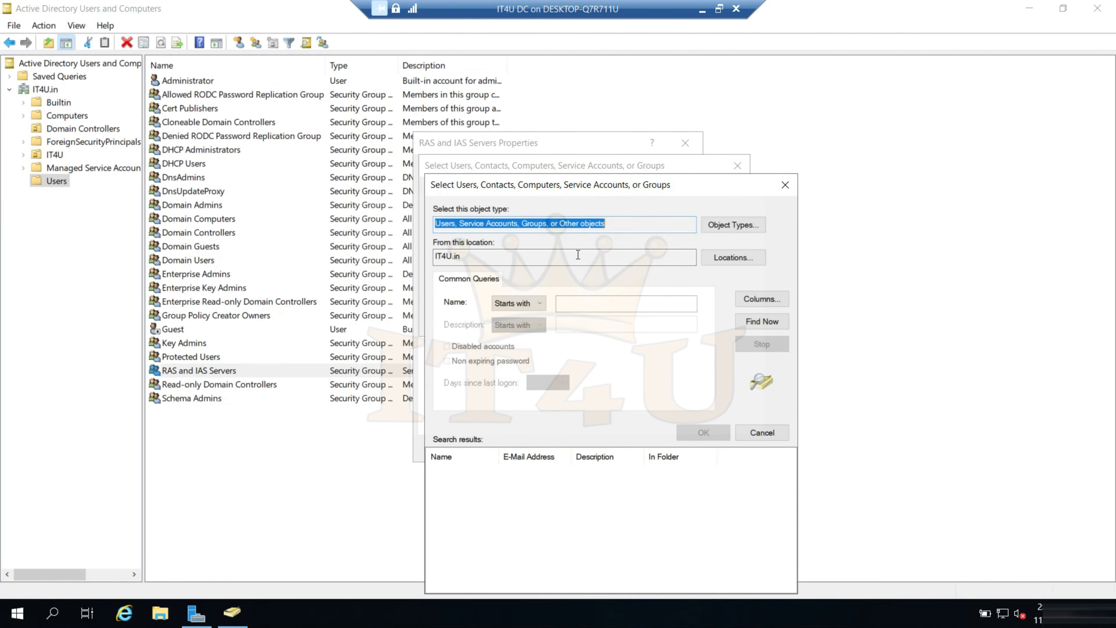
pyautogui.click(730, 226)
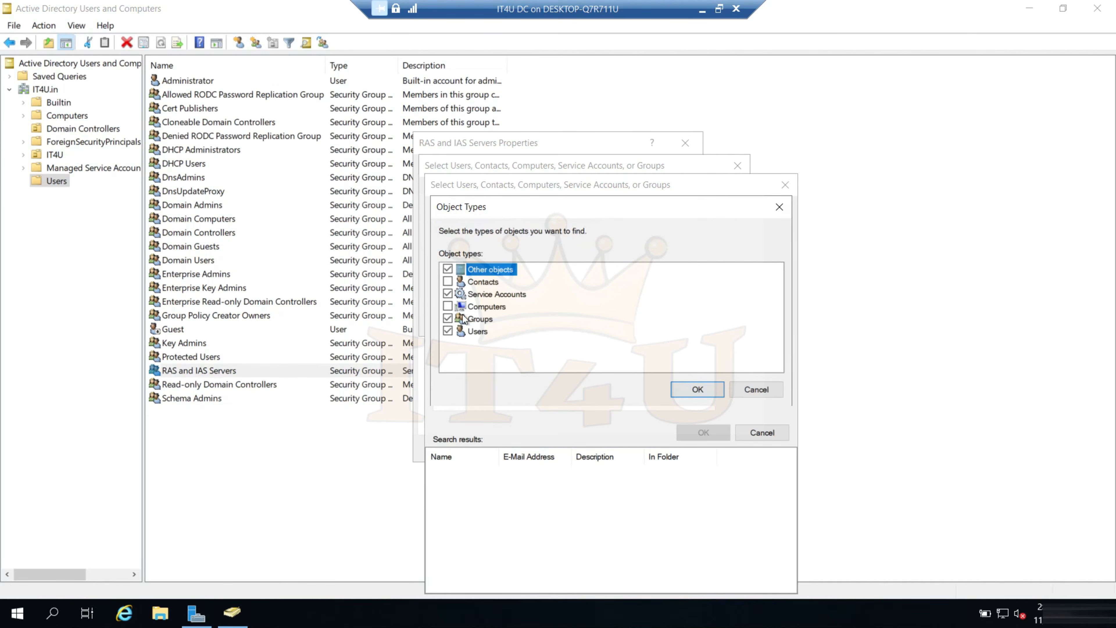
pyautogui.click(448, 307)
pyautogui.click(697, 387)
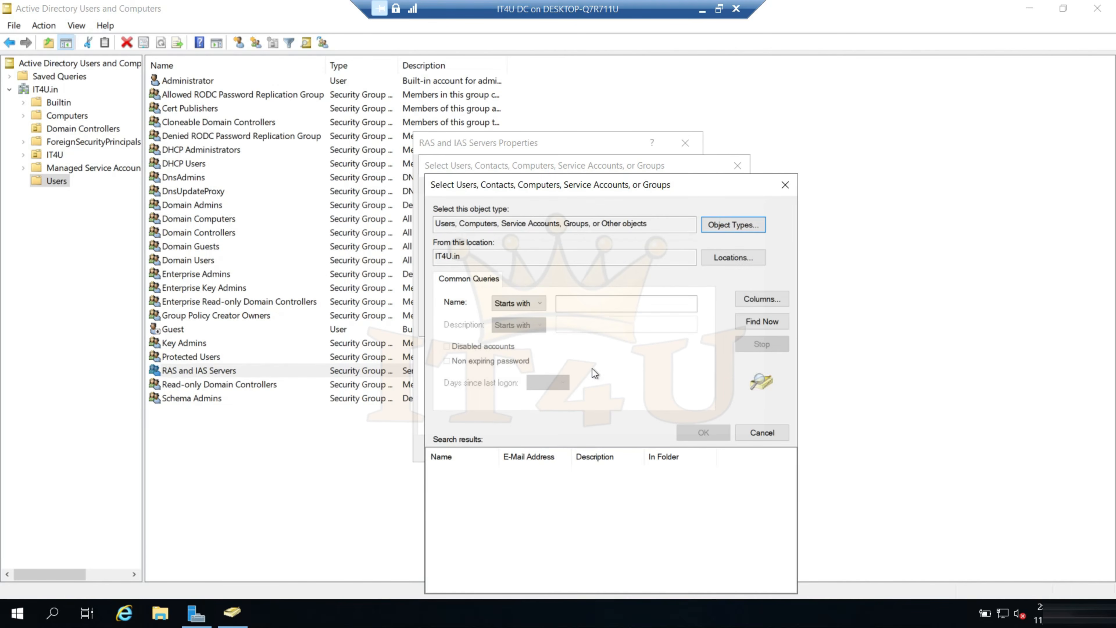
# Find the computers IT4UVPN01 and IT4UVPN02, add them to the RAS and IAS Servers group, and save the membership
pyautogui.click(757, 323)
pyautogui.scroll(-5, 584, 444)
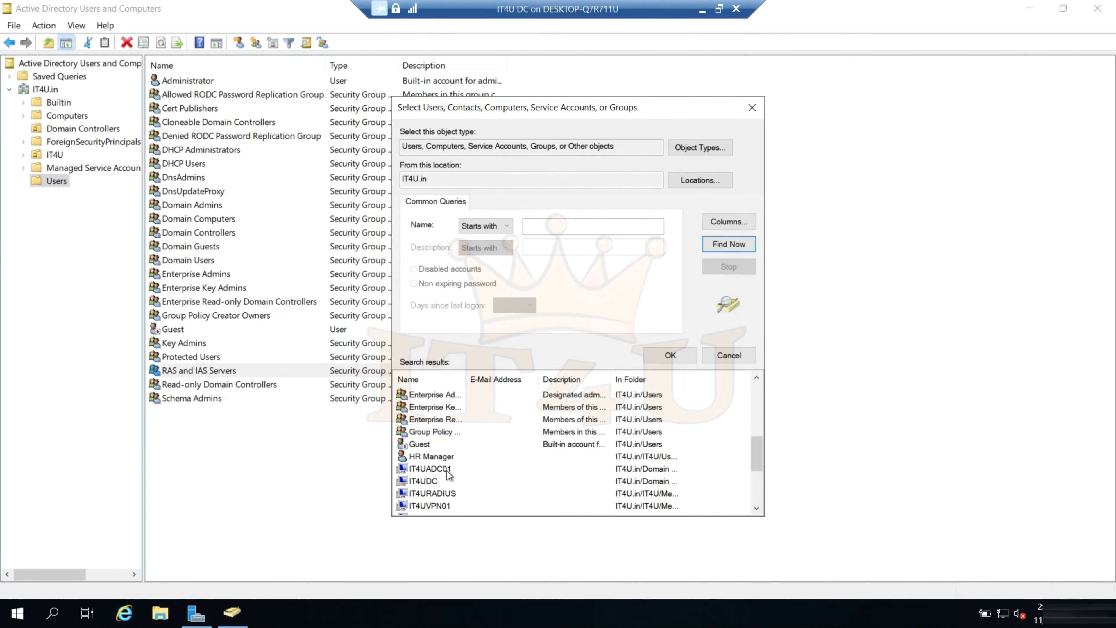
pyautogui.scroll(-1, 457, 482)
pyautogui.click(445, 469)
pyautogui.keyDown('shift'); pyautogui.click(445, 481); pyautogui.keyUp('shift')
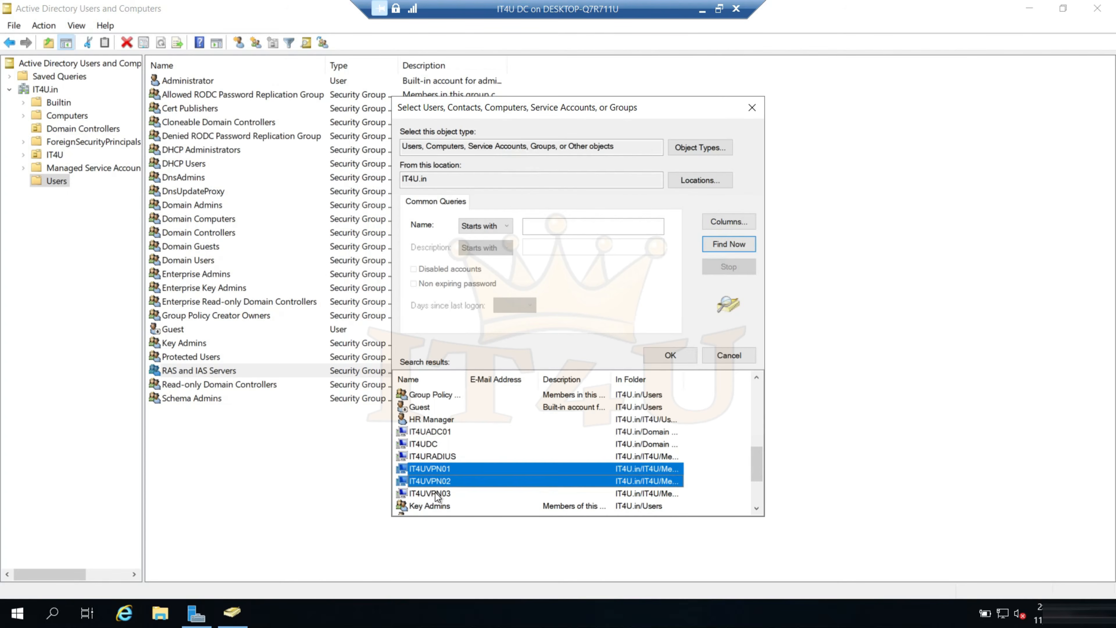
pyautogui.click(676, 357)
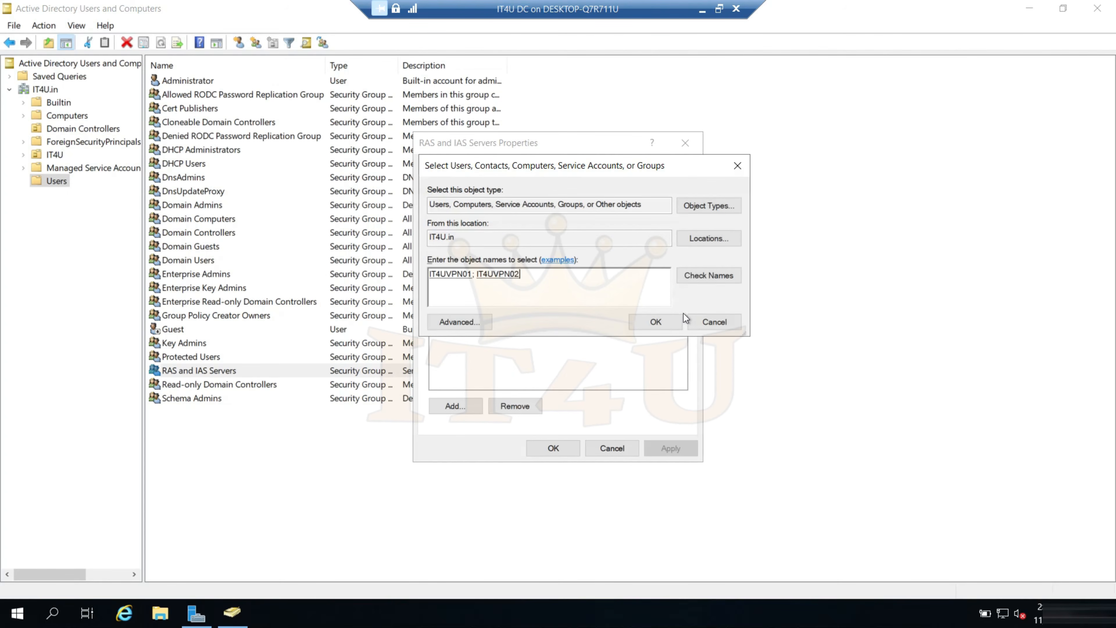
pyautogui.click(663, 323)
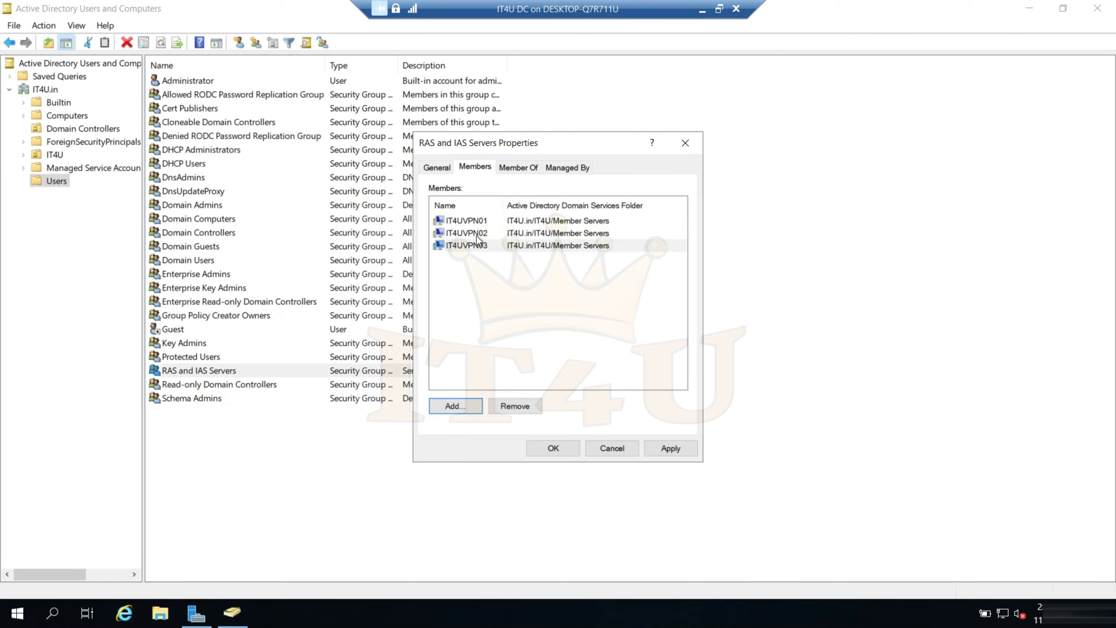
pyautogui.click(475, 245)
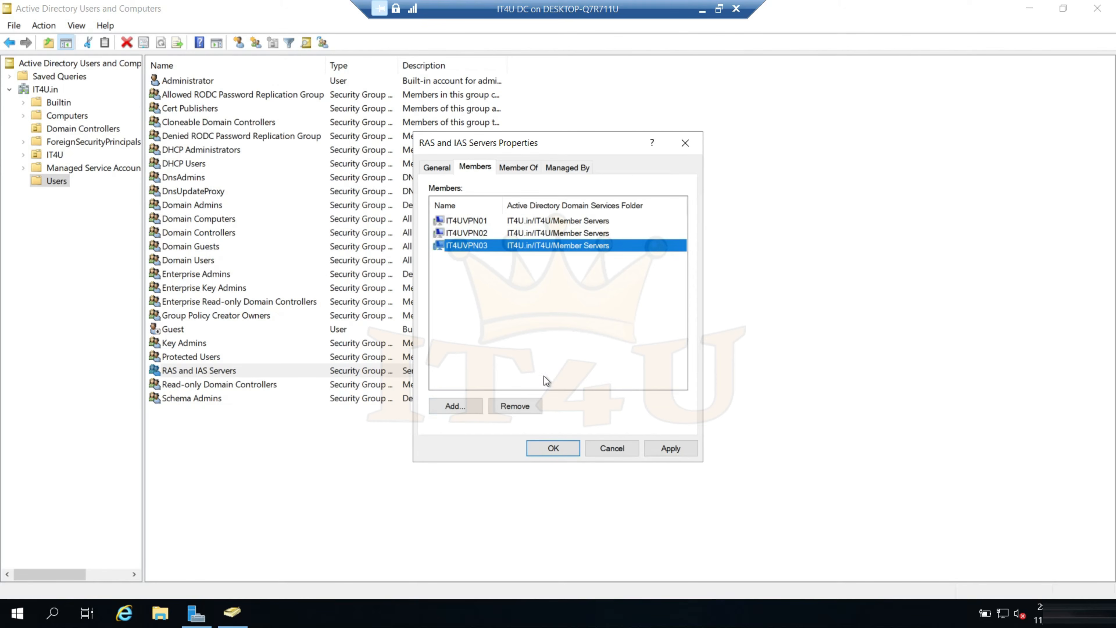
pyautogui.click(553, 448)
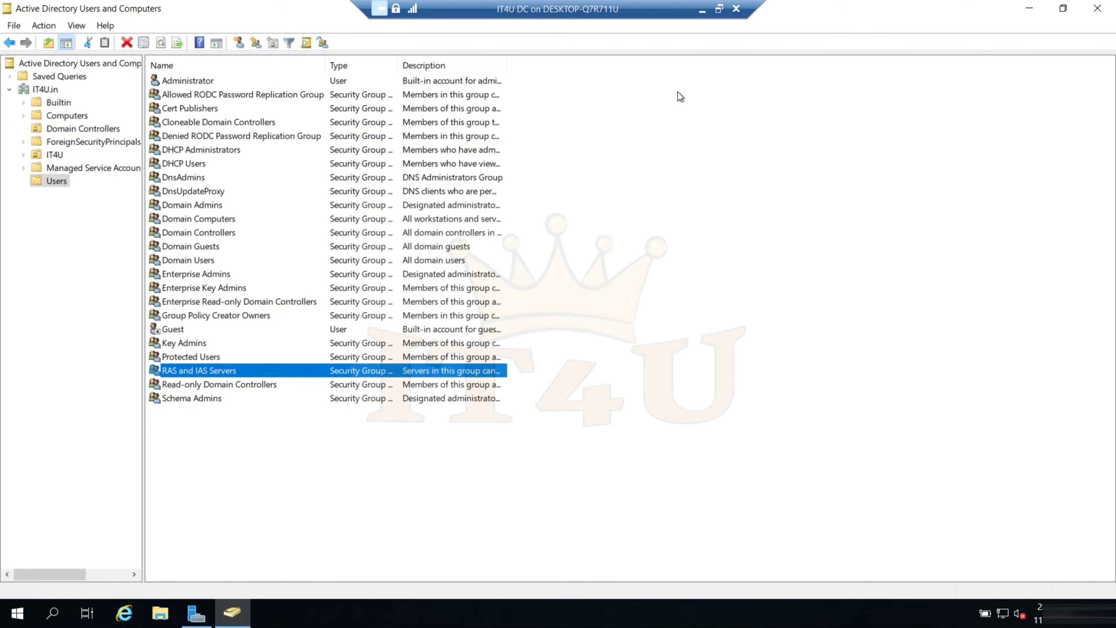
# Switch to the Windows-10-M1 virtual machine, maximize it, and close its Network Connections window
pyautogui.click(702, 10)
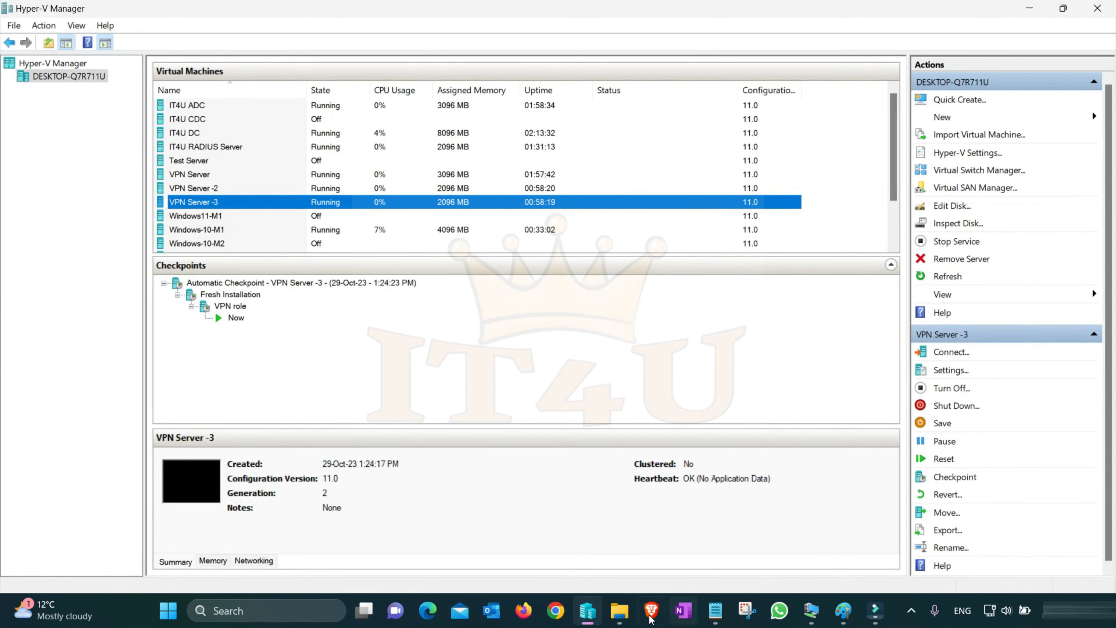
pyautogui.click(811, 611)
pyautogui.click(1044, 539)
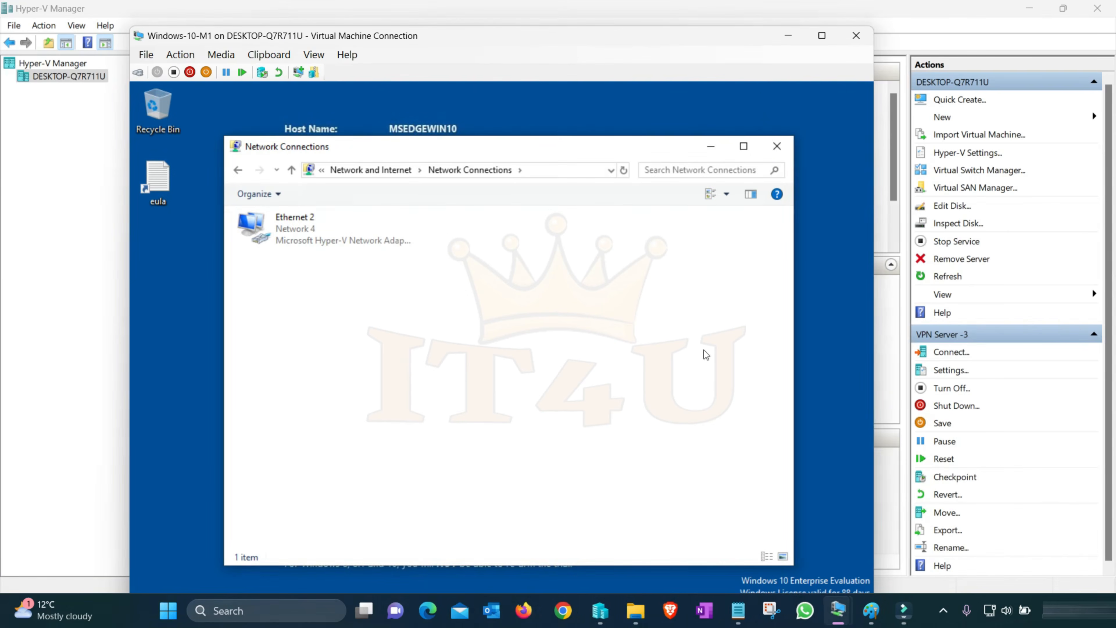
pyautogui.doubleClick(746, 33)
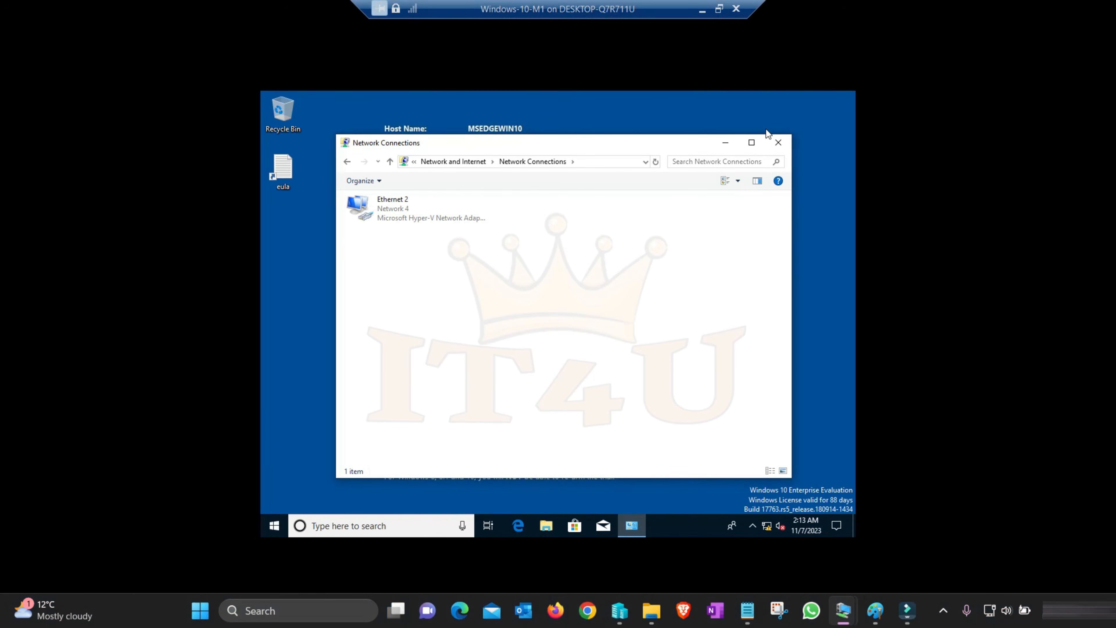
pyautogui.click(777, 142)
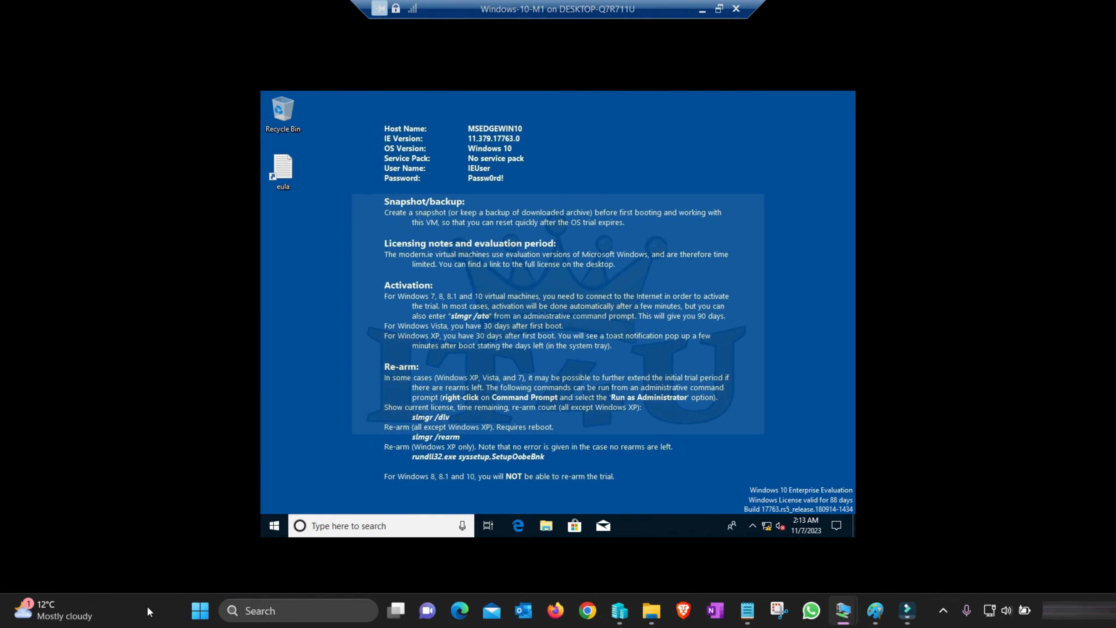
# Start setting up a new workplace VPN connection from Network and Sharing Center, postponing the Internet connection setup
pyautogui.press('super+r')
pyautogui.write('ncpa.cpl')
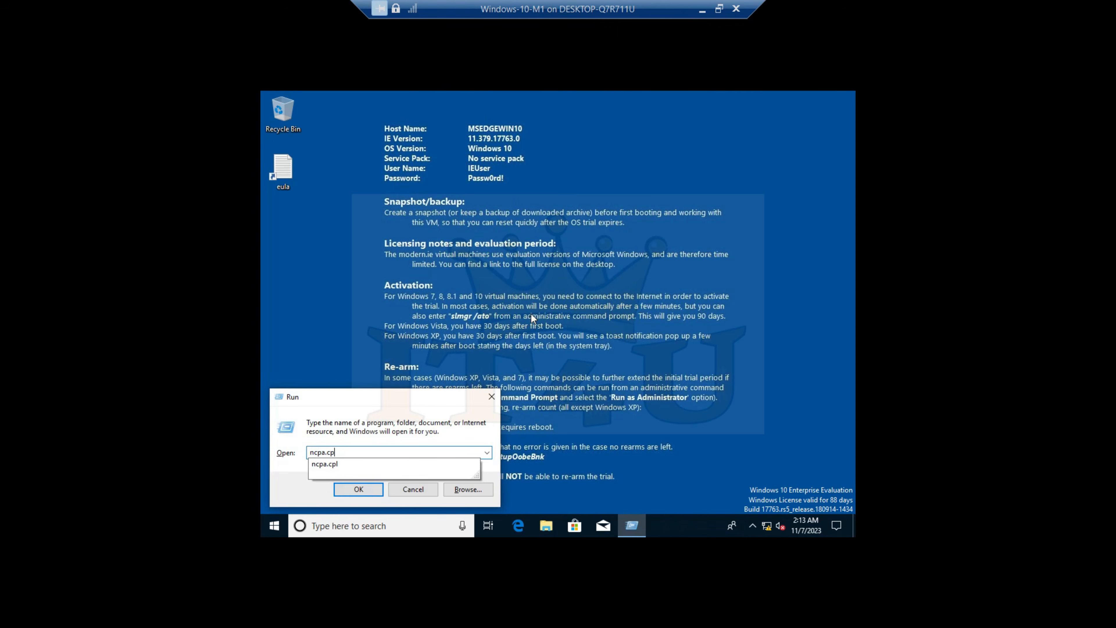
pyautogui.press('Return')
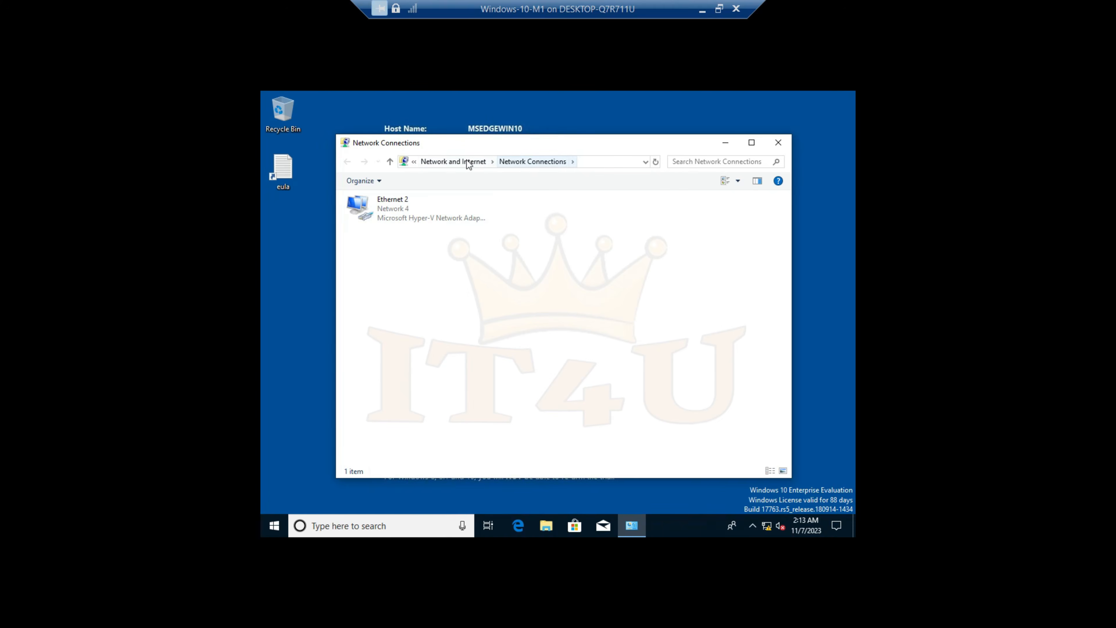
pyautogui.click(467, 161)
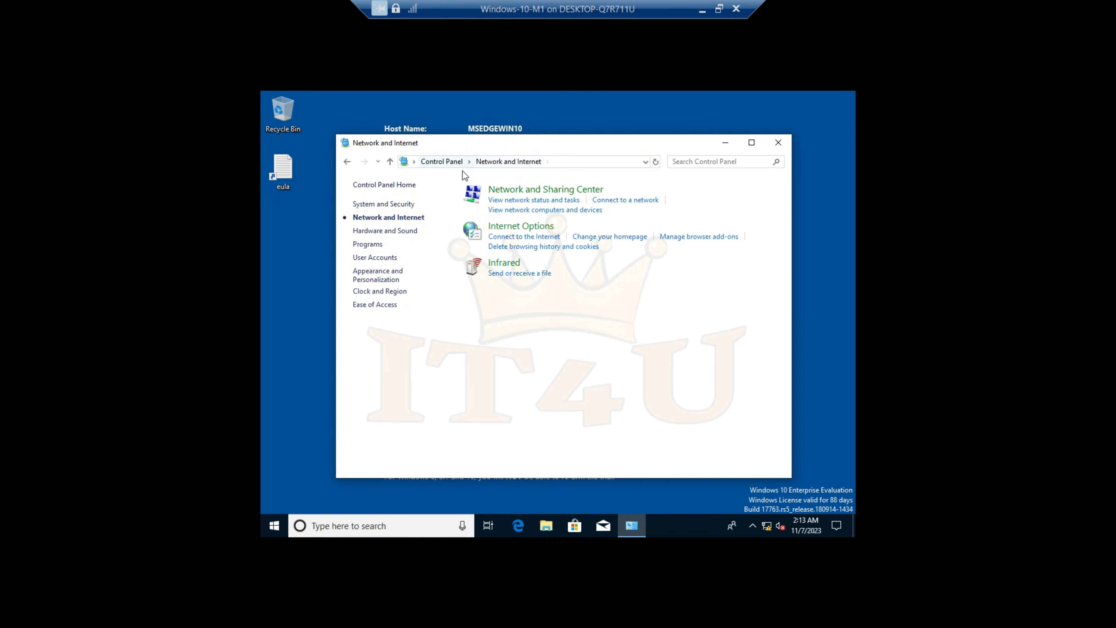
pyautogui.click(541, 190)
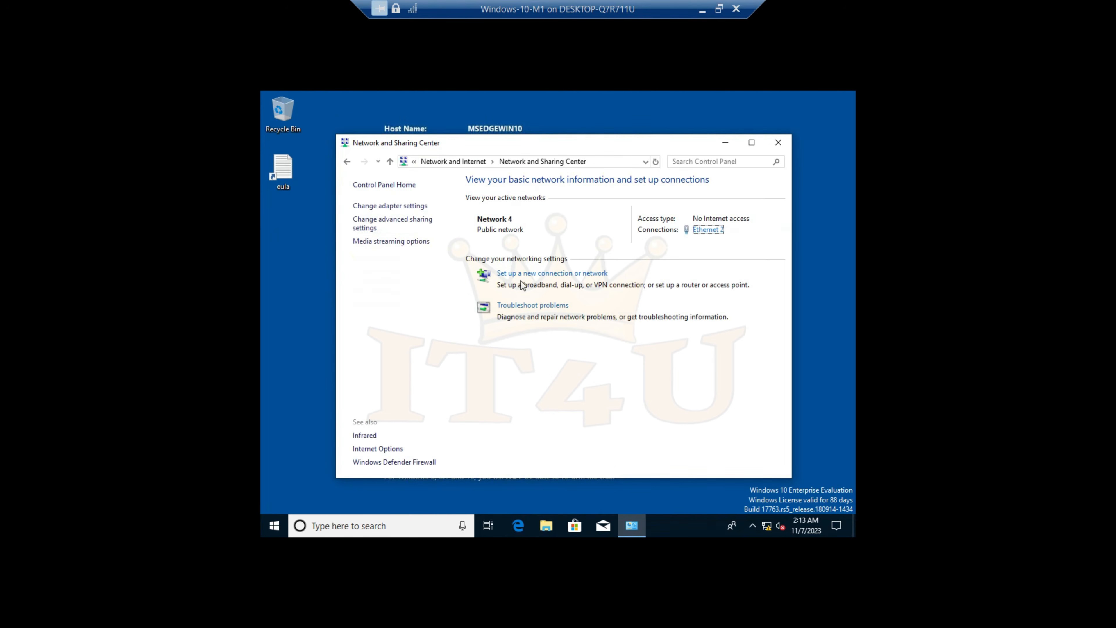
pyautogui.click(539, 273)
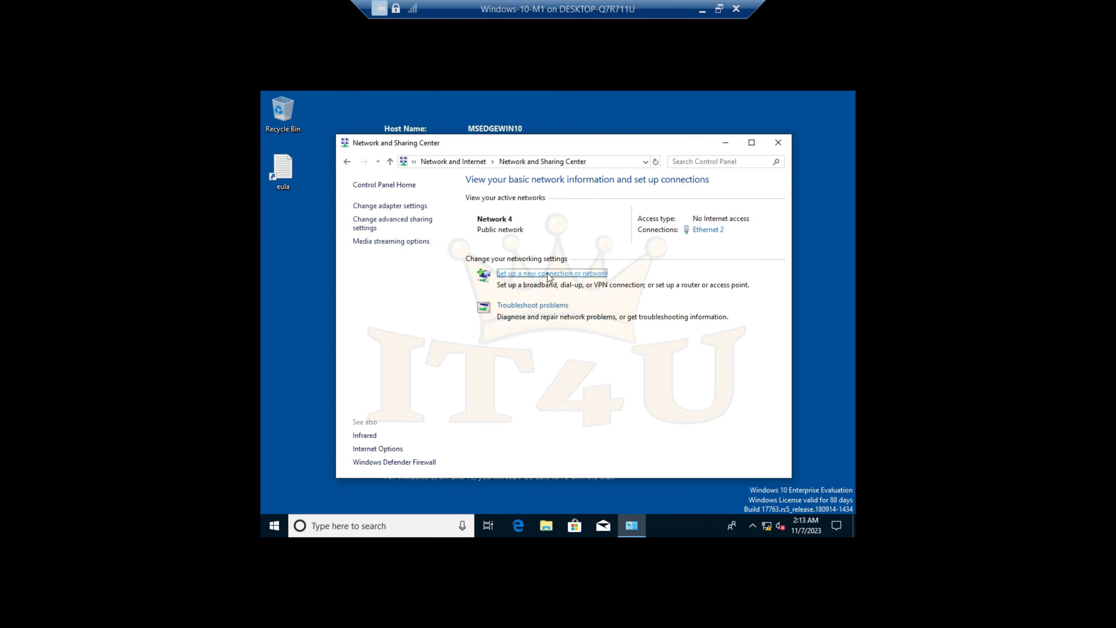
pyautogui.click(521, 325)
pyautogui.click(655, 421)
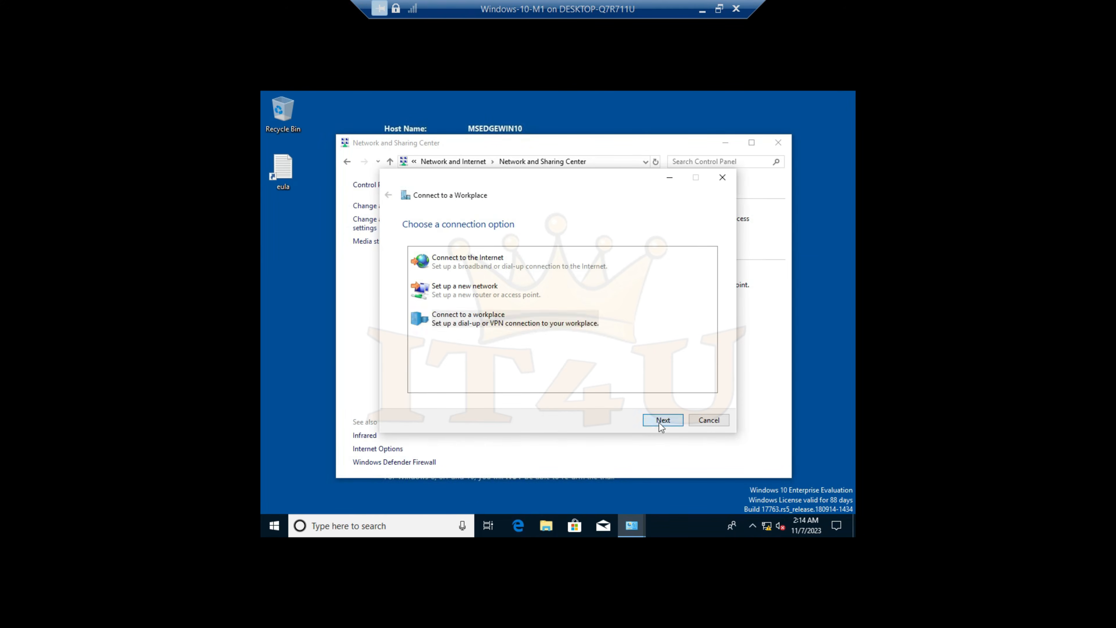
pyautogui.click(477, 262)
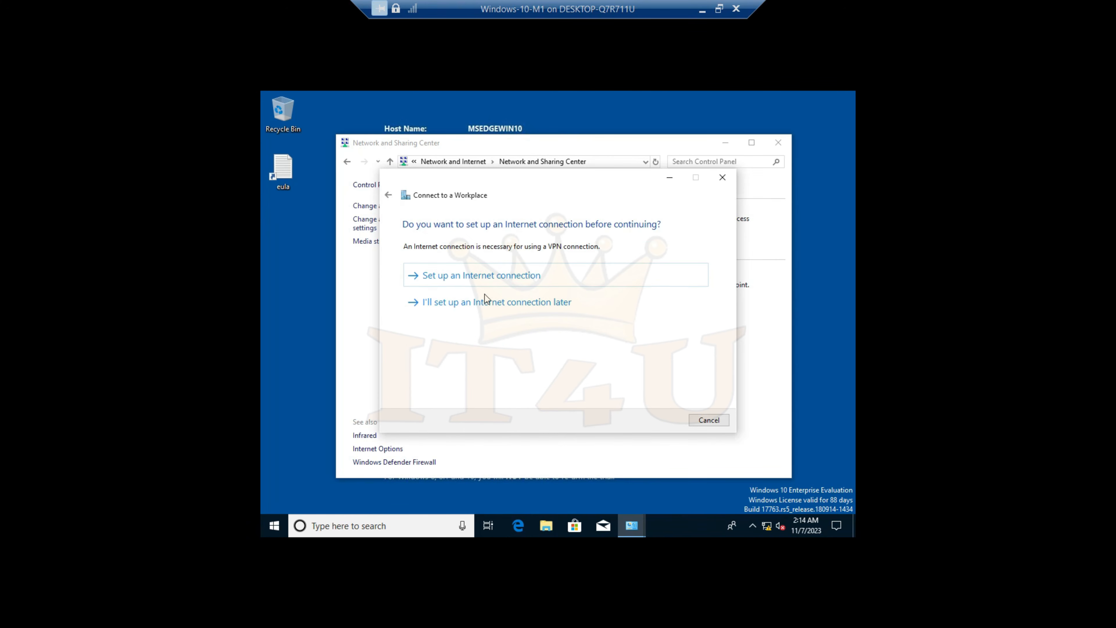
pyautogui.click(470, 305)
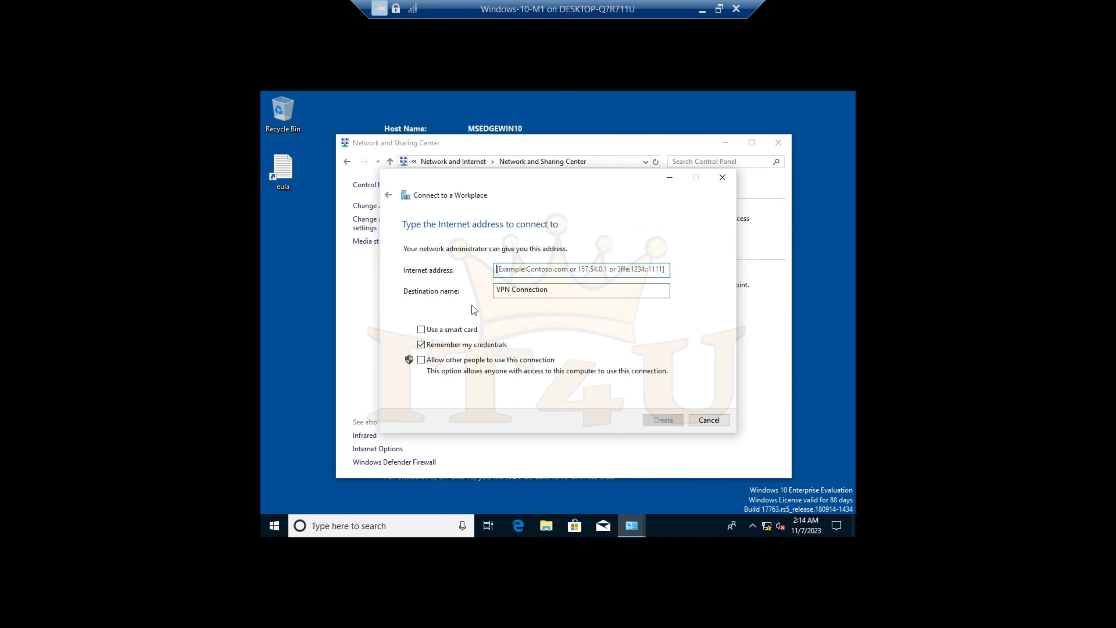
# Create the VPN connection with Internet address 10.0.0.5 and destination name VPN Connection 2
pyautogui.click(543, 269)
pyautogui.write('10.0.0.1')
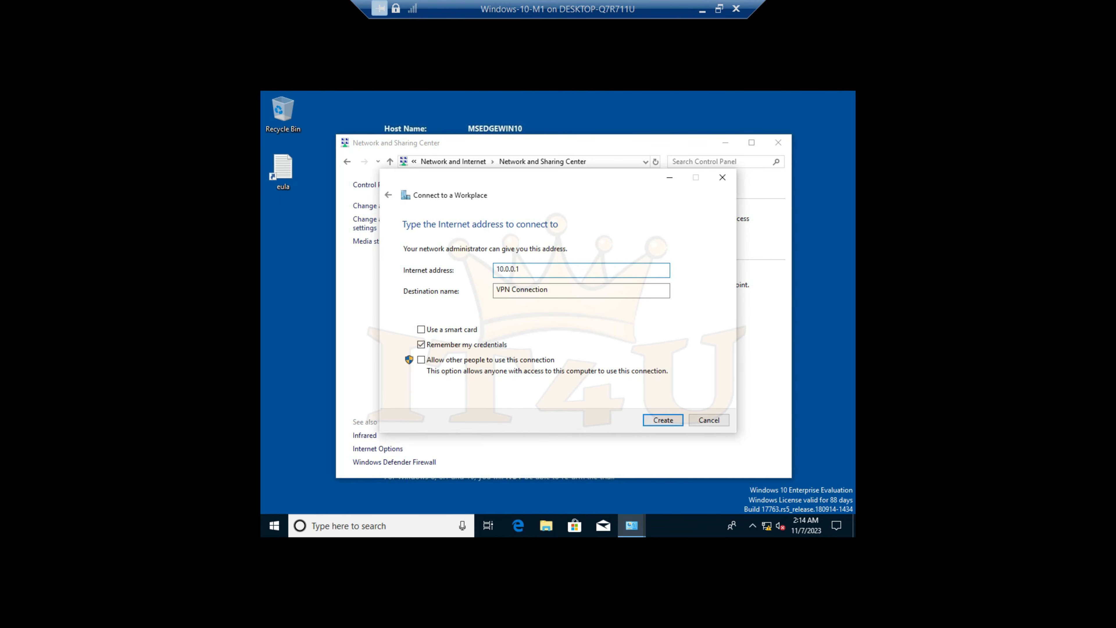
pyautogui.moveTo(566, 265); pyautogui.dragTo(410, 278)
pyautogui.click(552, 265)
pyautogui.press('BackSpace')
pyautogui.click(568, 292)
pyautogui.click(662, 422)
# Show the network adapters and set VPN Connection 2's security authentication to Allow these protocols
pyautogui.click(406, 207)
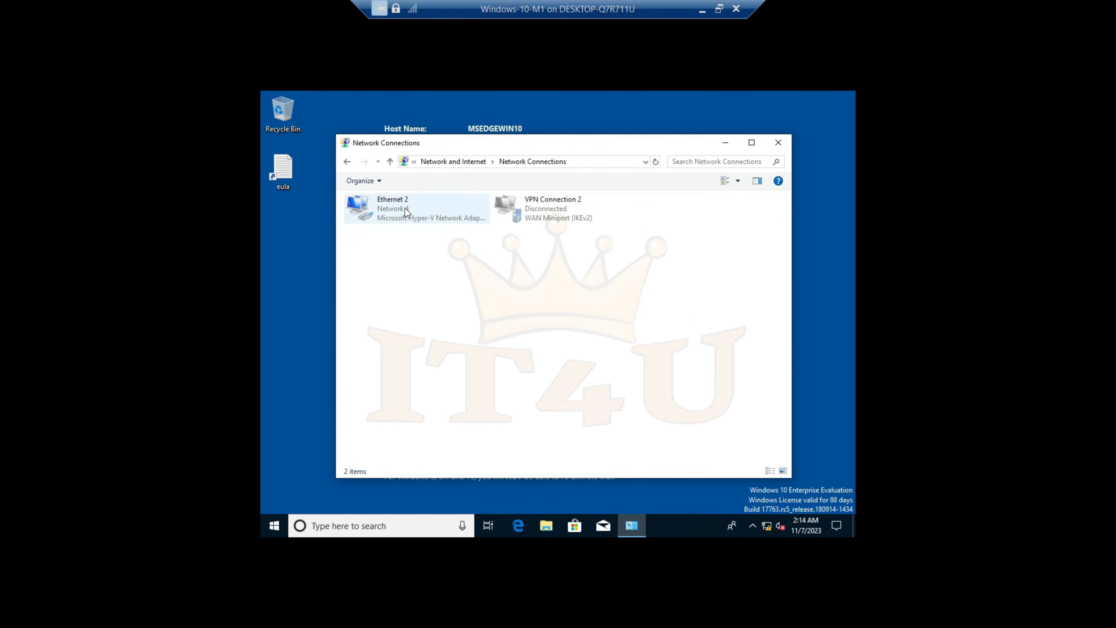
pyautogui.click(544, 216)
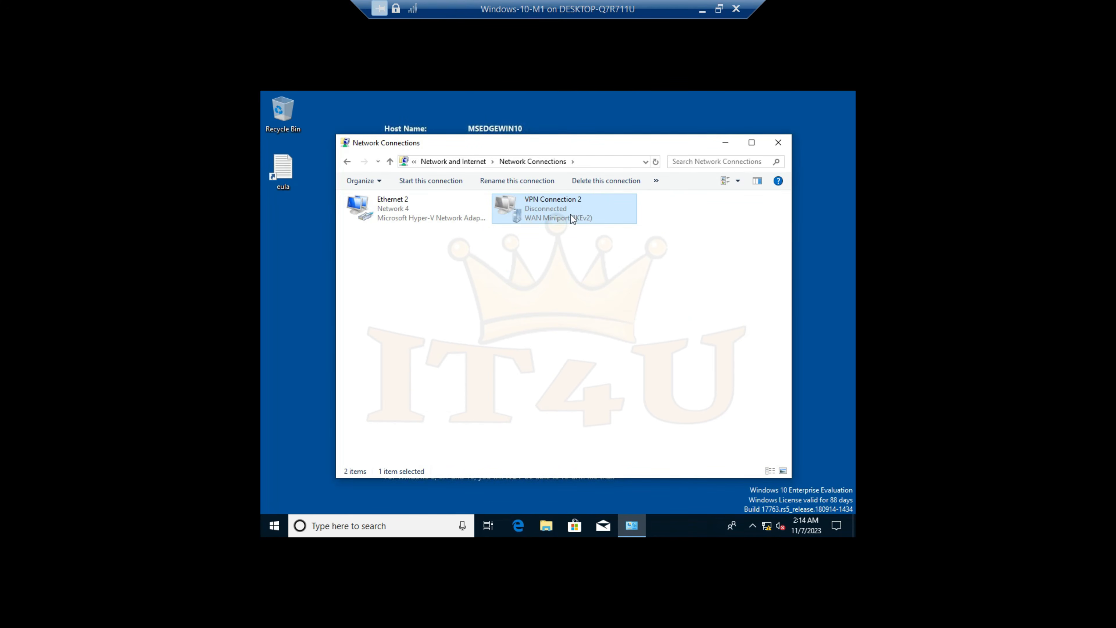
pyautogui.rightClick(543, 216)
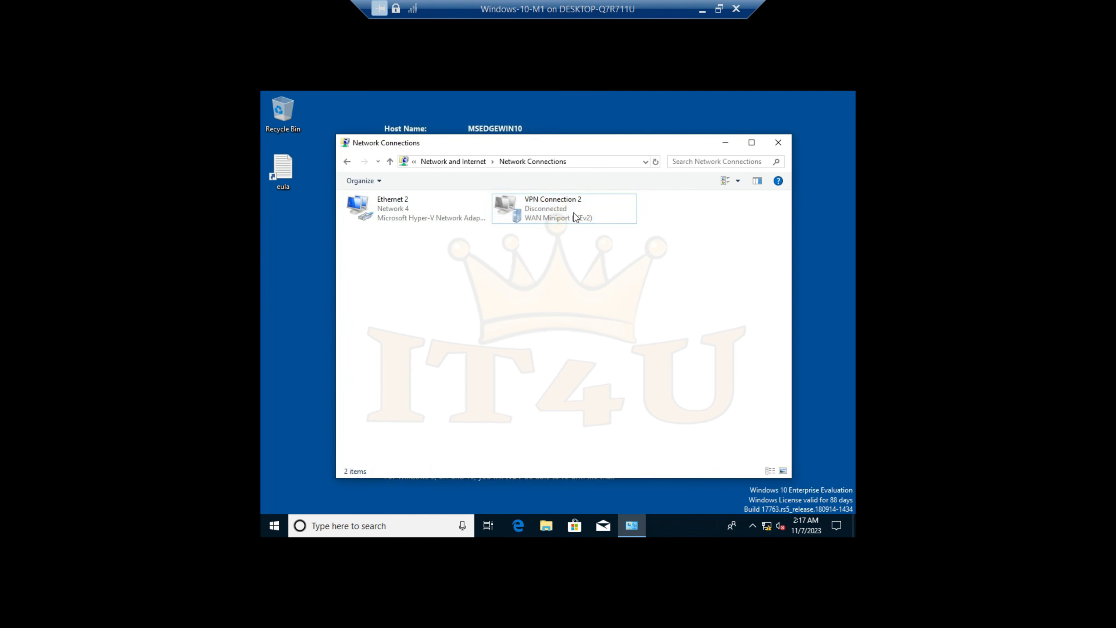
pyautogui.rightClick(574, 217)
pyautogui.click(582, 317)
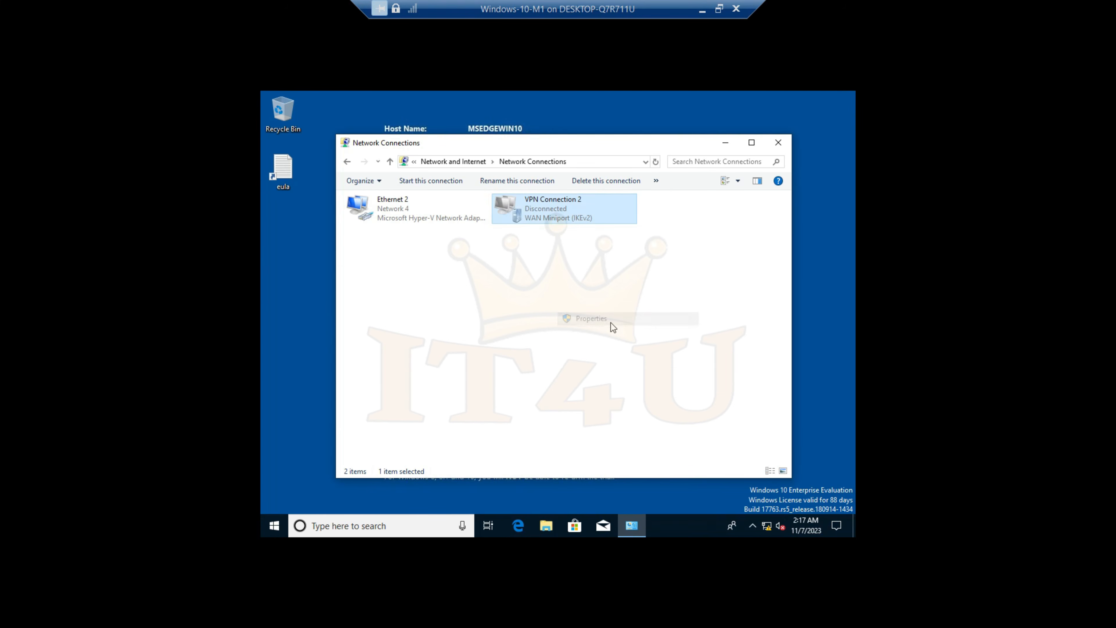
pyautogui.click(531, 197)
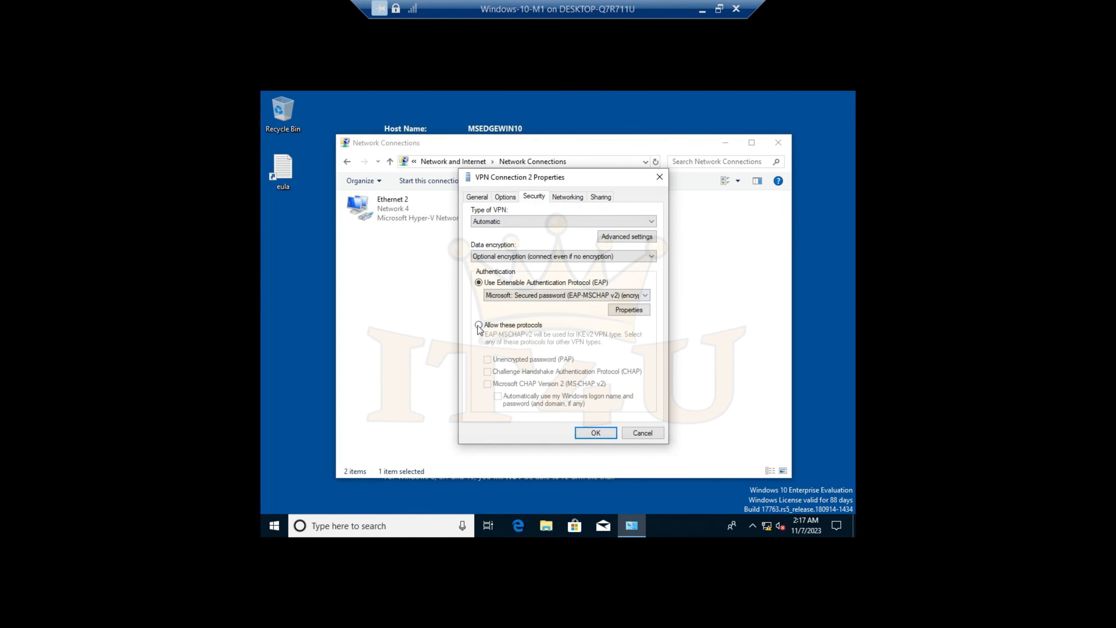
pyautogui.click(479, 325)
pyautogui.click(593, 434)
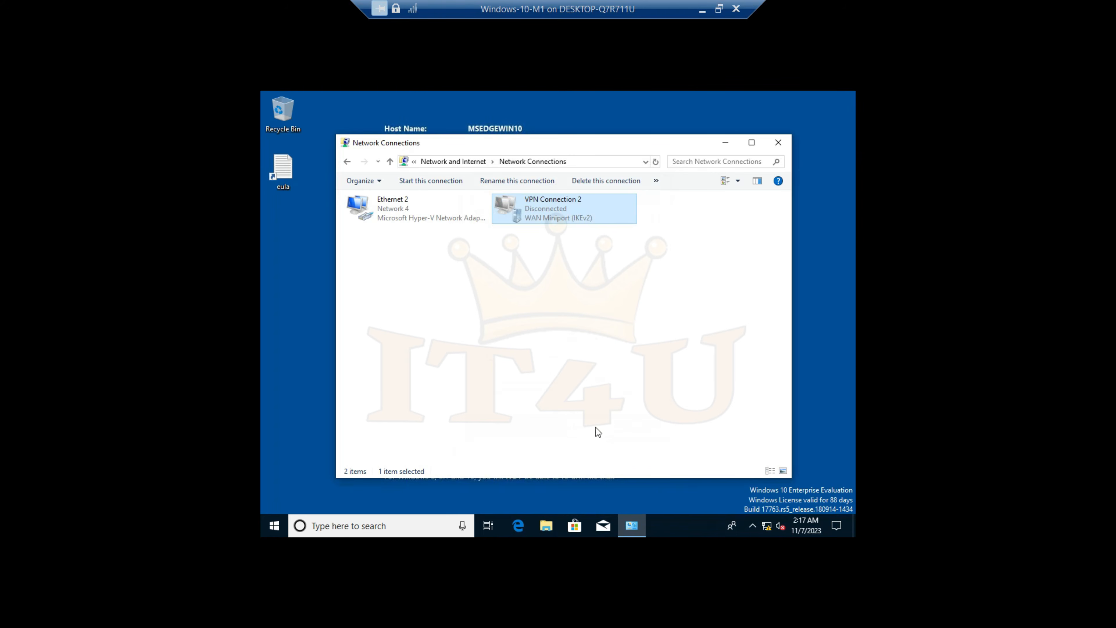
# Connect VPN Connection 2, signing in with the HR manager's domain user name and account password
pyautogui.click(767, 525)
pyautogui.click(711, 408)
pyautogui.click(782, 445)
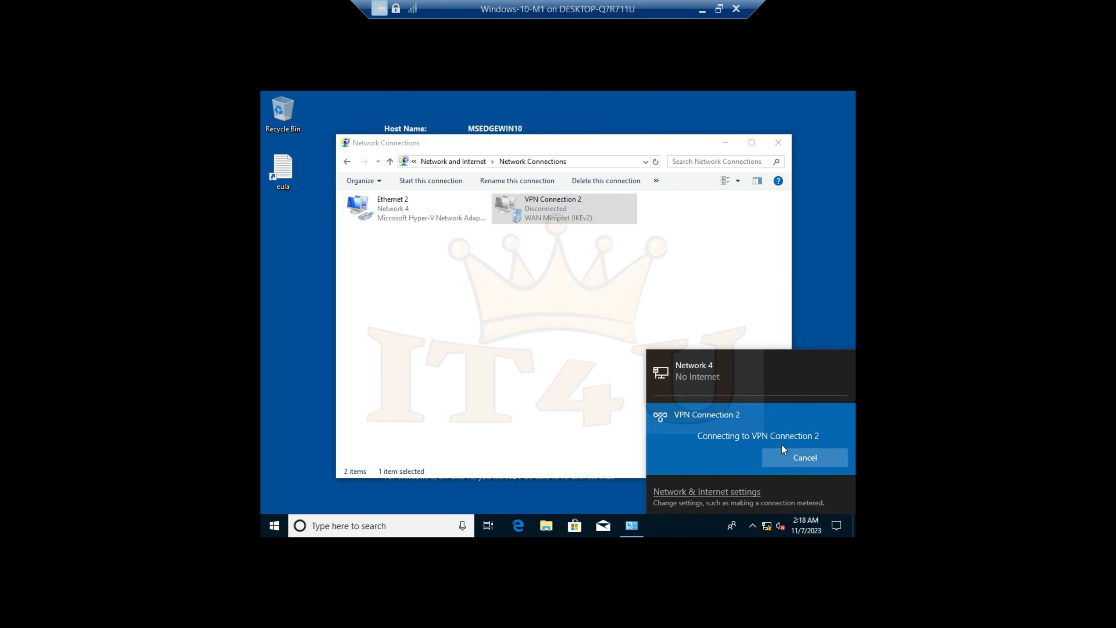
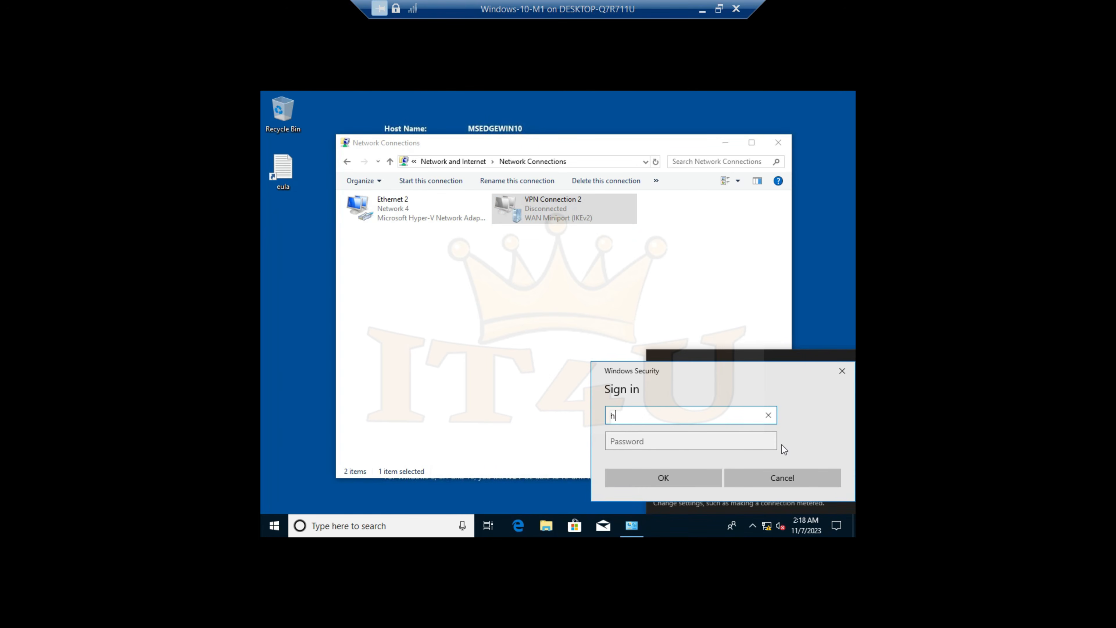
pyautogui.press('Tab')
pyautogui.write('•••••')
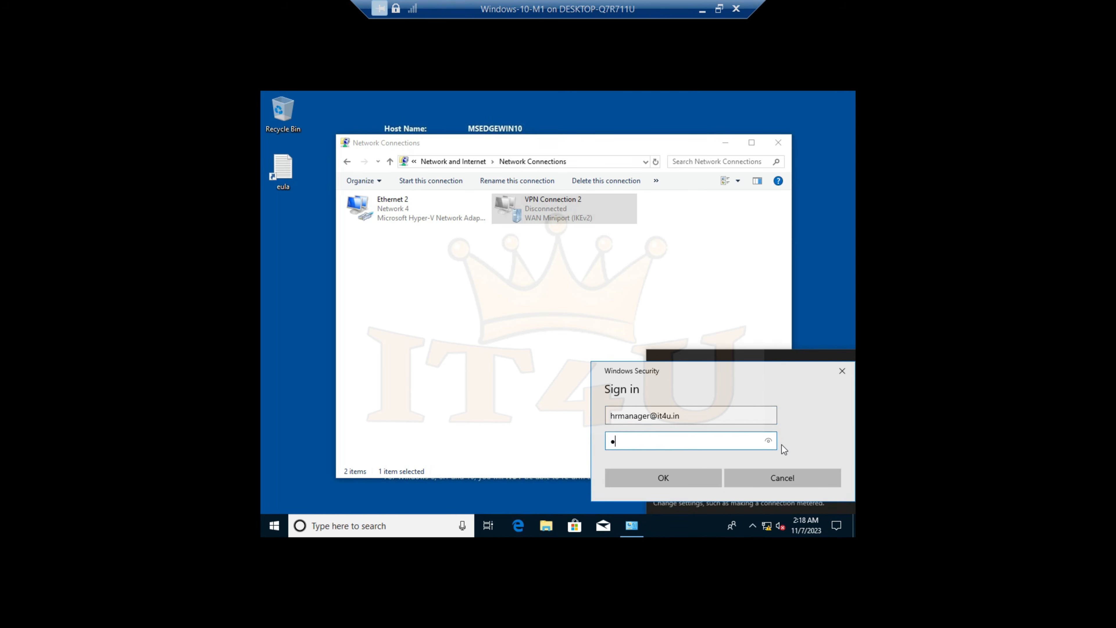
pyautogui.write('••••')
pyautogui.press('Return')
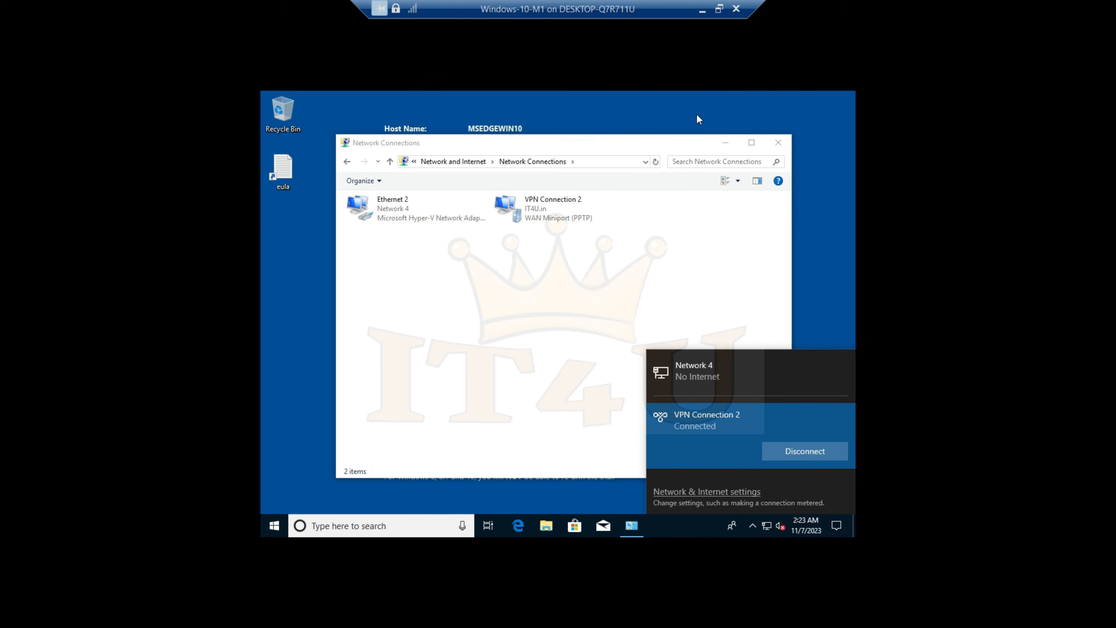
# Switch to the VPN Server -2 virtual machine and show IT4UVPN02's remote access clients in Routing and Remote Access
pyautogui.click(702, 9)
pyautogui.moveTo(812, 611)
pyautogui.click(1037, 527)
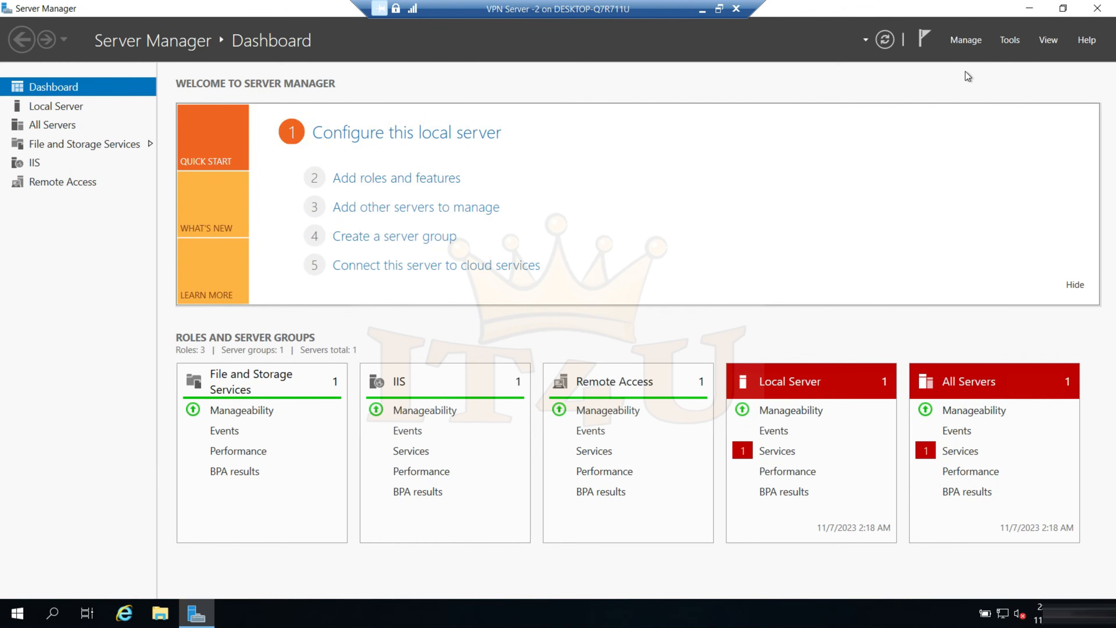
pyautogui.click(1010, 40)
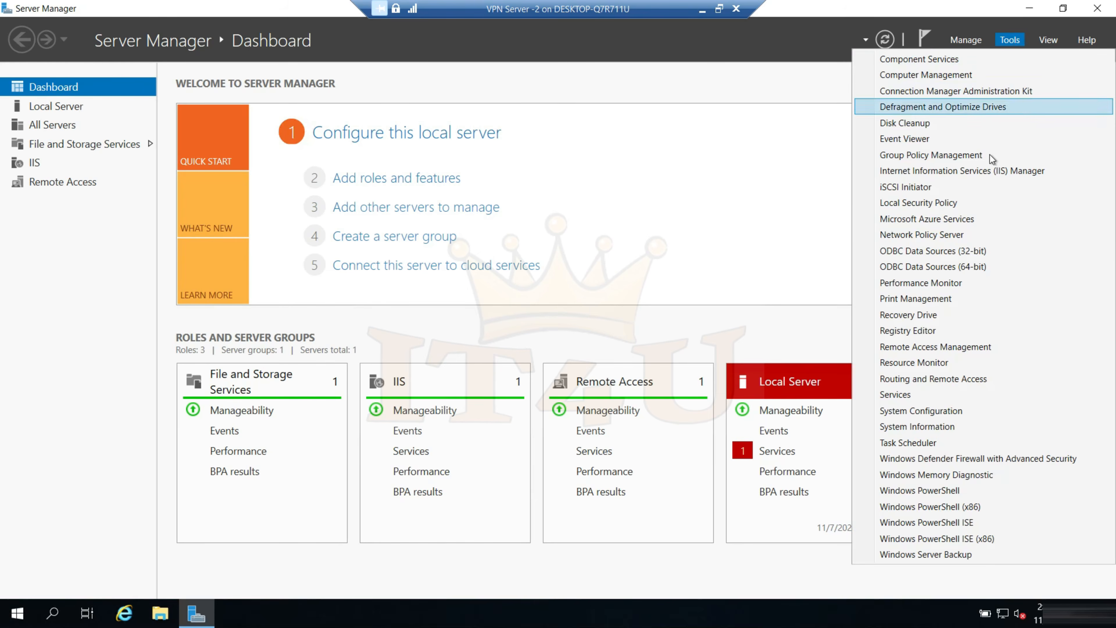
pyautogui.click(950, 378)
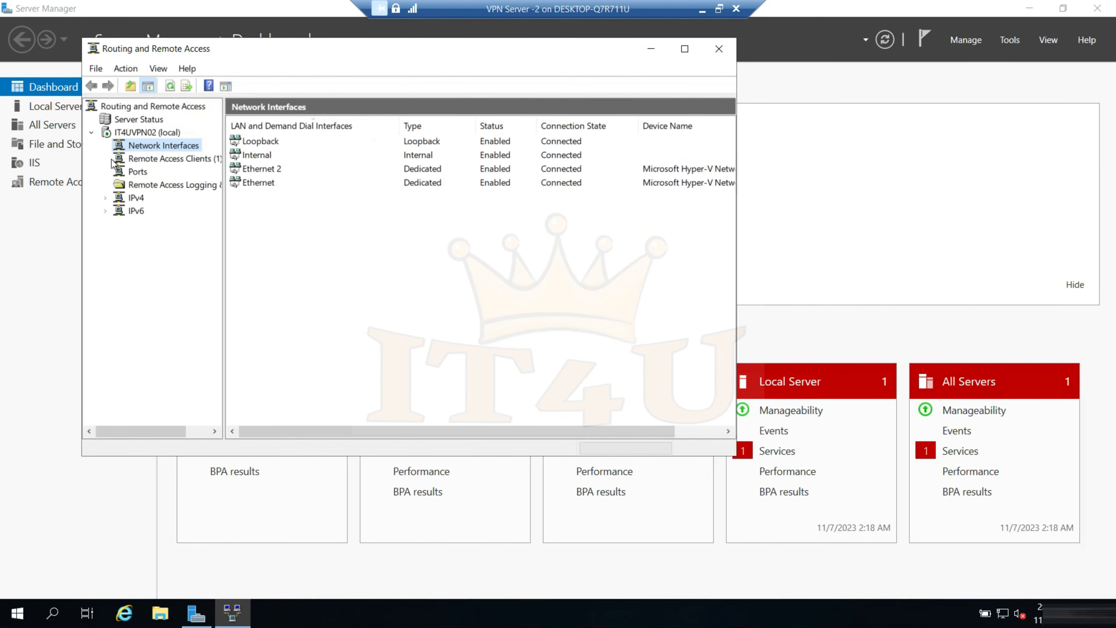
pyautogui.click(152, 159)
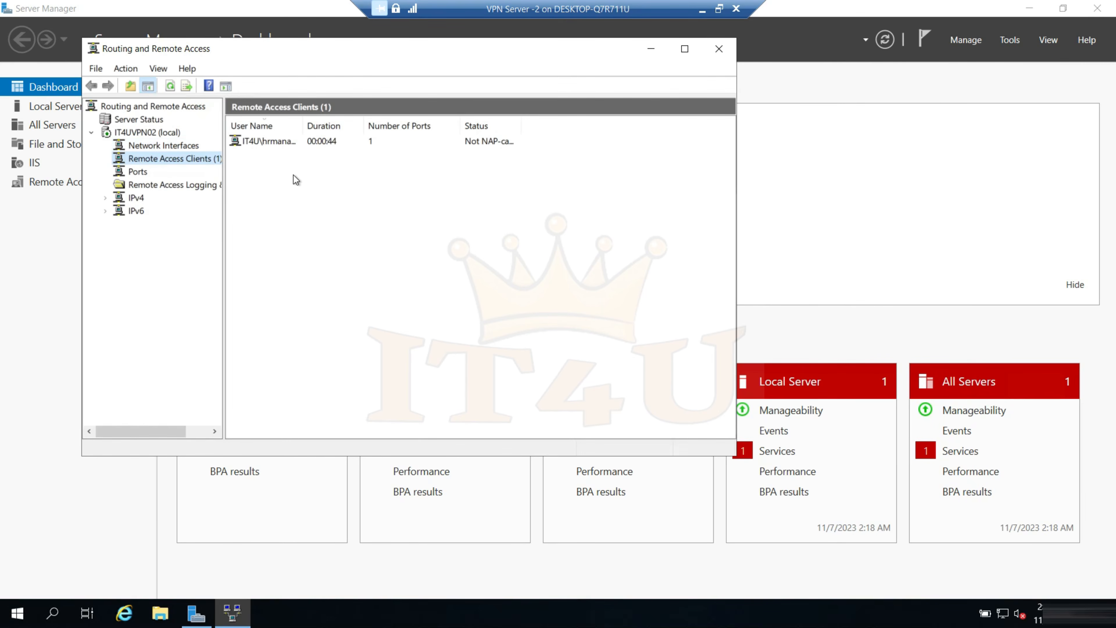
# Widen the User Name column to read the connected client's full name, and refresh the Remote Access Clients list
pyautogui.moveTo(296, 127); pyautogui.dragTo(411, 128)
pyautogui.click(308, 143)
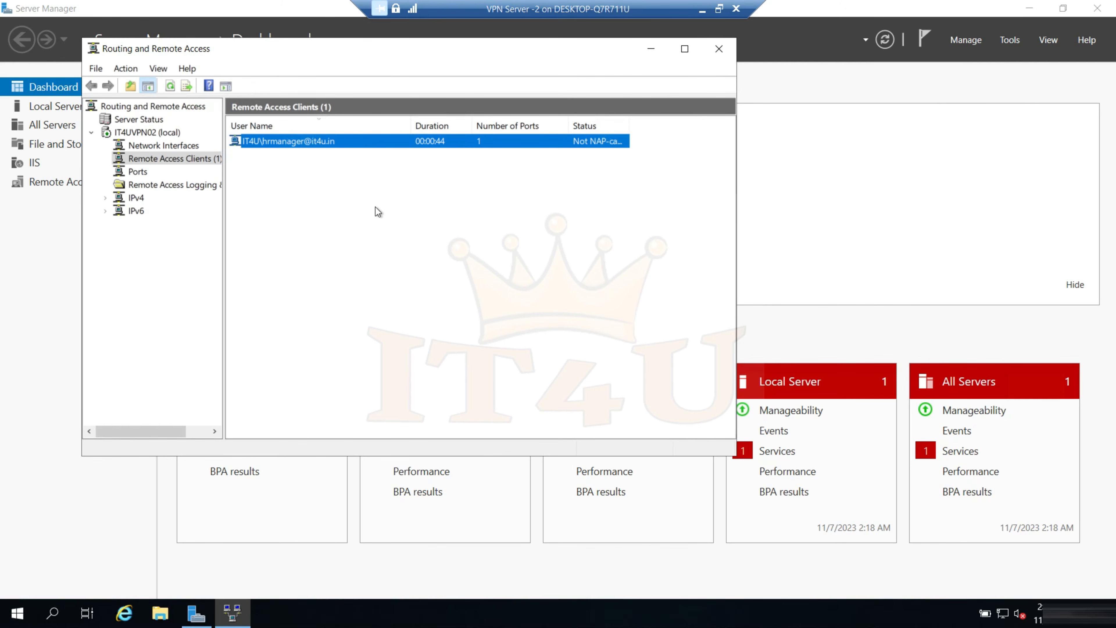
pyautogui.rightClick(348, 193)
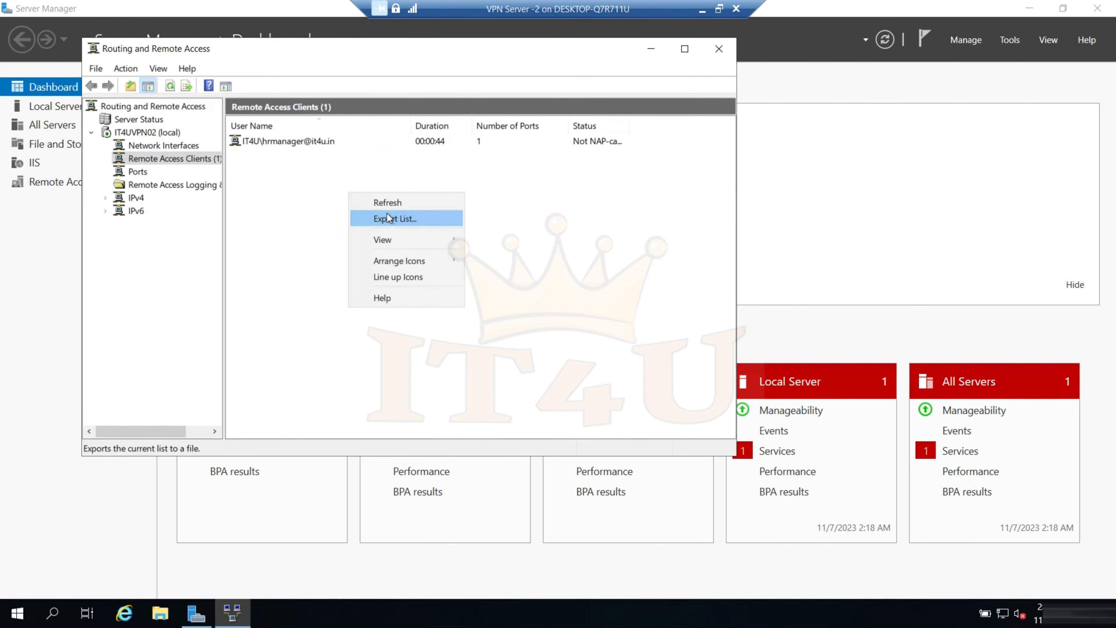
pyautogui.click(392, 204)
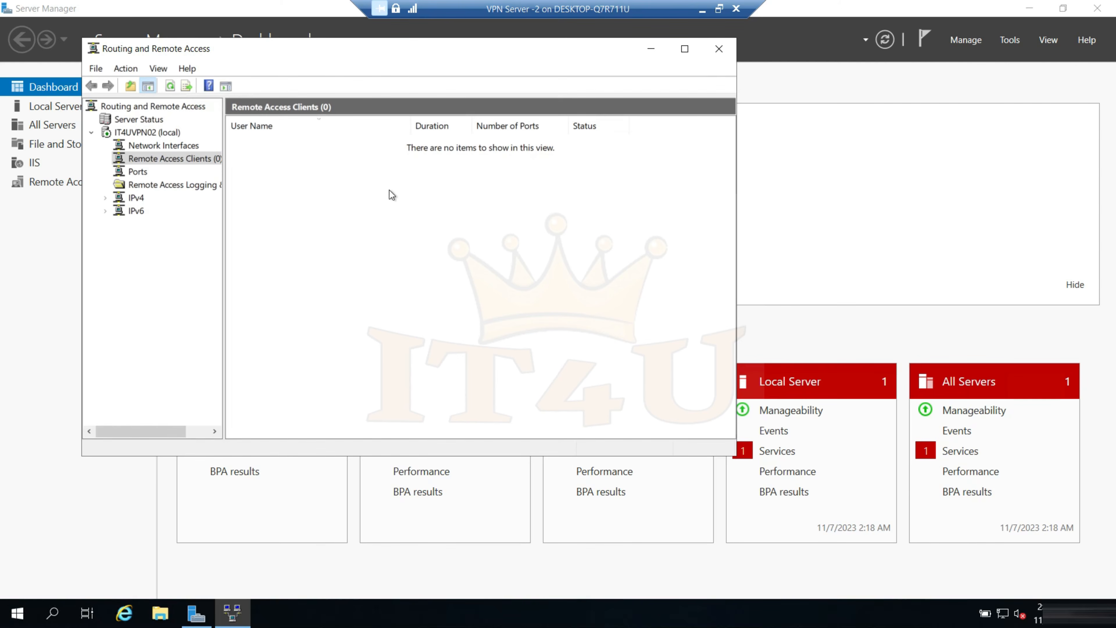
# Switch back to the Windows-10-M1 virtual machine and reconnect VPN Connection 2
pyautogui.click(702, 8)
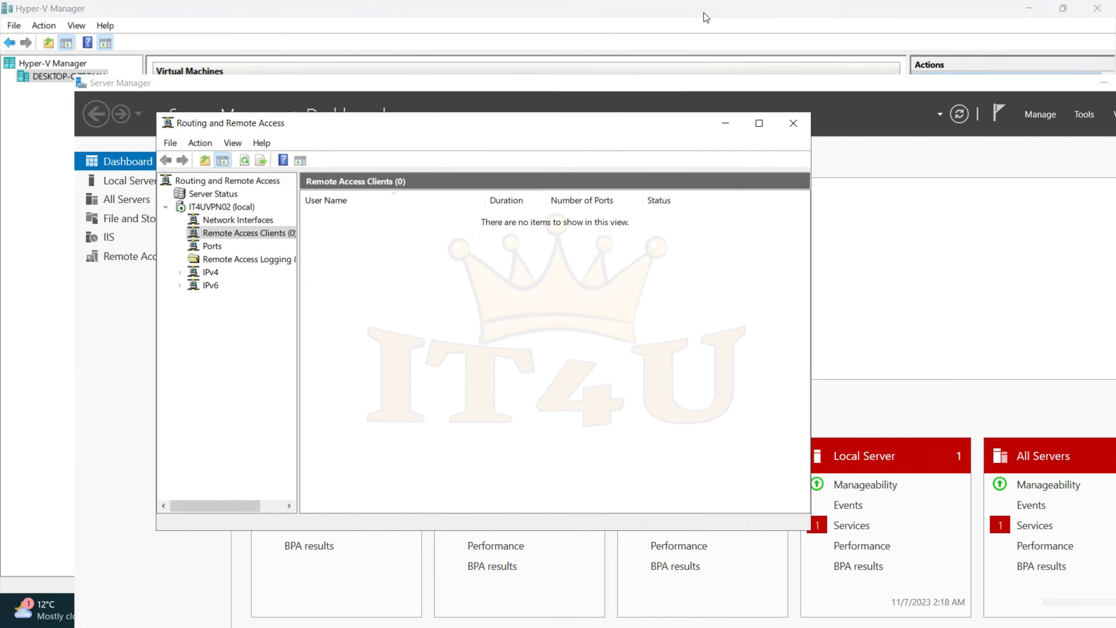
pyautogui.moveTo(811, 610)
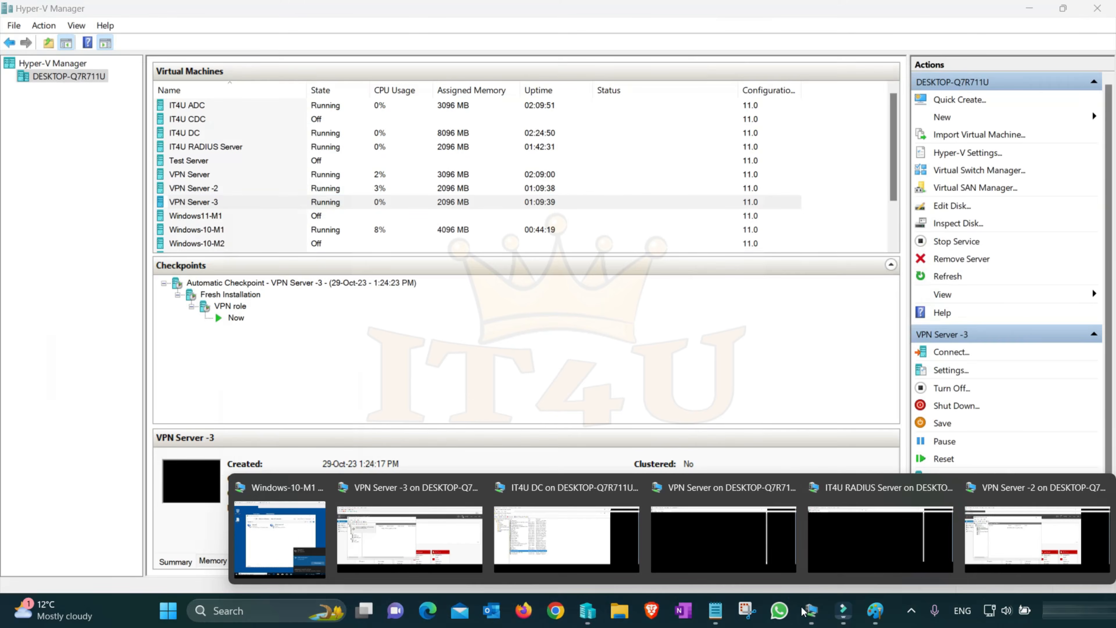
pyautogui.click(271, 524)
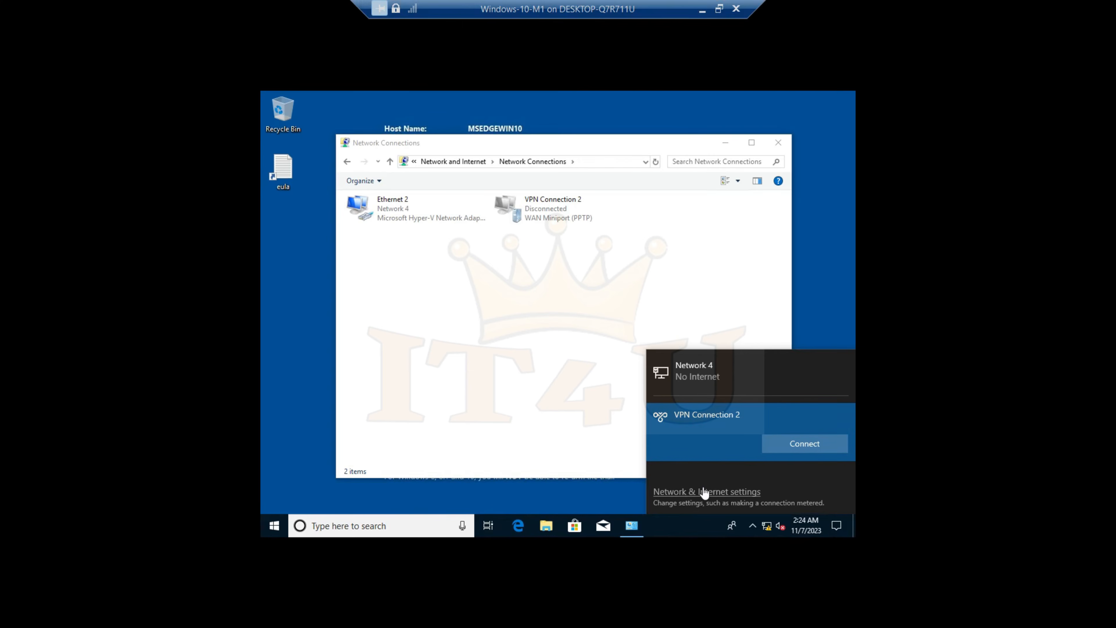
pyautogui.click(809, 444)
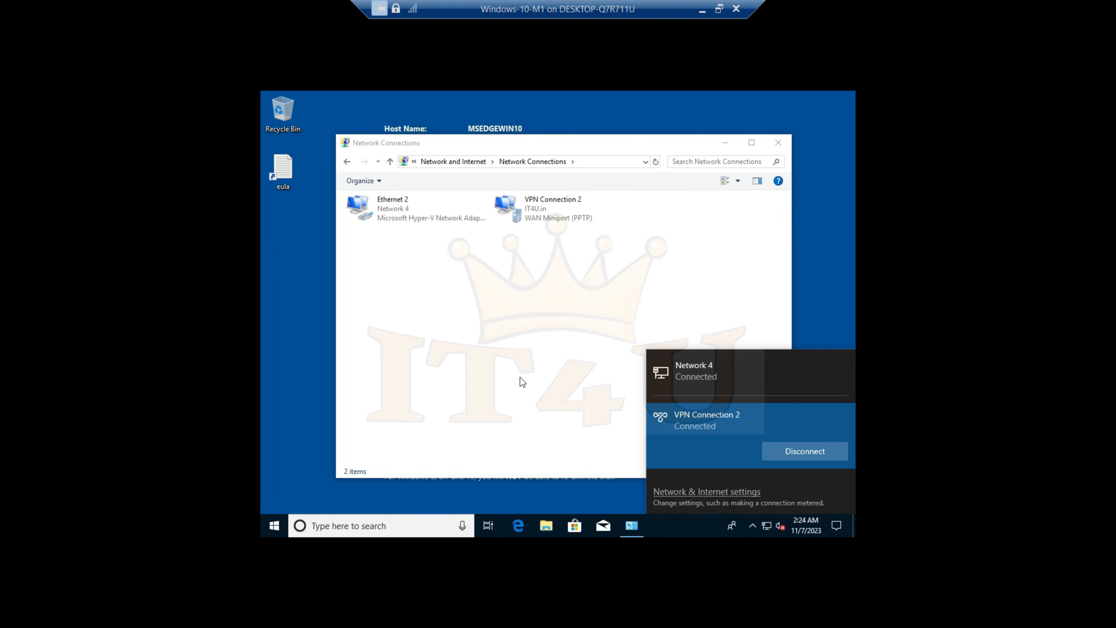
pyautogui.click(567, 393)
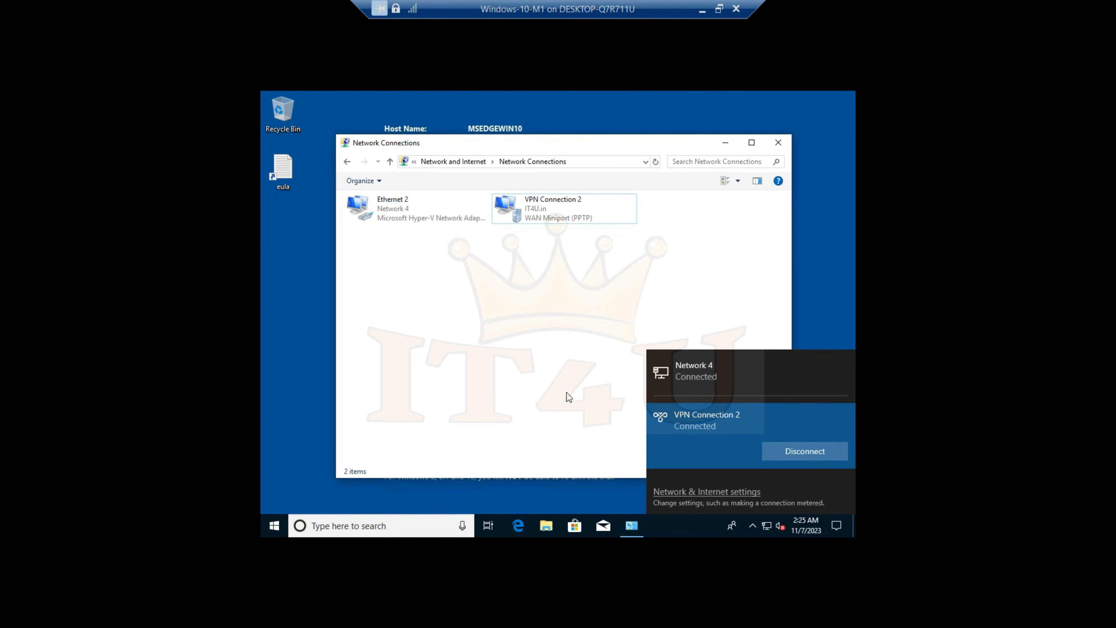
# Close the Network Connections window and sign out of Windows on the Windows-10-M1 client
pyautogui.click(778, 142)
pyautogui.click(275, 525)
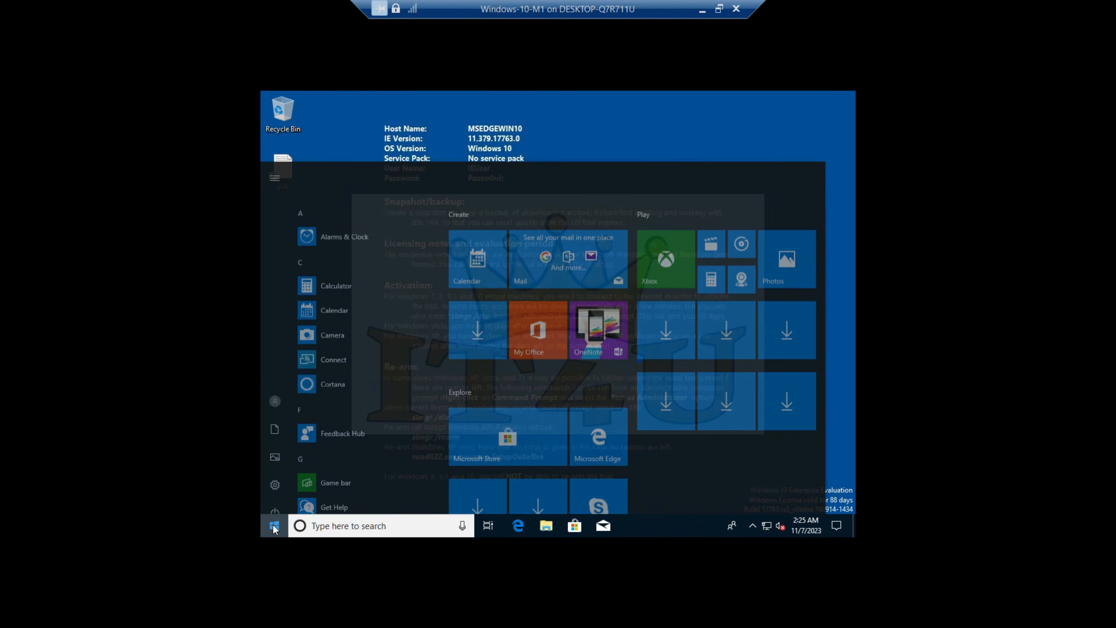
pyautogui.click(277, 389)
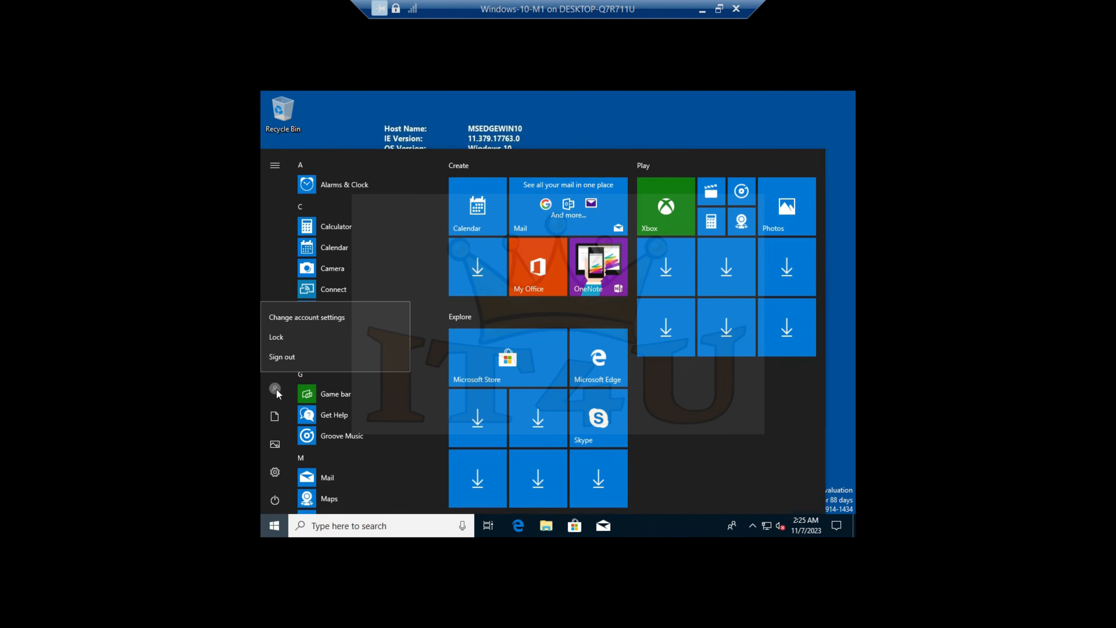
pyautogui.click(298, 358)
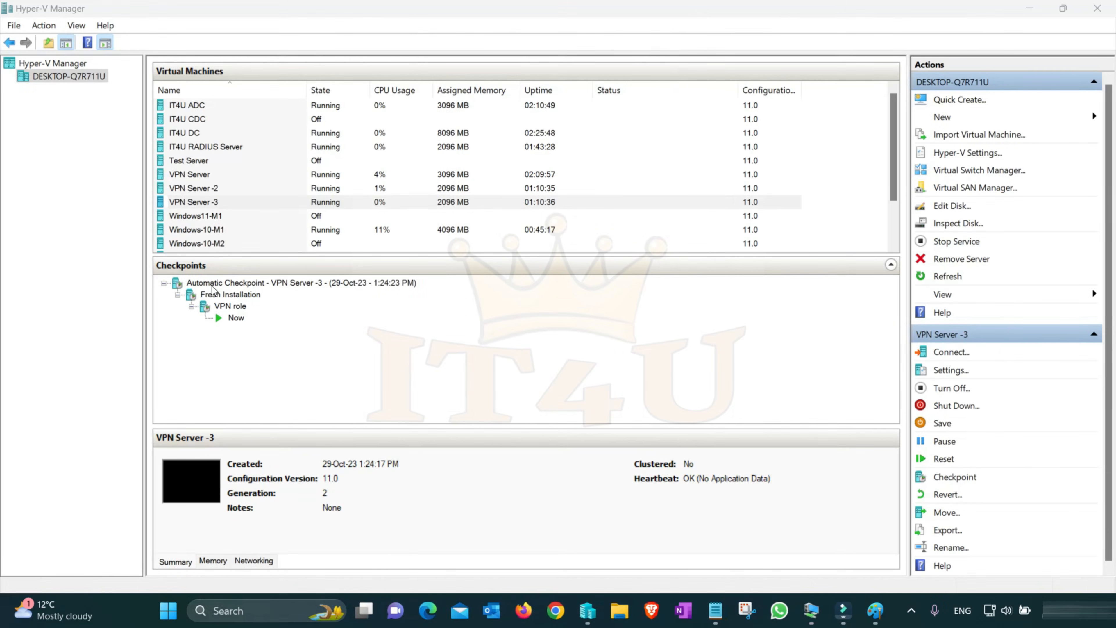
# Shut down the Windows-10-M1 virtual machine
pyautogui.click(213, 229)
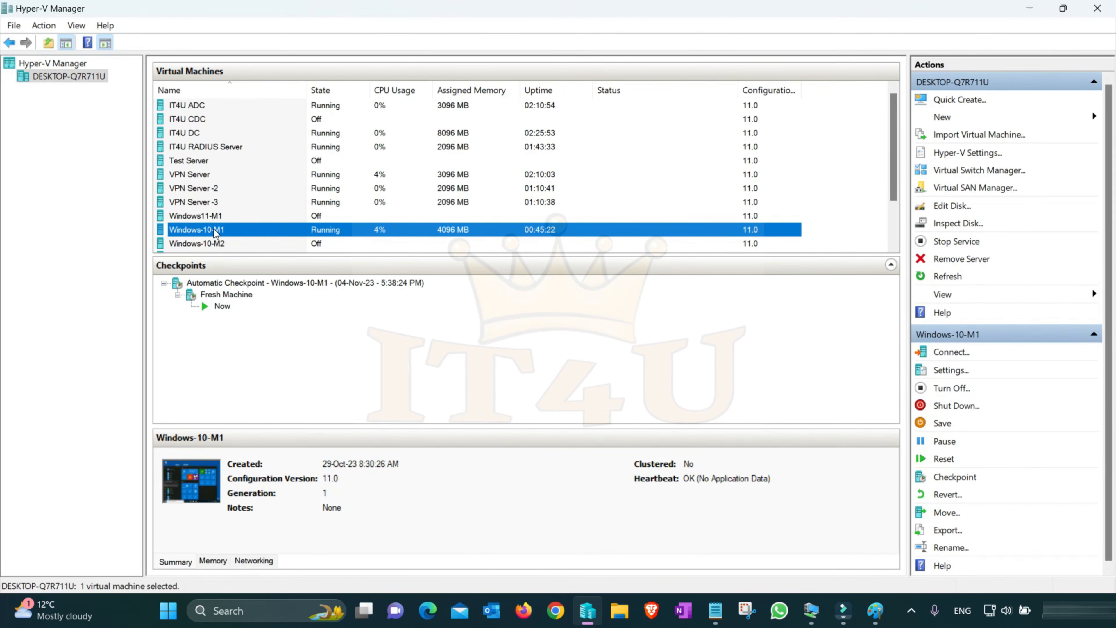
pyautogui.rightClick(213, 229)
pyautogui.click(263, 300)
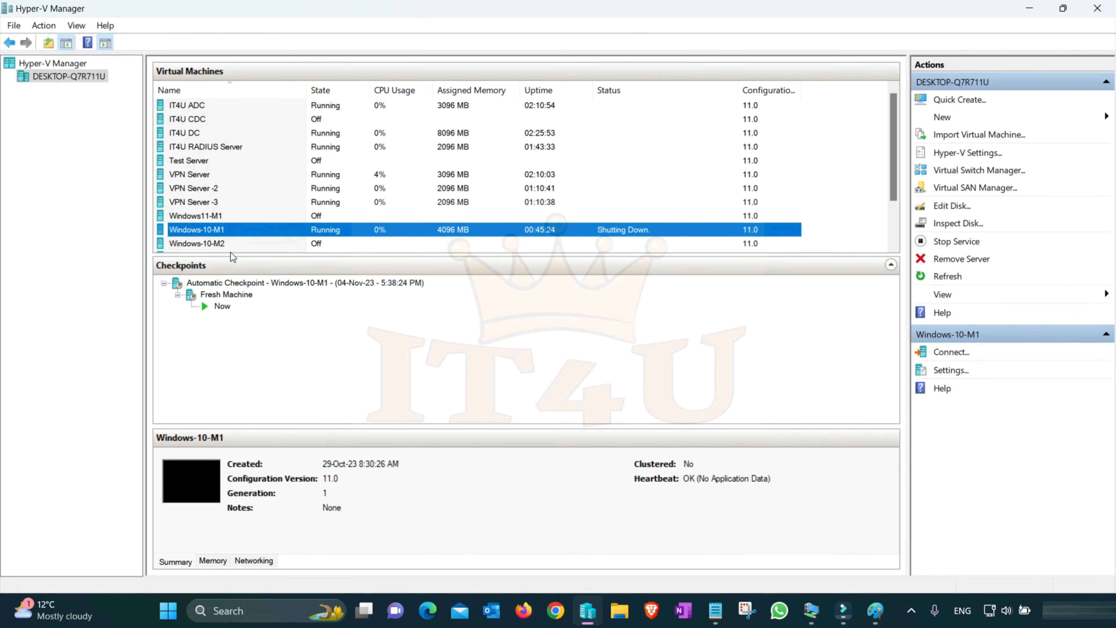
# Connect to the Windows11-M1 virtual machine and start it, continuing from its last state rather than reverting to the automatic checkpoint
pyautogui.click(209, 215)
pyautogui.rightClick(209, 215)
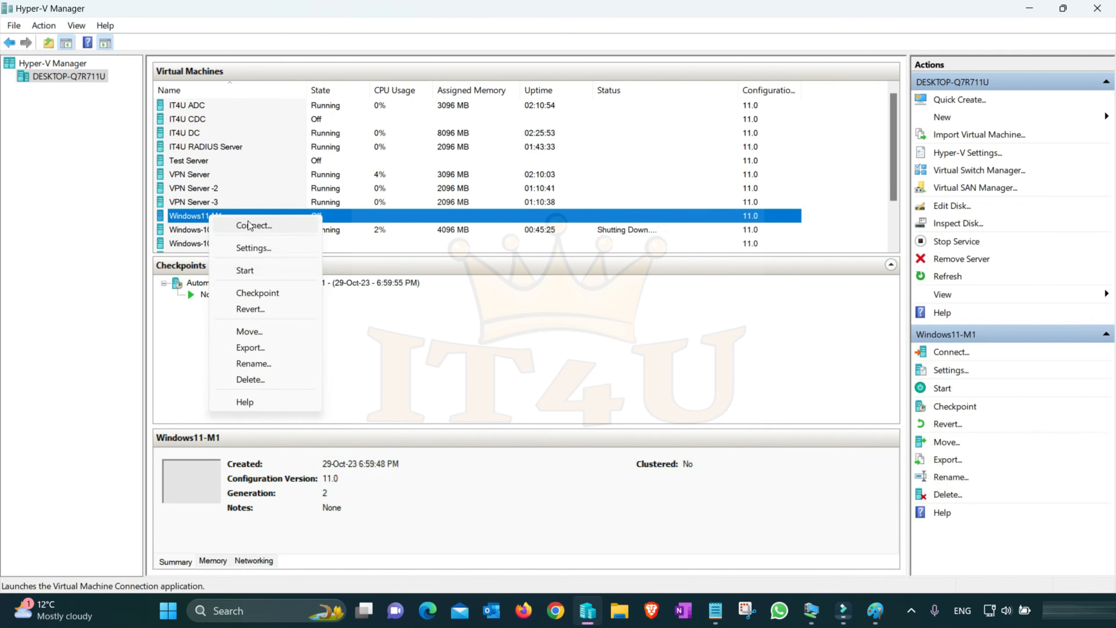
pyautogui.click(266, 228)
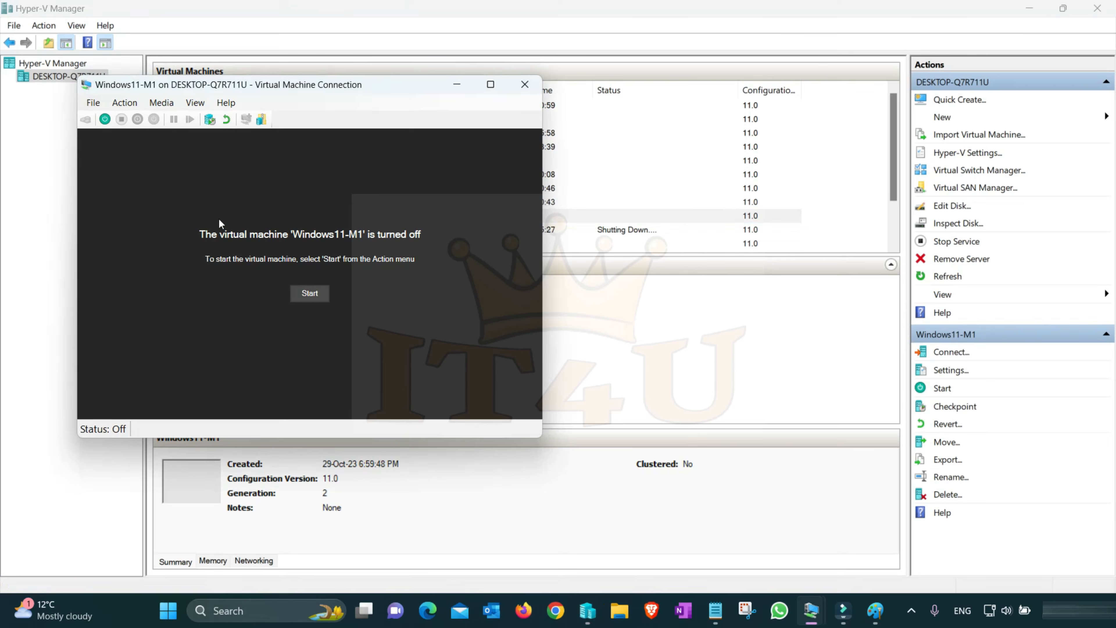
pyautogui.click(310, 292)
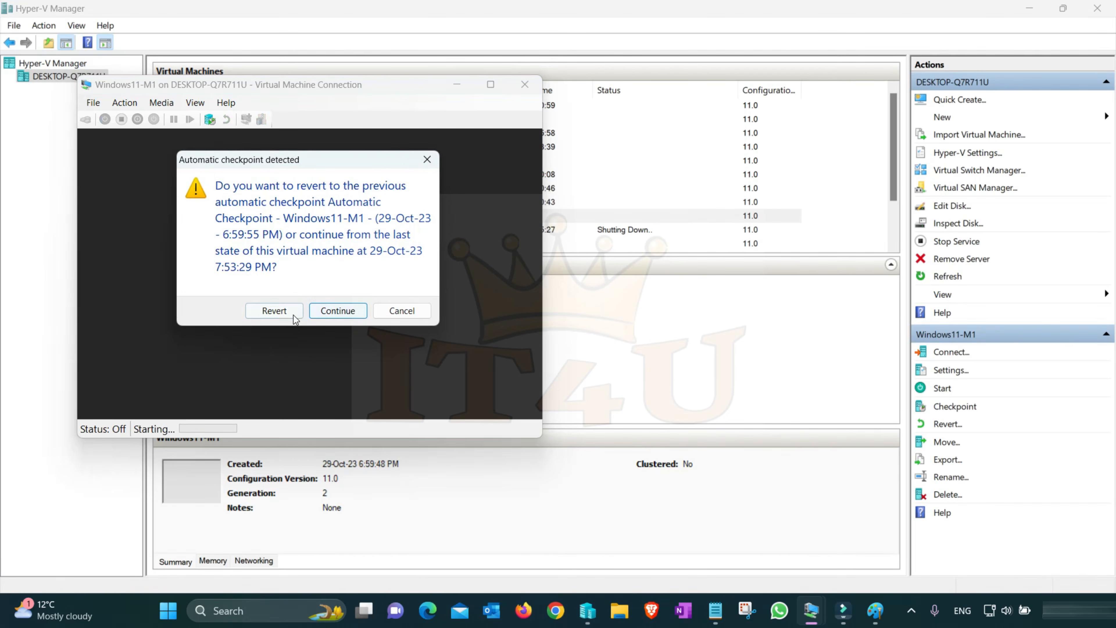
pyautogui.click(327, 312)
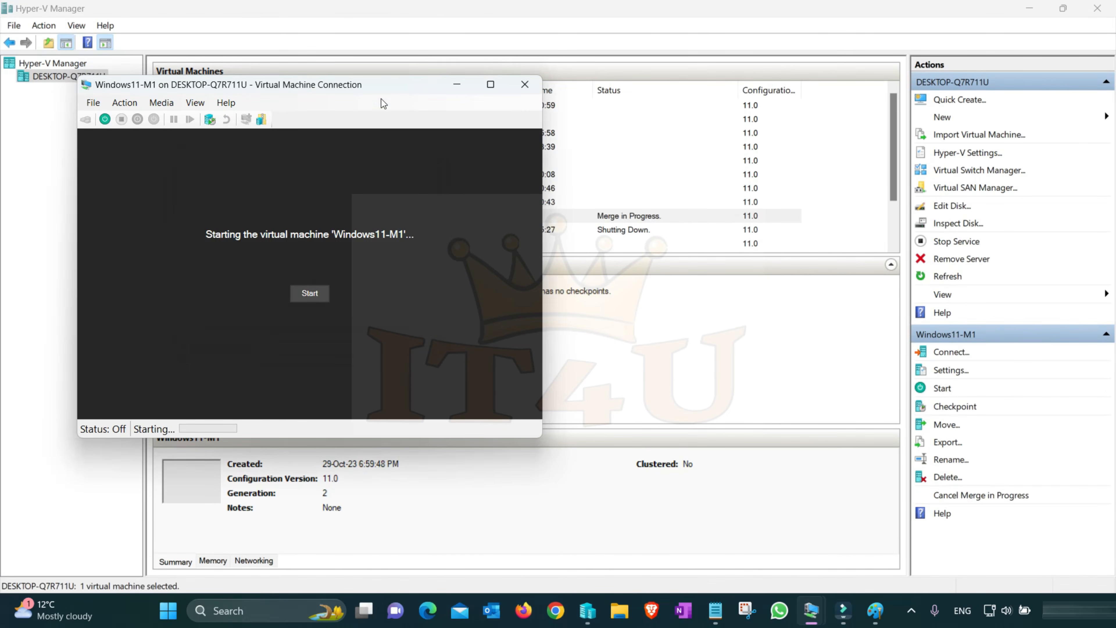
pyautogui.moveTo(385, 85); pyautogui.dragTo(663, 77)
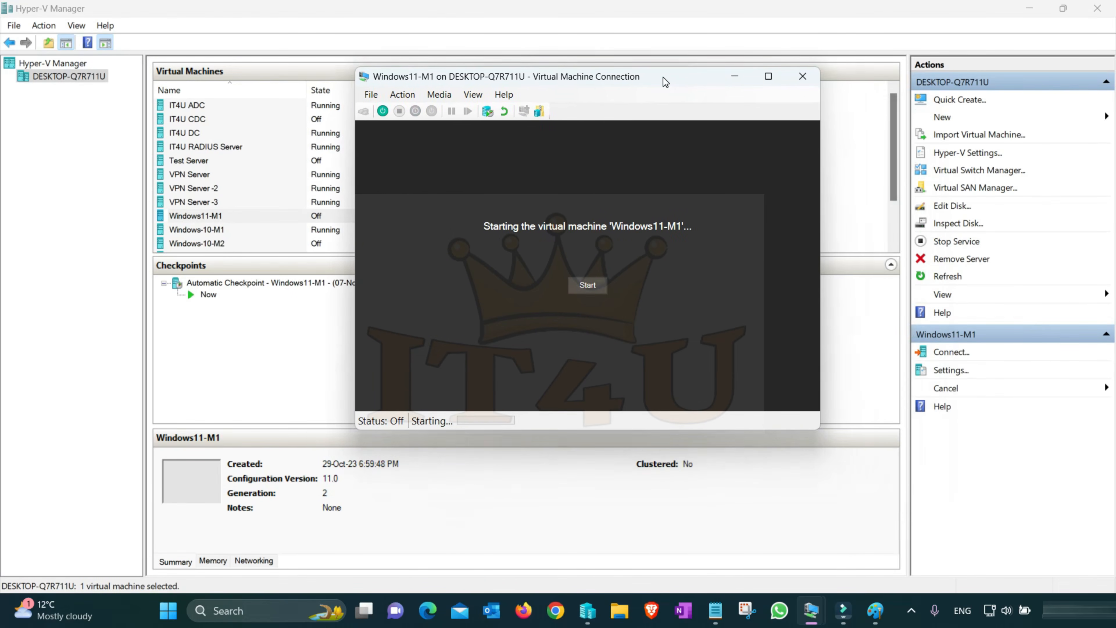
# Connect the Windows11-M1 network adapter to the IT4U Internal Switch in the virtual machine's settings and save the change
pyautogui.click(210, 217)
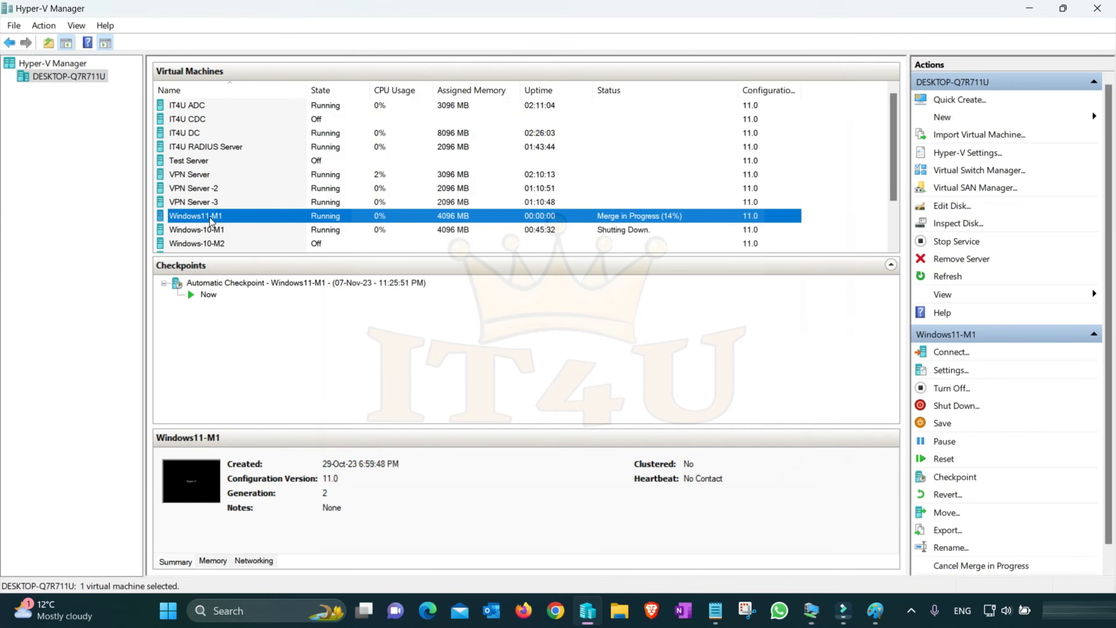
pyautogui.rightClick(211, 217)
pyautogui.click(270, 251)
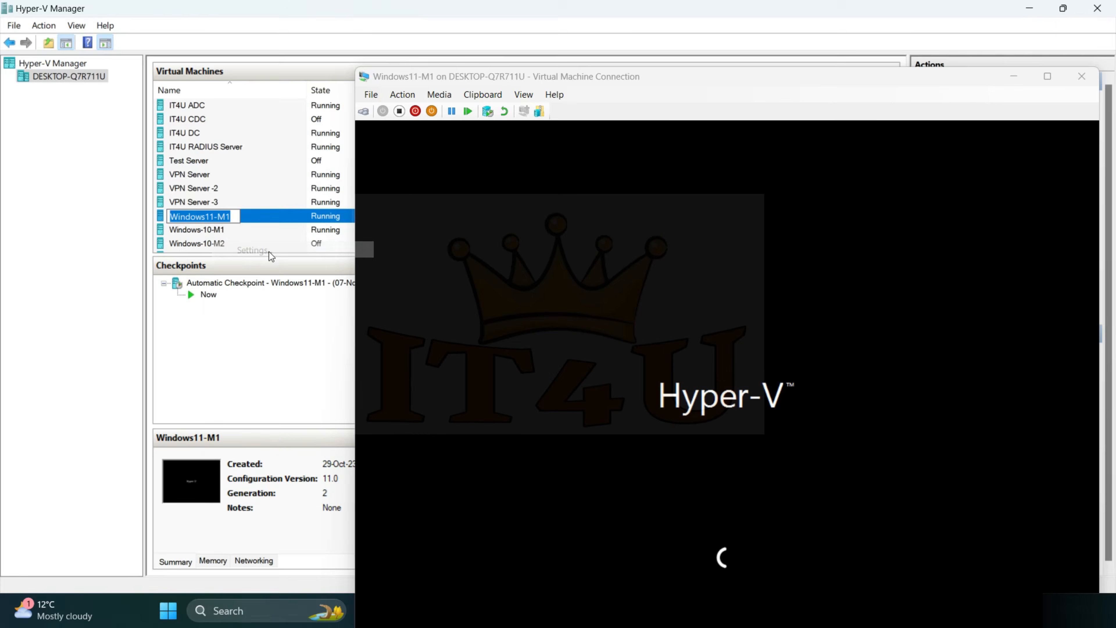
pyautogui.click(420, 264)
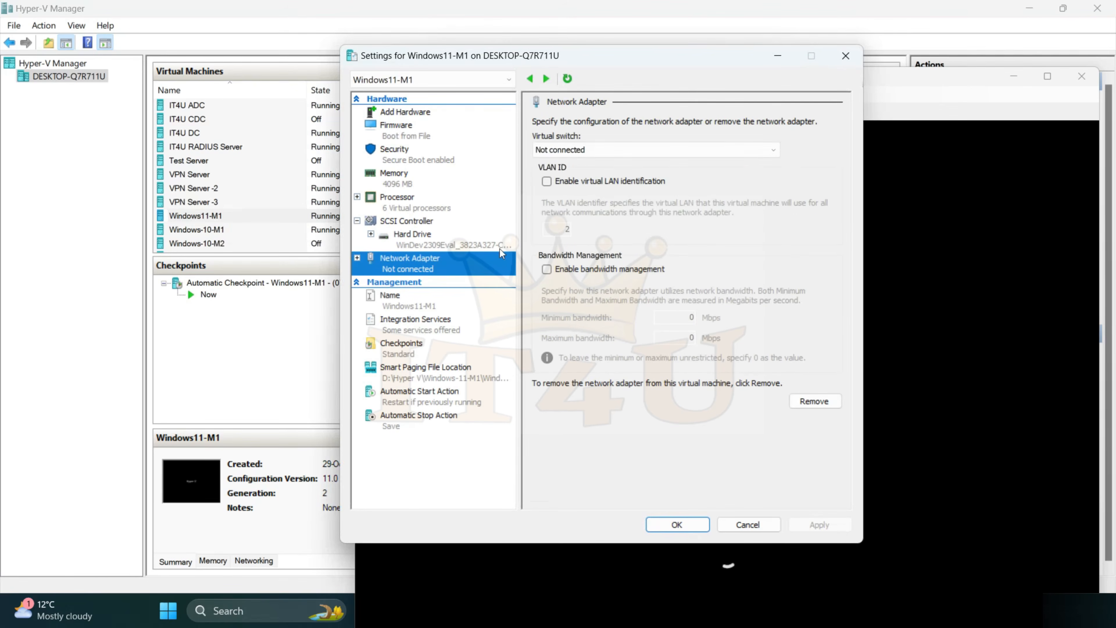
pyautogui.click(751, 149)
pyautogui.click(610, 203)
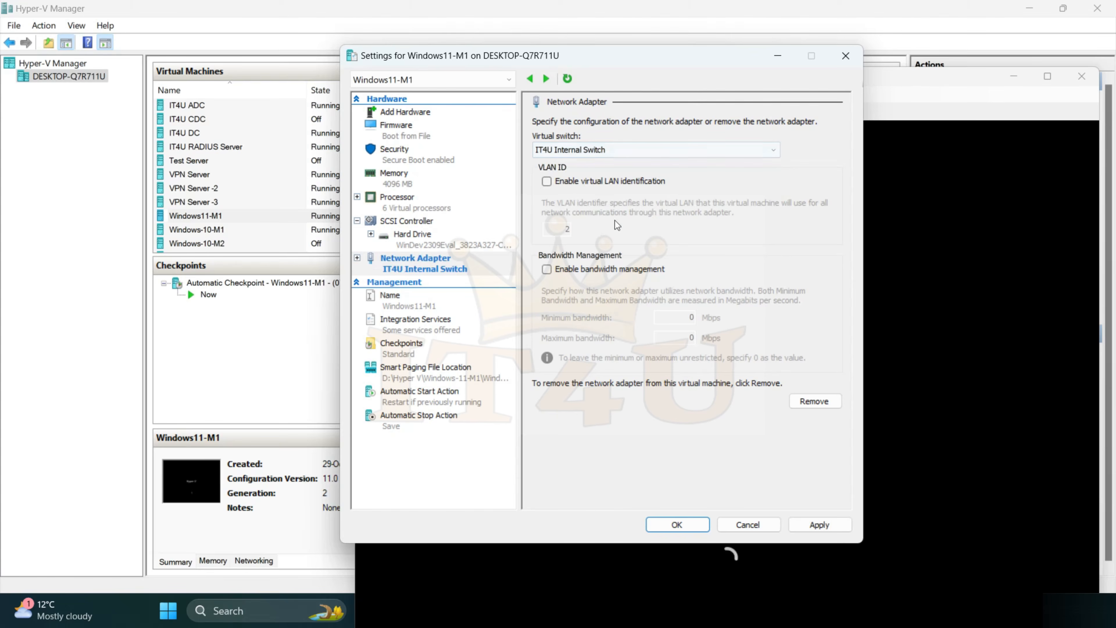
pyautogui.click(816, 524)
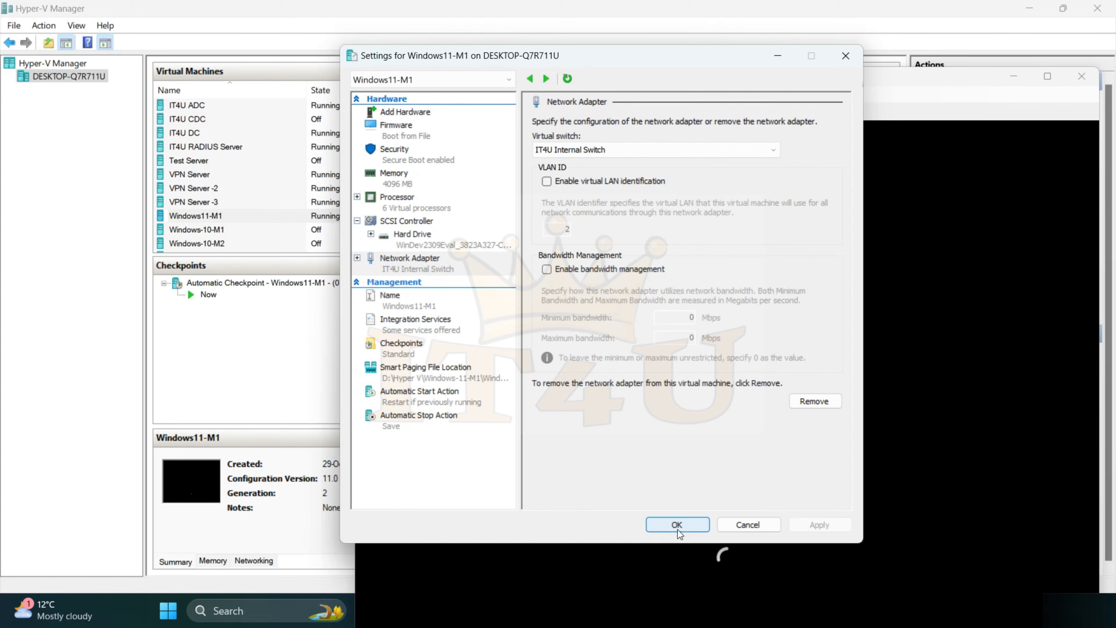
pyautogui.click(674, 526)
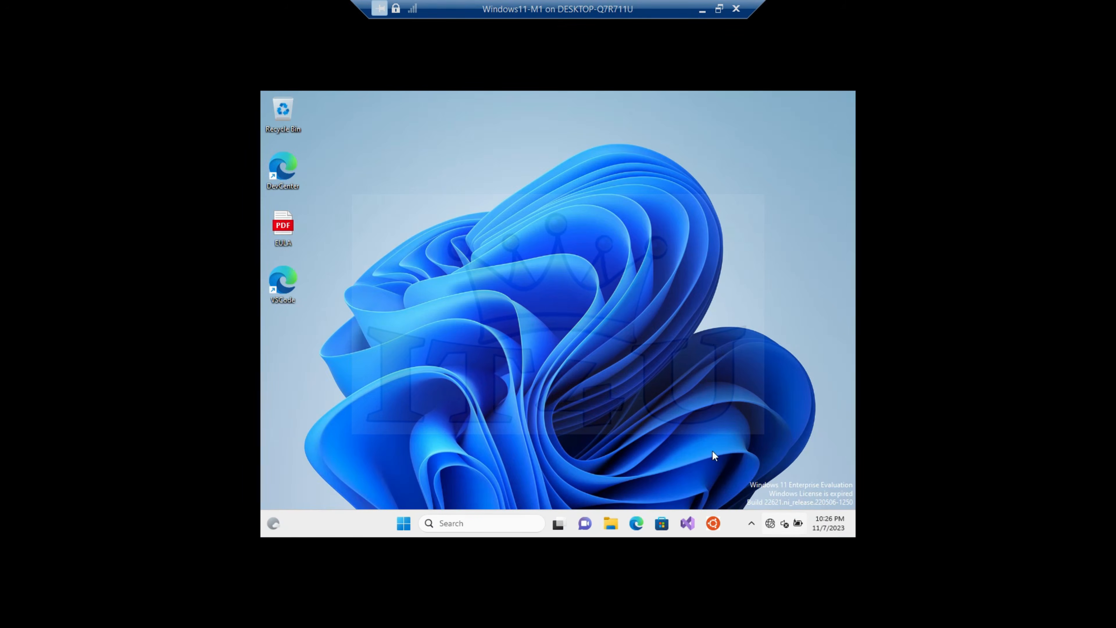
# Open Network Connections on the Windows11-M1 client with ncpa.cpl and show the status of the Ethernet 2 adapter
pyautogui.press('super+r')
pyautogui.write('ncpa.cpl')
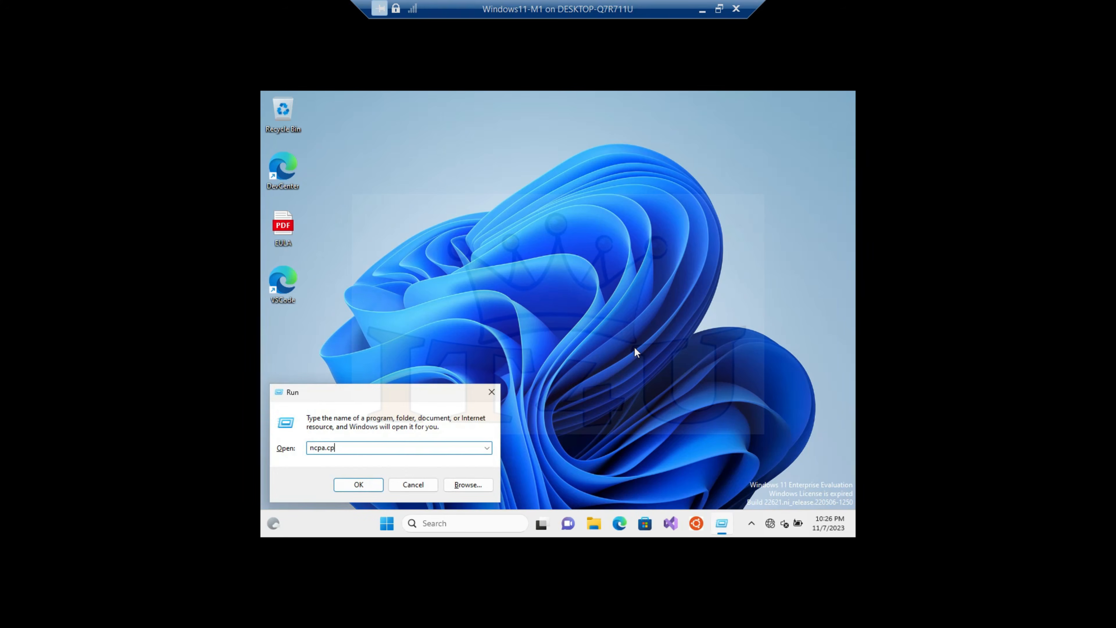
pyautogui.press('Return')
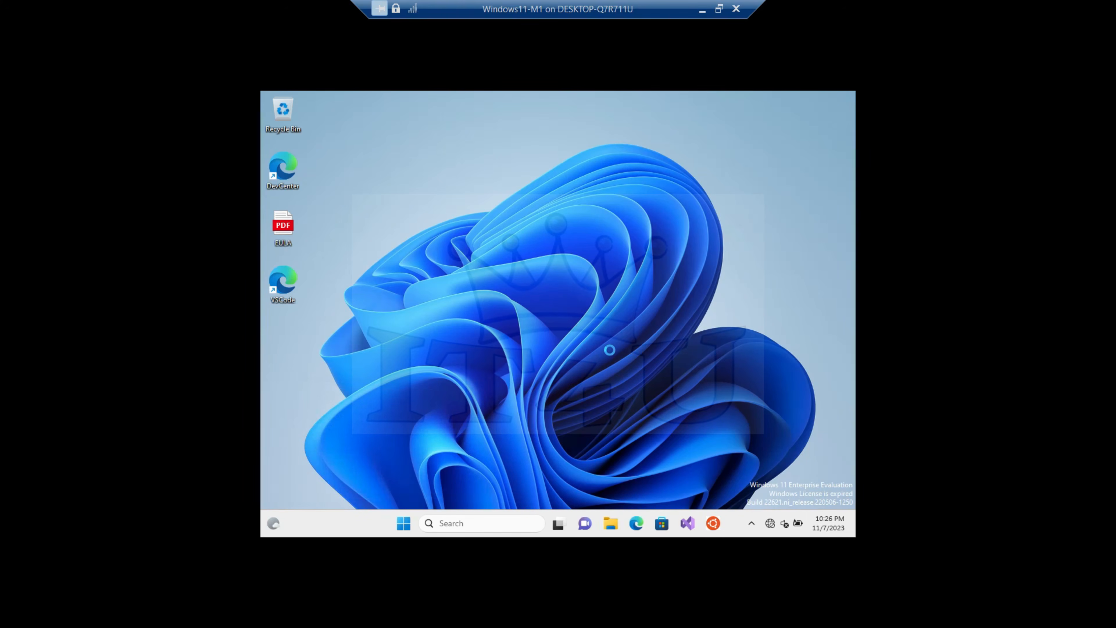
pyautogui.click(400, 222)
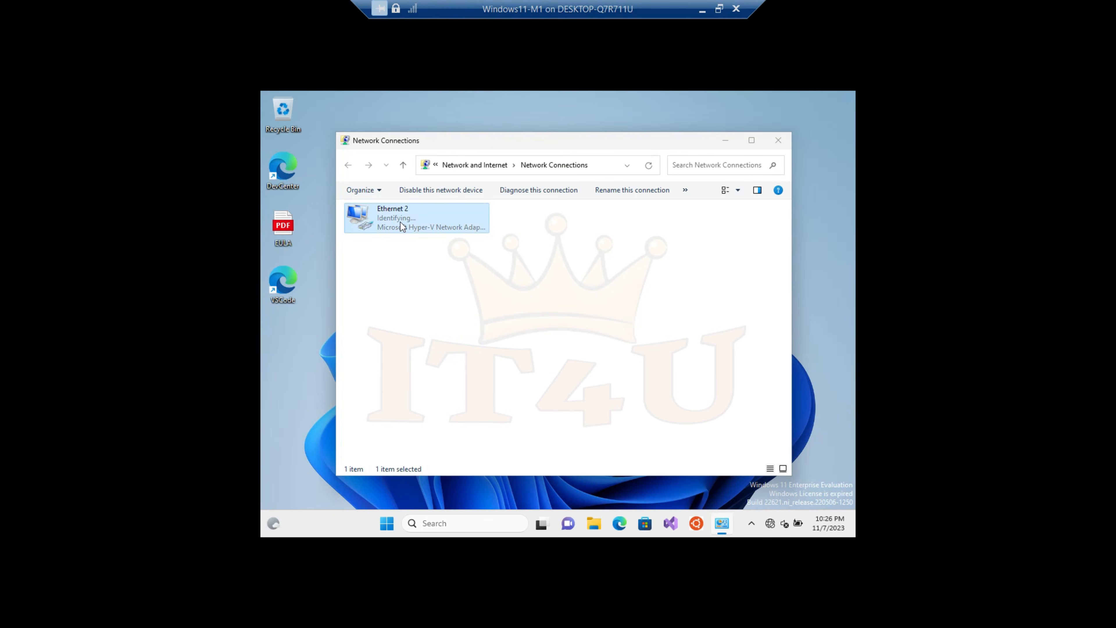
pyautogui.doubleClick(401, 222)
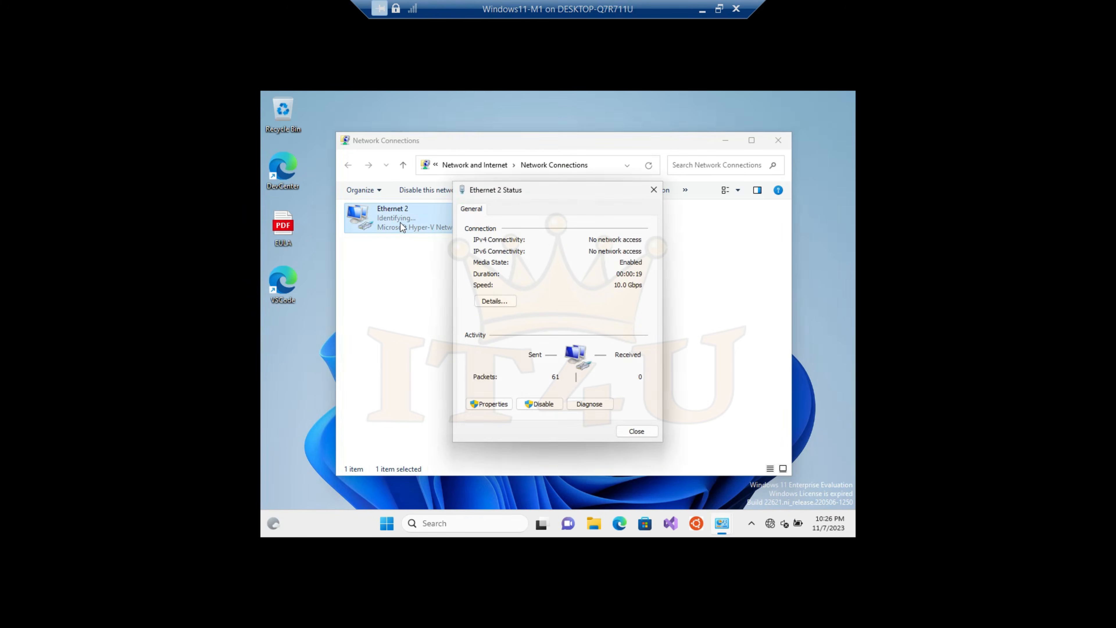
# Assign the static IPv4 address 10.0.0.75 to the Ethernet 2 adapter and close its properties and status dialogs
pyautogui.click(502, 404)
pyautogui.doubleClick(581, 335)
pyautogui.click(535, 329)
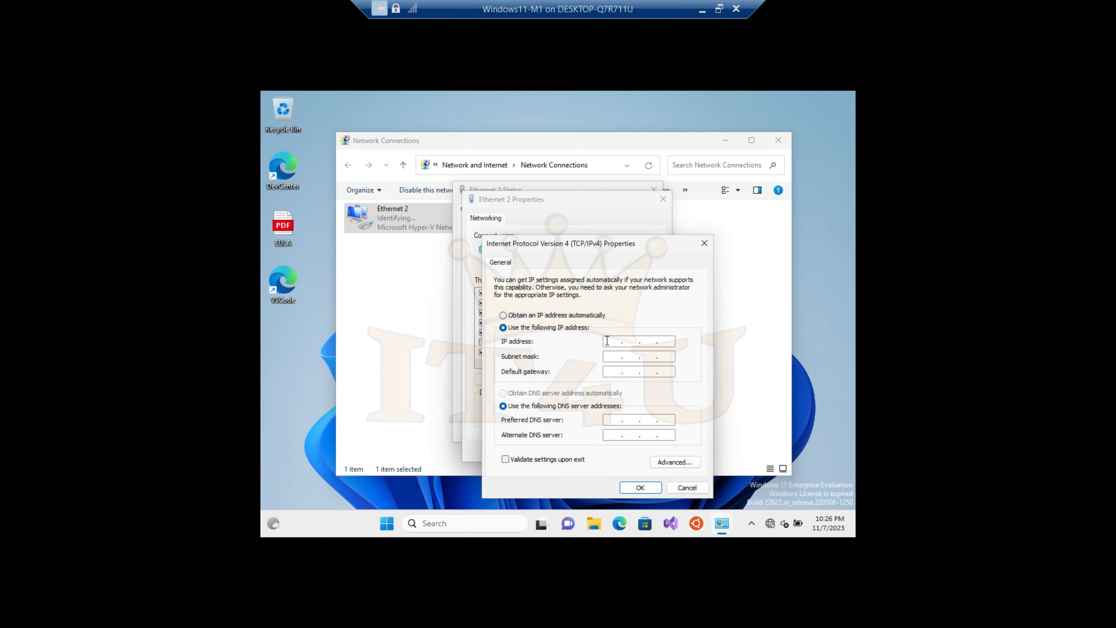
pyautogui.press('Num_Lock')
pyautogui.write('10')
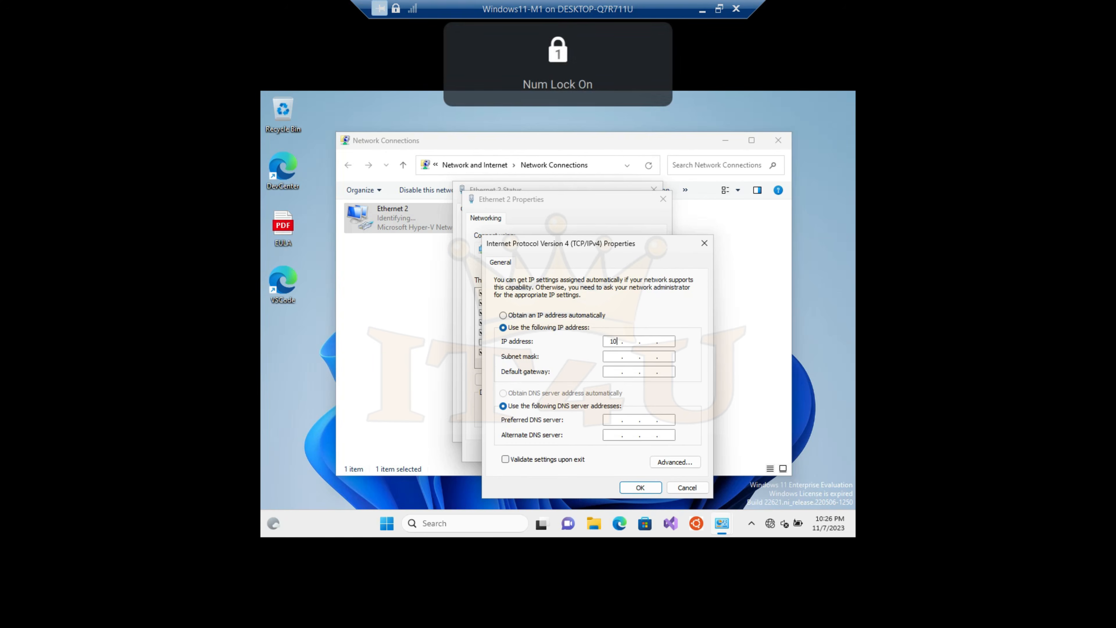
pyautogui.write('.0.0.75')
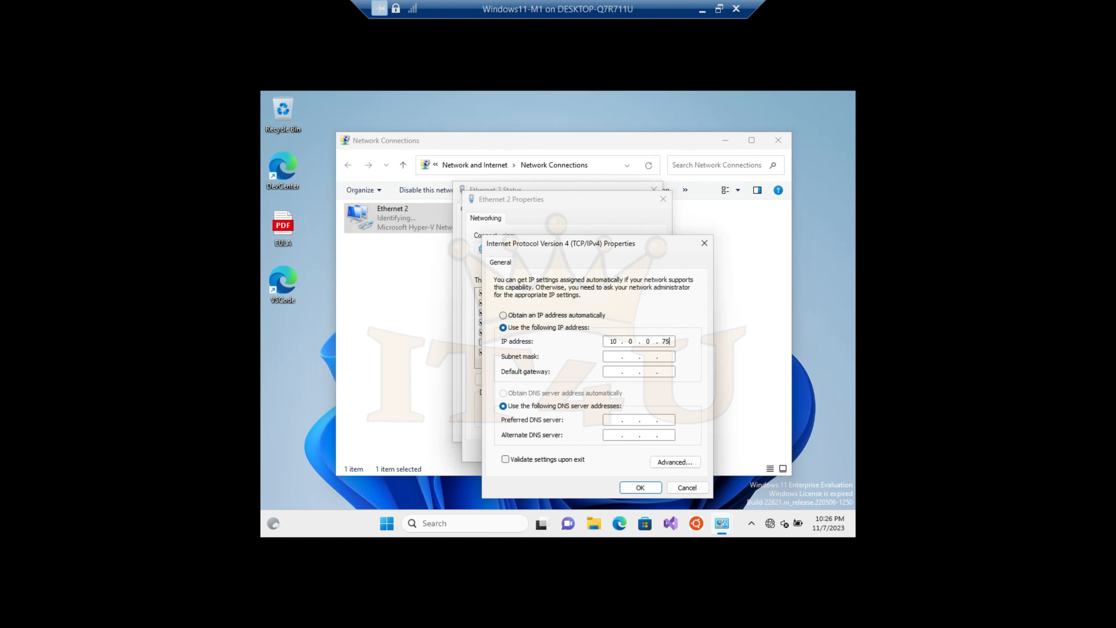
pyautogui.click(641, 488)
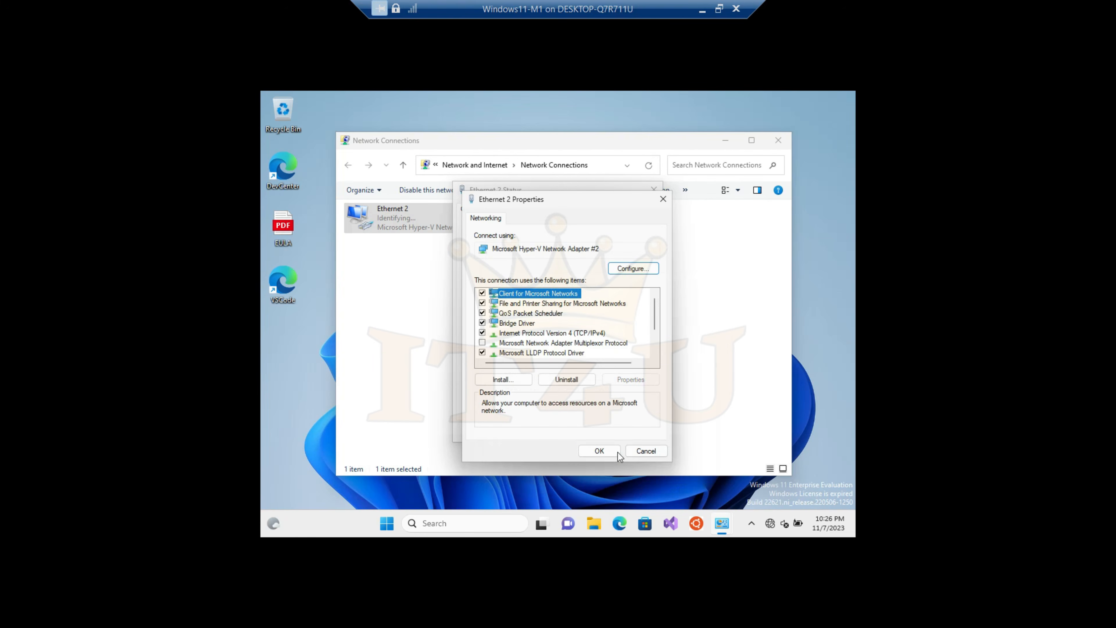
pyautogui.click(601, 451)
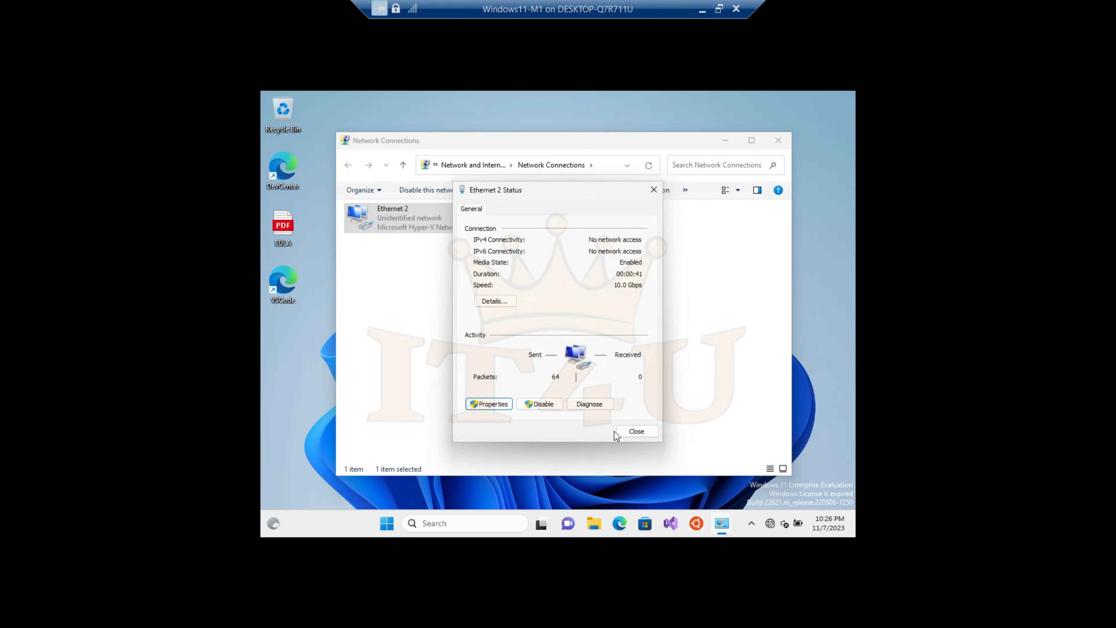
pyautogui.click(634, 429)
# Test connectivity from the client by pinging 10.0.0.5 in a command prompt, and close the command prompt
pyautogui.press('super+r')
pyautogui.press('Return')
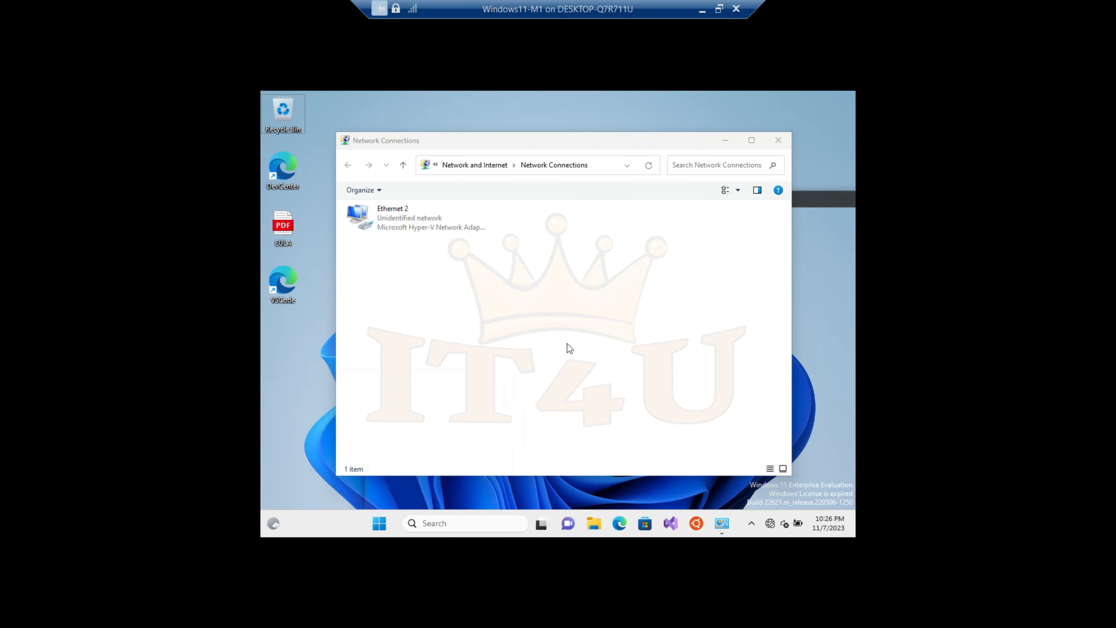
pyautogui.write('ping 10.0.0.5')
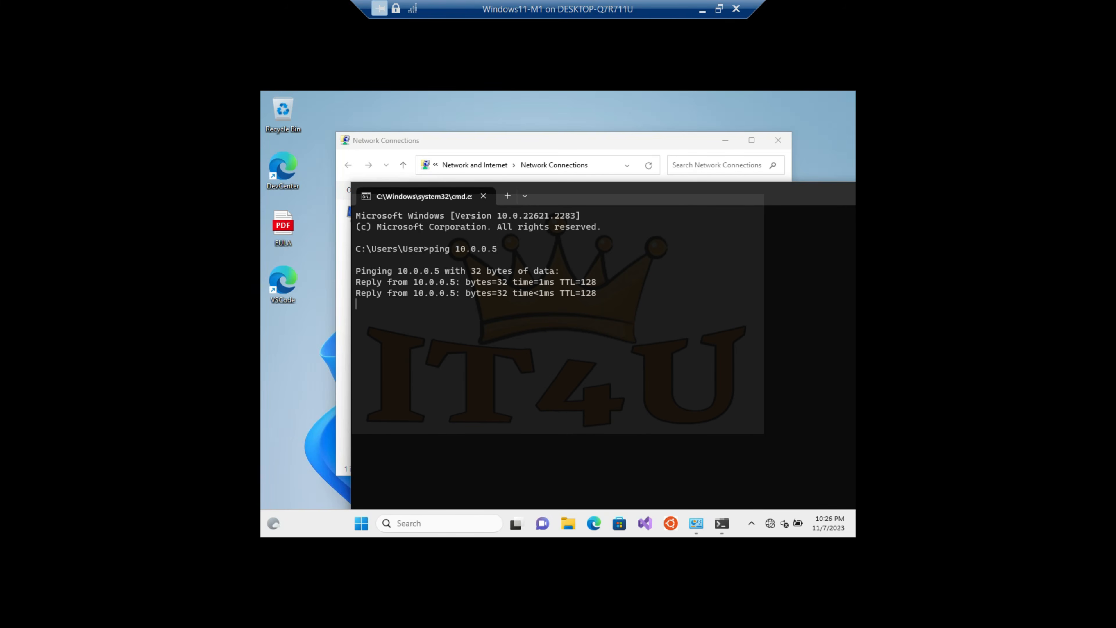
pyautogui.moveTo(688, 194); pyautogui.dragTo(605, 180)
pyautogui.moveTo(711, 187); pyautogui.dragTo(688, 188)
pyautogui.click(824, 185)
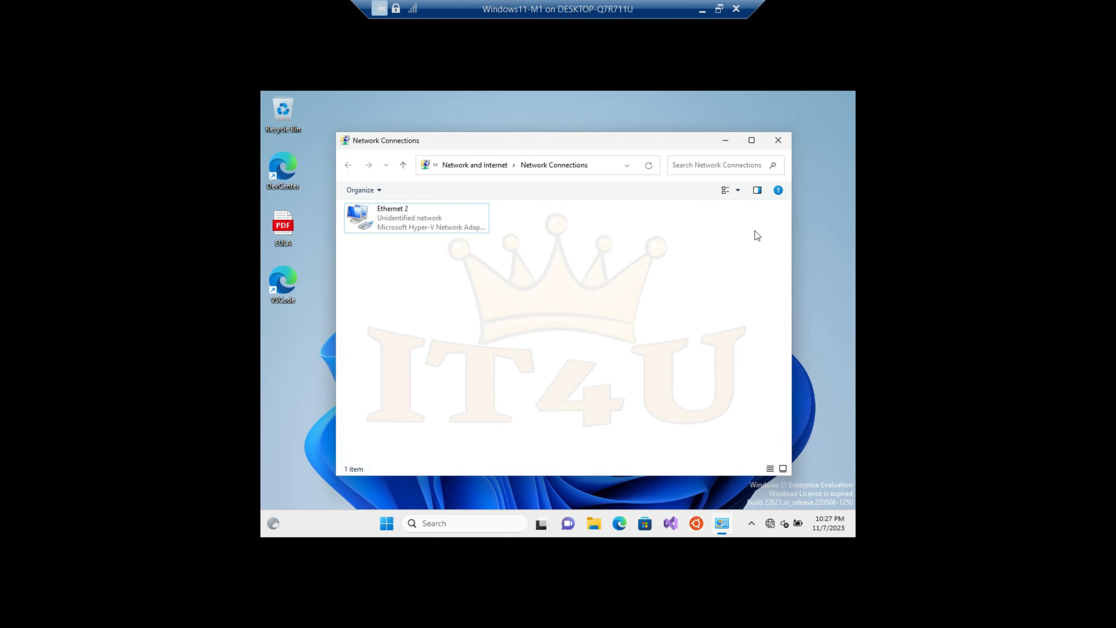
# Open the Network and Sharing Center and start setting up a new connection to a workplace
pyautogui.click(489, 168)
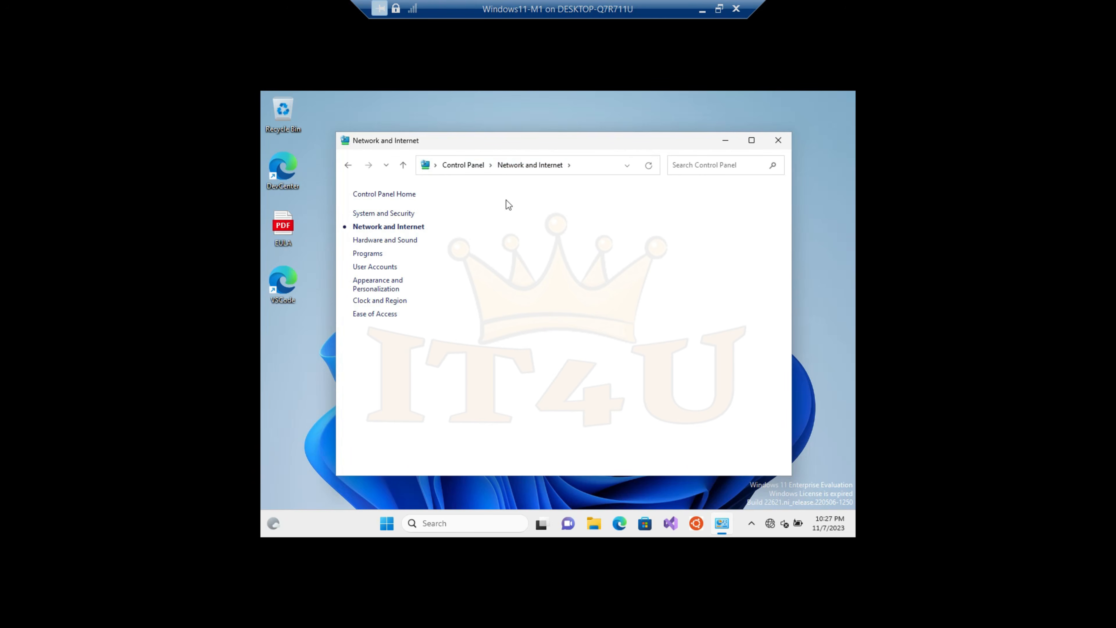
pyautogui.click(529, 200)
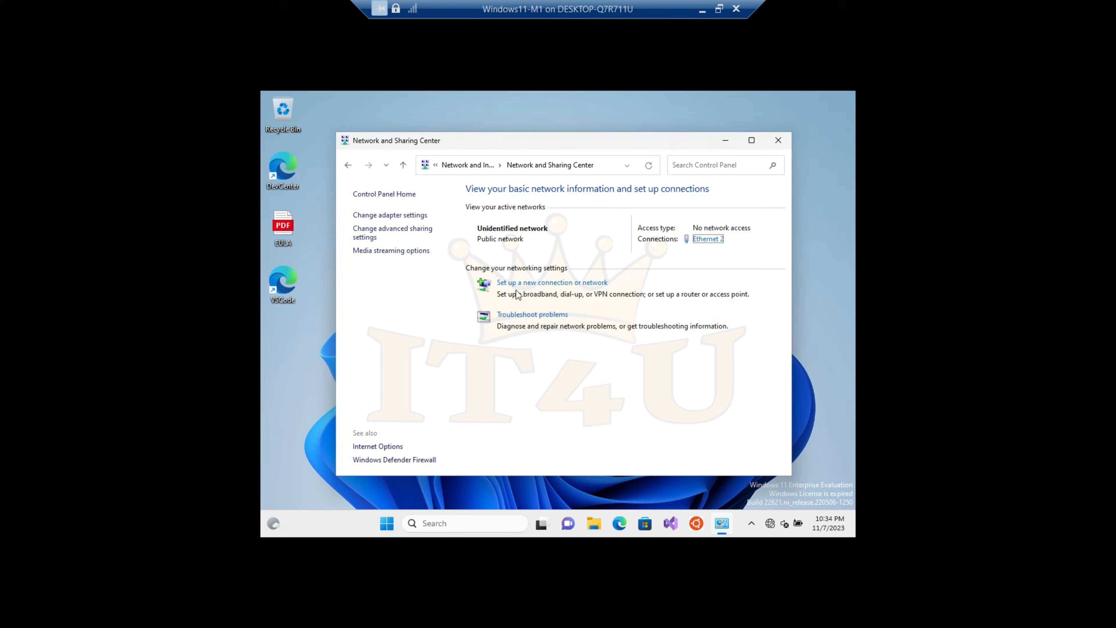
pyautogui.click(533, 284)
pyautogui.click(536, 317)
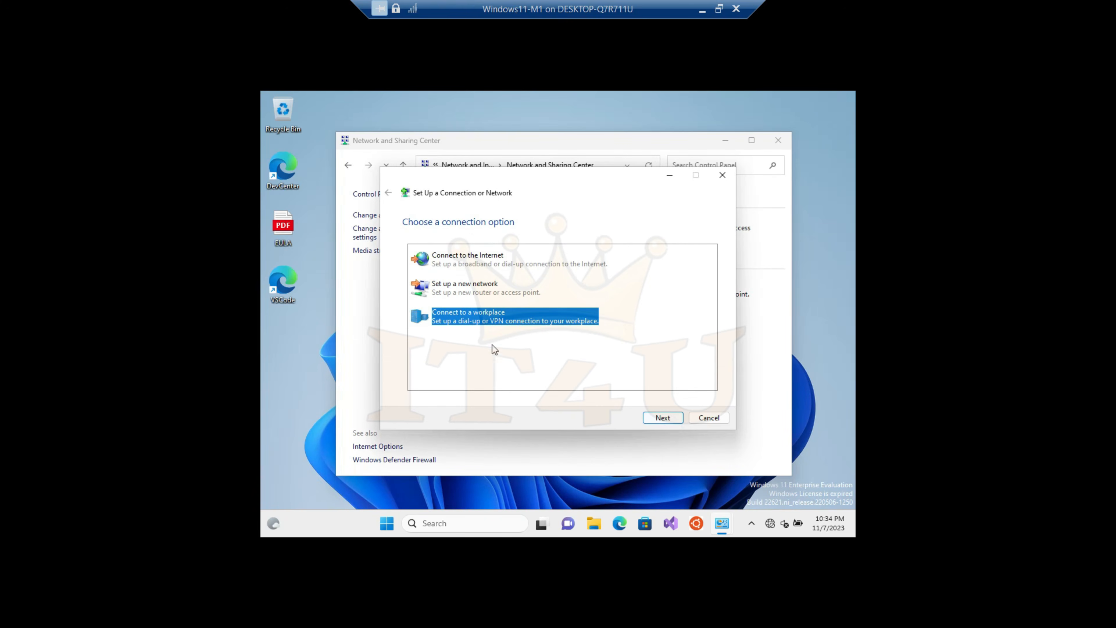
pyautogui.click(665, 418)
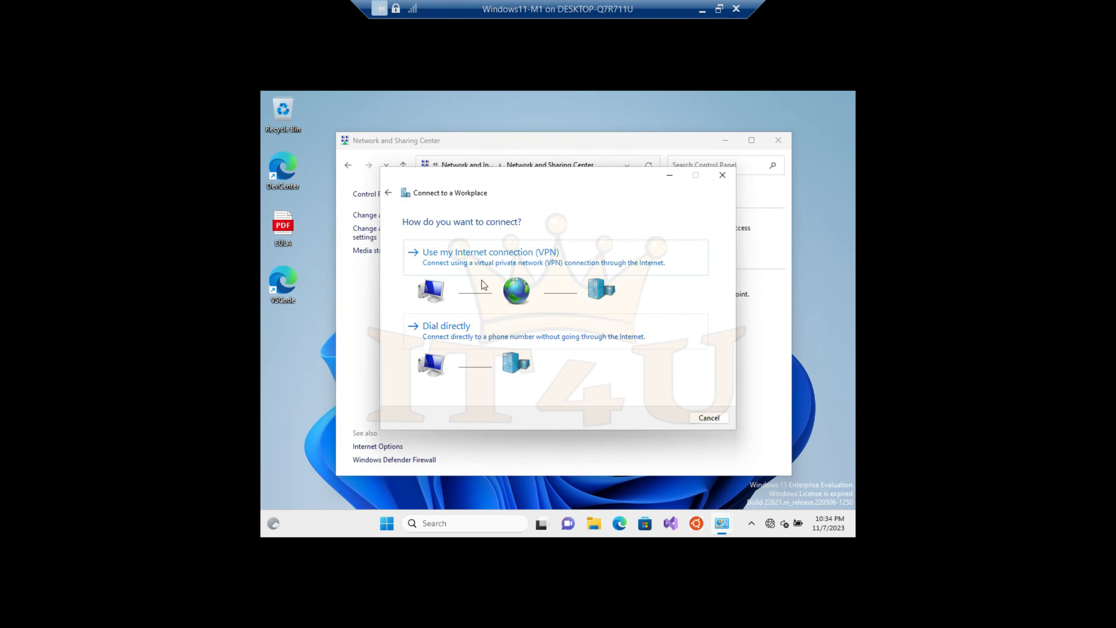
# Create a VPN connection named VPN Connection to Internet address 10.0.0.1, putting off the Internet connection setup
pyautogui.click(484, 259)
pyautogui.click(481, 302)
pyautogui.click(528, 268)
pyautogui.write('10.0.0.1')
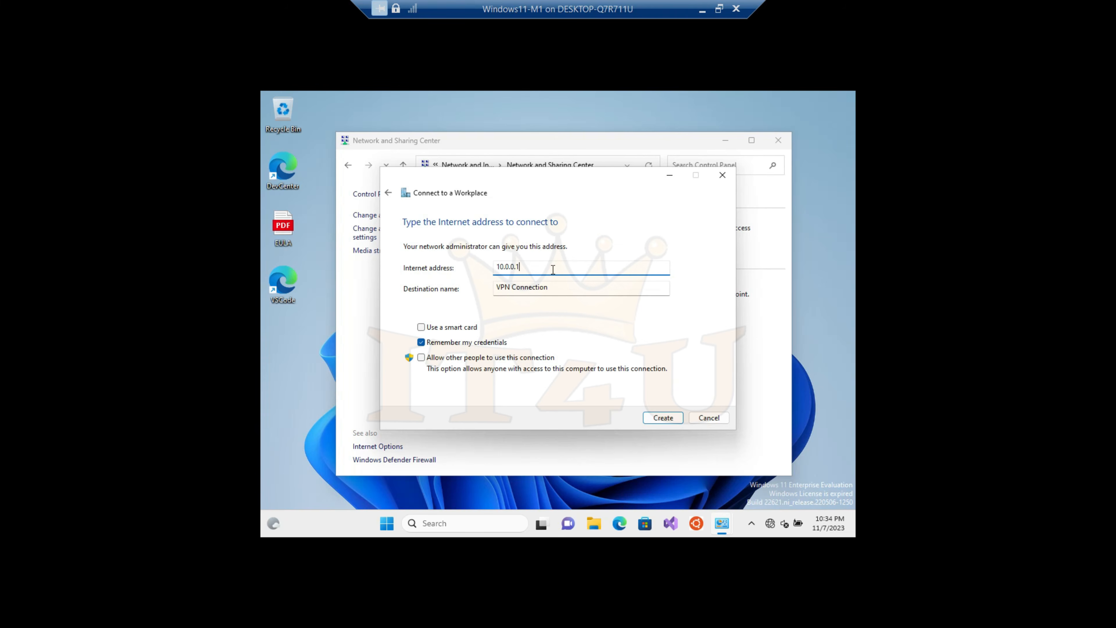
pyautogui.click(666, 420)
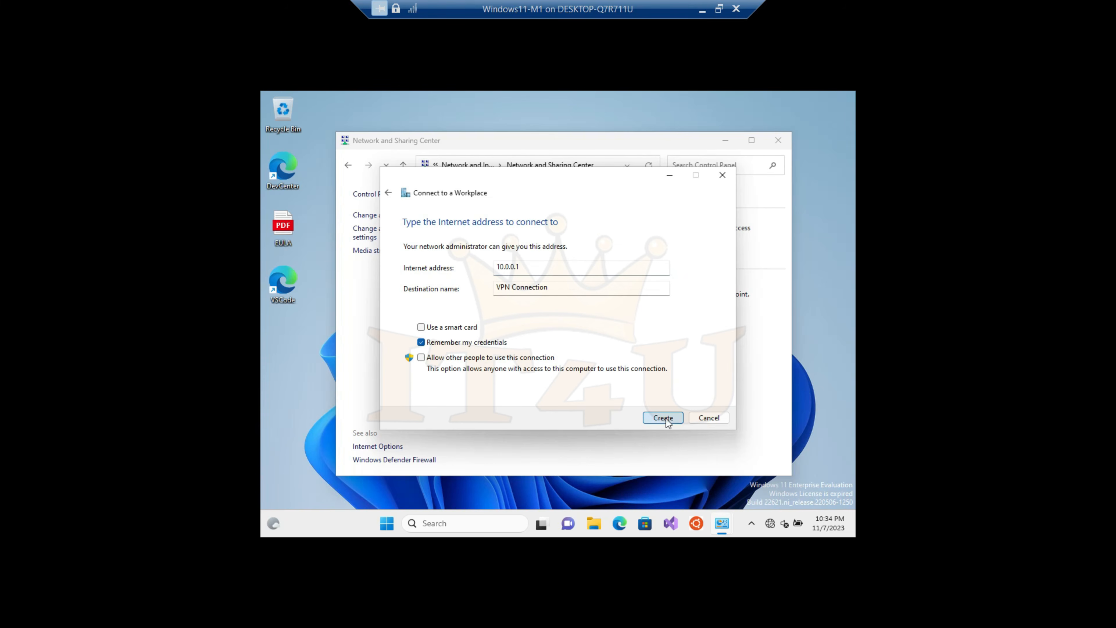
# In the new VPN Connection's security properties, allow the listed authentication protocols with Microsoft CHAP Version 2 (MS-CHAP v2) and save the change
pyautogui.click(388, 215)
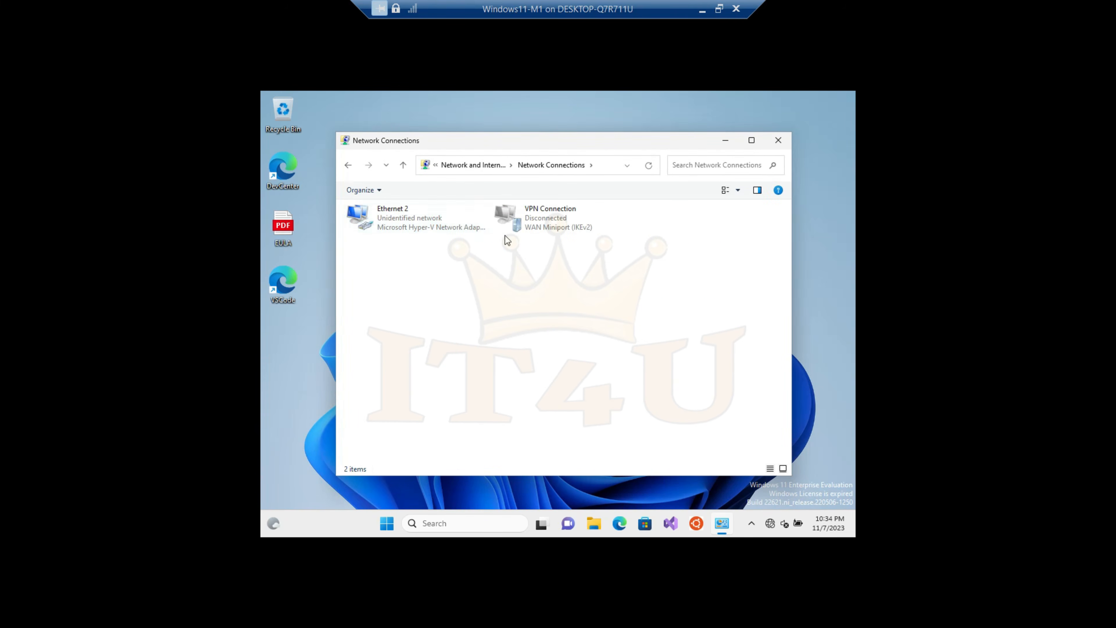
pyautogui.click(538, 212)
pyautogui.rightClick(538, 212)
pyautogui.click(584, 324)
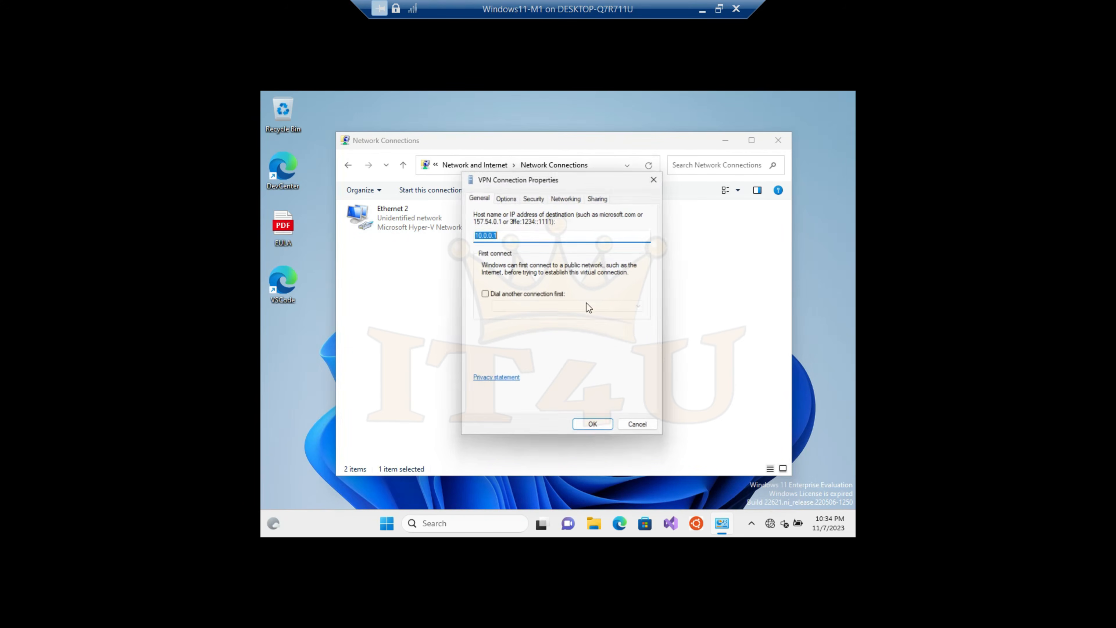
pyautogui.click(533, 196)
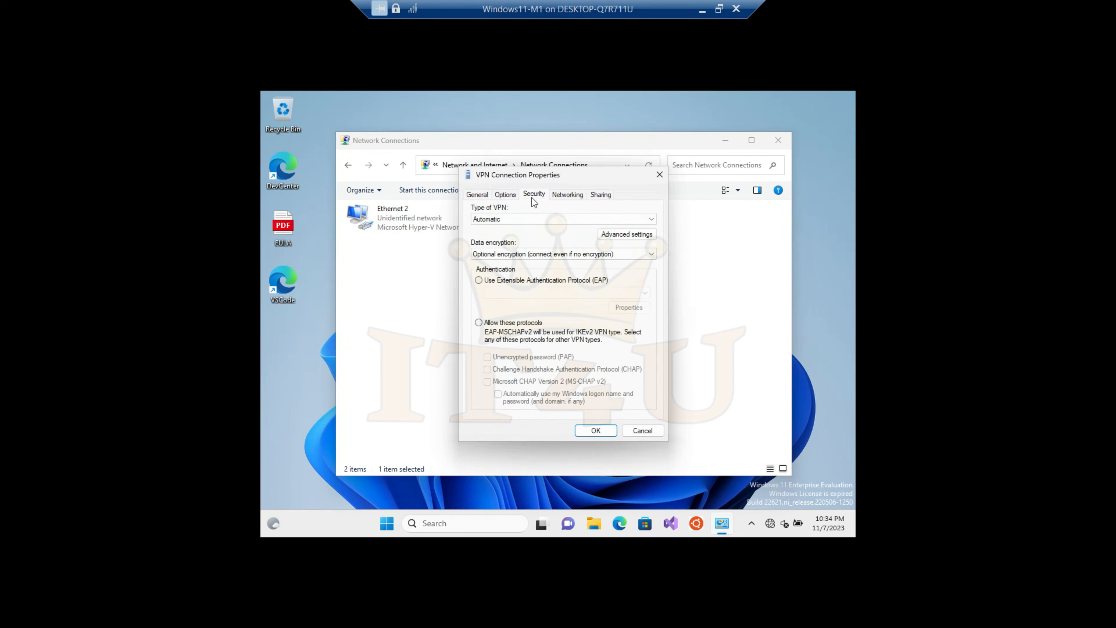
pyautogui.click(479, 324)
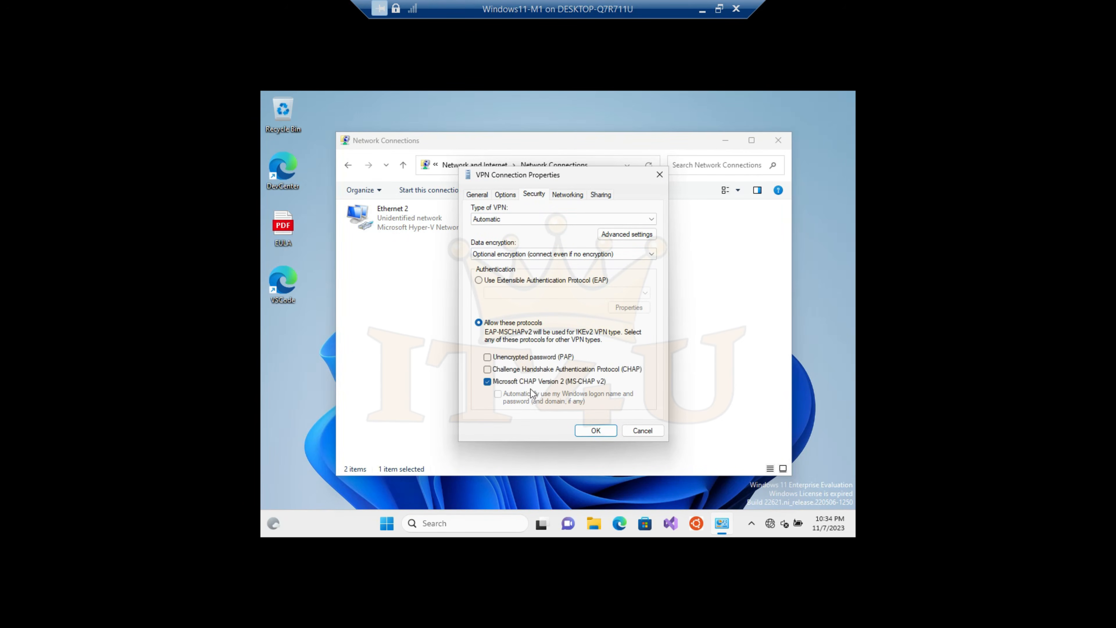
pyautogui.click(602, 431)
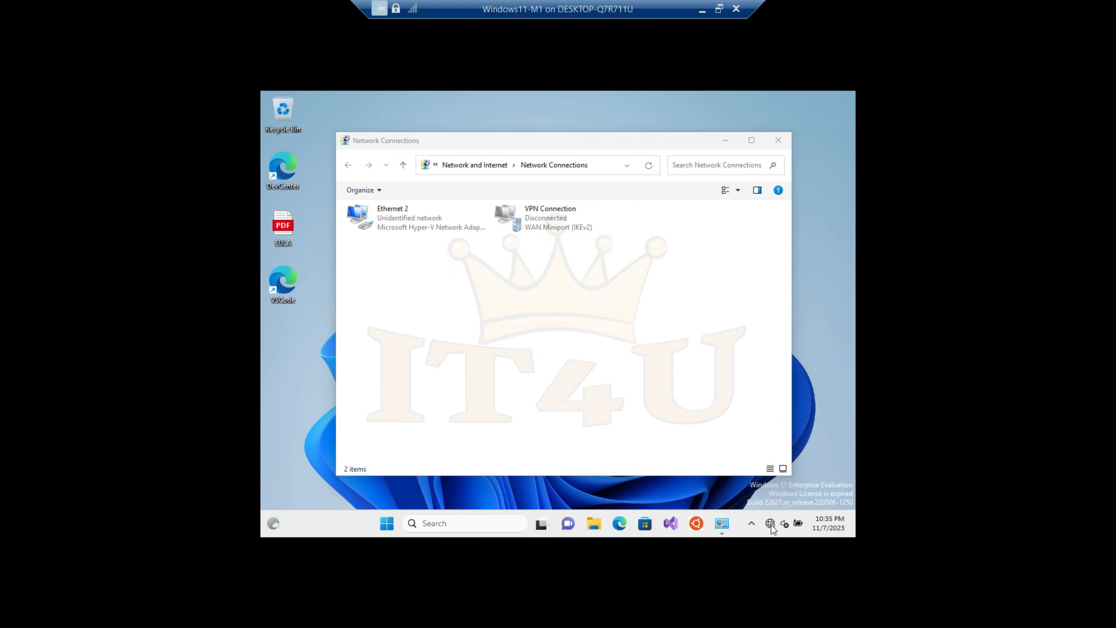
# Start connecting the Windows 11 client through VPN Connection
pyautogui.click(774, 523)
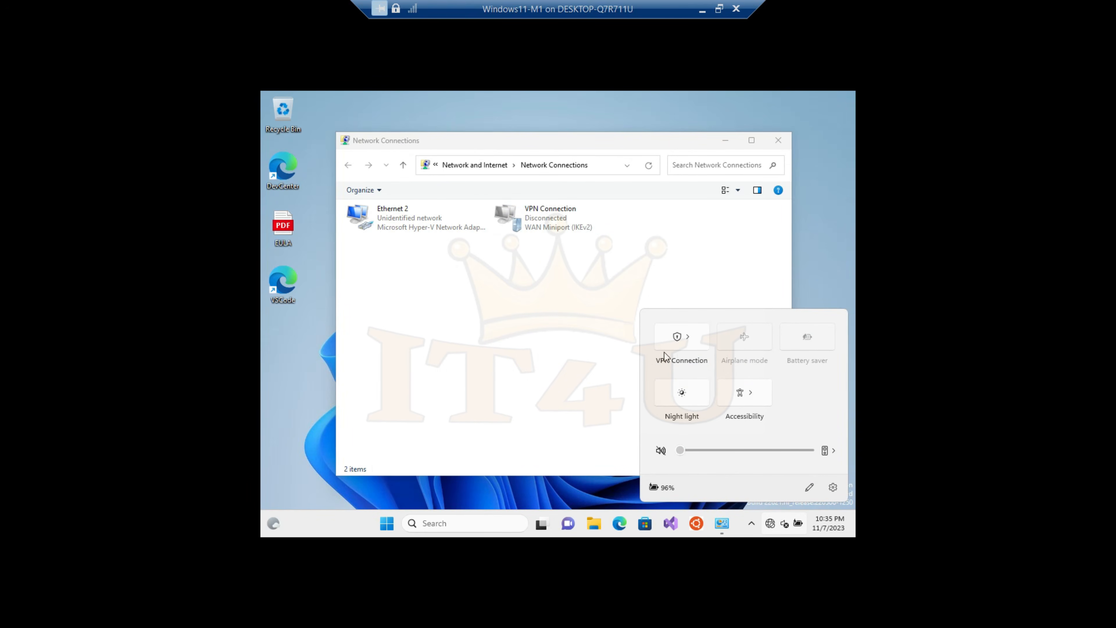
pyautogui.click(688, 340)
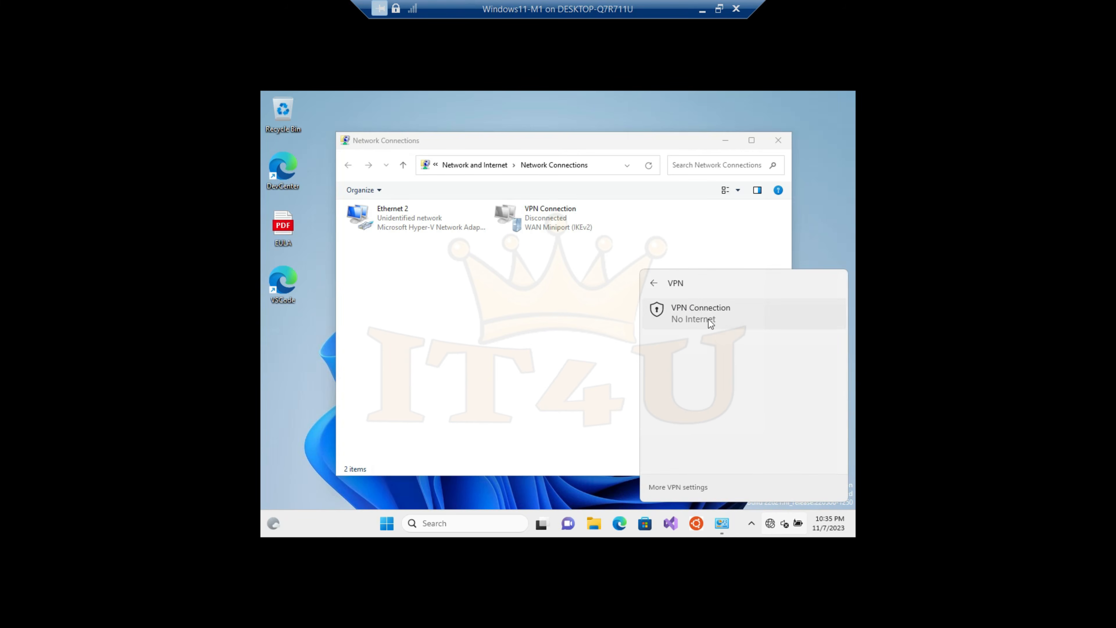
pyautogui.click(723, 315)
pyautogui.click(795, 345)
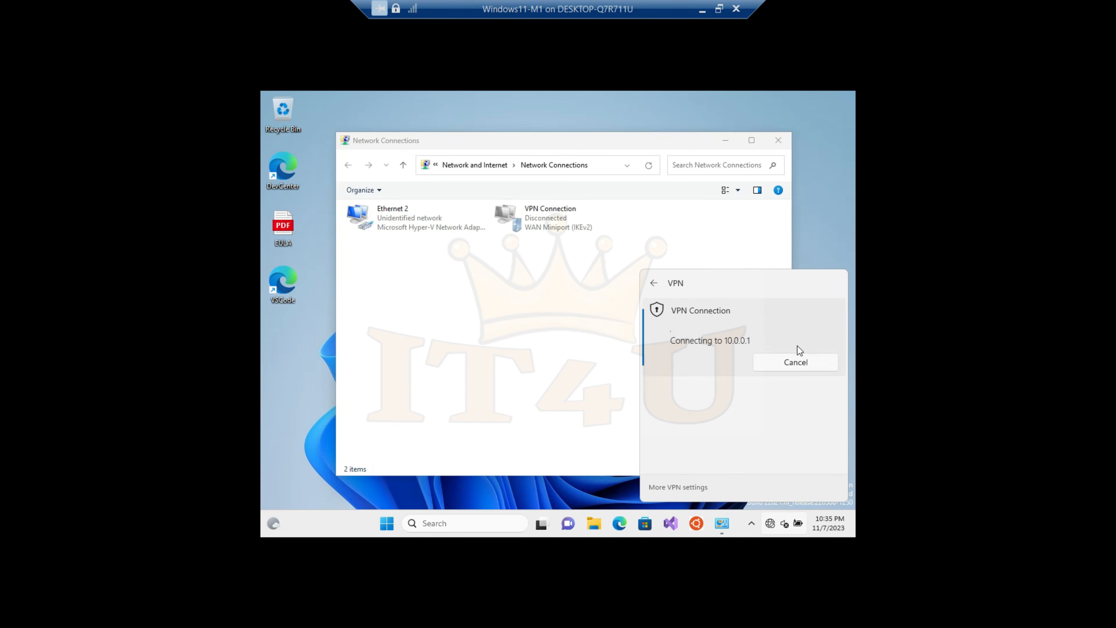
# Sign in to the VPN with the HR manager's domain user name and the account password, checking the password before submitting
pyautogui.click(657, 285)
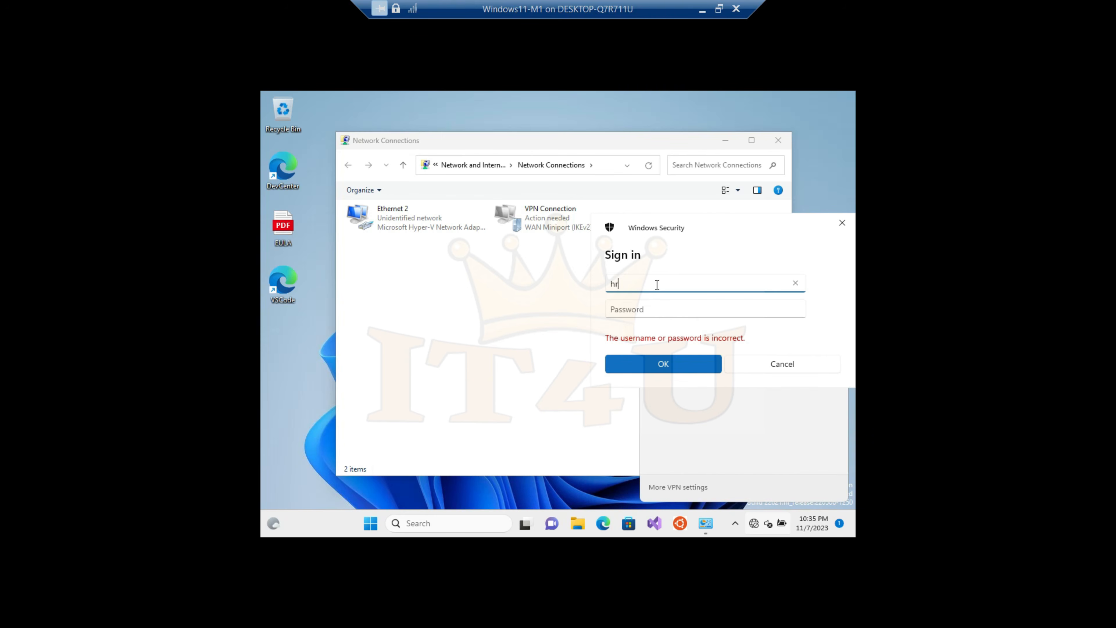
pyautogui.press('Tab')
pyautogui.write('•')
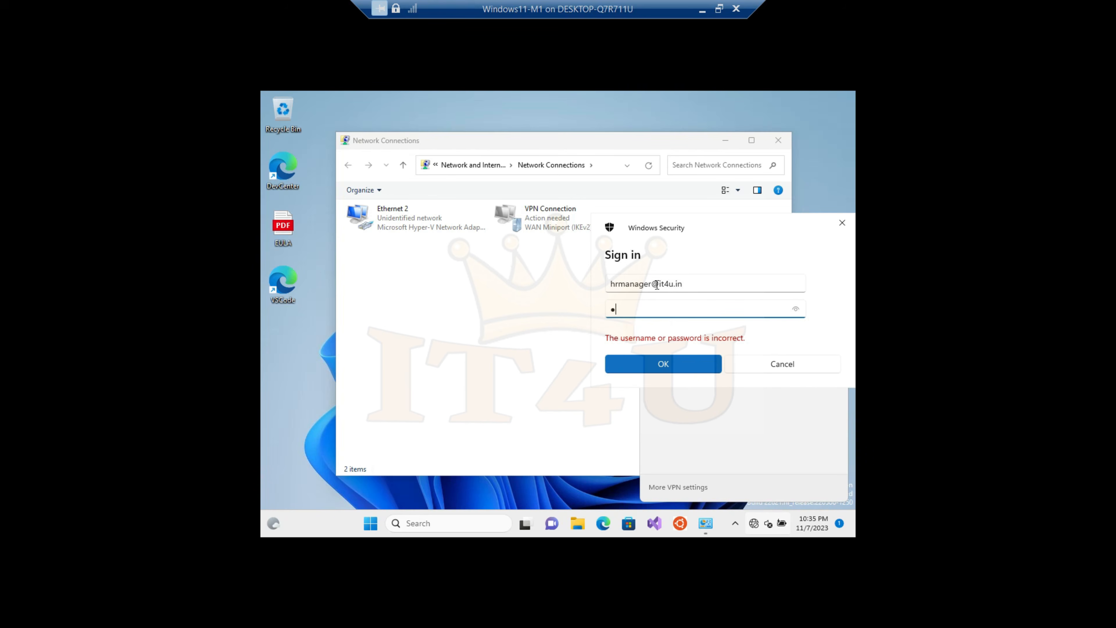
pyautogui.write('••••••••')
pyautogui.click(796, 308)
pyautogui.click(797, 309)
pyautogui.click(677, 365)
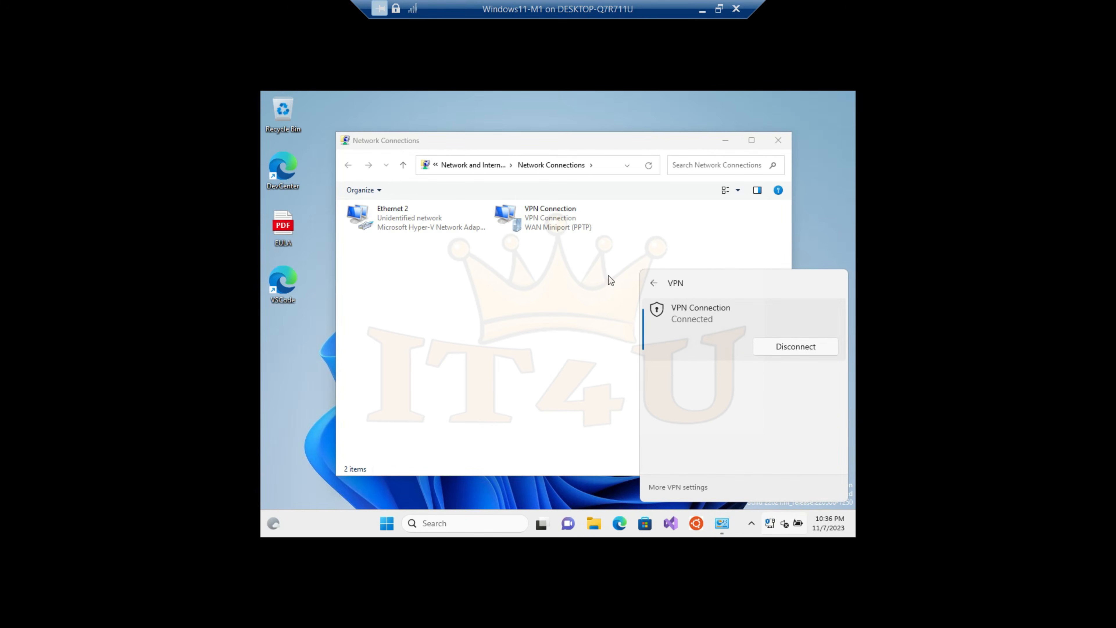
# Switch to the VPN Server virtual machine and examine the Remote Access Clients of IT4UVPN01, widening the user name column
pyautogui.click(702, 9)
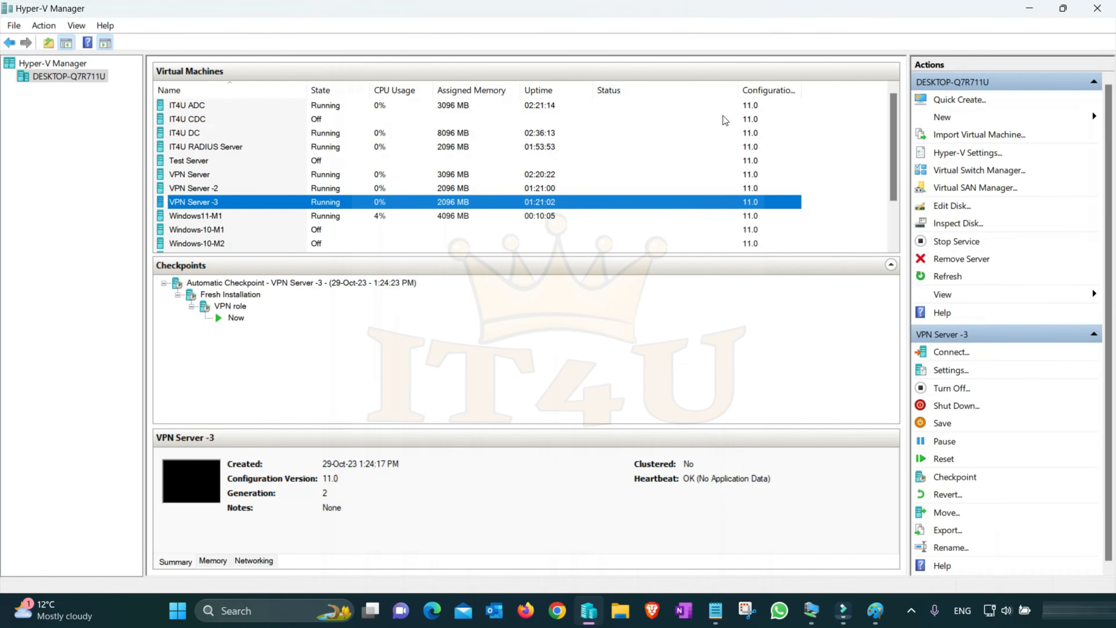
pyautogui.click(811, 611)
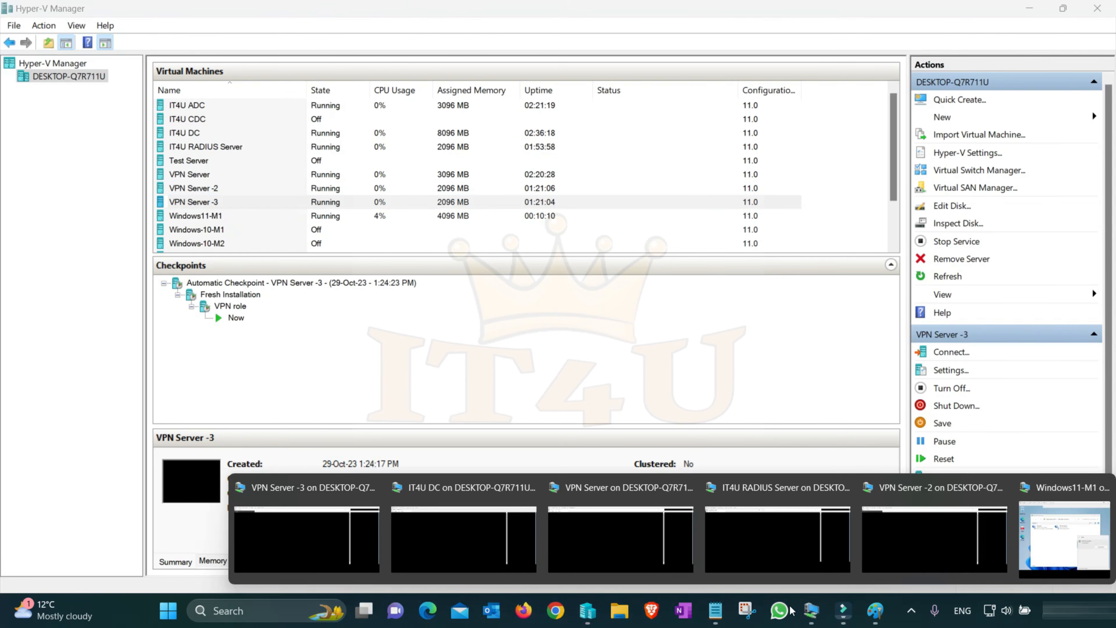
pyautogui.click(605, 525)
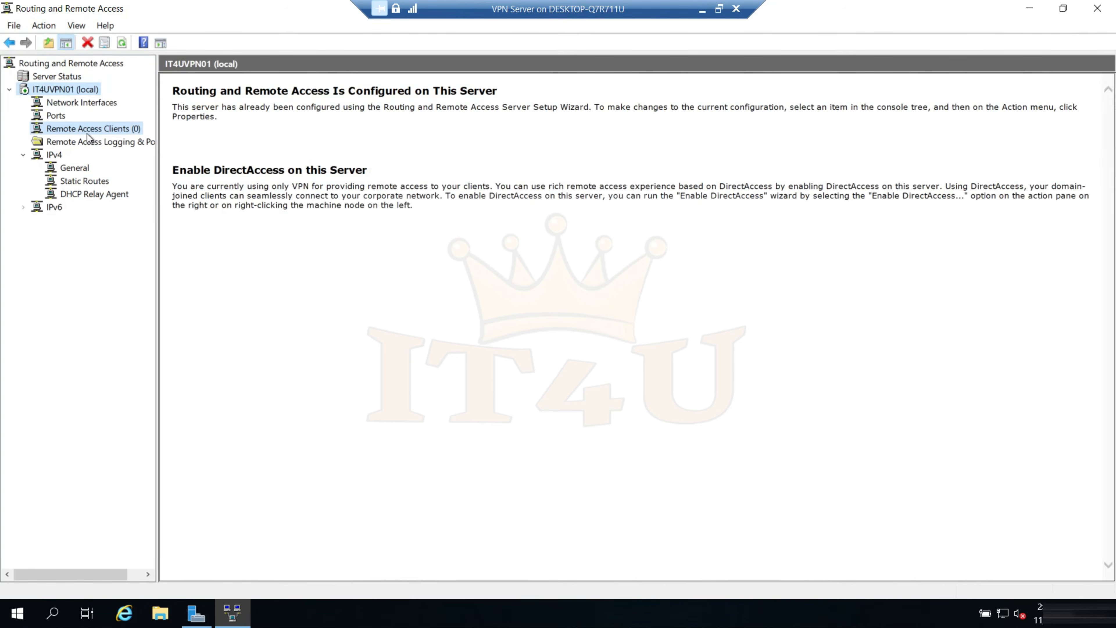
pyautogui.click(88, 132)
pyautogui.moveTo(236, 82); pyautogui.dragTo(386, 83)
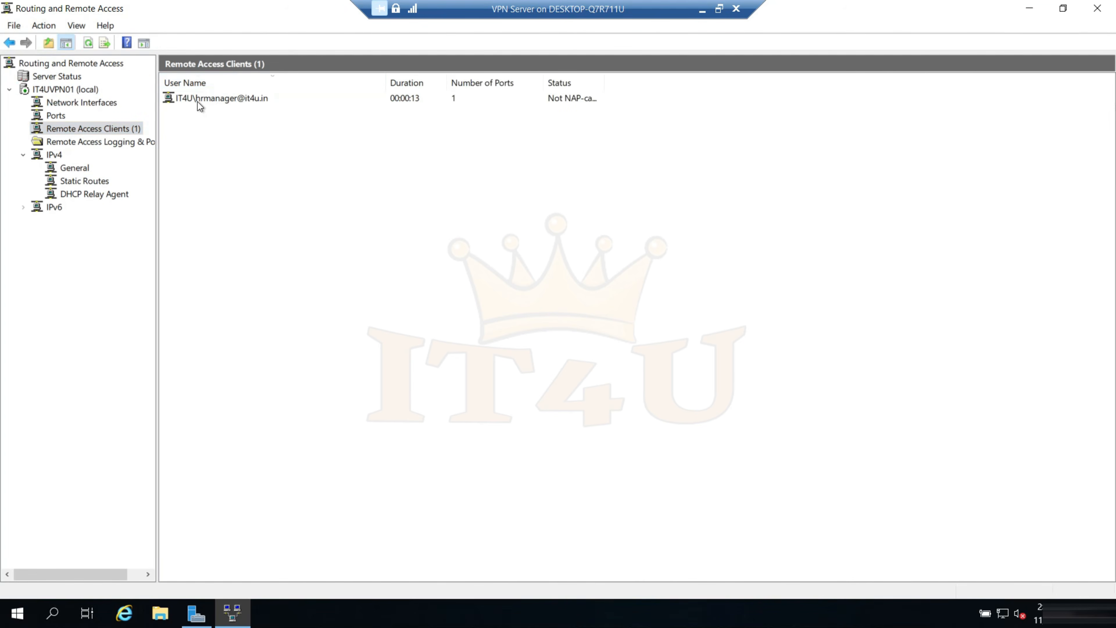
pyautogui.click(221, 100)
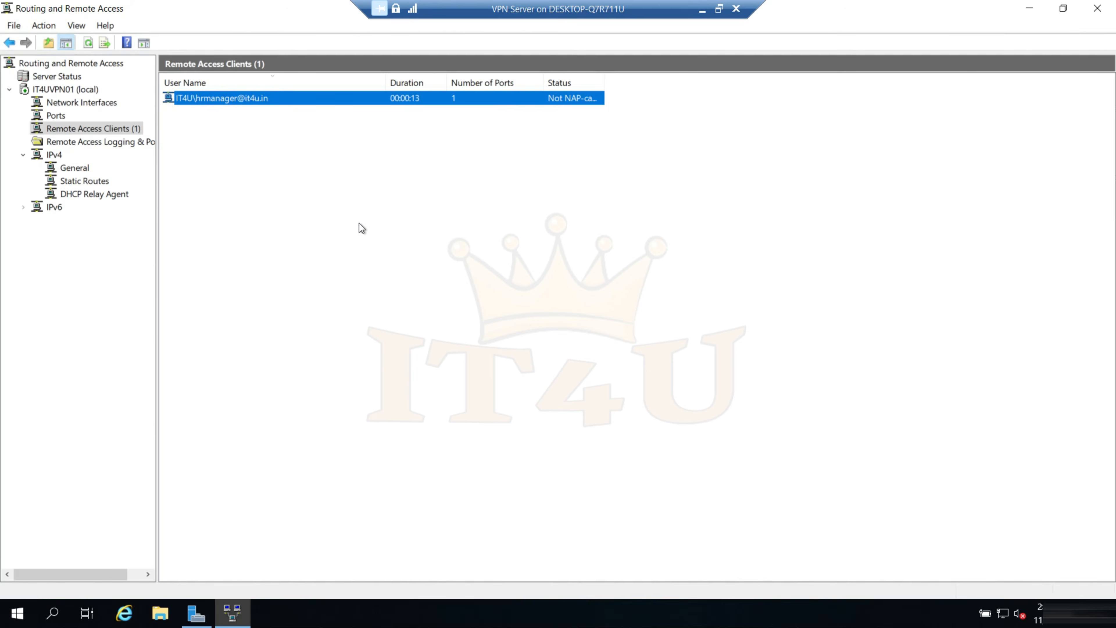
# Refresh the Remote Access Clients list repeatedly to follow the duration of the client's VPN session
pyautogui.rightClick(359, 158)
pyautogui.click(401, 167)
pyautogui.rightClick(359, 180)
pyautogui.click(385, 190)
pyautogui.rightClick(379, 168)
pyautogui.click(408, 179)
pyautogui.rightClick(325, 175)
pyautogui.click(359, 193)
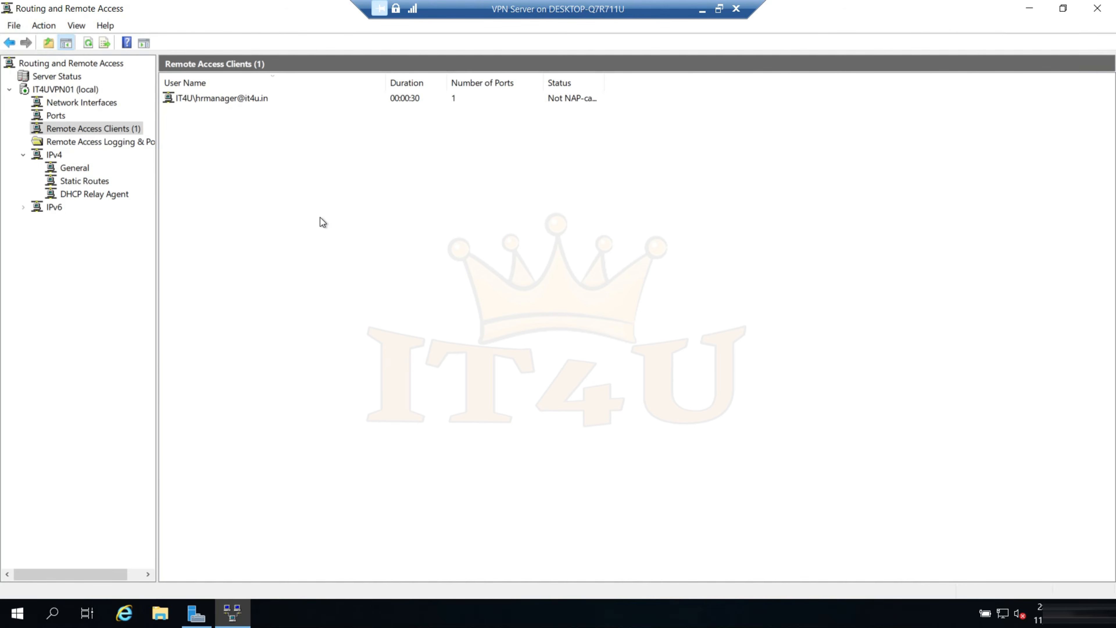
pyautogui.rightClick(314, 200)
pyautogui.click(359, 218)
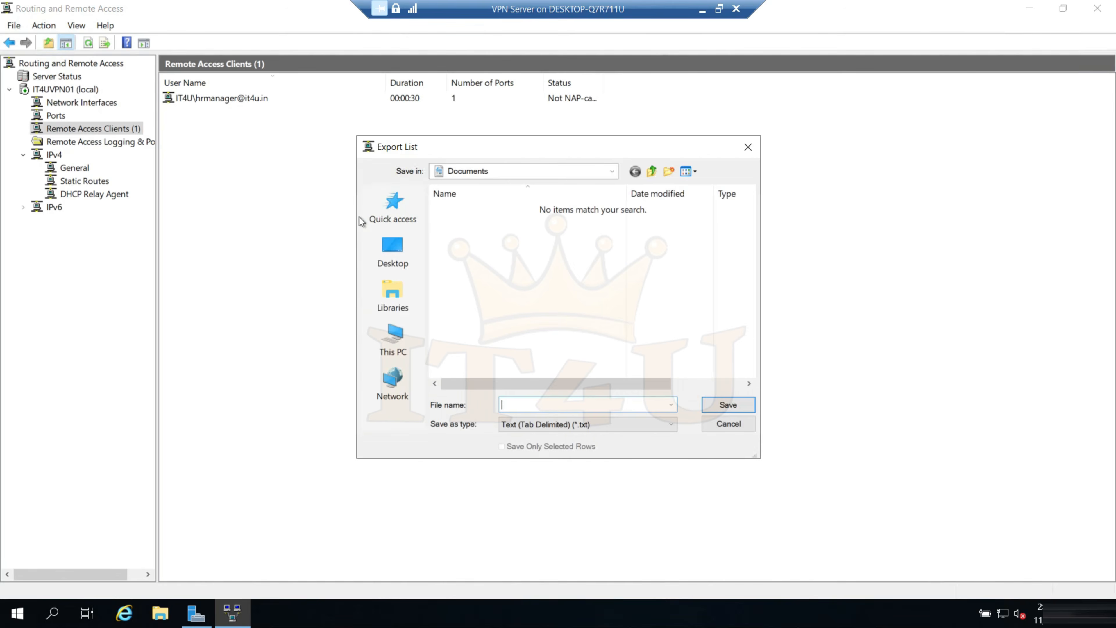
pyautogui.click(748, 147)
# Keep refreshing the connected clients on IT4UVPN01 to check whether the user's VPN session is still active
pyautogui.rightClick(392, 184)
pyautogui.click(428, 193)
pyautogui.rightClick(346, 176)
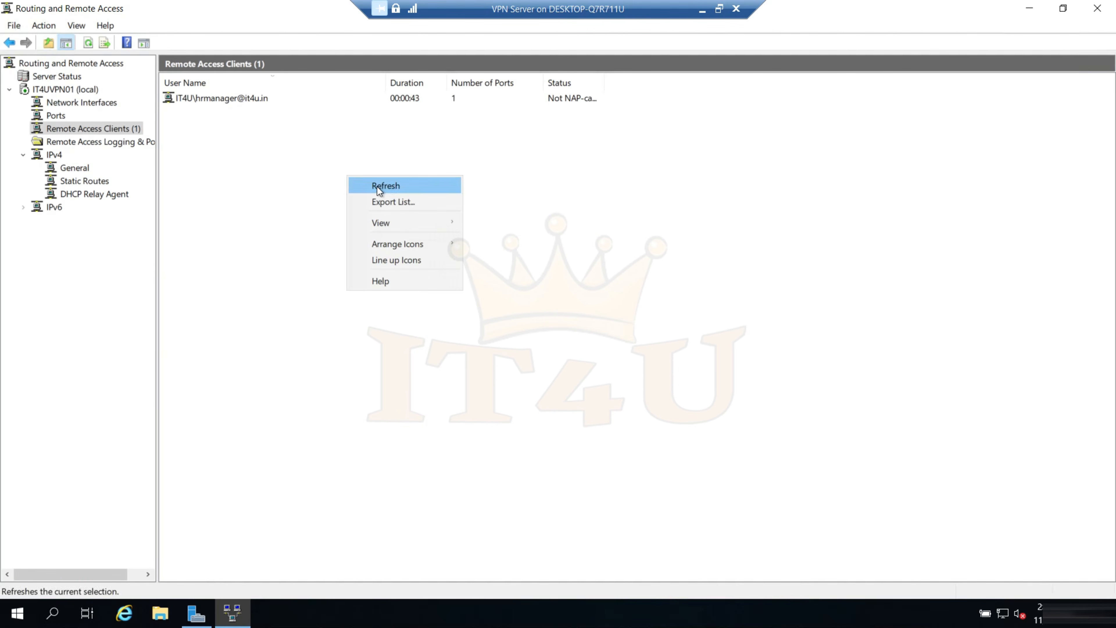
pyautogui.click(378, 186)
pyautogui.rightClick(311, 212)
pyautogui.click(345, 223)
pyautogui.rightClick(346, 184)
pyautogui.rightClick(332, 195)
pyautogui.click(368, 209)
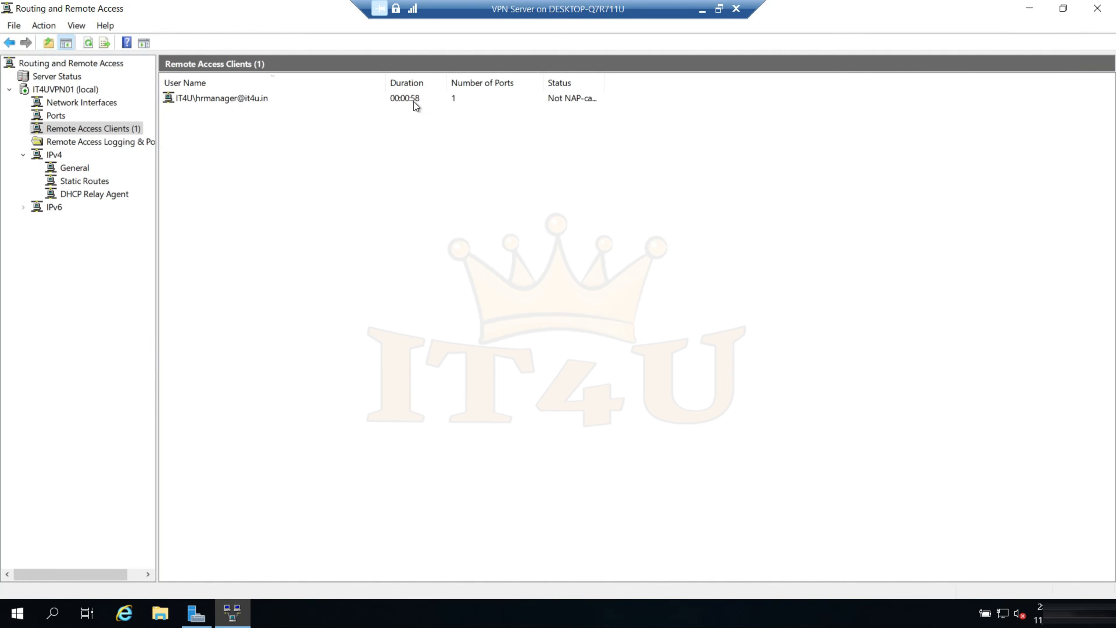
pyautogui.rightClick(315, 214)
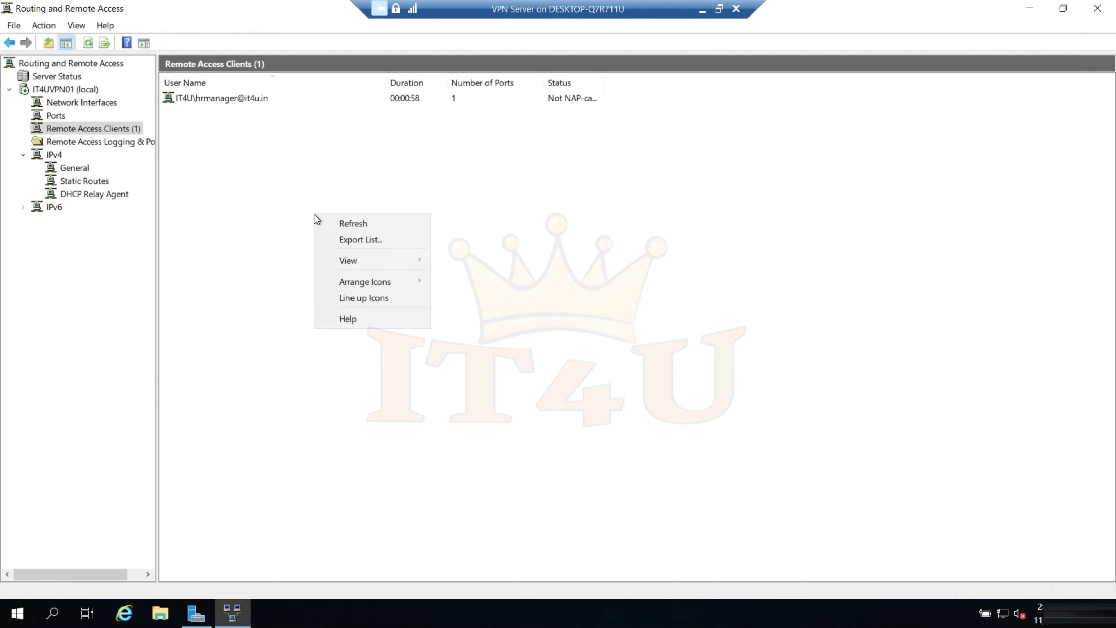
pyautogui.click(341, 222)
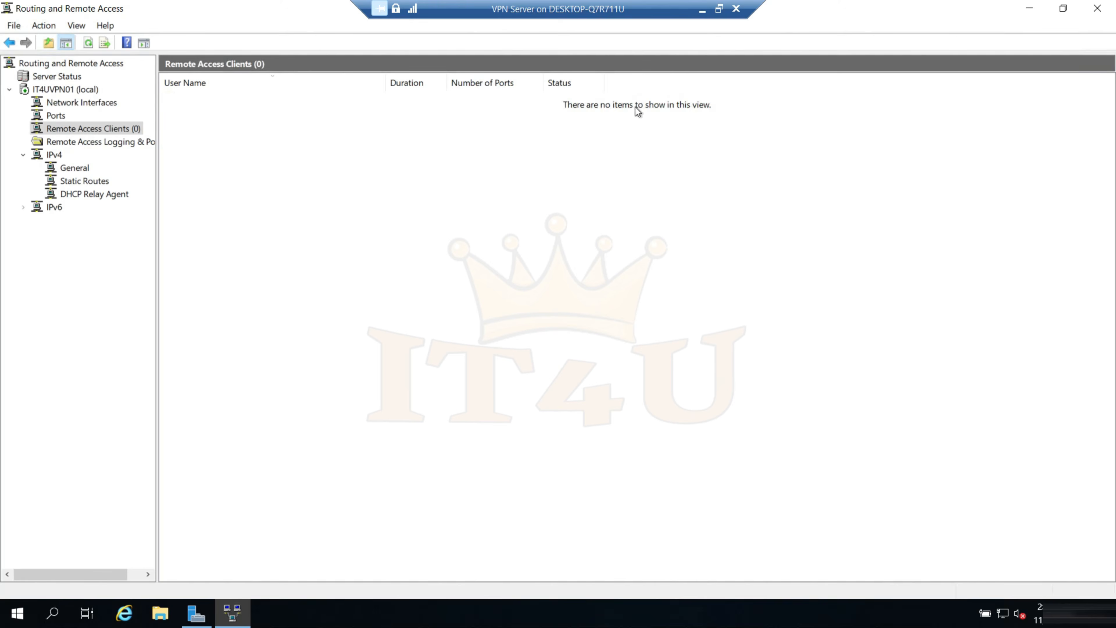
# Switch back to the Windows11-M1 virtual machine to check the VPN Connection status, and bring up the network diagram in Paint
pyautogui.click(702, 8)
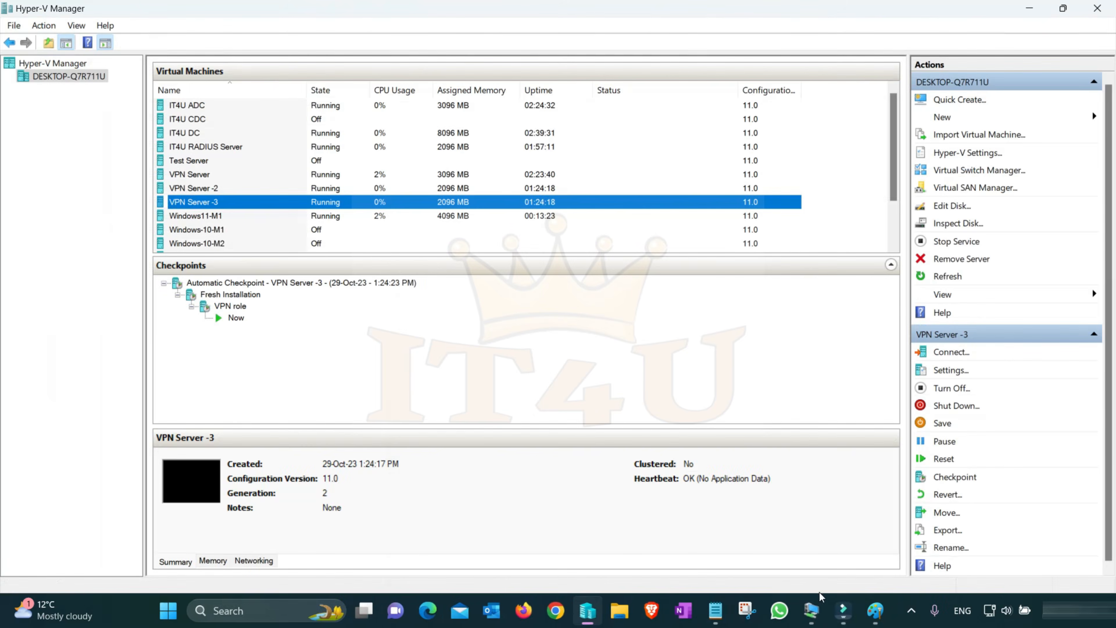
pyautogui.moveTo(830, 613)
pyautogui.click(1064, 528)
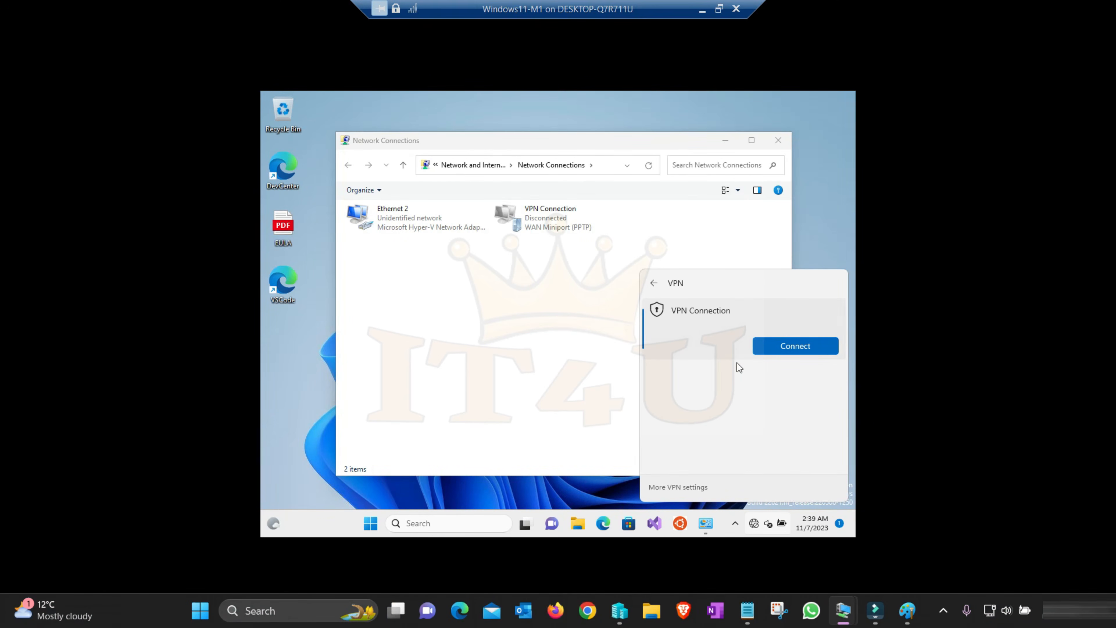
pyautogui.click(906, 610)
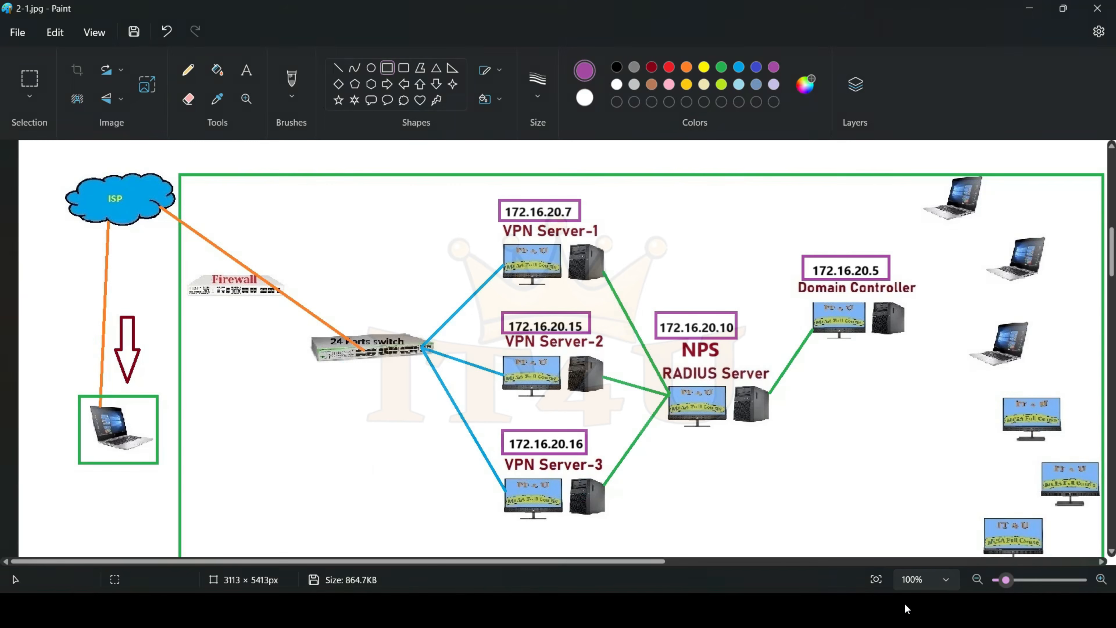